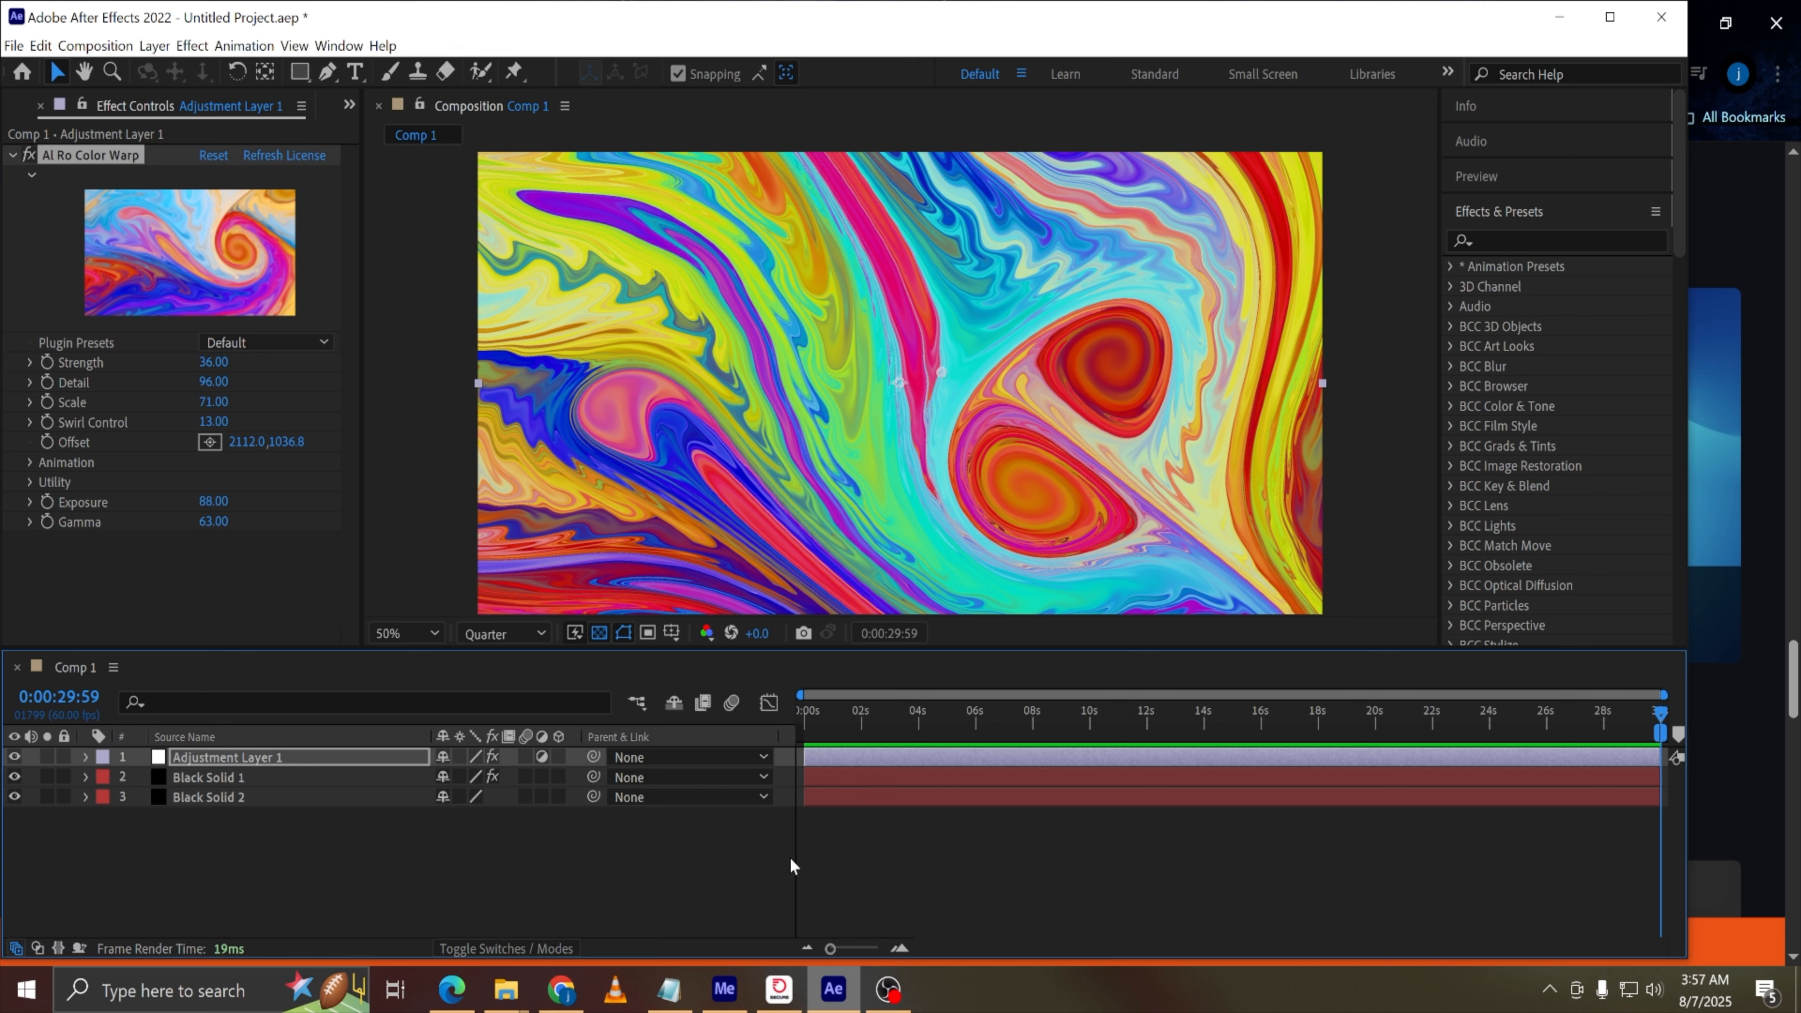
# Switch to the browser and browse the LaForge plugins page on productioncrate.com
pyautogui.click(560, 993)
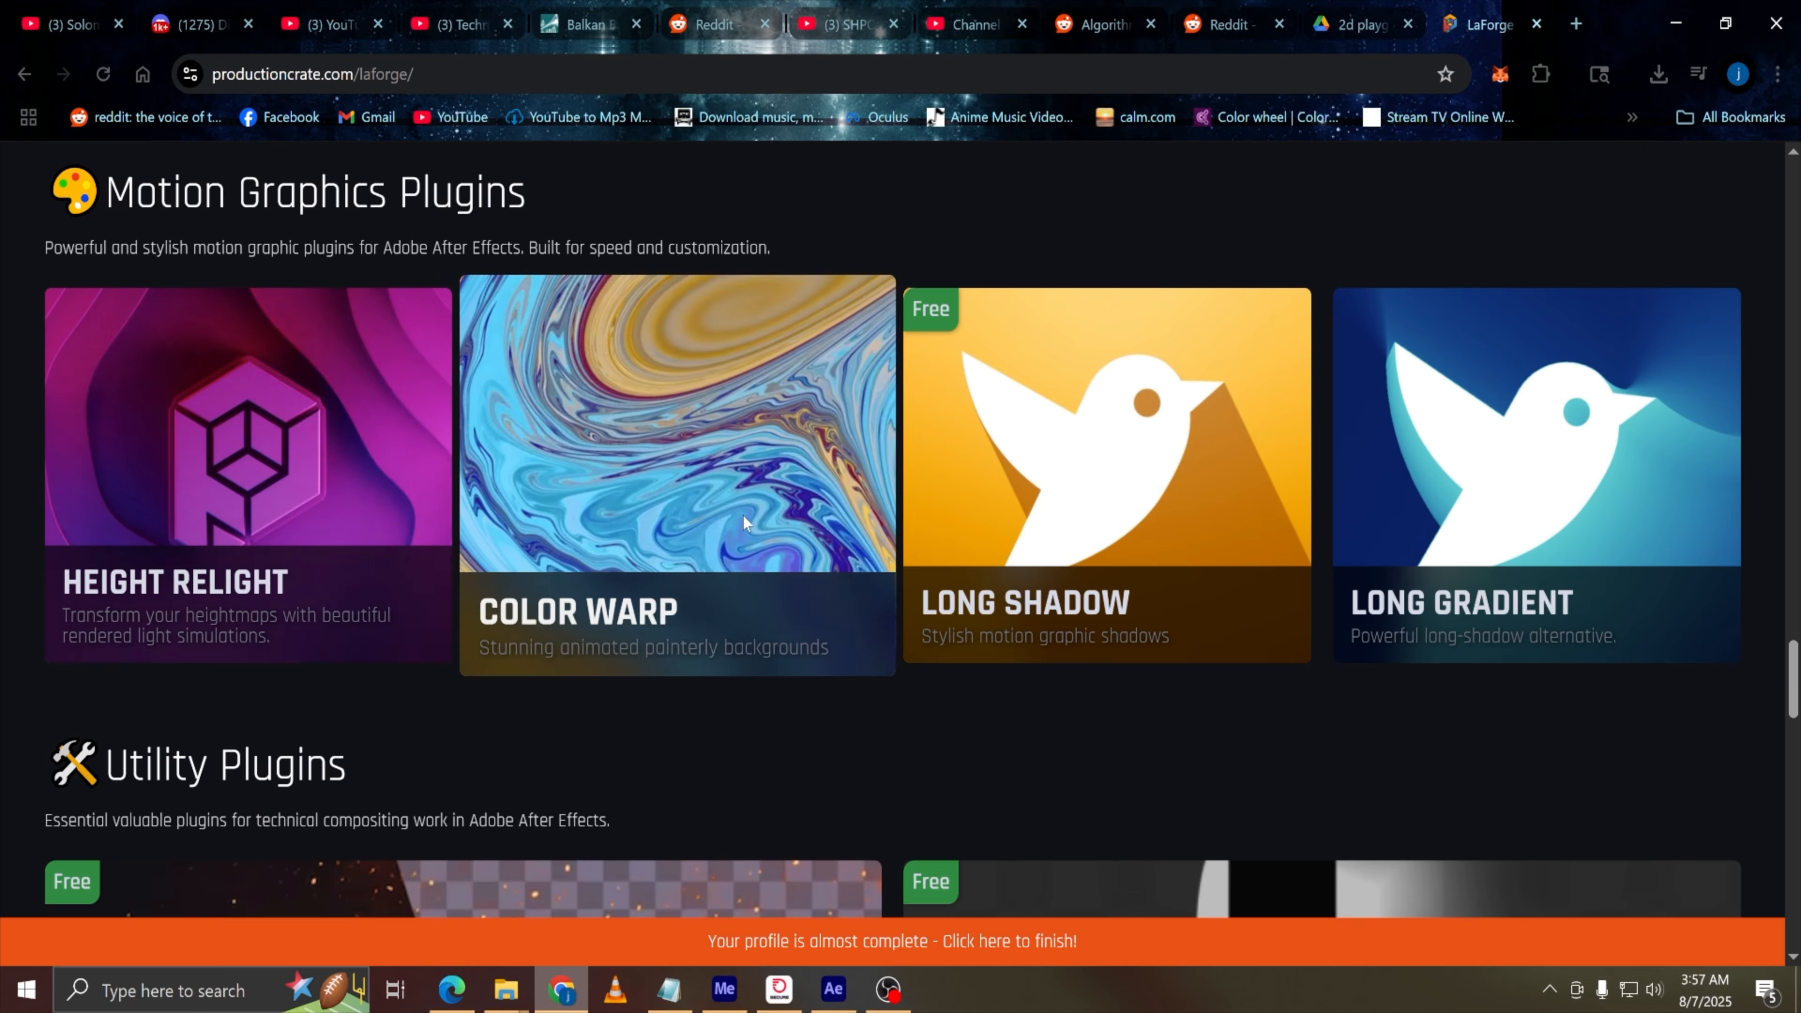
pyautogui.scroll(15, 753, 519)
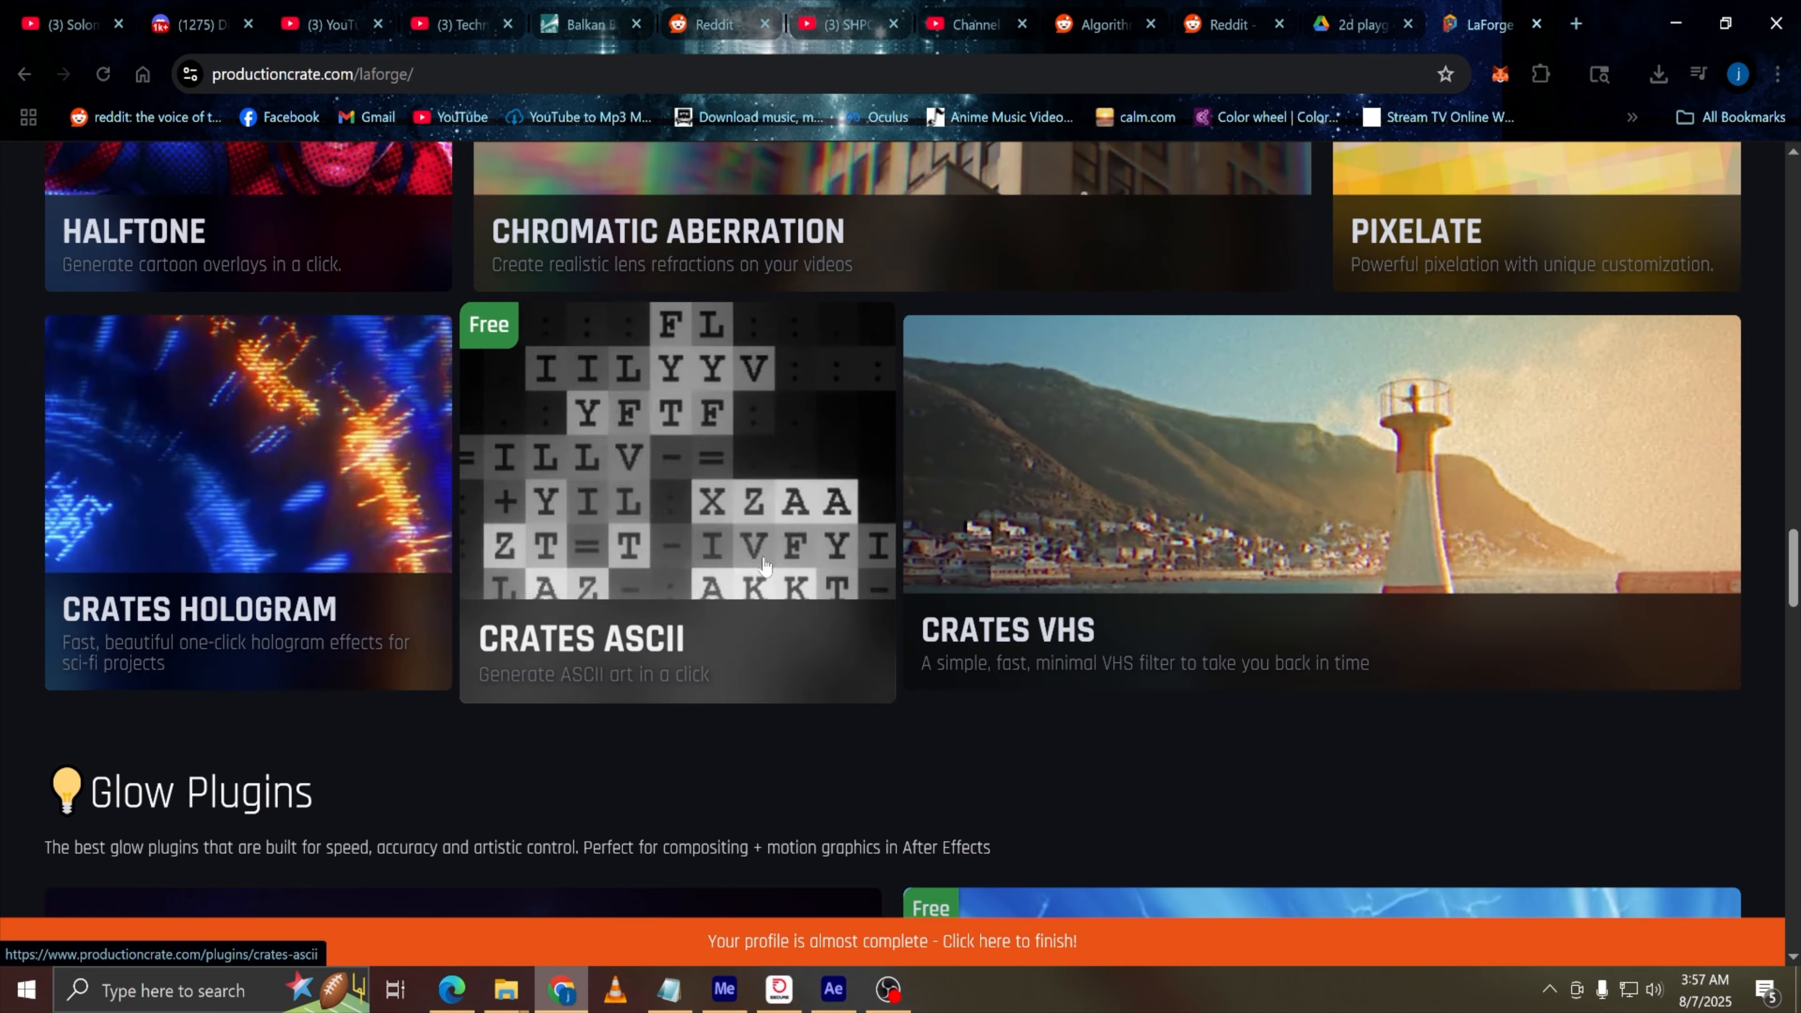
pyautogui.scroll(15, 764, 560)
pyautogui.scroll(-4, 765, 561)
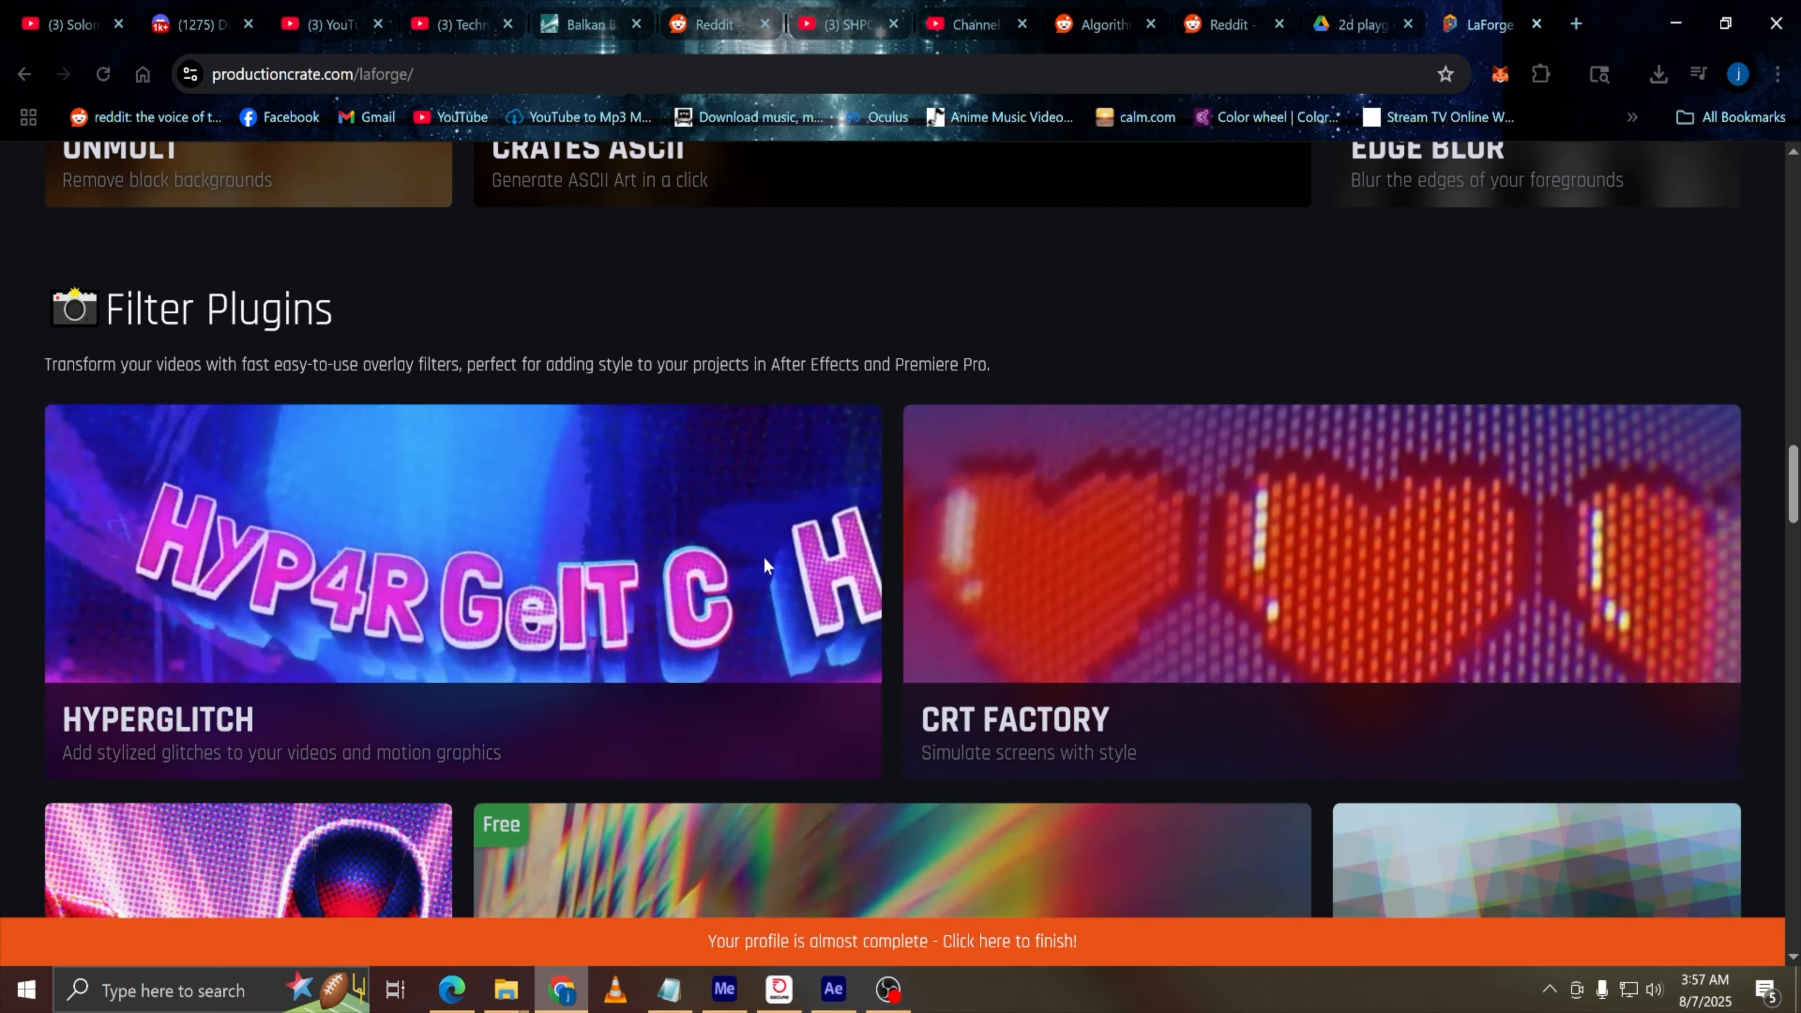
pyautogui.scroll(15, 765, 556)
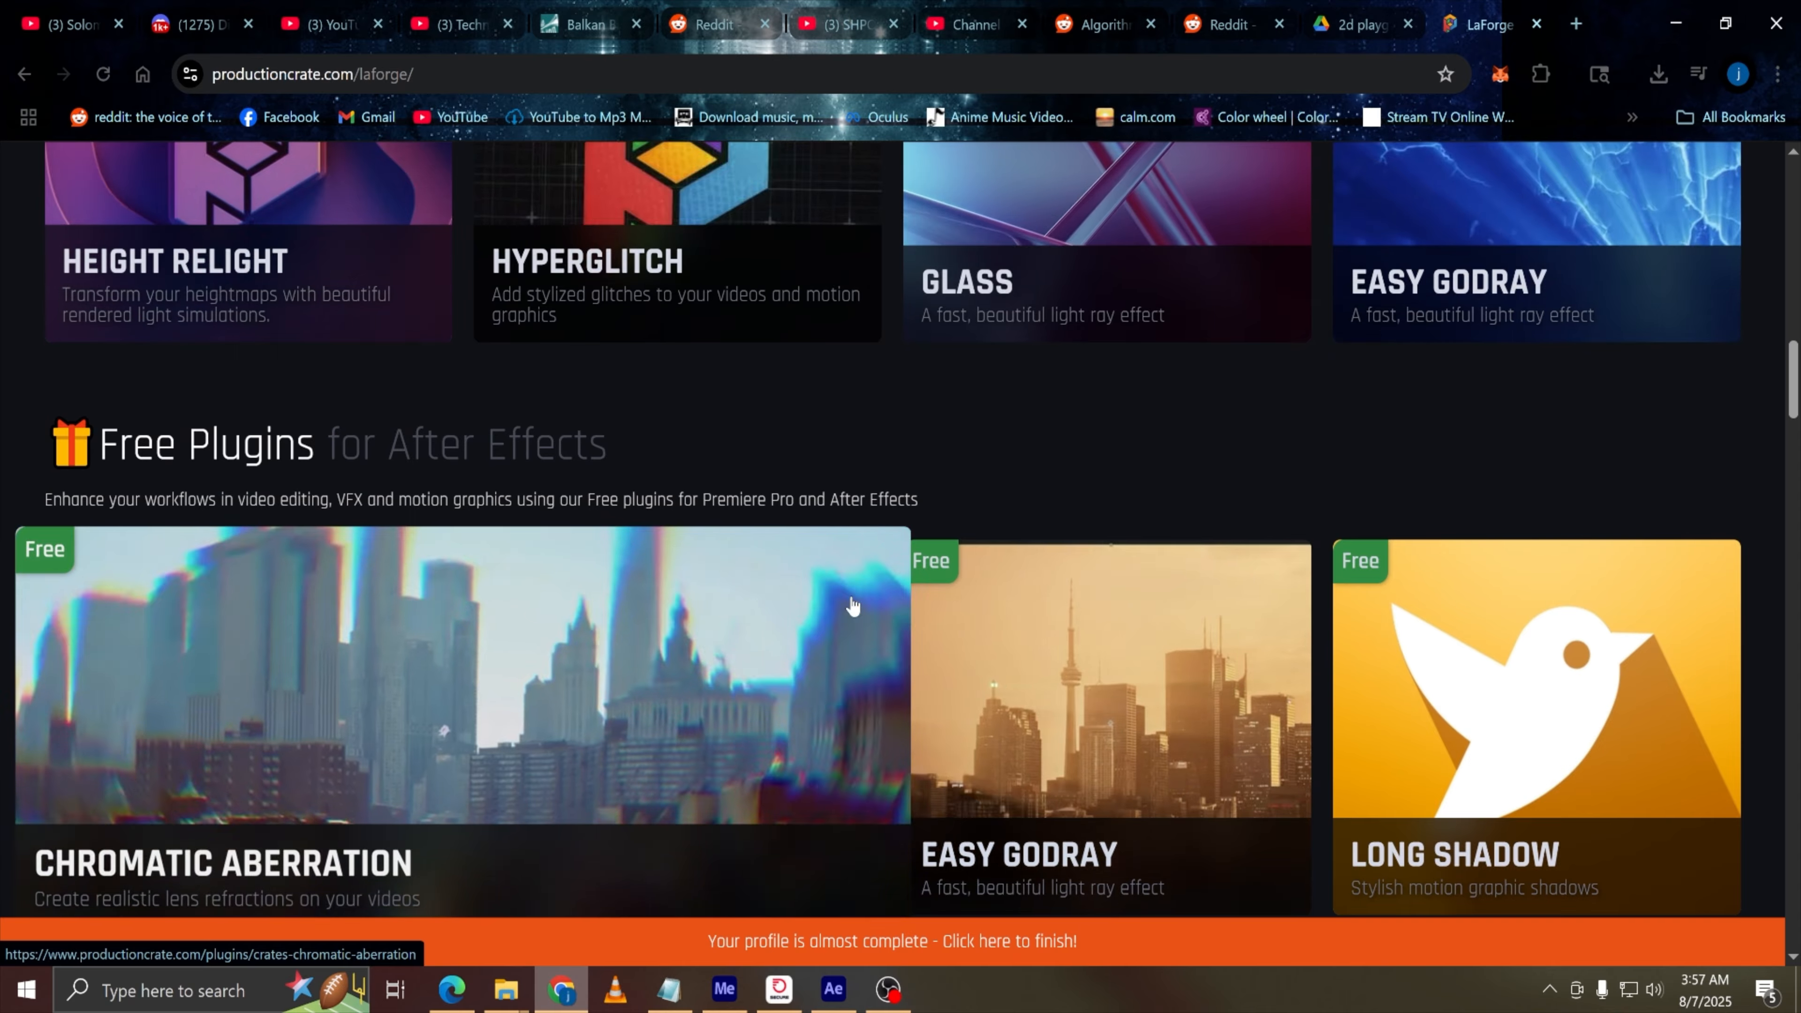
pyautogui.scroll(7, 858, 617)
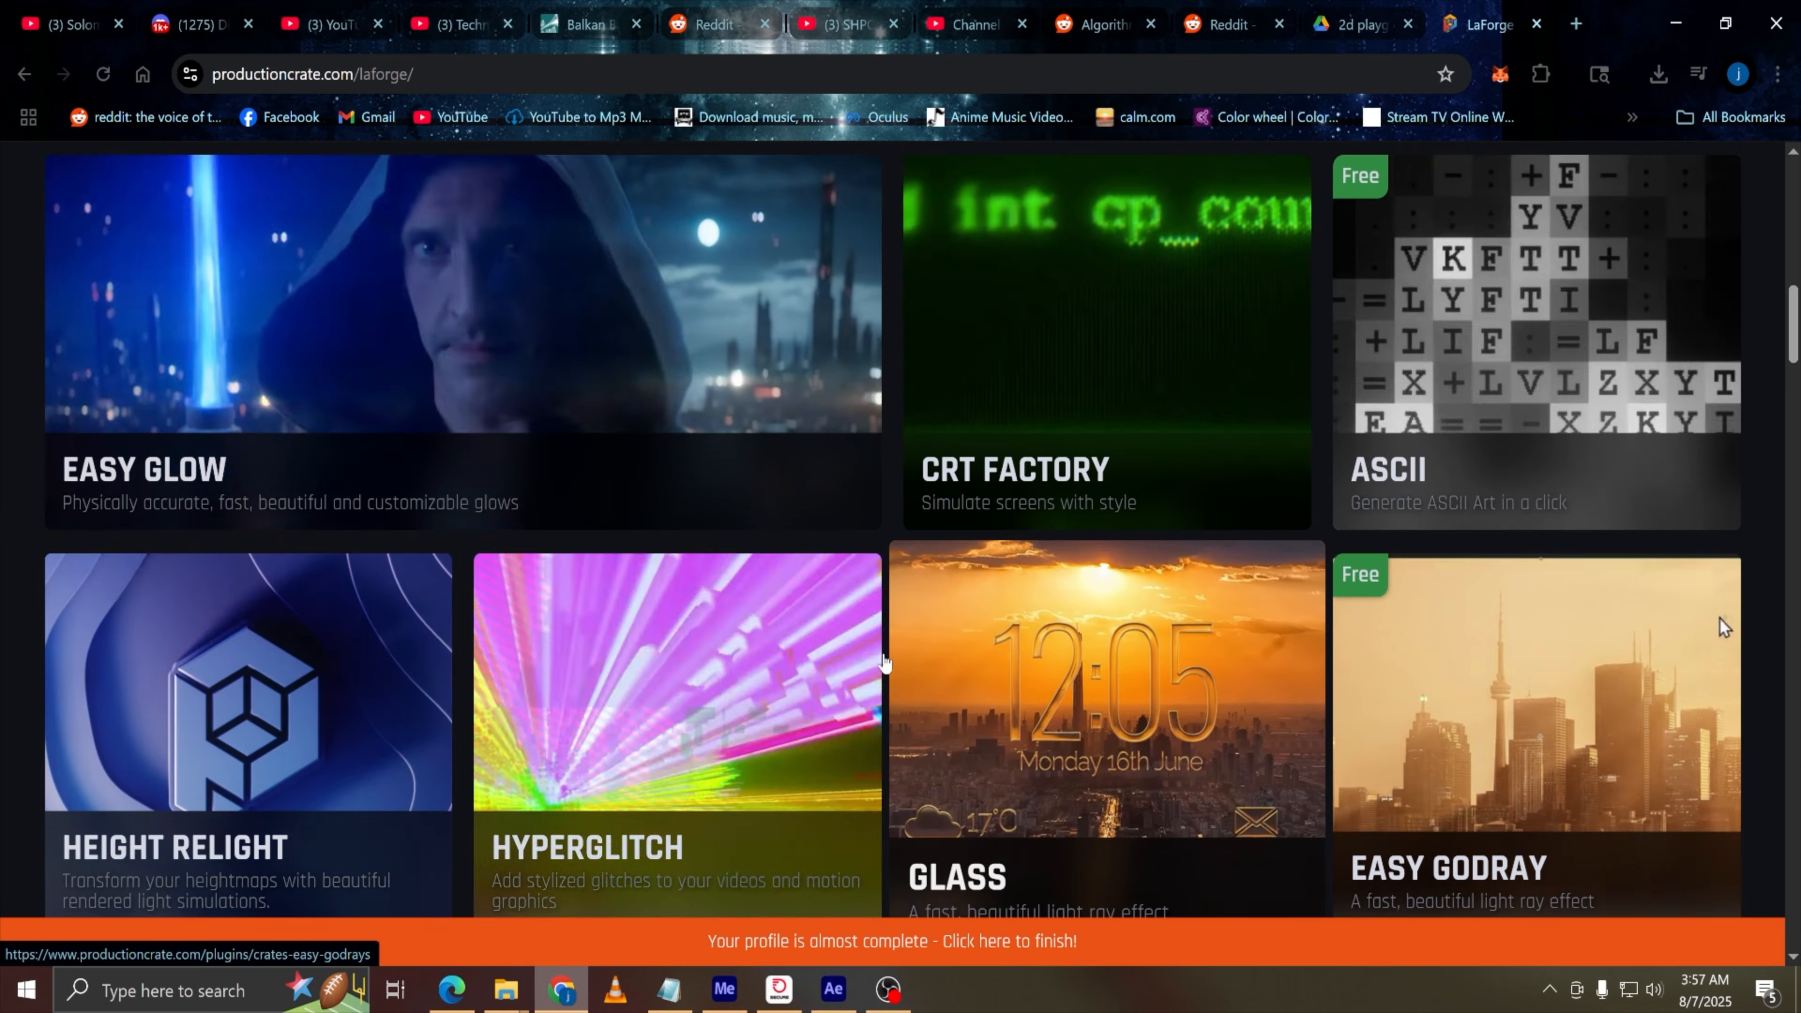
pyautogui.scroll(6, 1013, 612)
pyautogui.scroll(-16, 1013, 611)
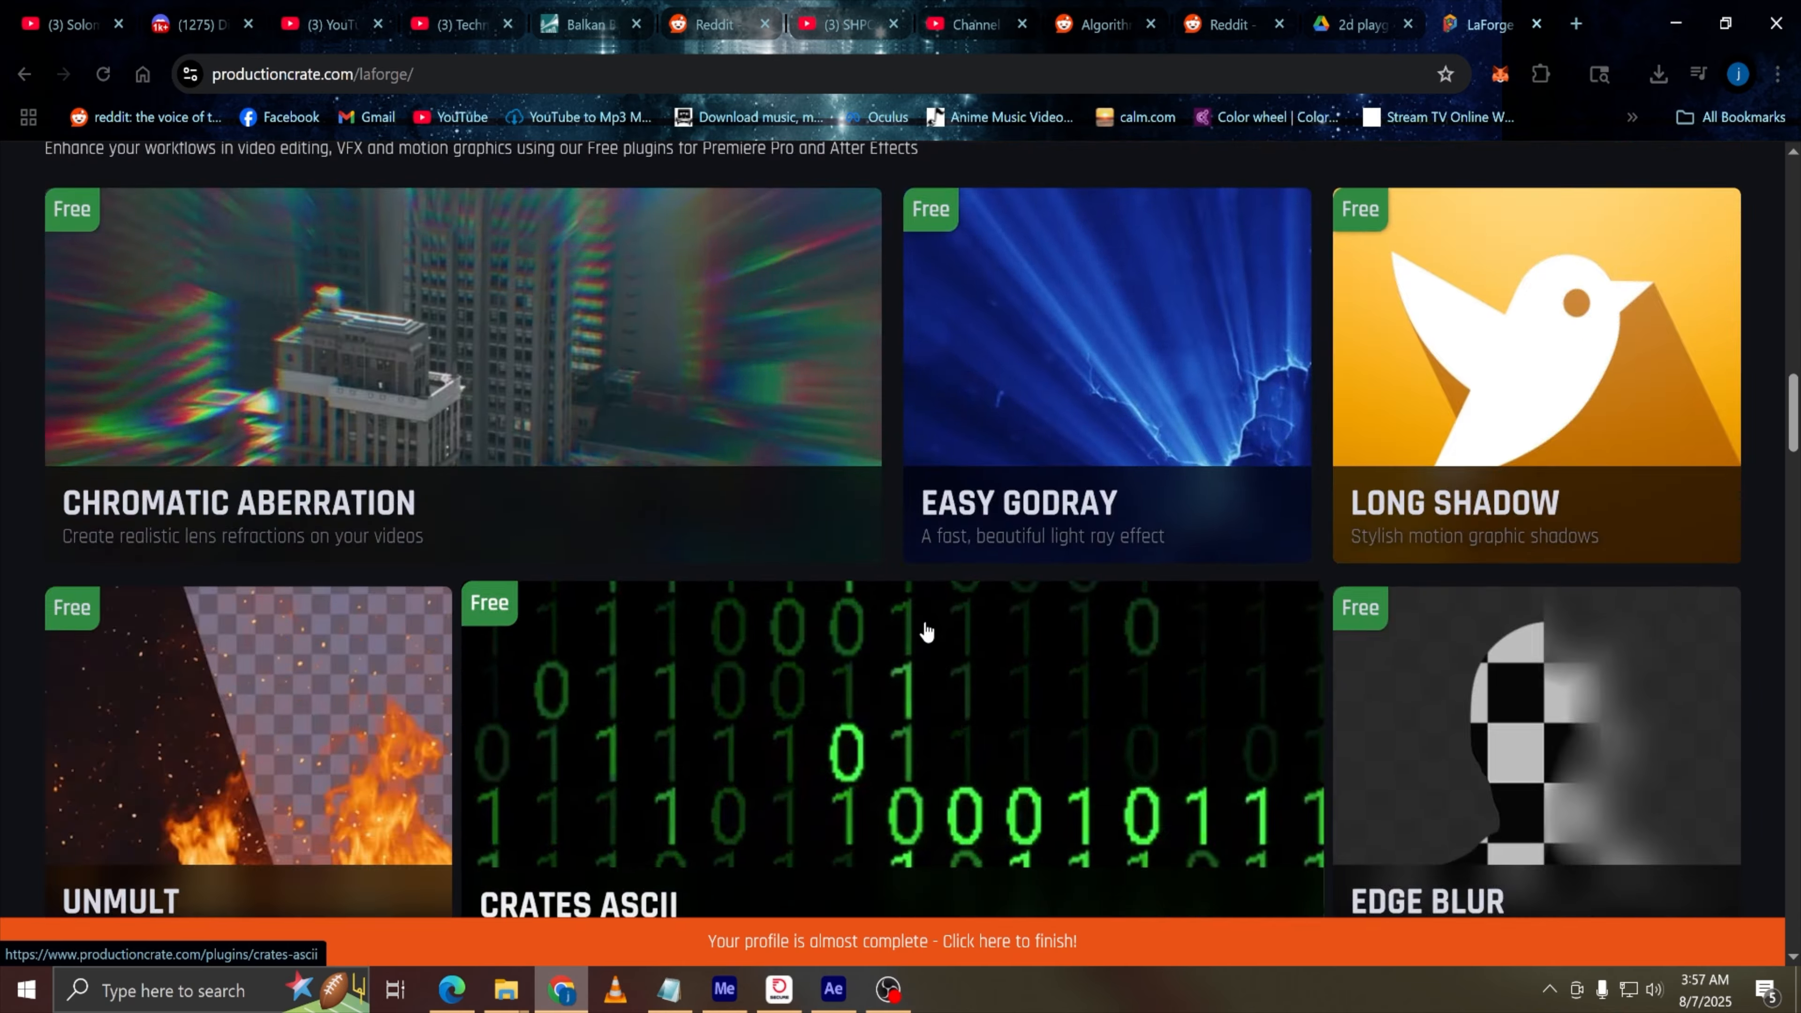
pyautogui.scroll(-10, 926, 630)
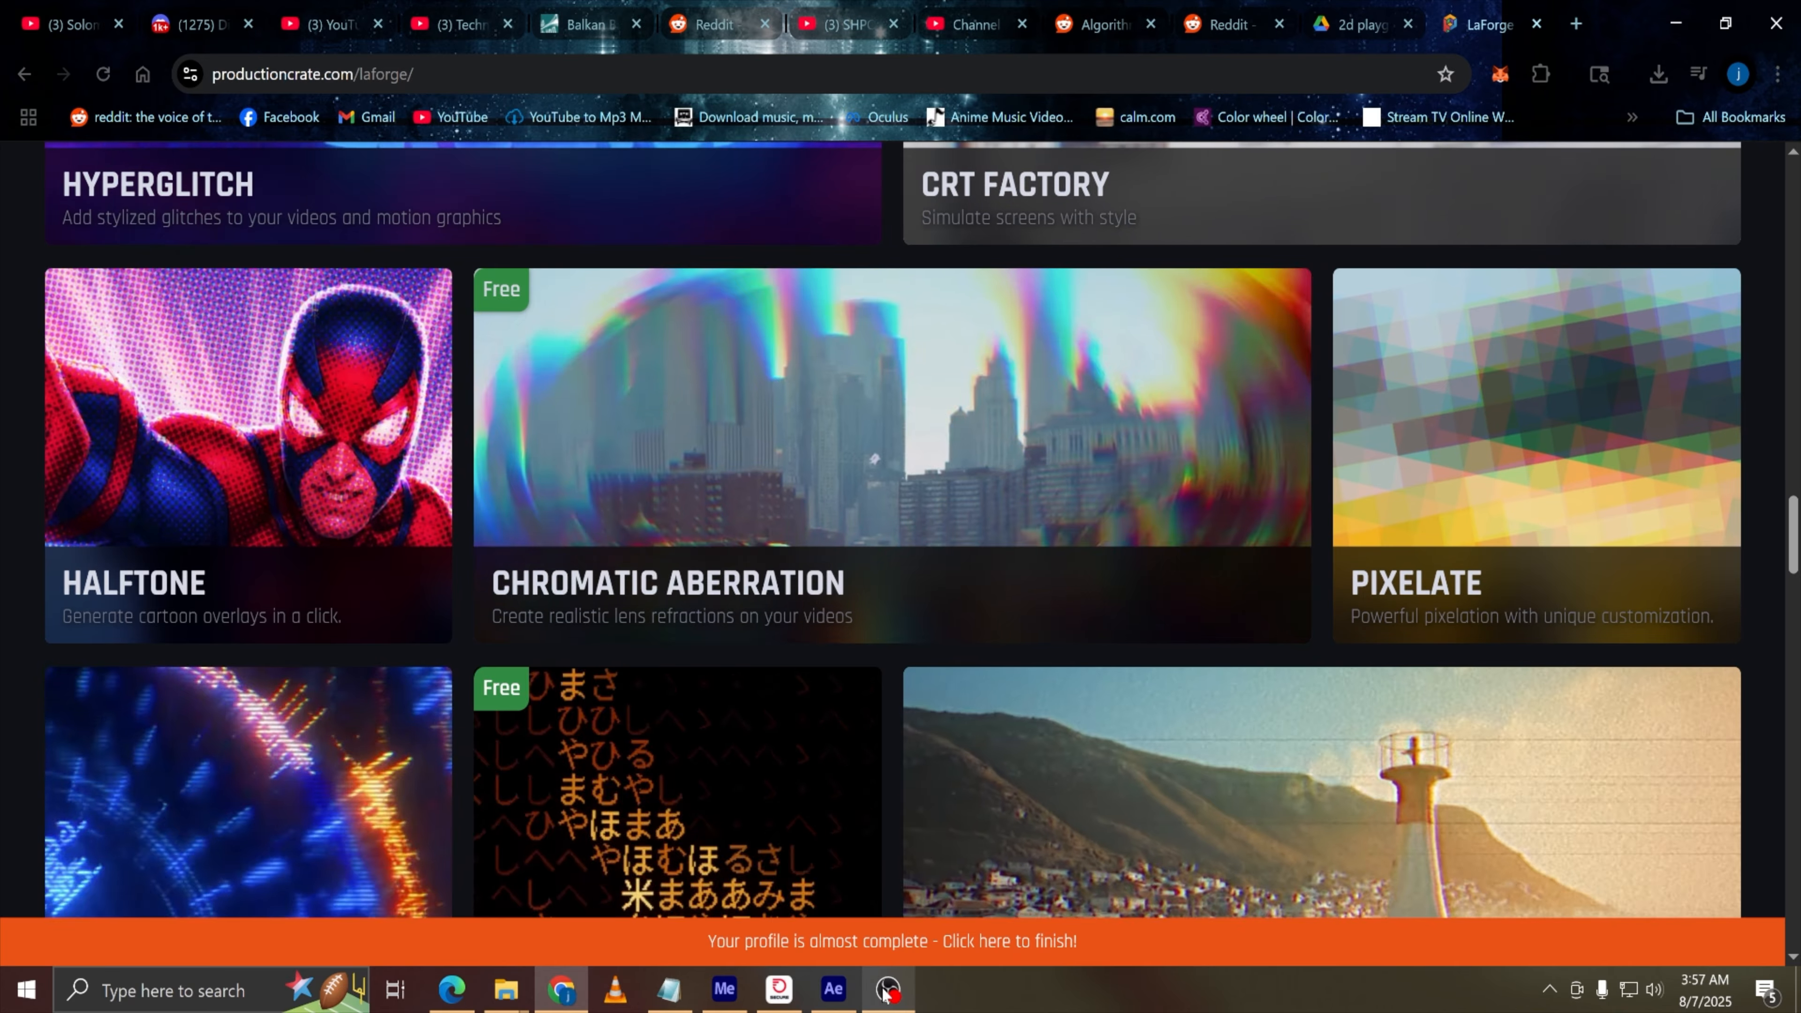
# Return to After Effects and toggle the adjustment layer and Black Solid 2 visibility to inspect the underlying grid
pyautogui.click(886, 991)
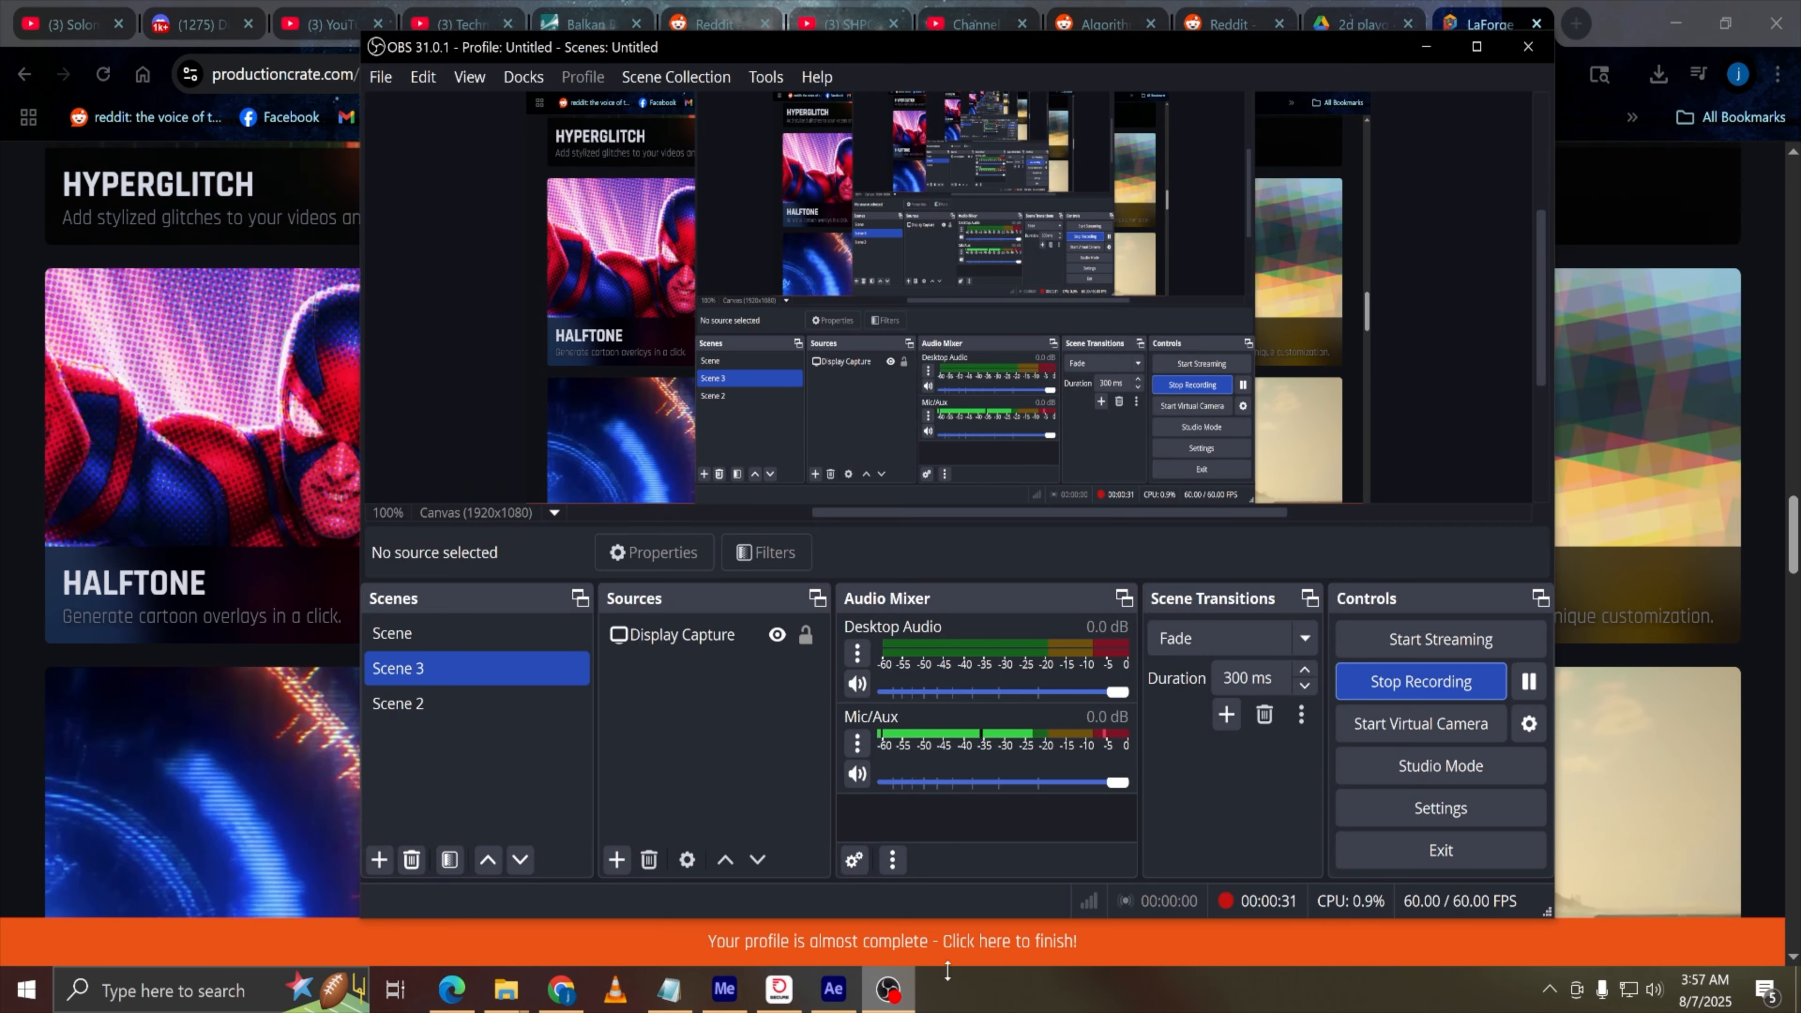
pyautogui.click(823, 992)
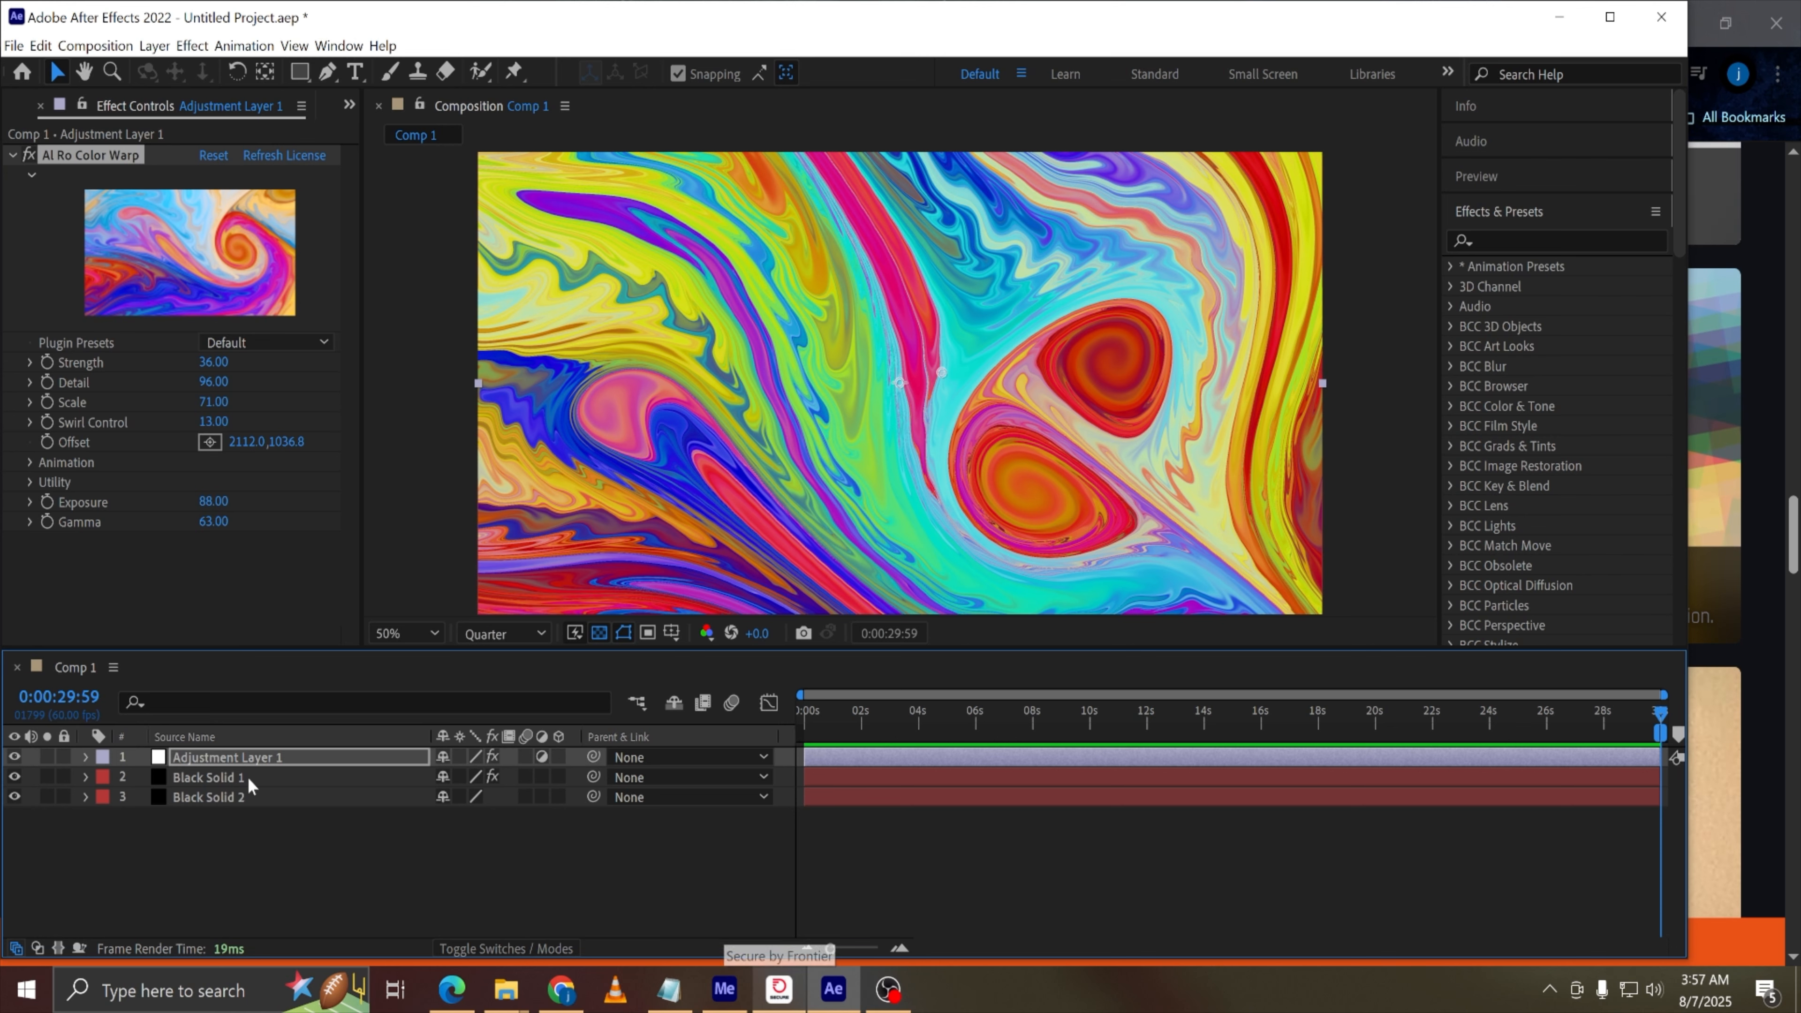
pyautogui.click(13, 758)
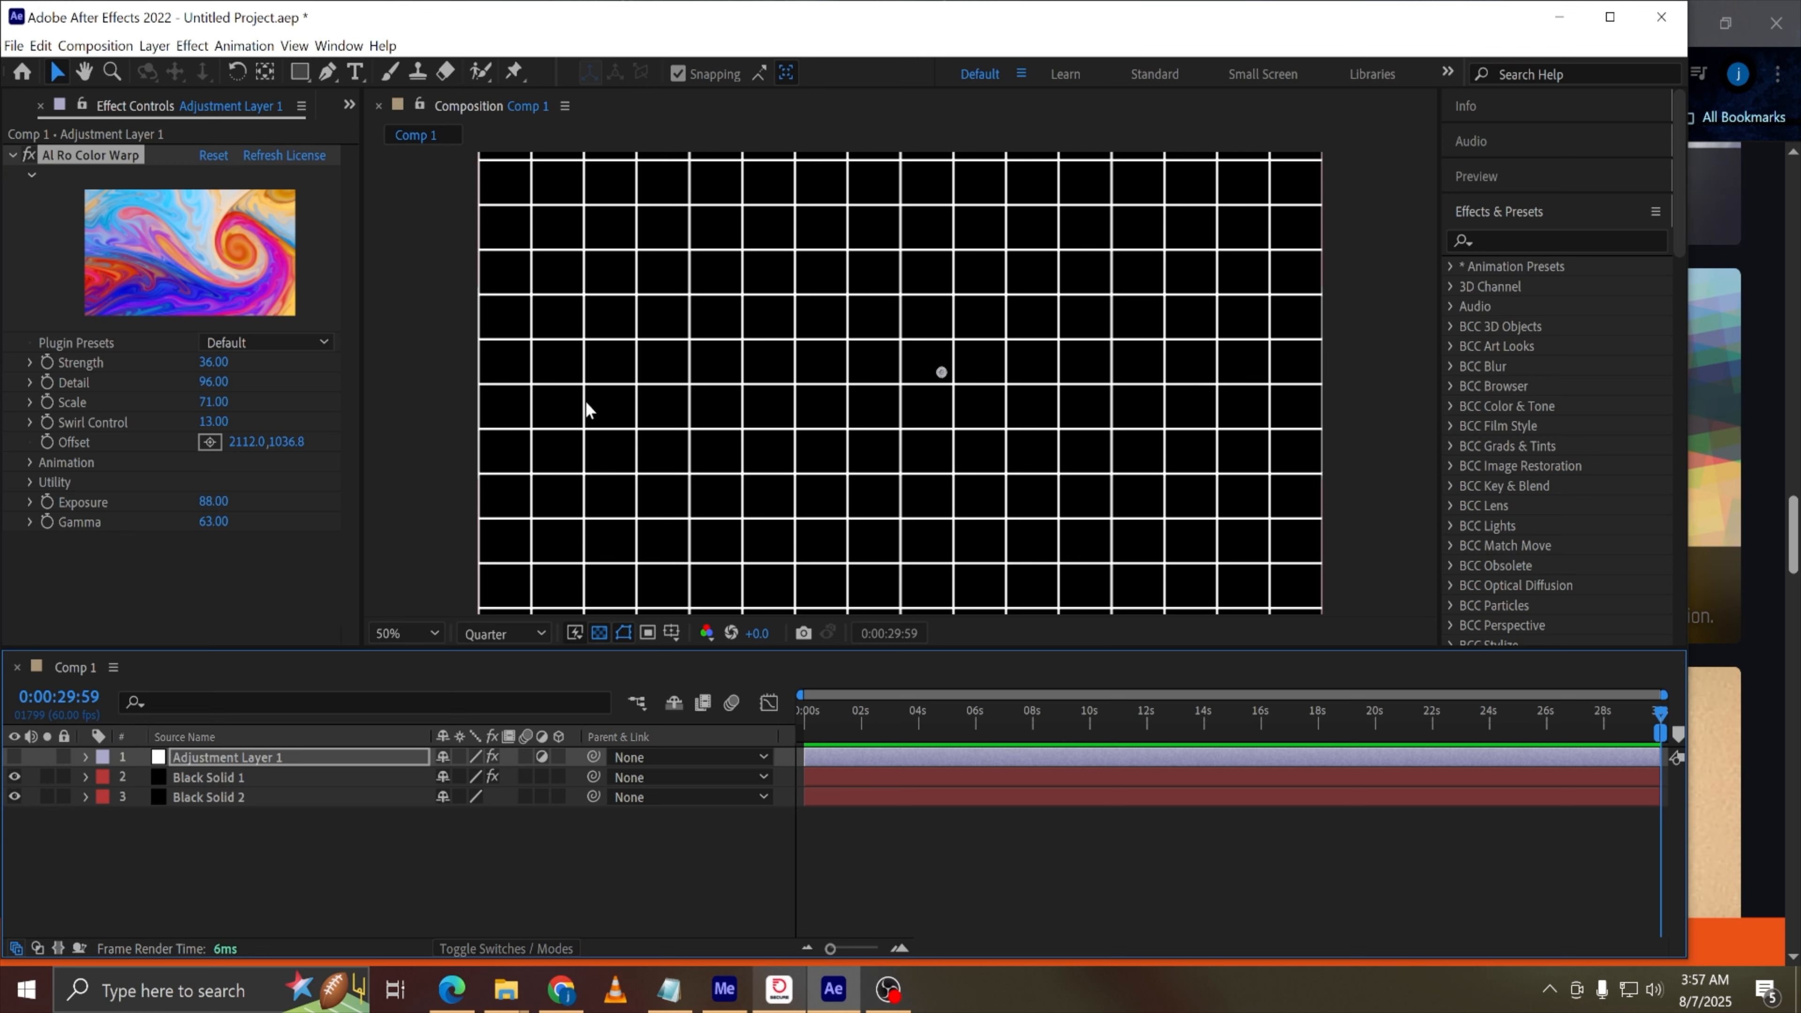
pyautogui.click(15, 797)
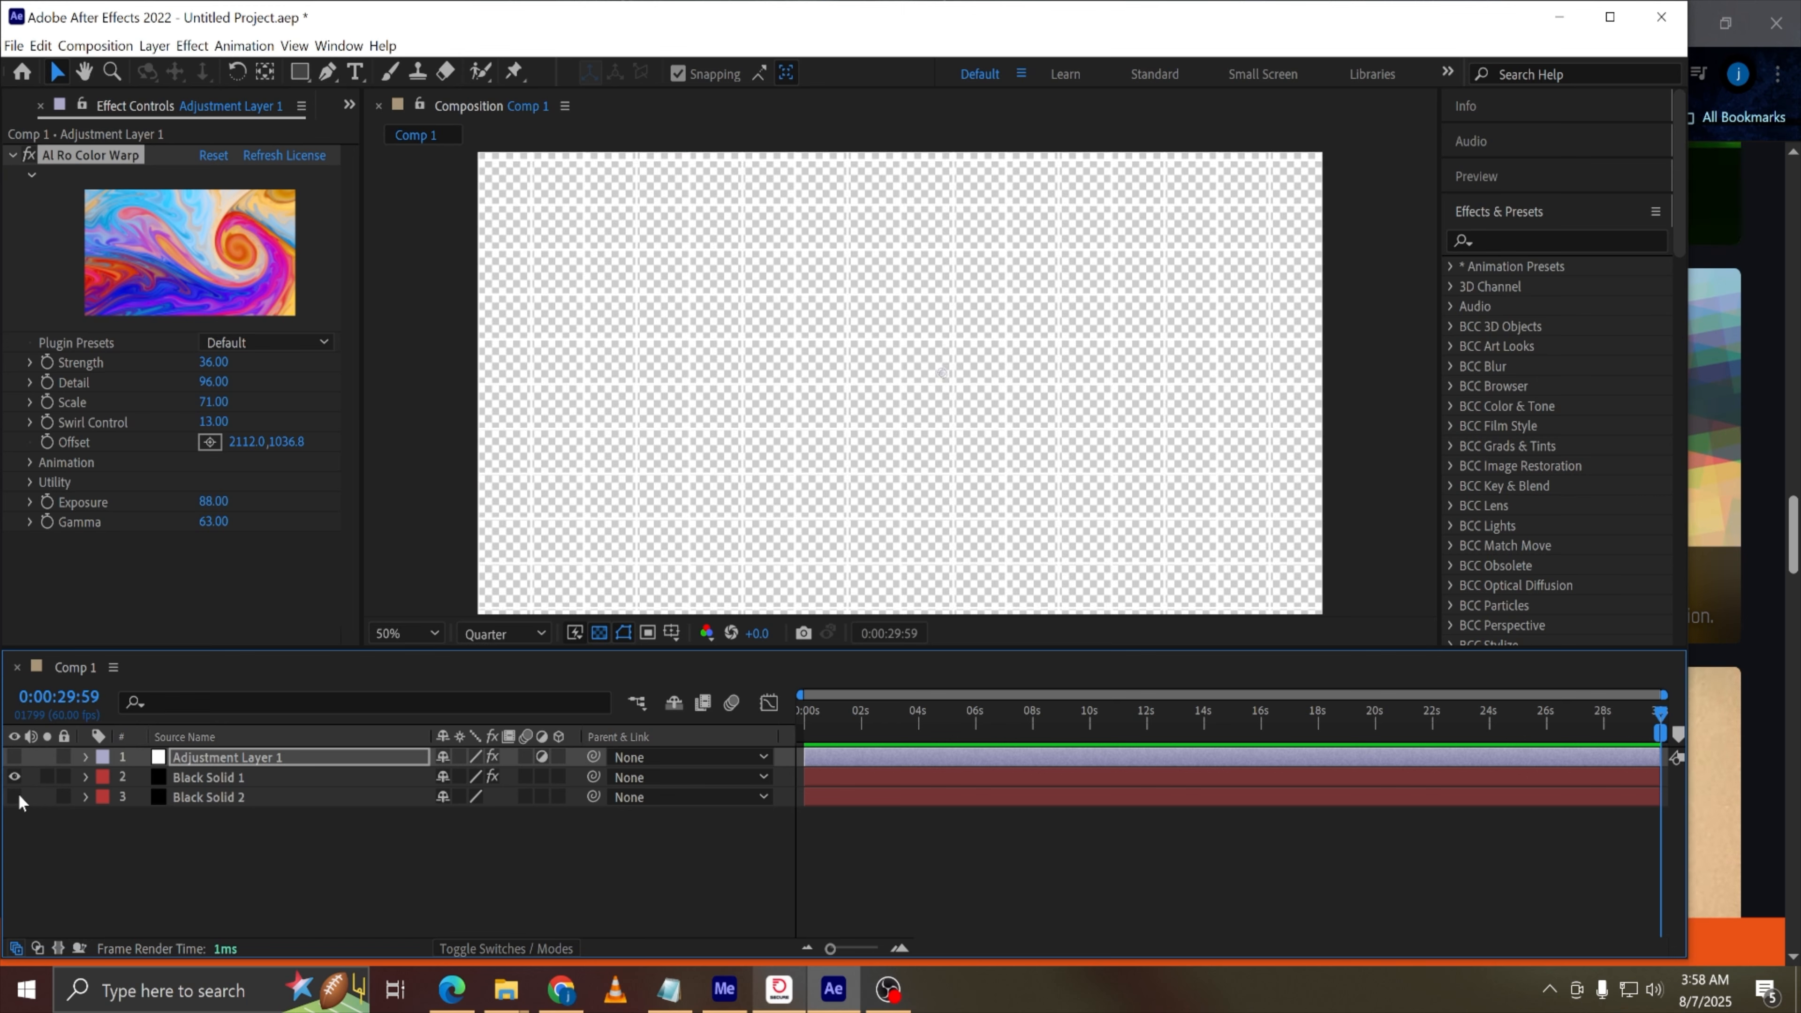
pyautogui.click(14, 798)
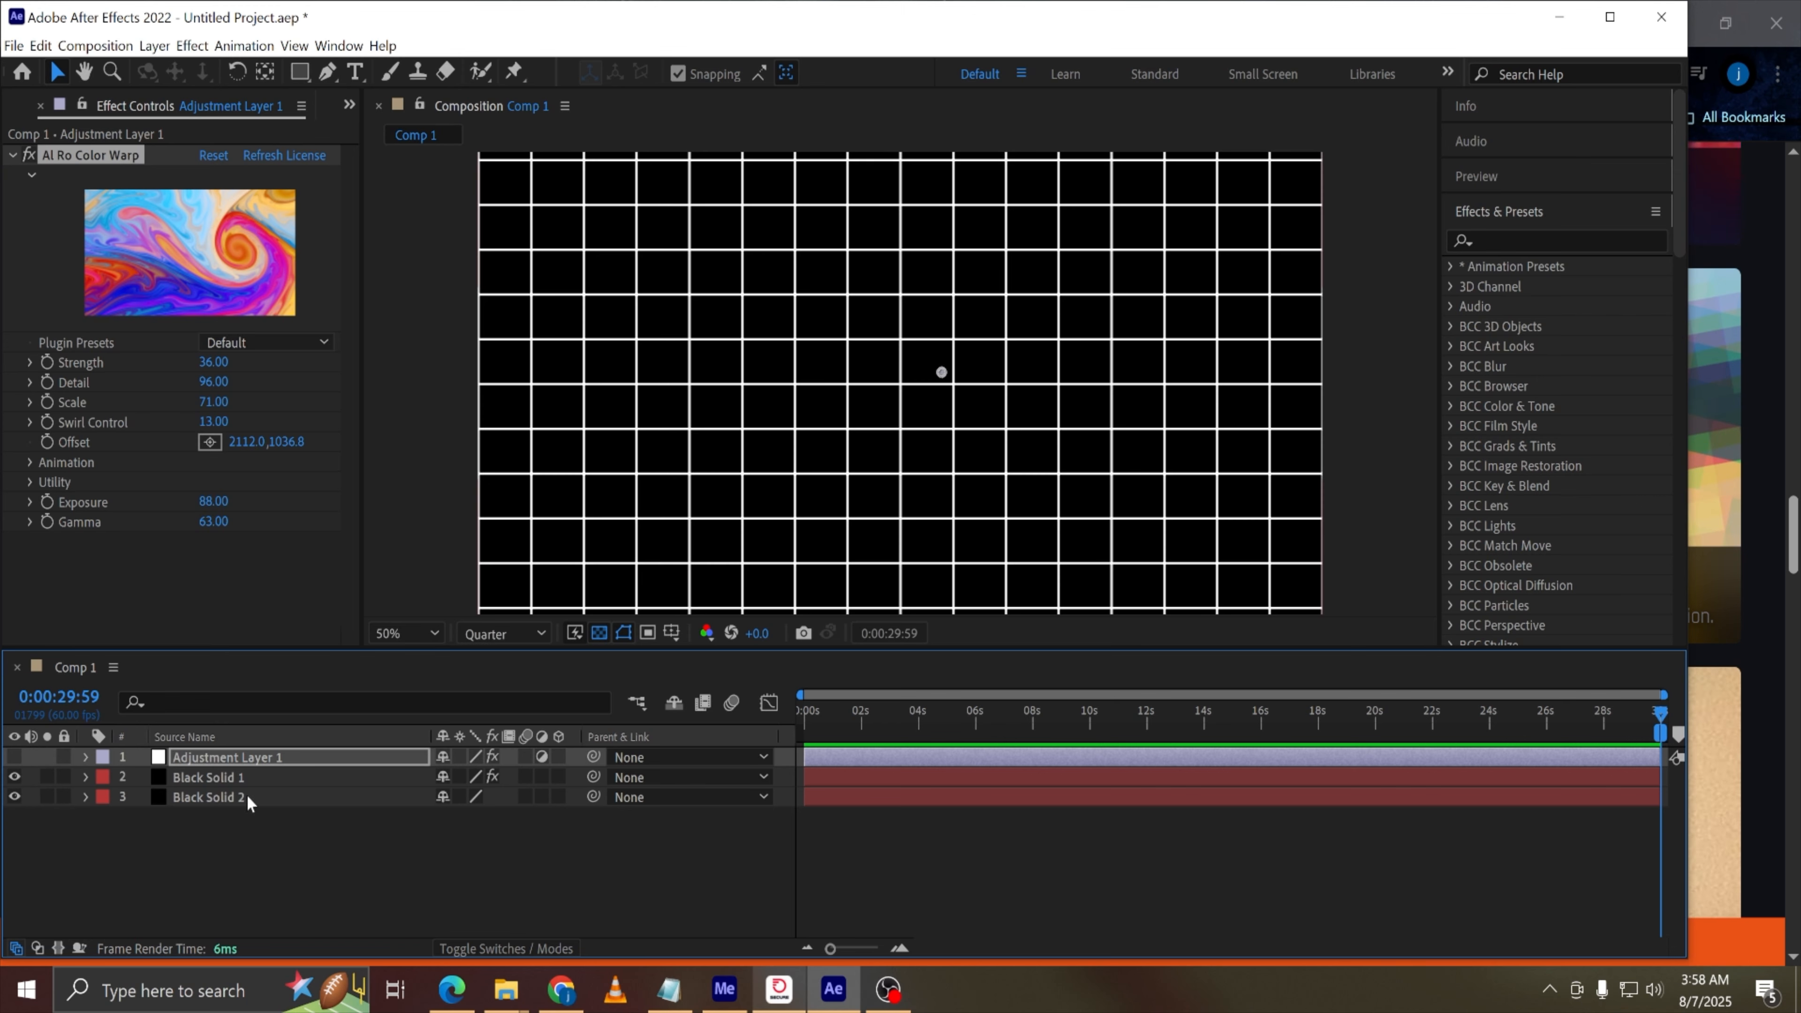
pyautogui.click(15, 757)
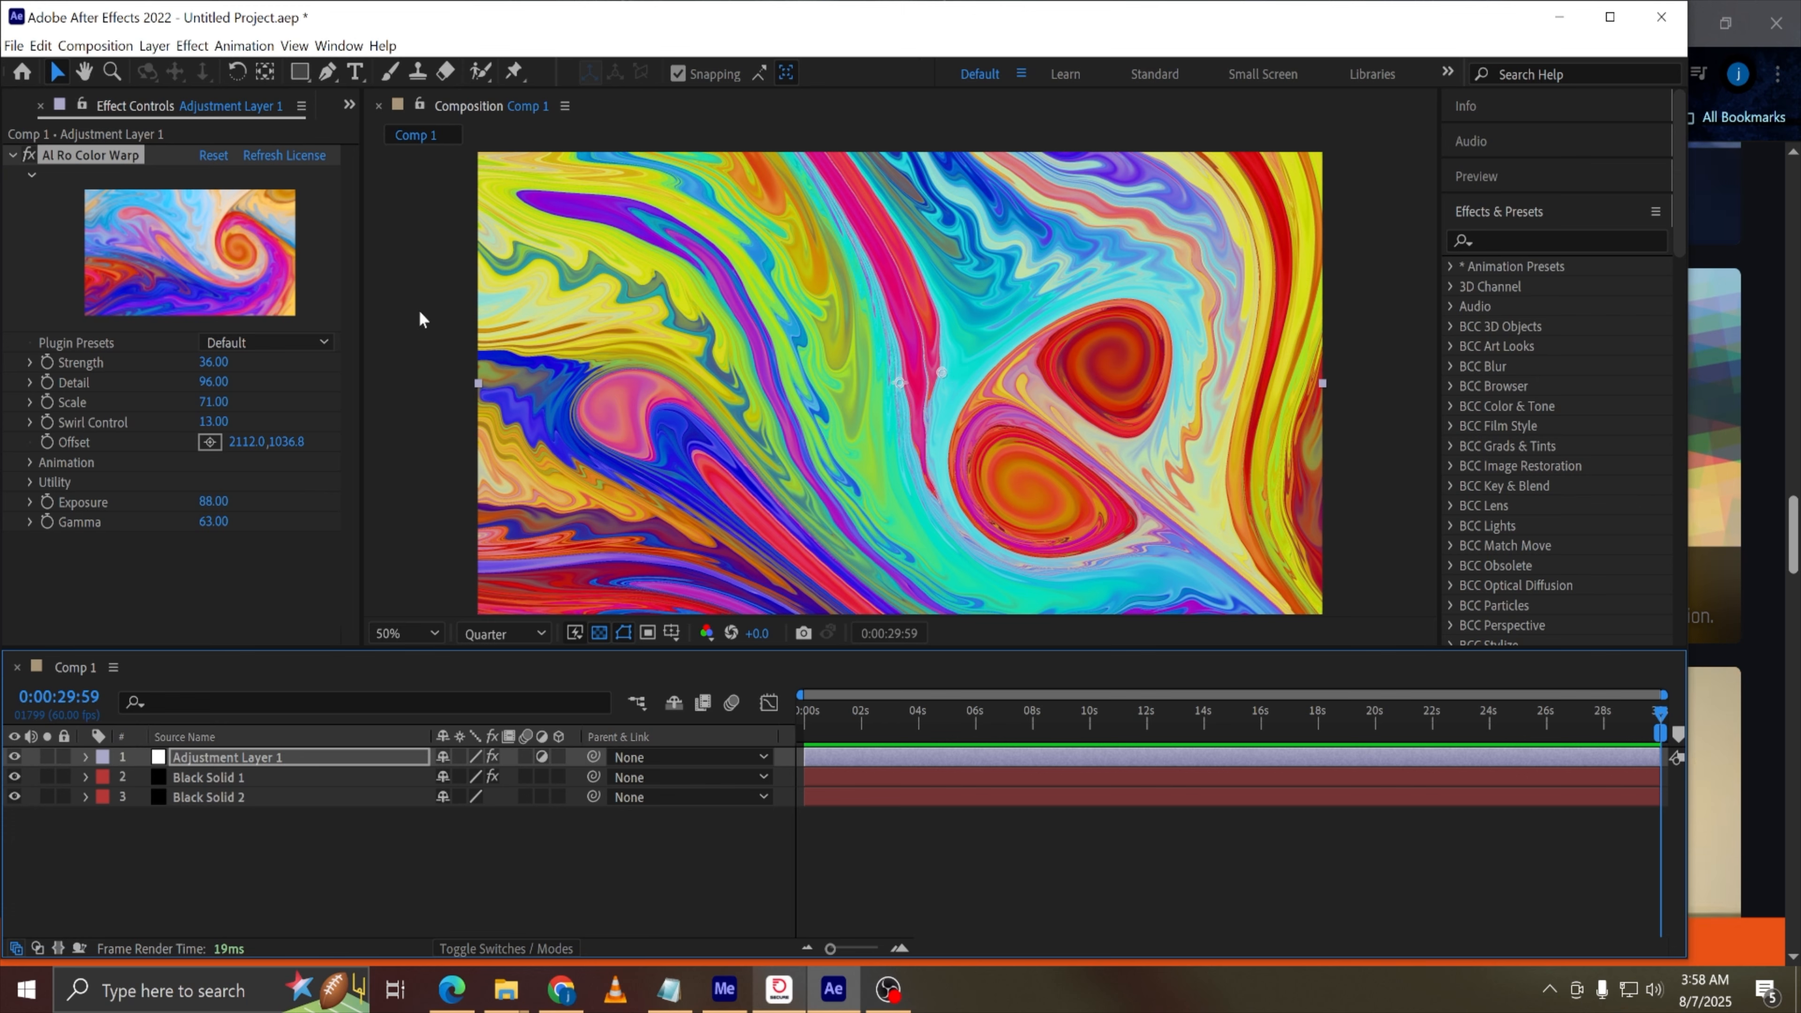
# Set the Color Warp Strength to 25, Detail to 84 and Scale to 88, and preview the animation
pyautogui.moveTo(220, 362); pyautogui.dragTo(326, 421)
pyautogui.click(832, 714)
pyautogui.press('space')
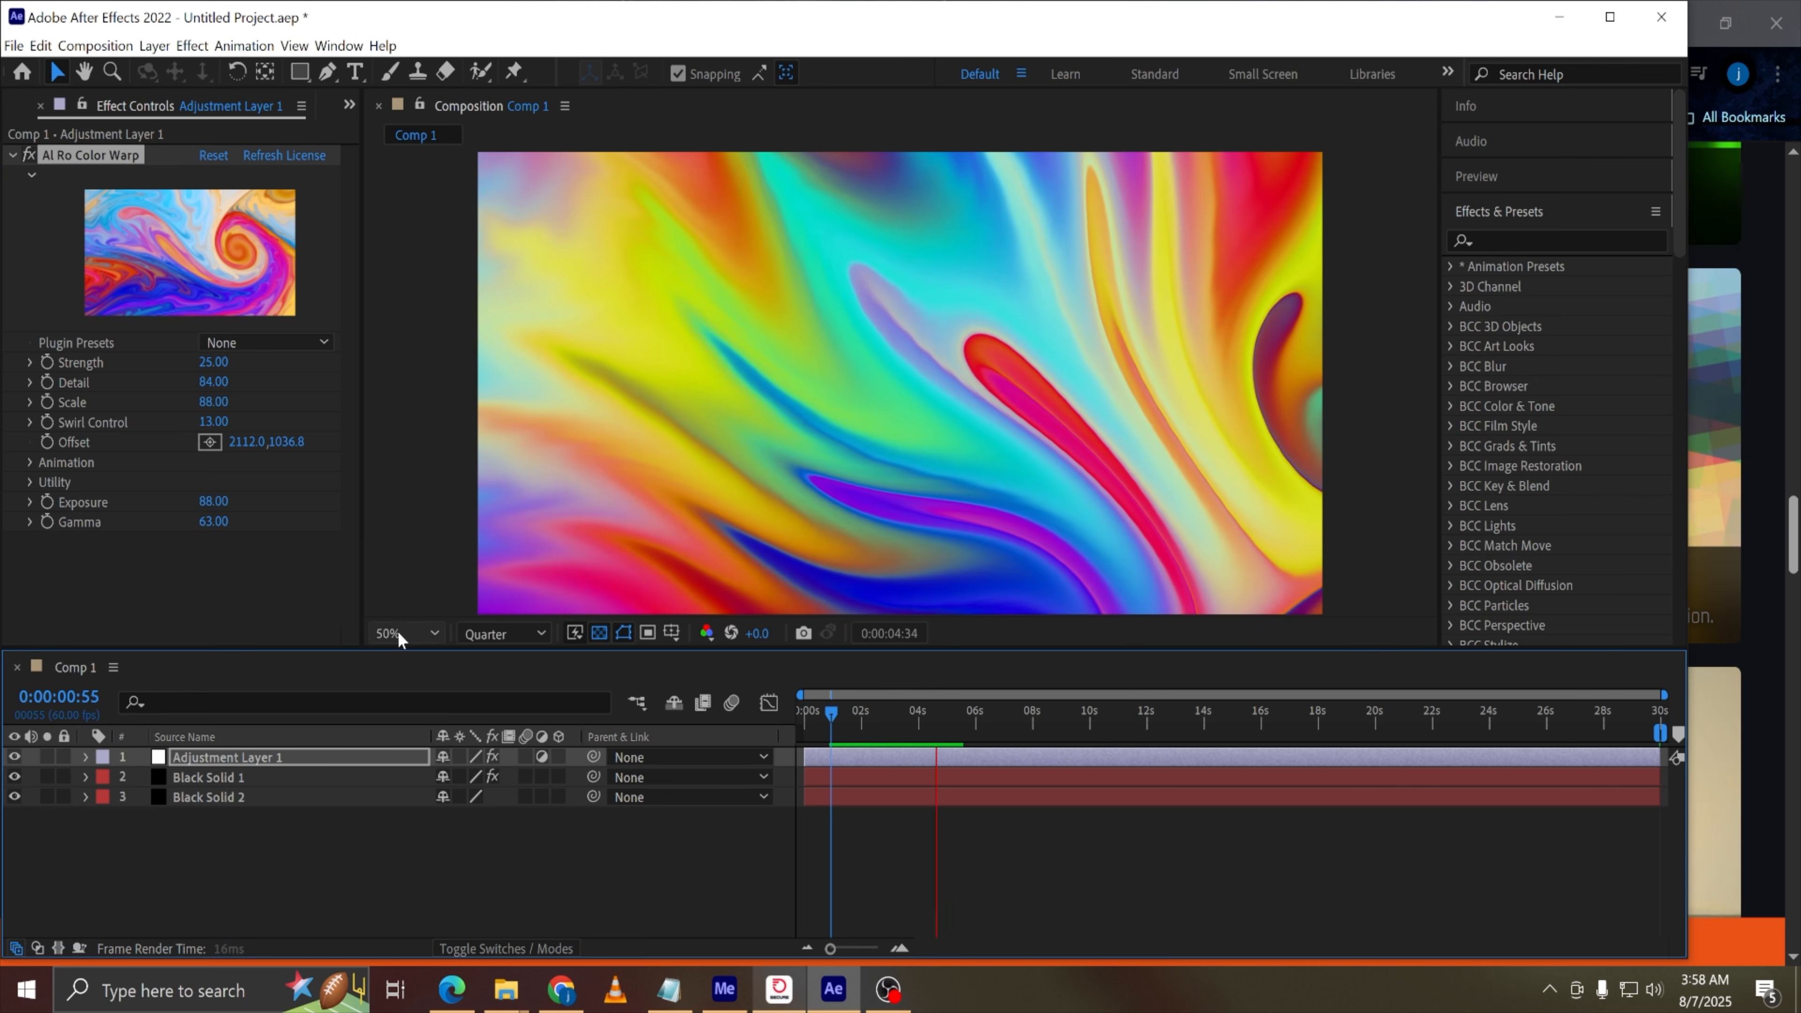
pyautogui.press('space')
pyautogui.moveTo(932, 721); pyautogui.dragTo(726, 726)
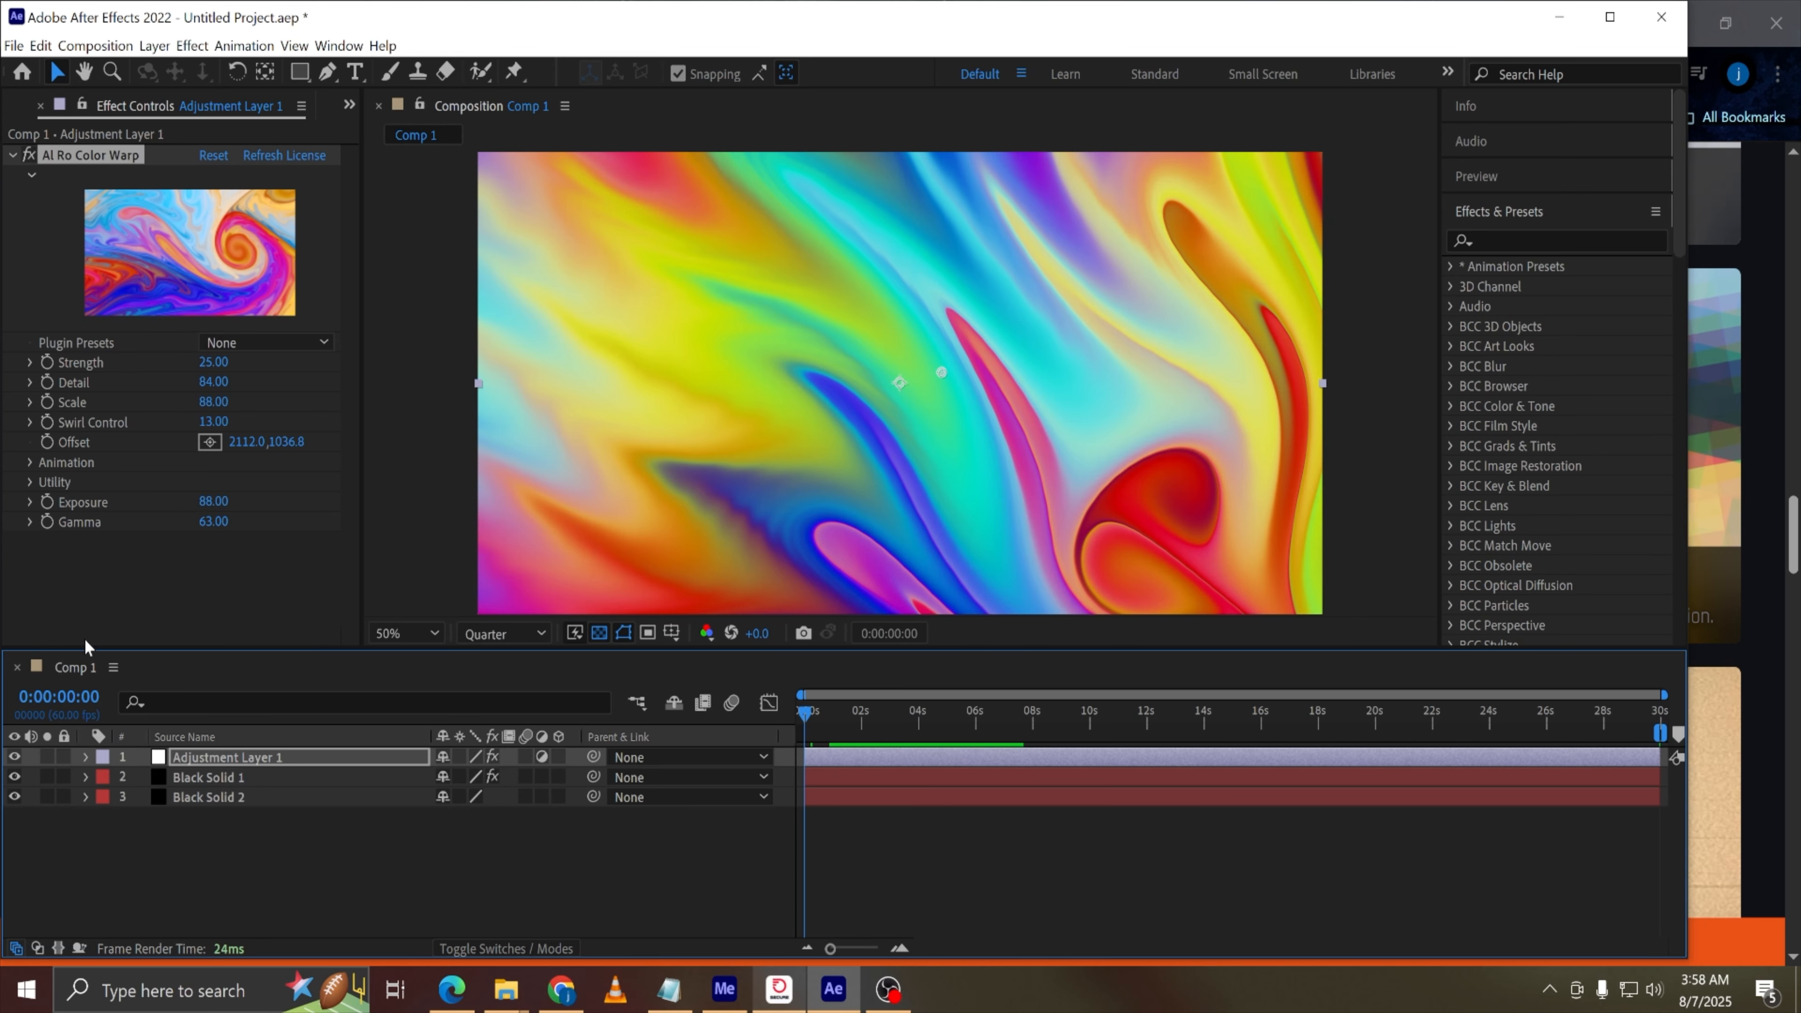
# Enable Custom Colors in the Color Warp's Utility group
pyautogui.click(31, 483)
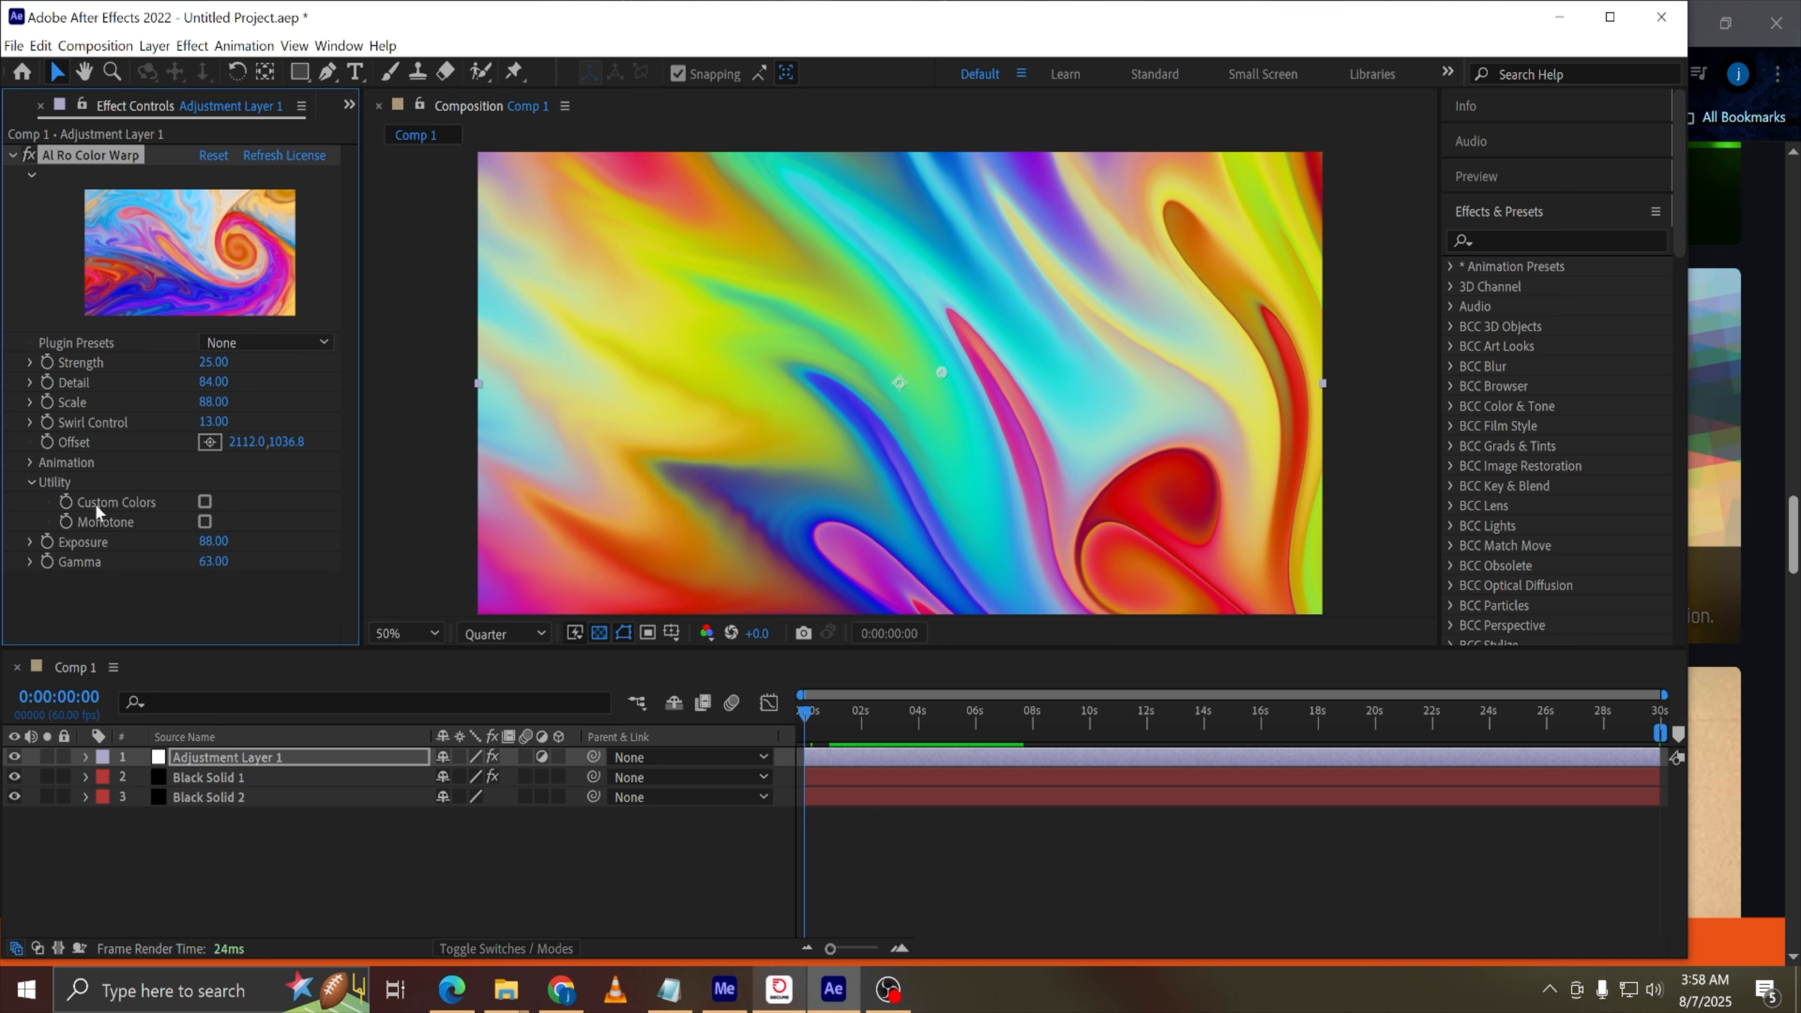
pyautogui.click(205, 502)
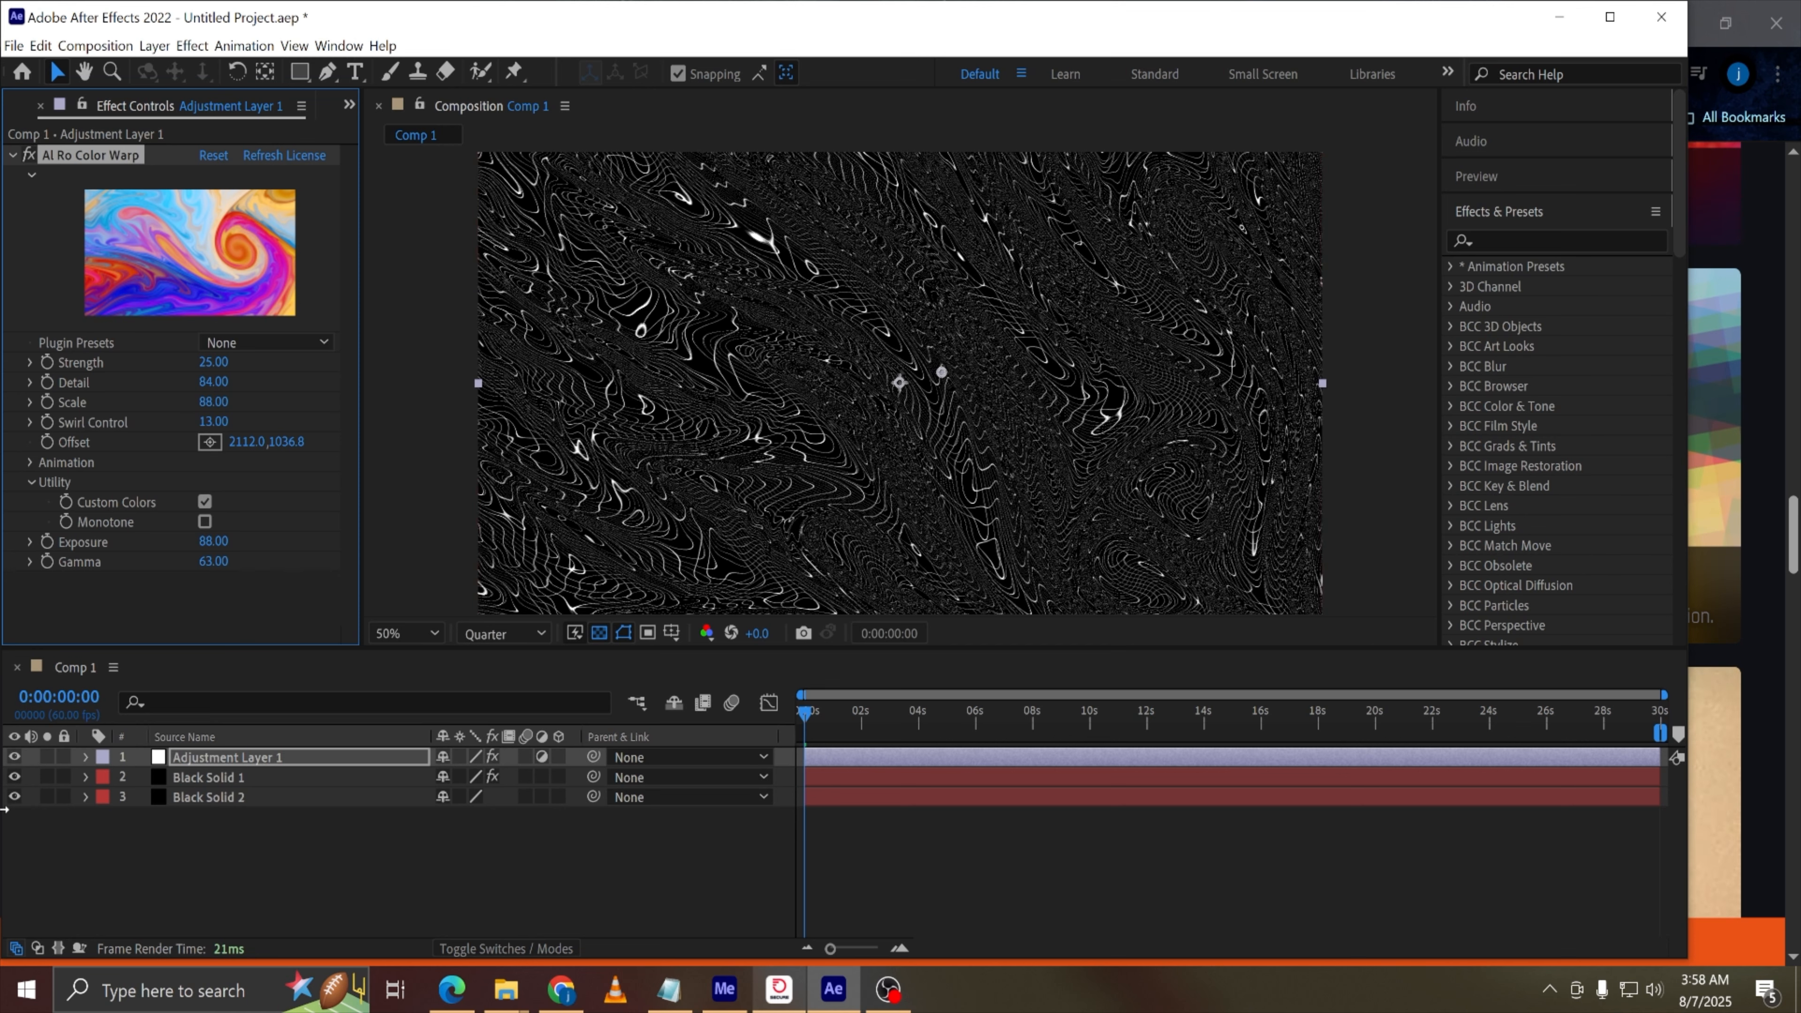
pyautogui.click(15, 796)
pyautogui.click(15, 796)
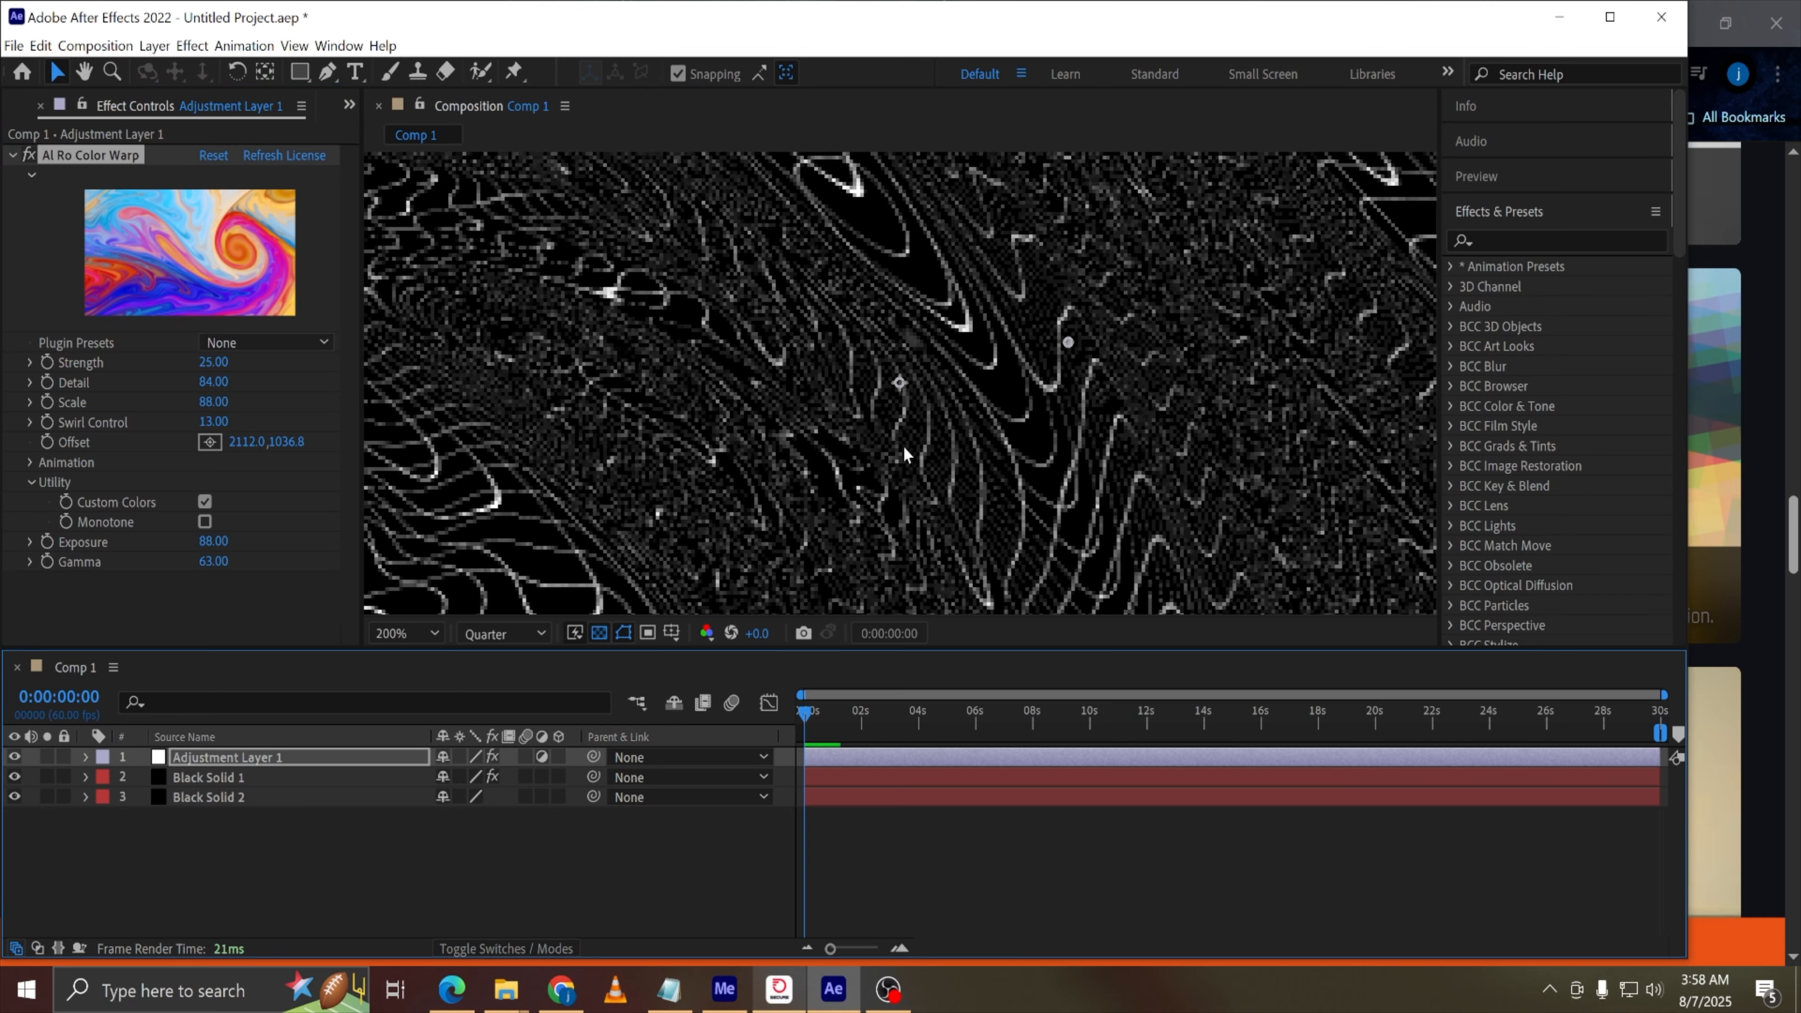
# Inspect the pattern zoomed in at Full resolution, then return the preview resolution to Quarter
pyautogui.click(532, 637)
pyautogui.click(509, 691)
pyautogui.scroll(2, 924, 439)
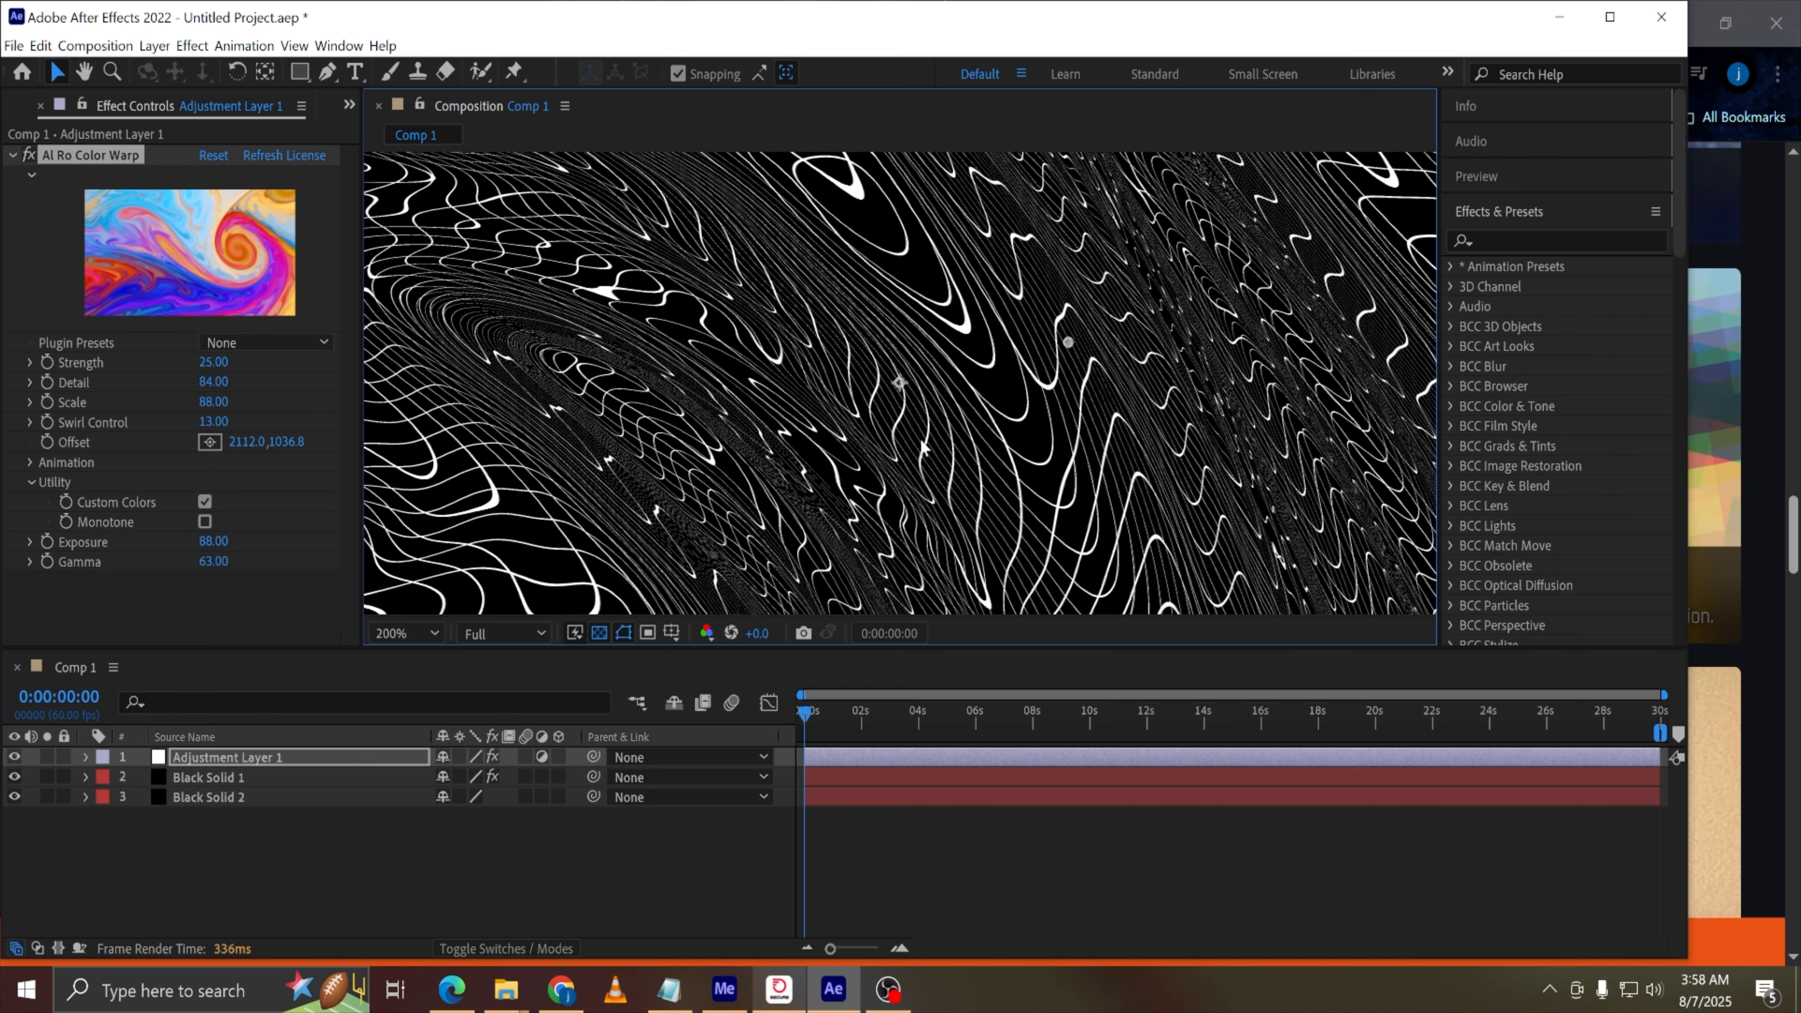
pyautogui.scroll(-6, 915, 443)
pyautogui.scroll(4, 799, 486)
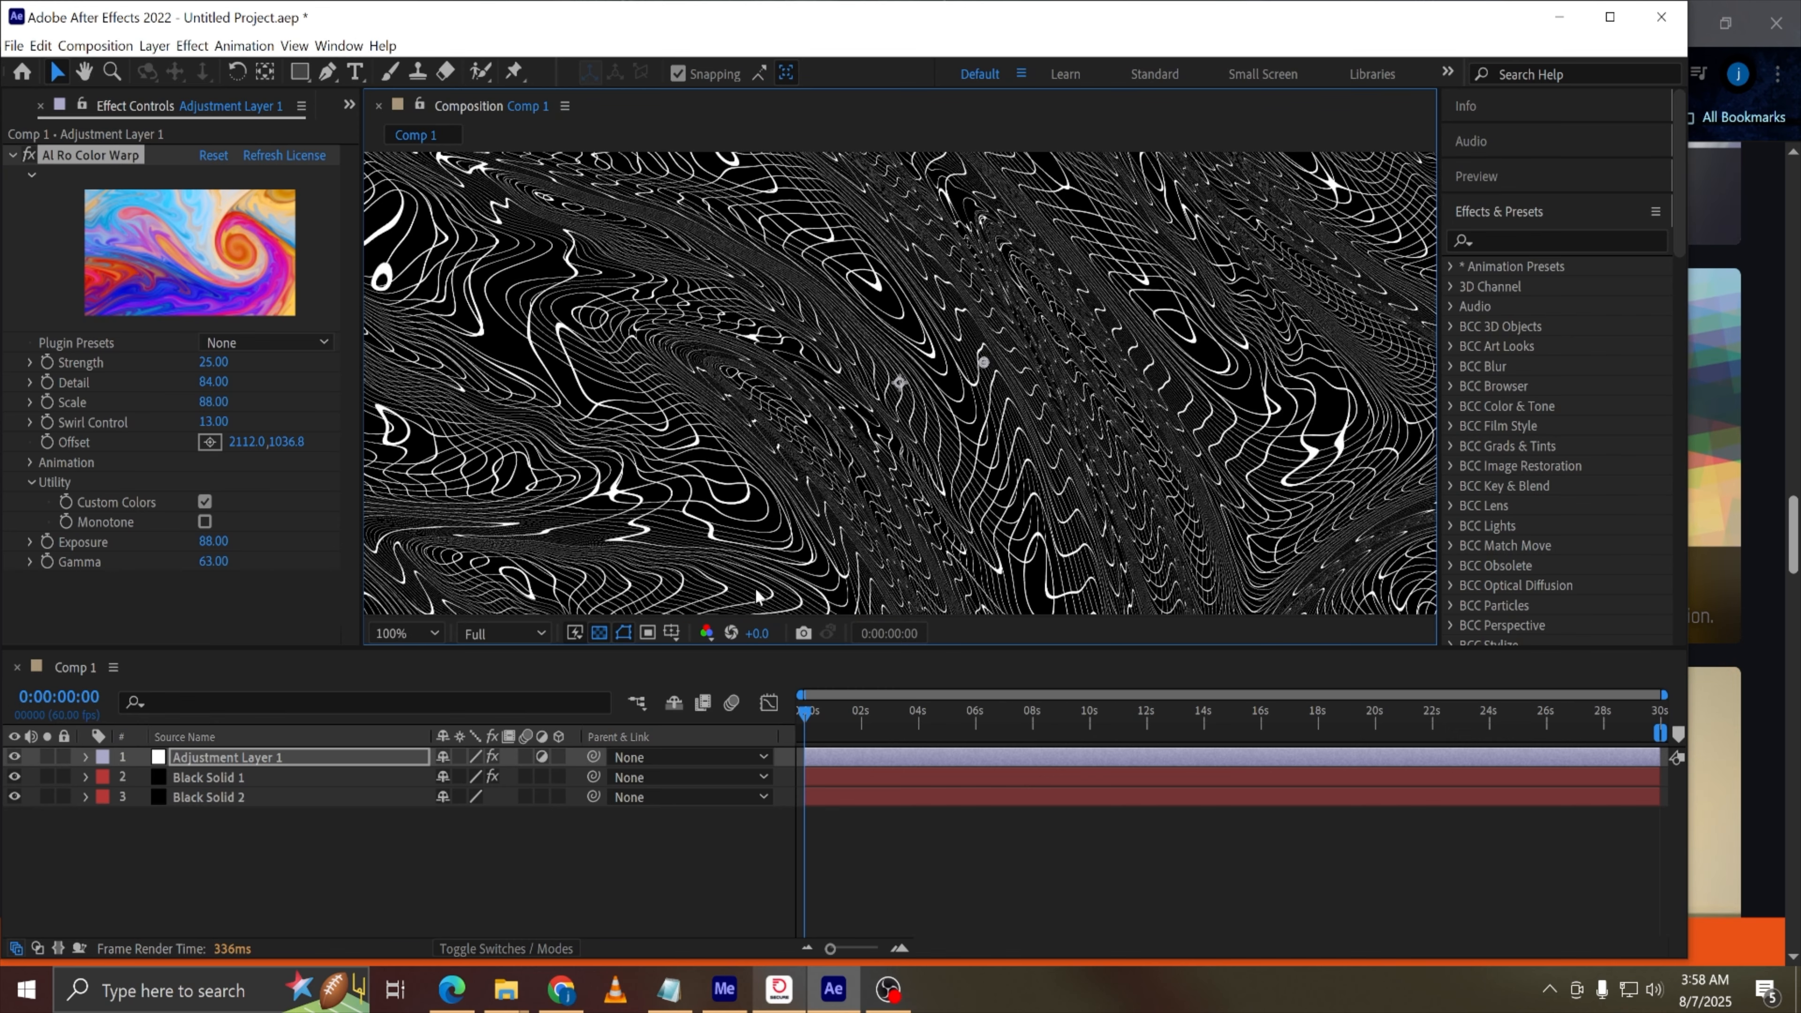
pyautogui.click(499, 631)
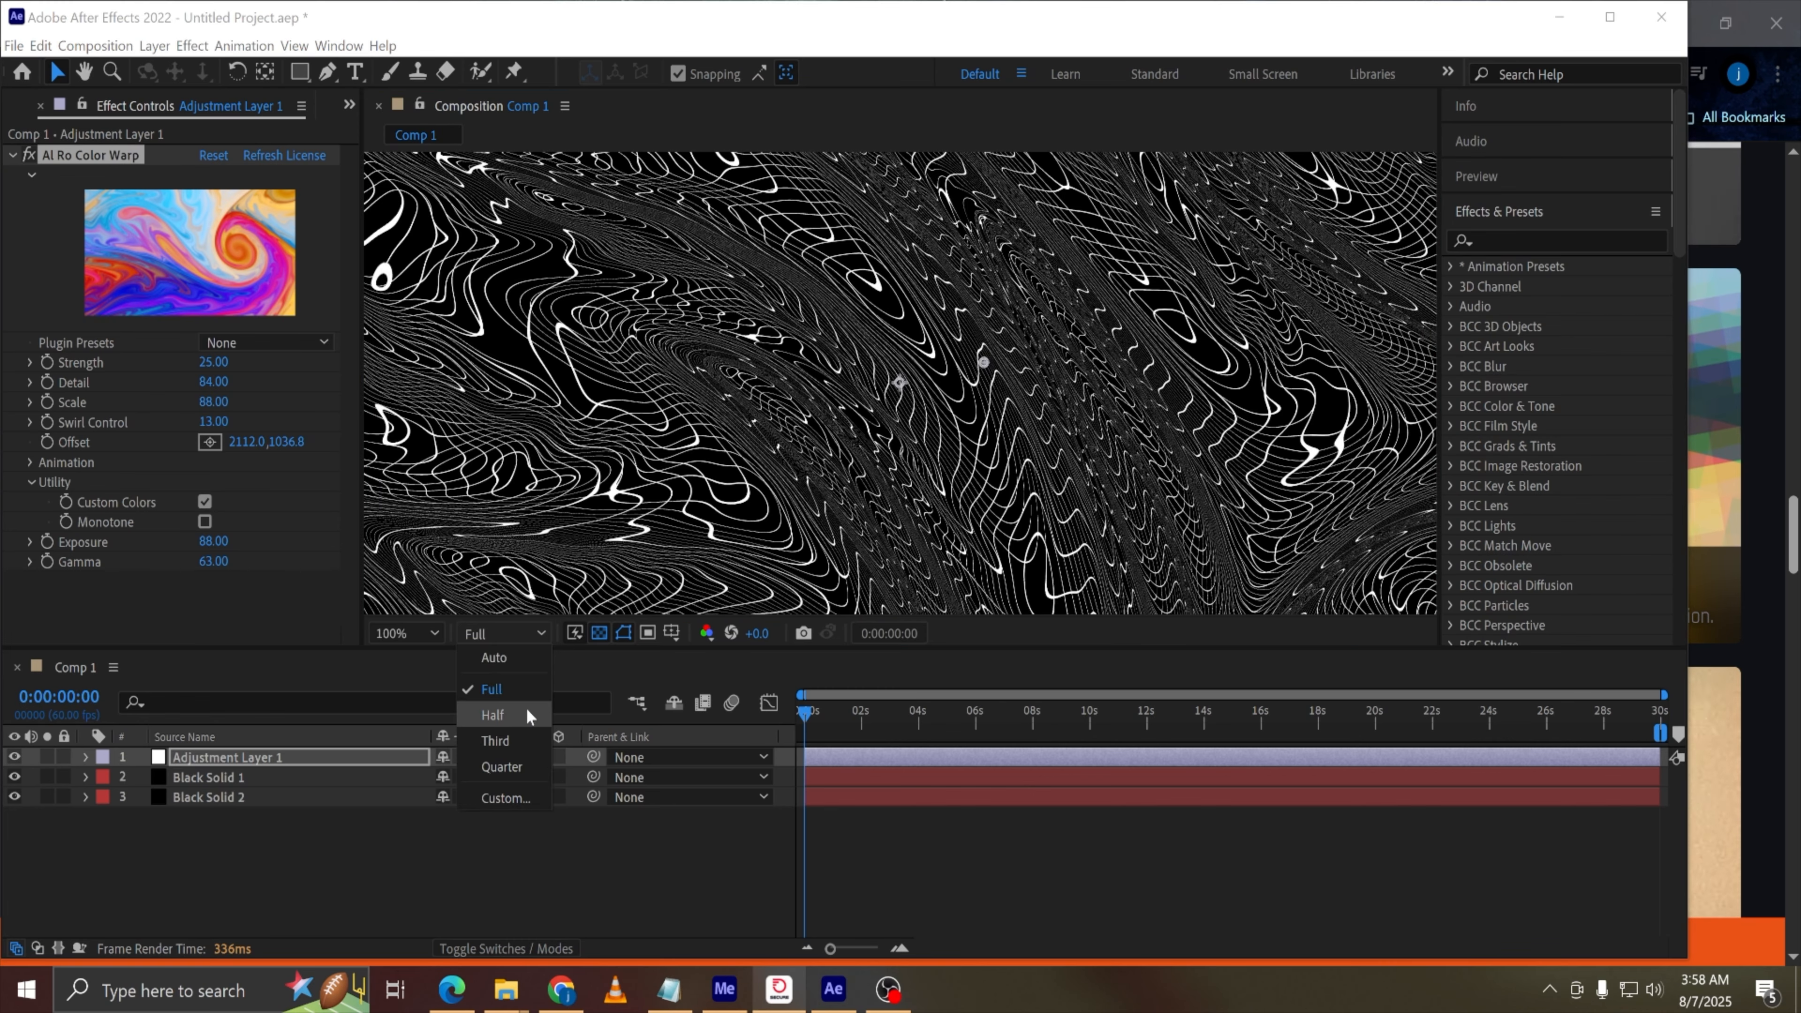
pyautogui.click(499, 765)
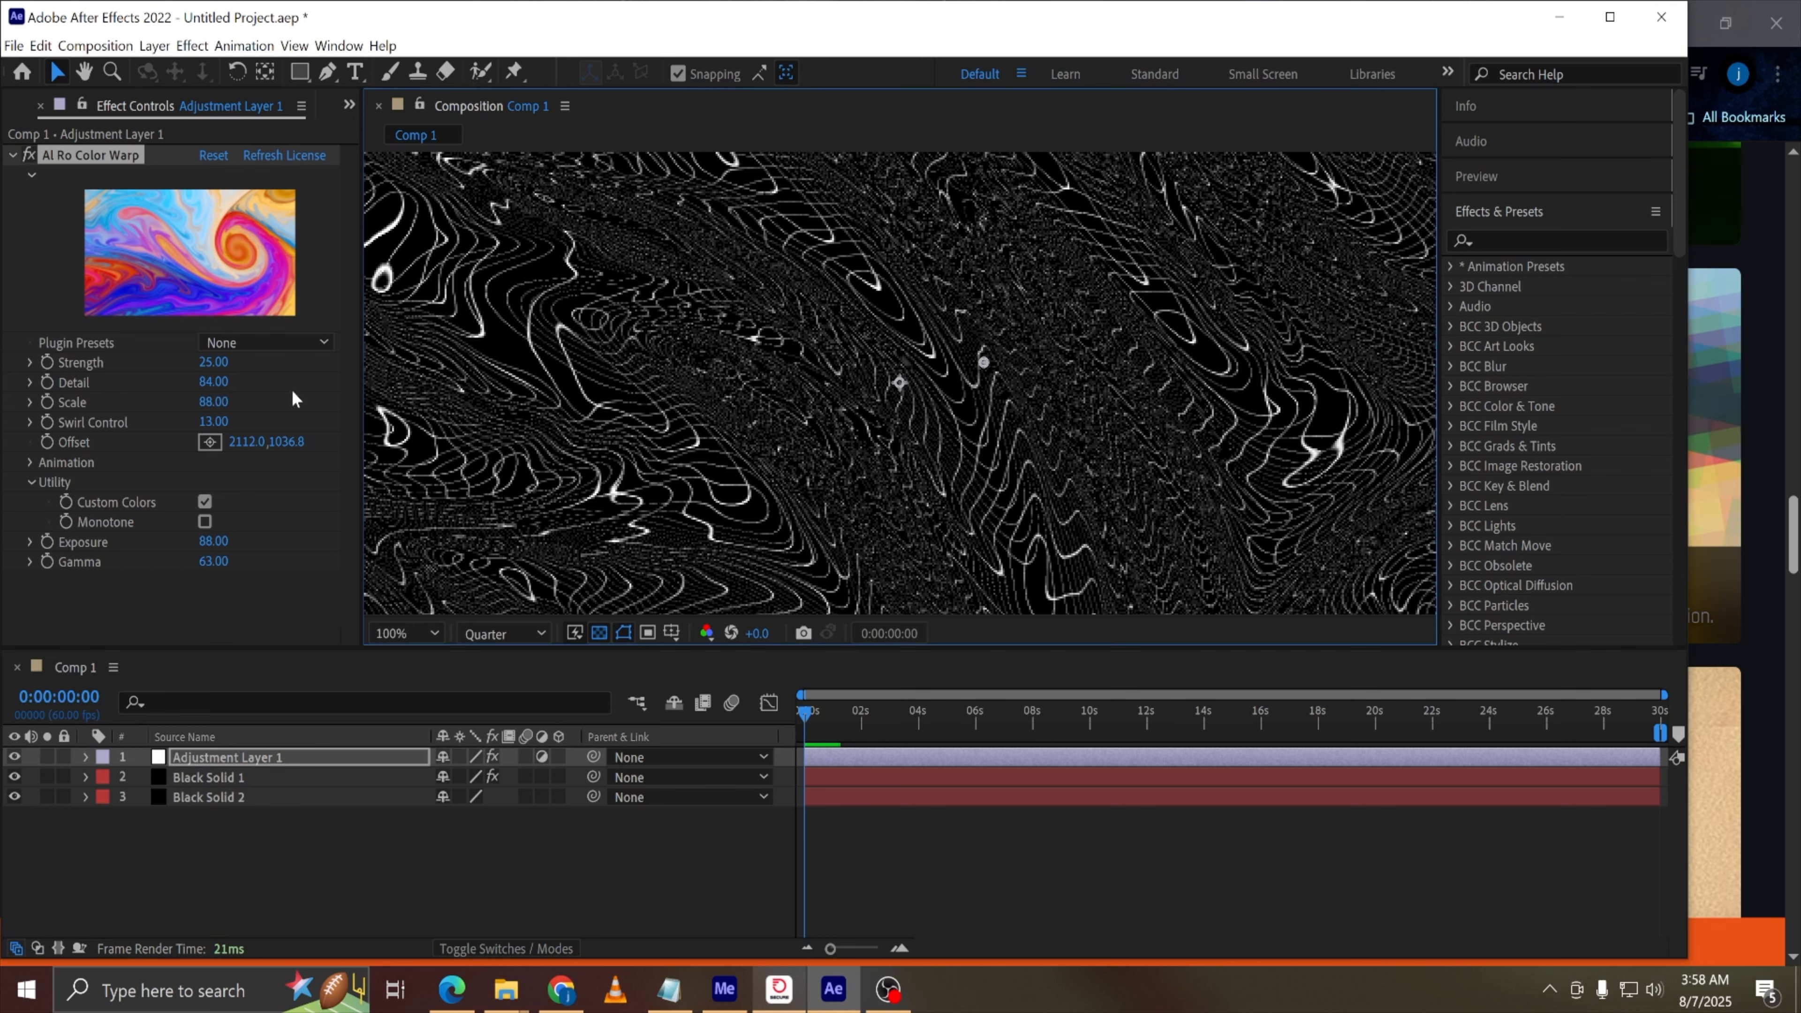
# Set the Color Warp Strength to 0
pyautogui.moveTo(214, 363); pyautogui.dragTo(193, 365)
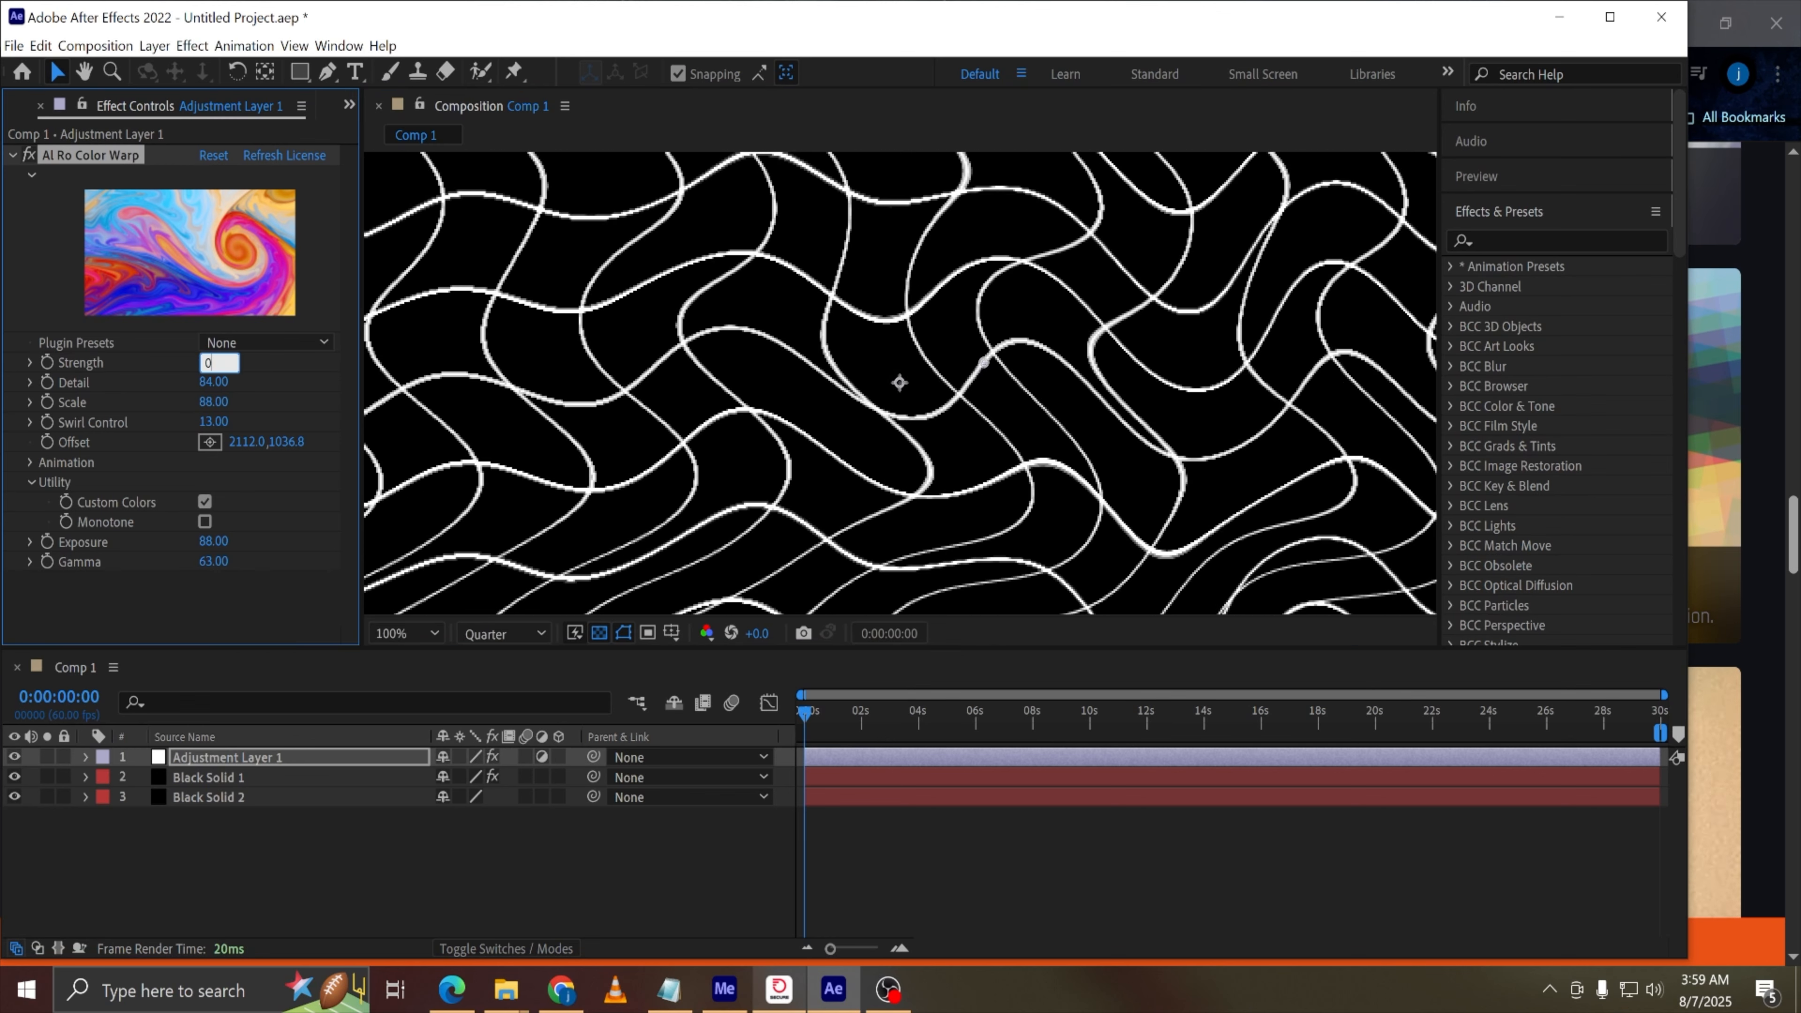
pyautogui.write('0')
pyautogui.press('Return')
pyautogui.moveTo(846, 709); pyautogui.dragTo(702, 696)
pyautogui.scroll(-2, 910, 359)
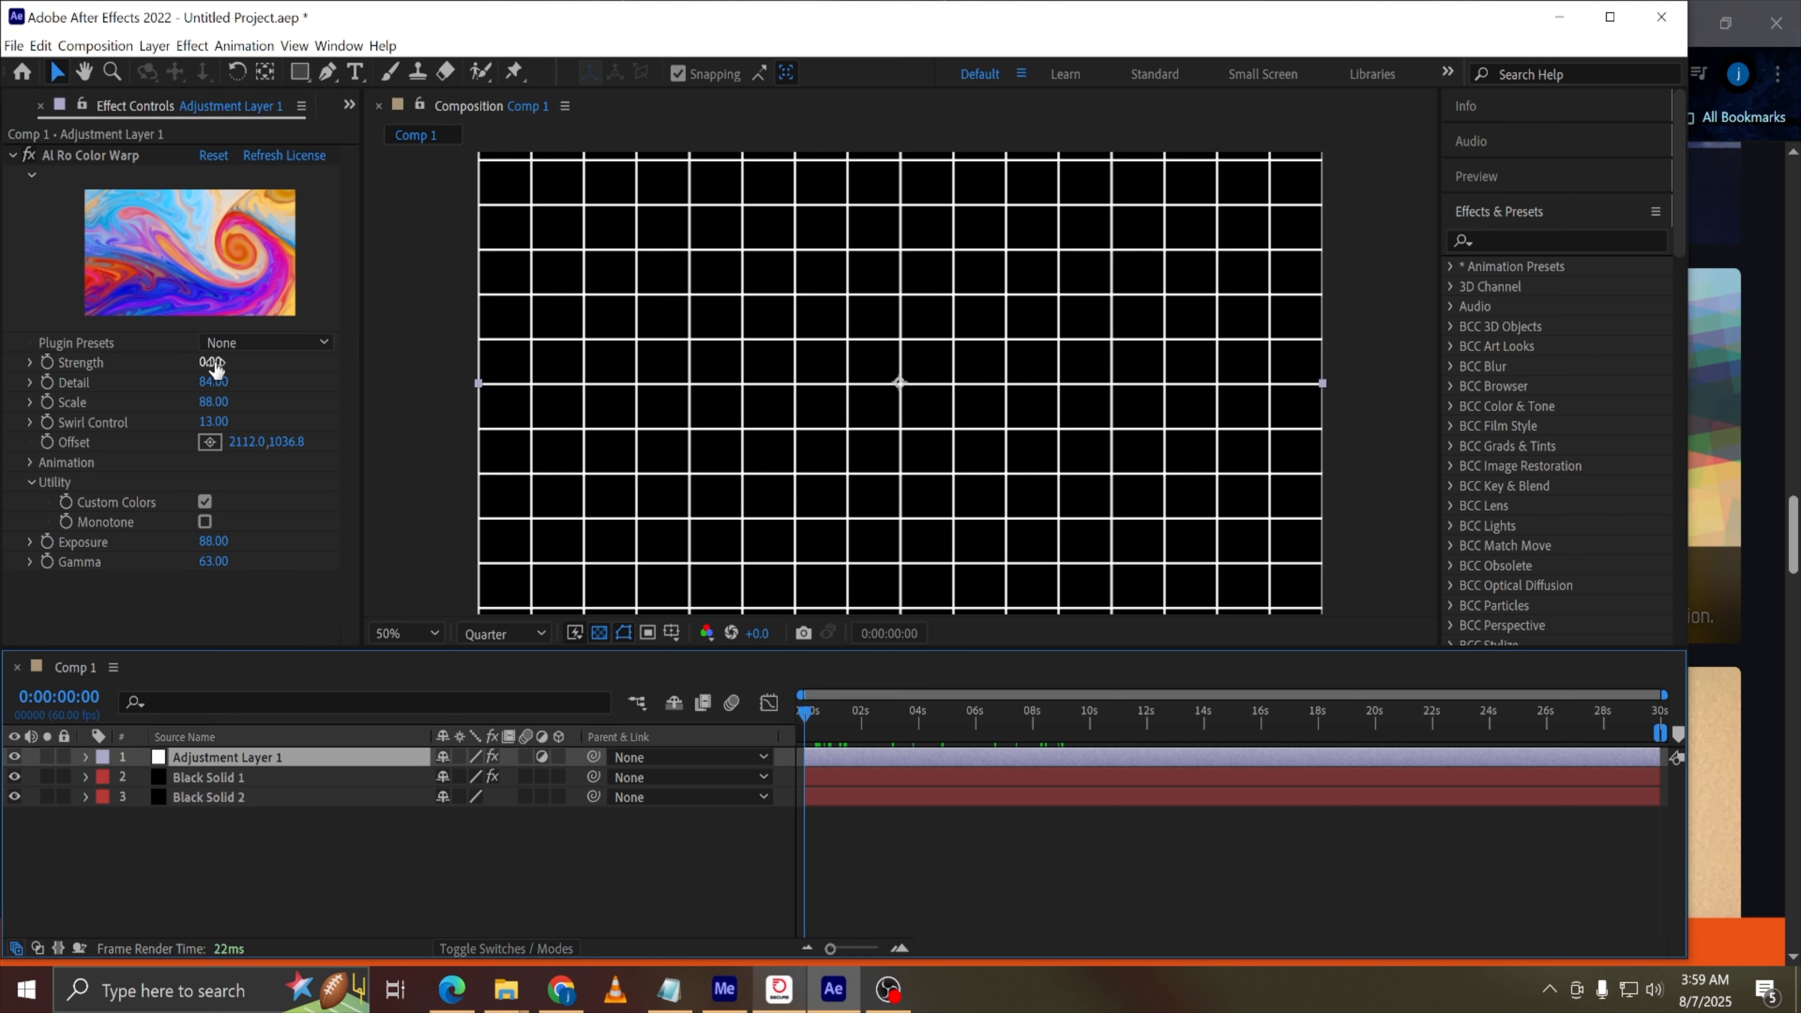
# Set the Color Warp Strength to 5 and preview the animation
pyautogui.click(213, 362)
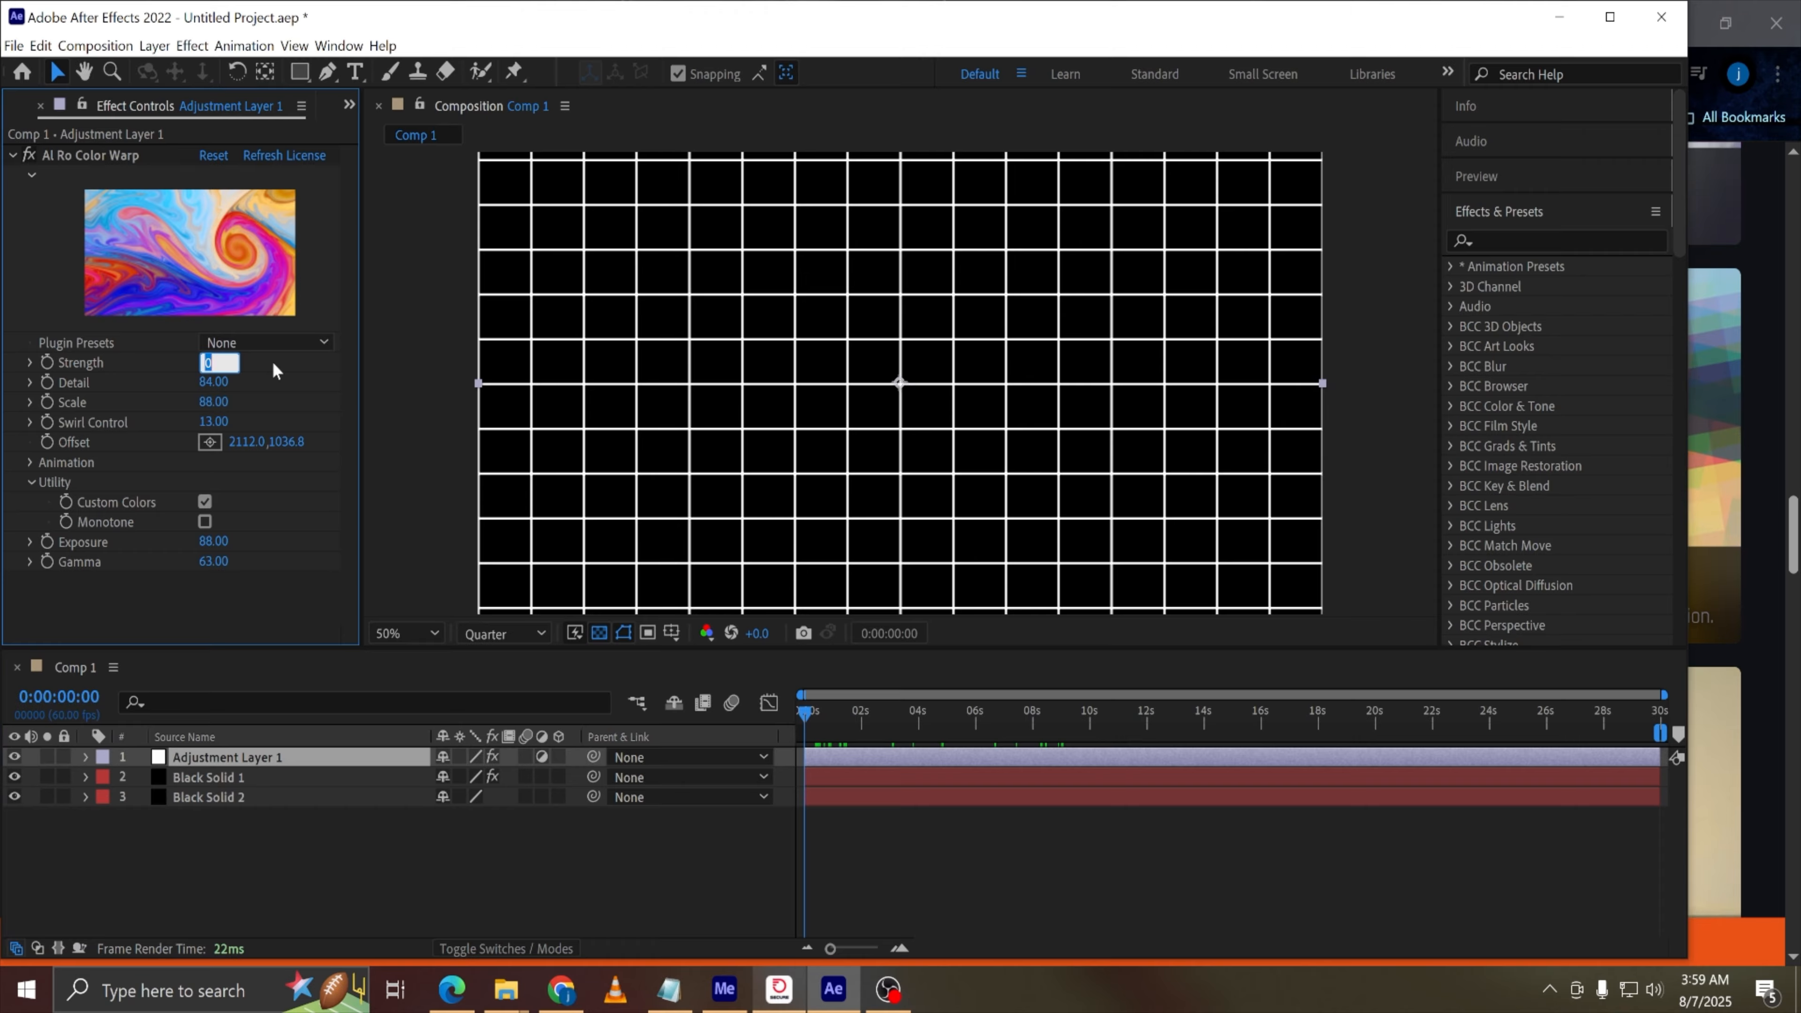
pyautogui.write('5')
pyautogui.press('Return')
pyautogui.press('space')
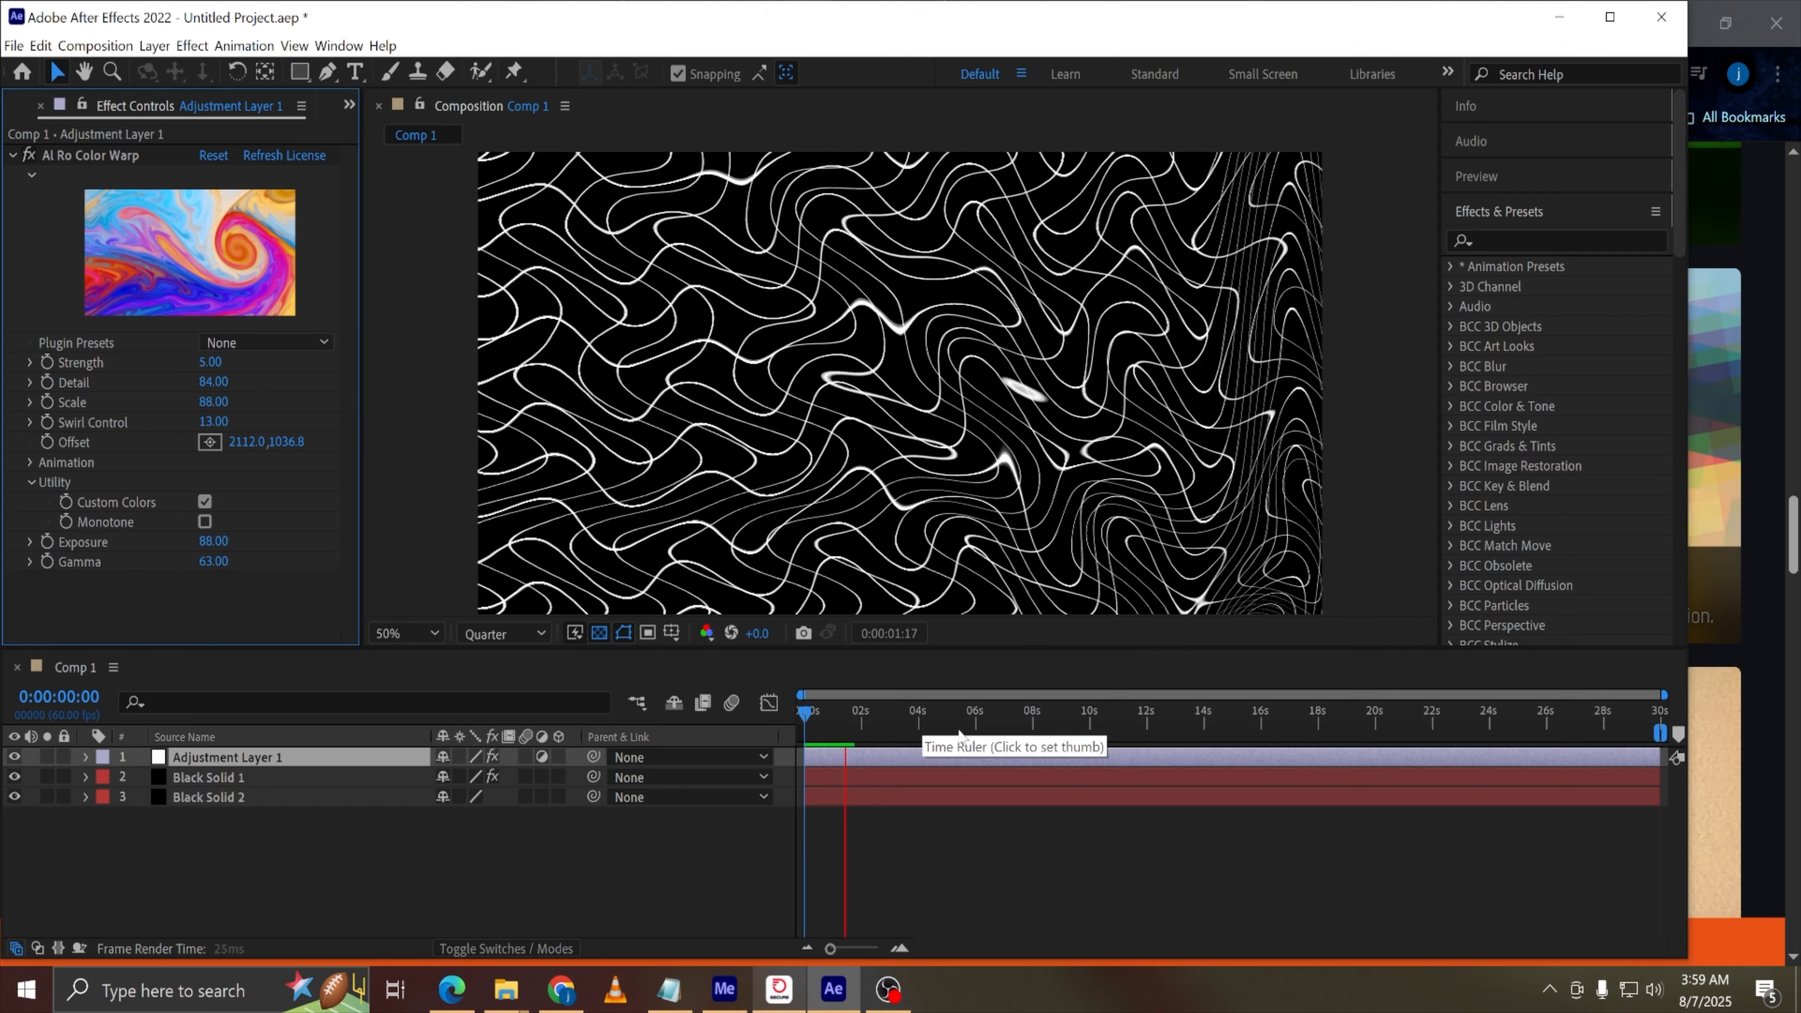
pyautogui.press('space')
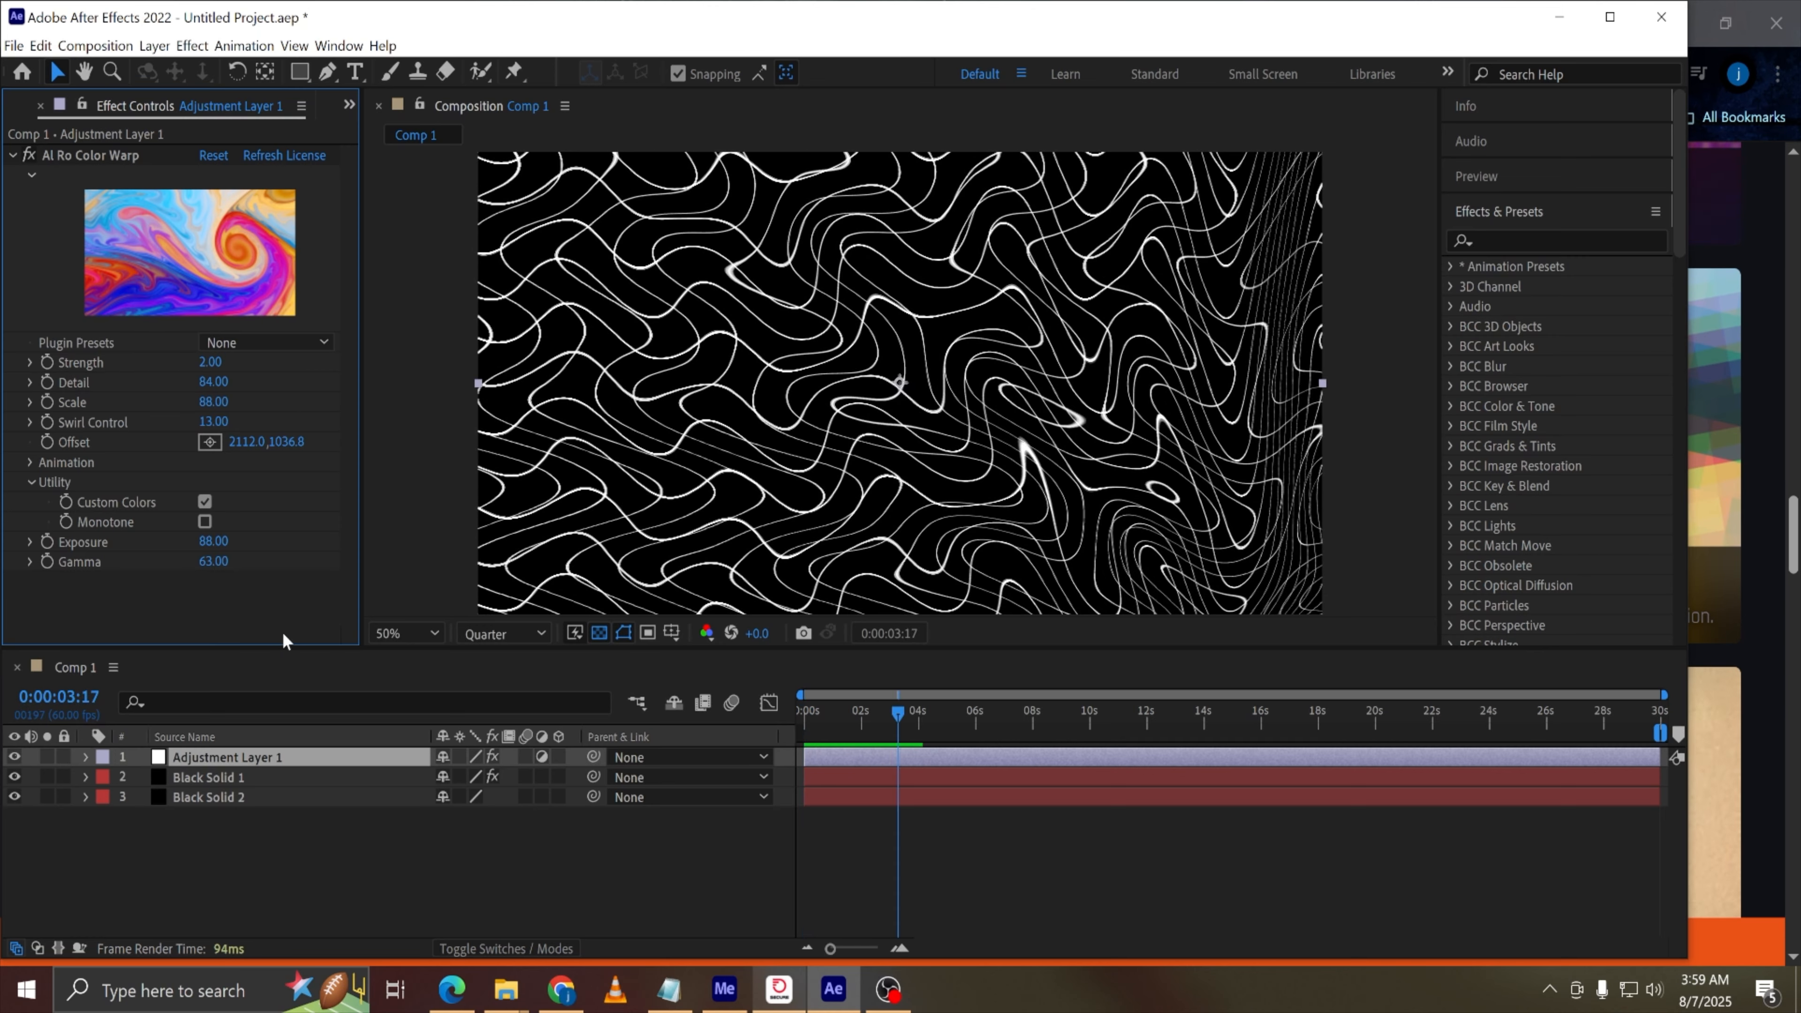
pyautogui.press('space')
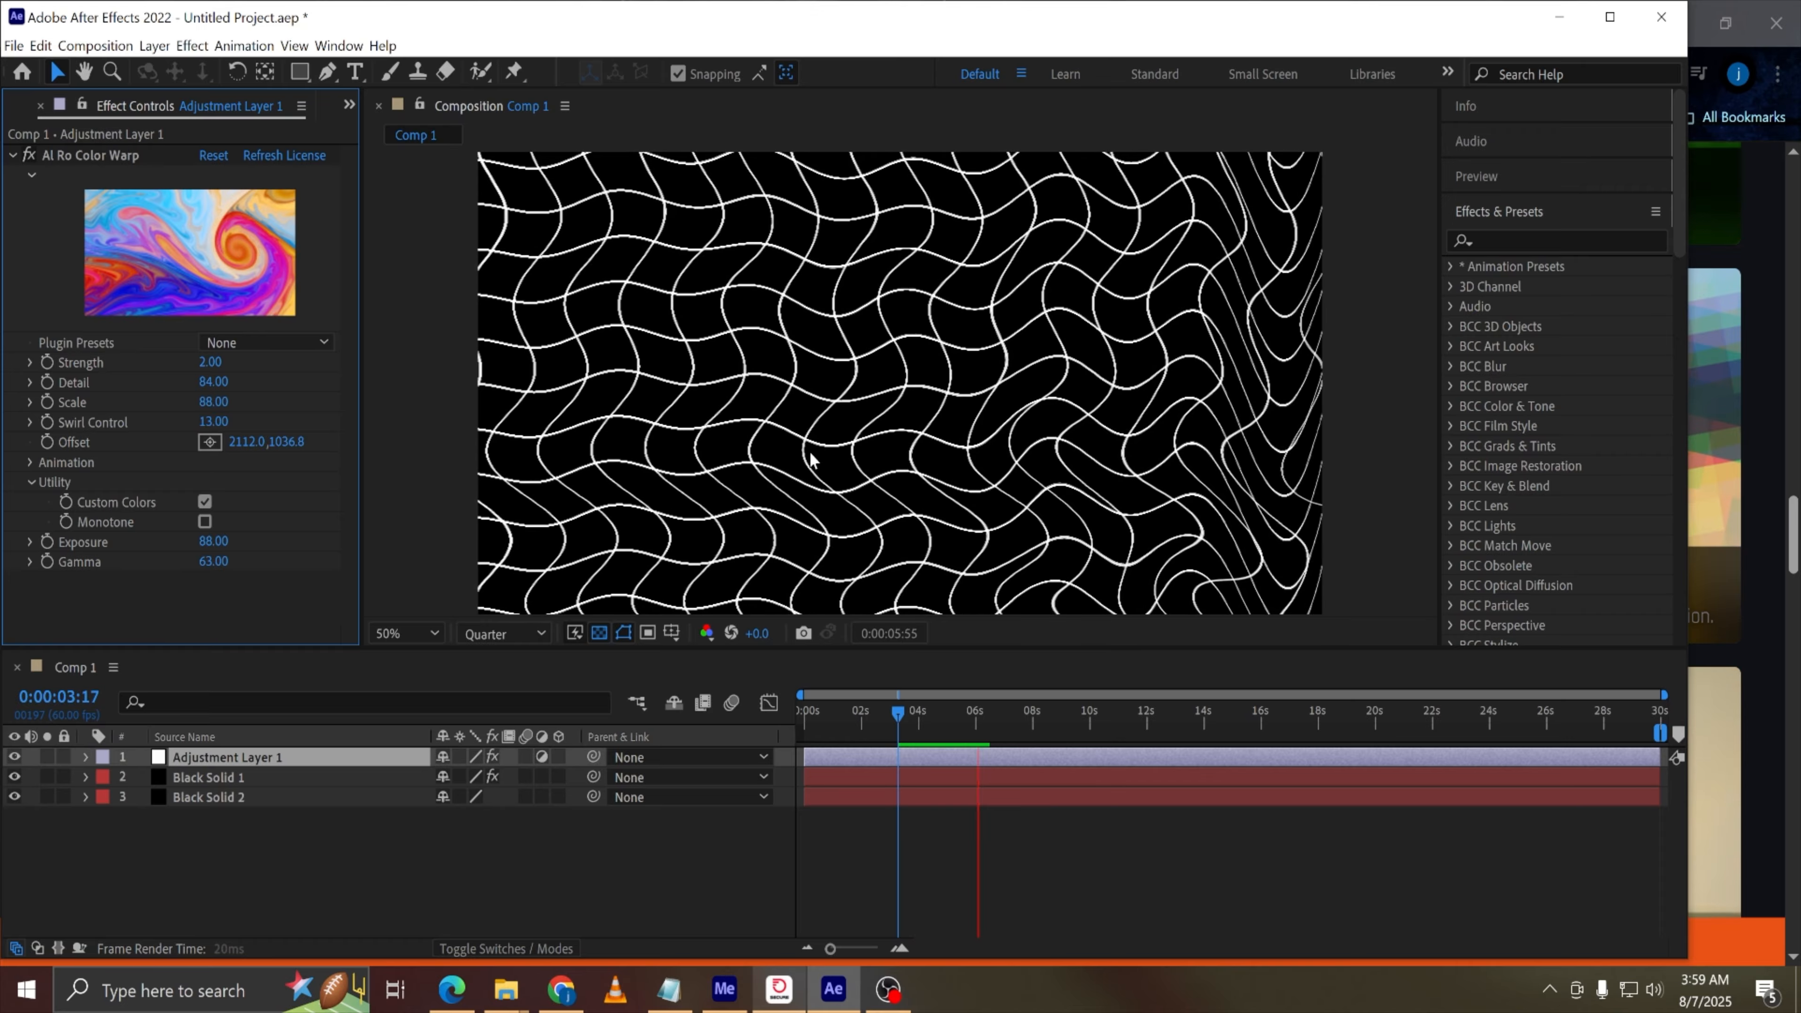
# Scrub the Color Warp Detail value to 74
pyautogui.moveTo(219, 383); pyautogui.dragTo(259, 383)
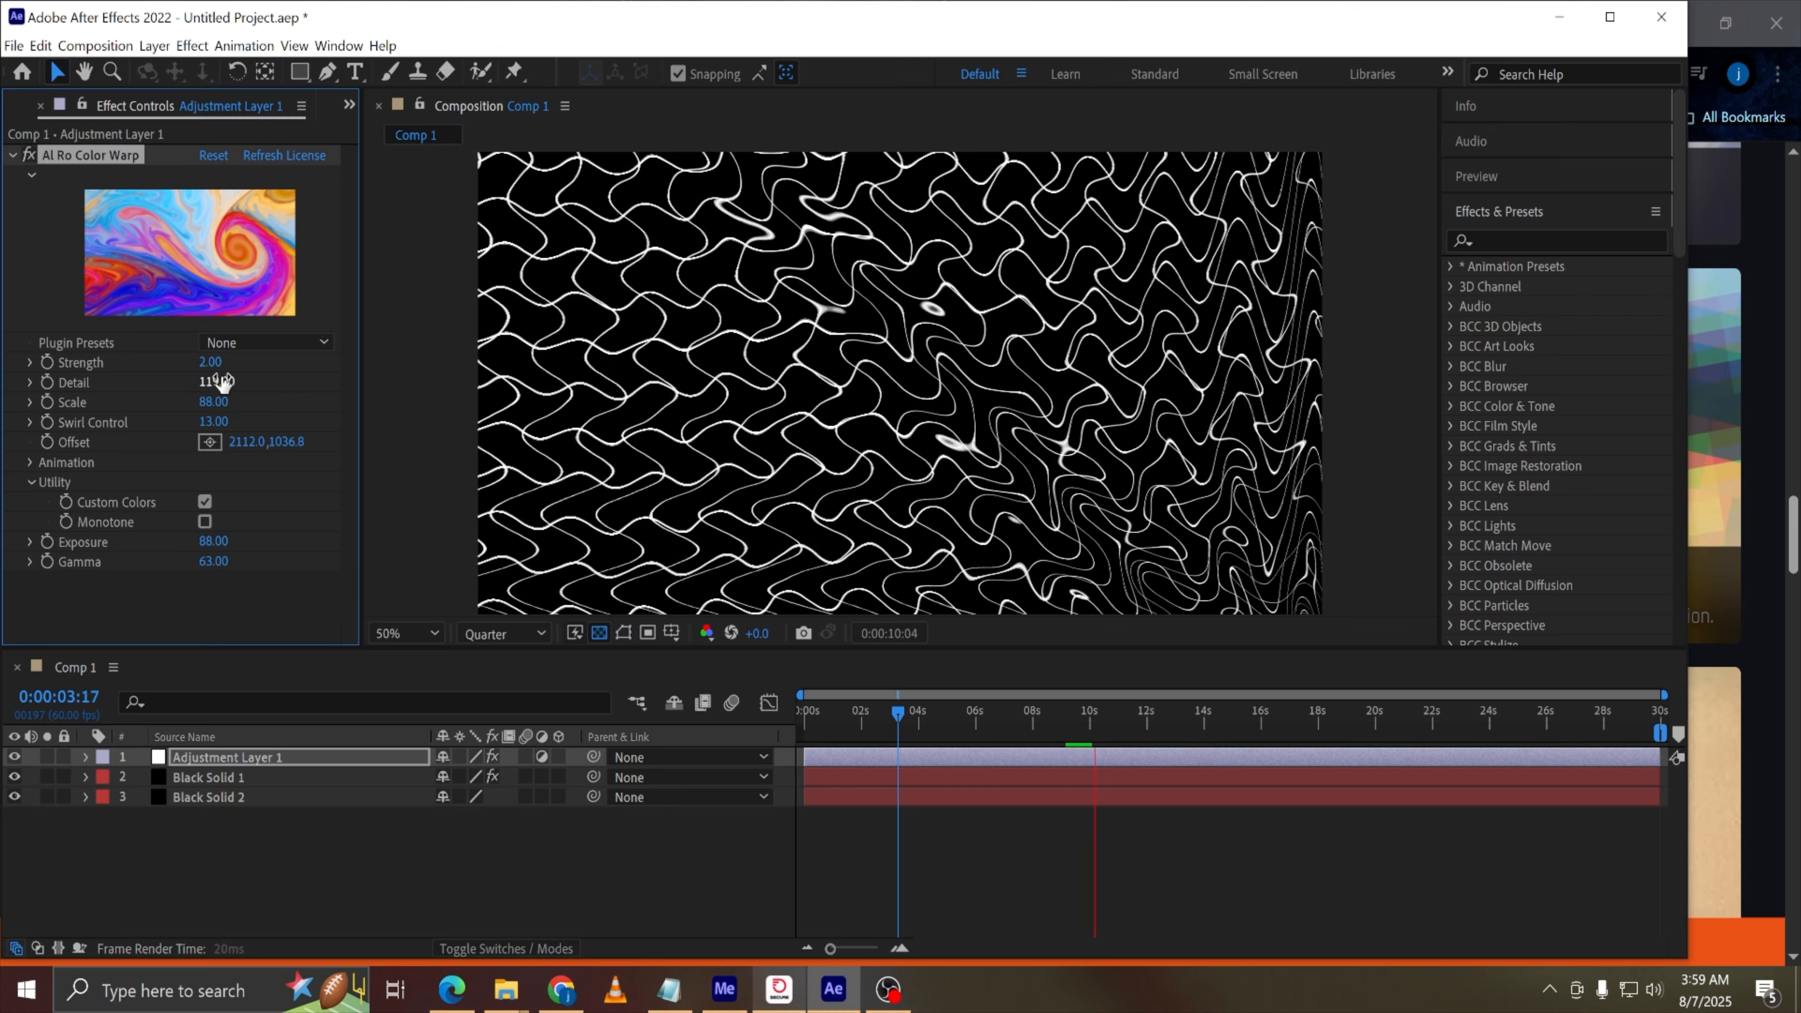
pyautogui.moveTo(224, 382); pyautogui.dragTo(177, 383)
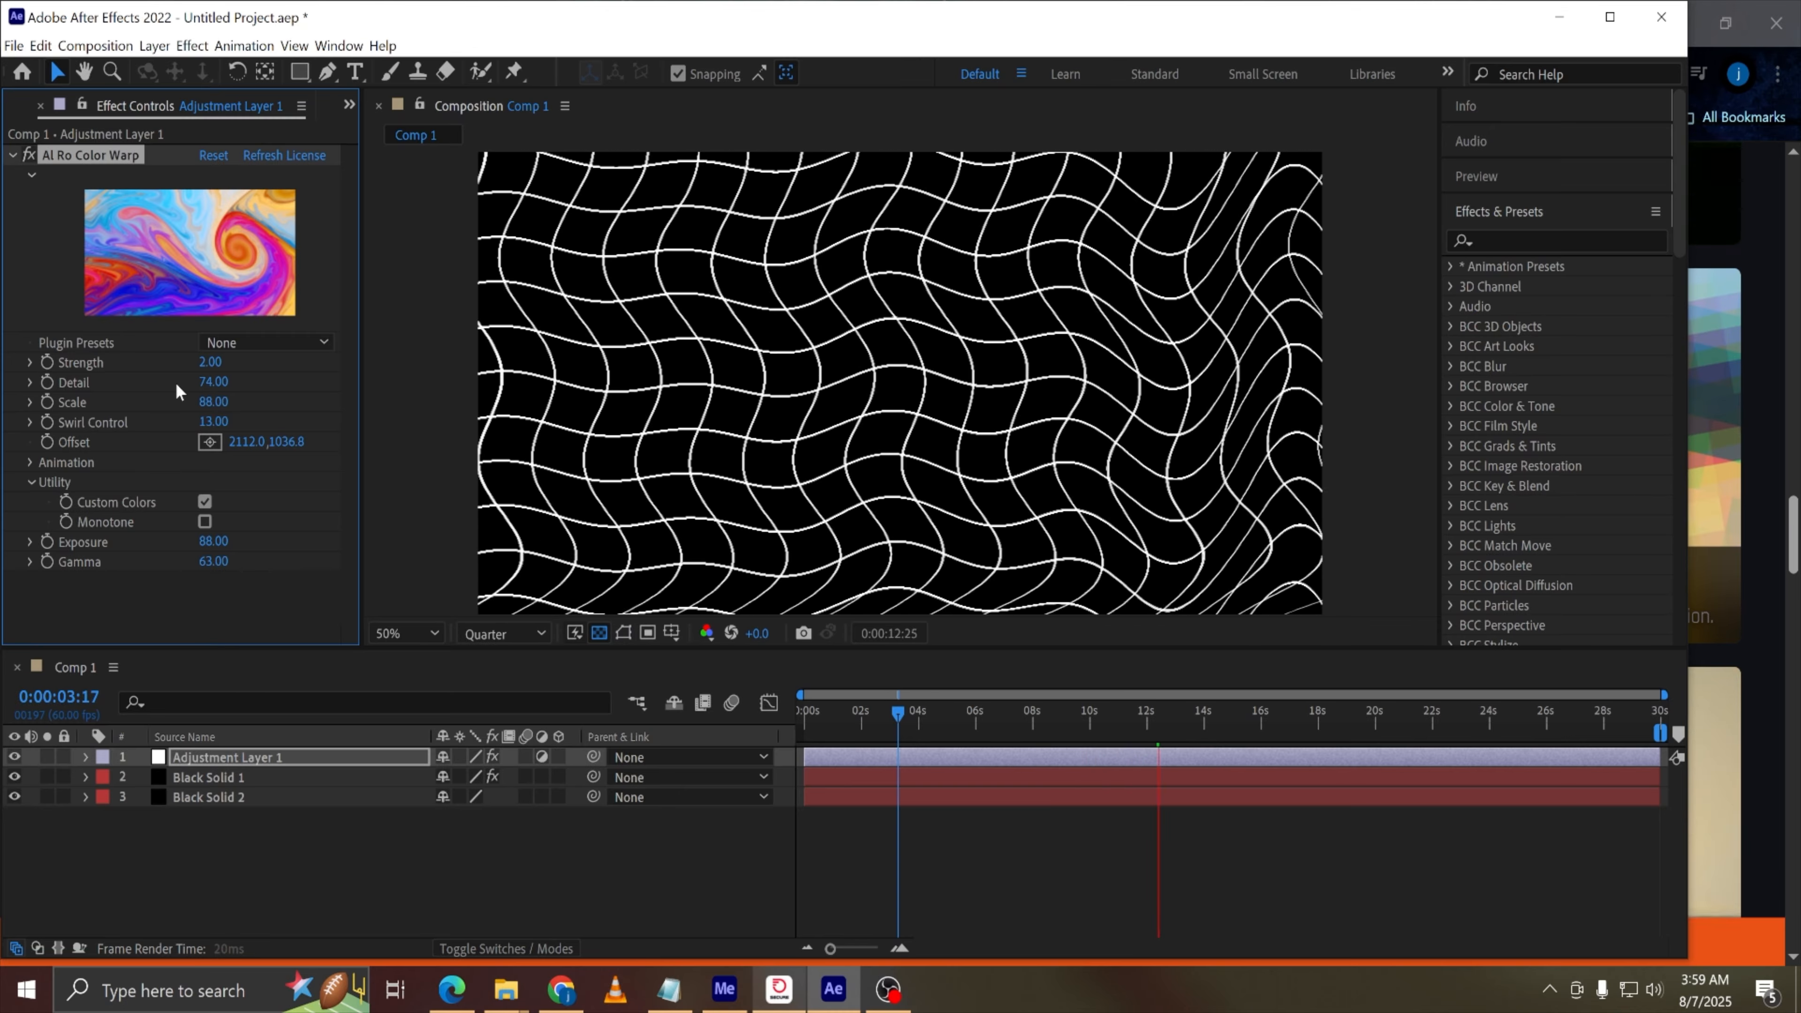
# Set the Color Warp Strength to 15 and scrub the Scale to 85
pyautogui.moveTo(213, 401); pyautogui.dragTo(279, 410)
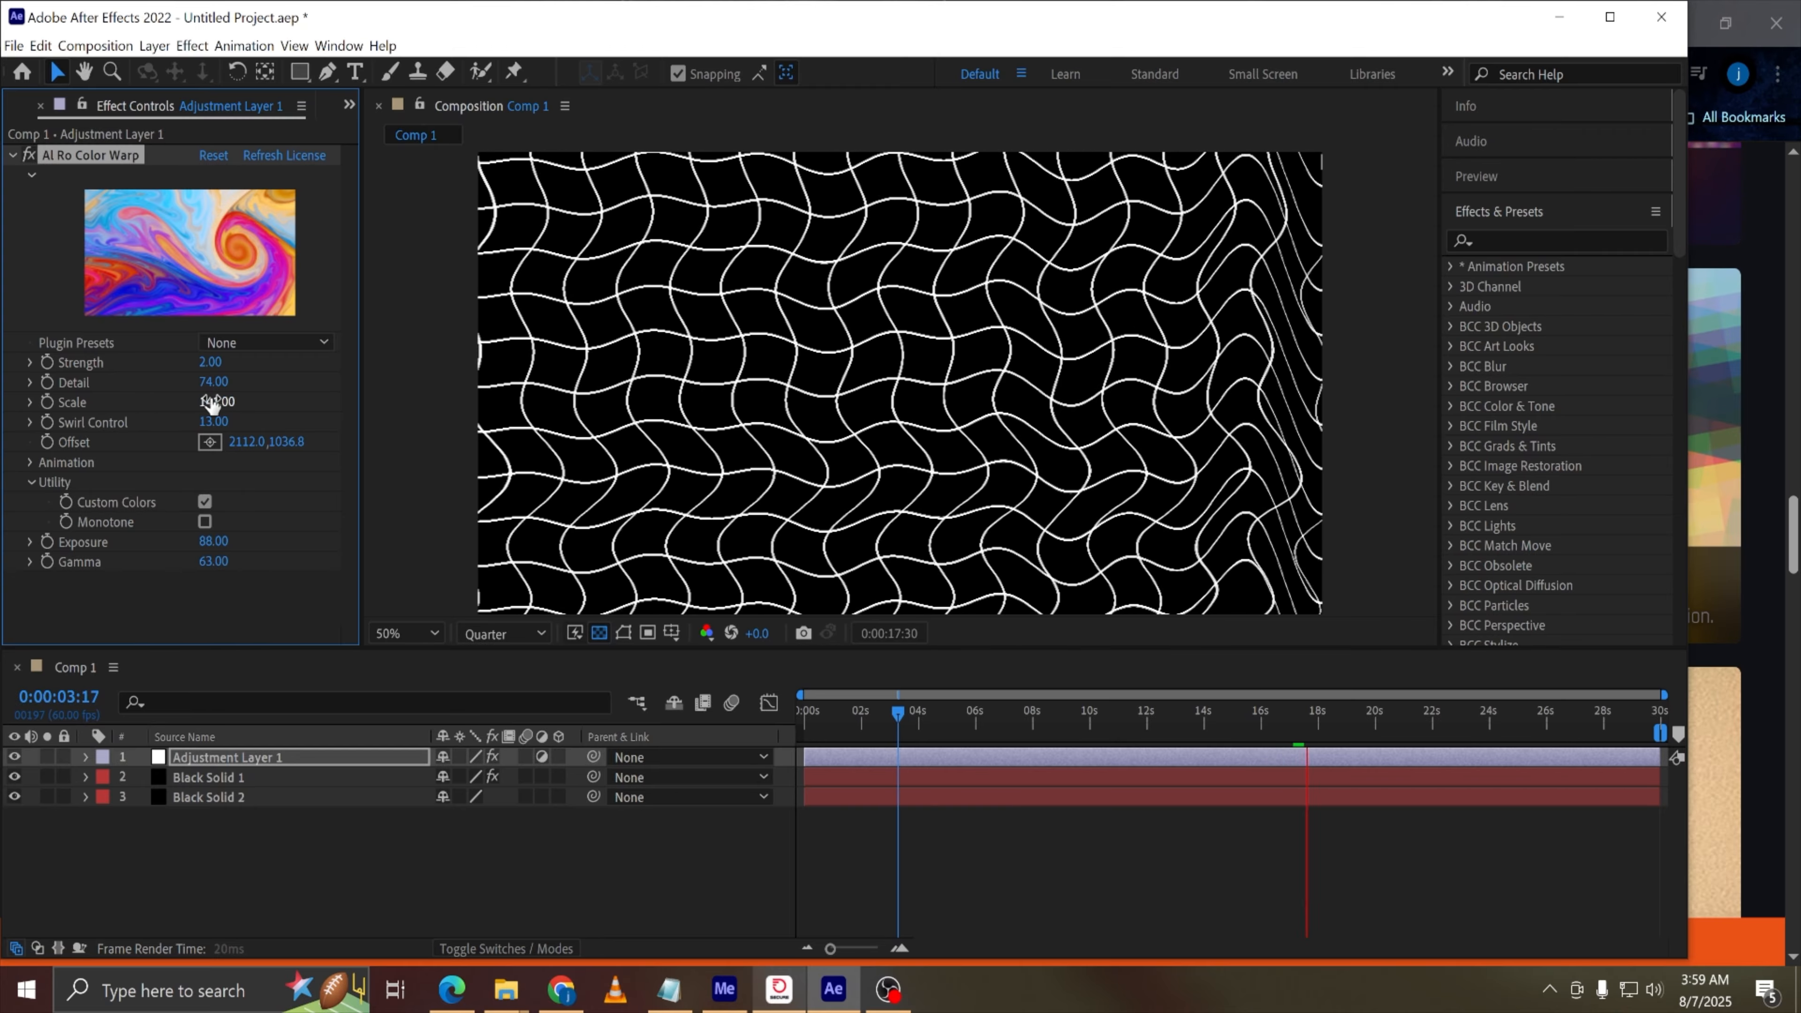
pyautogui.click(172, 403)
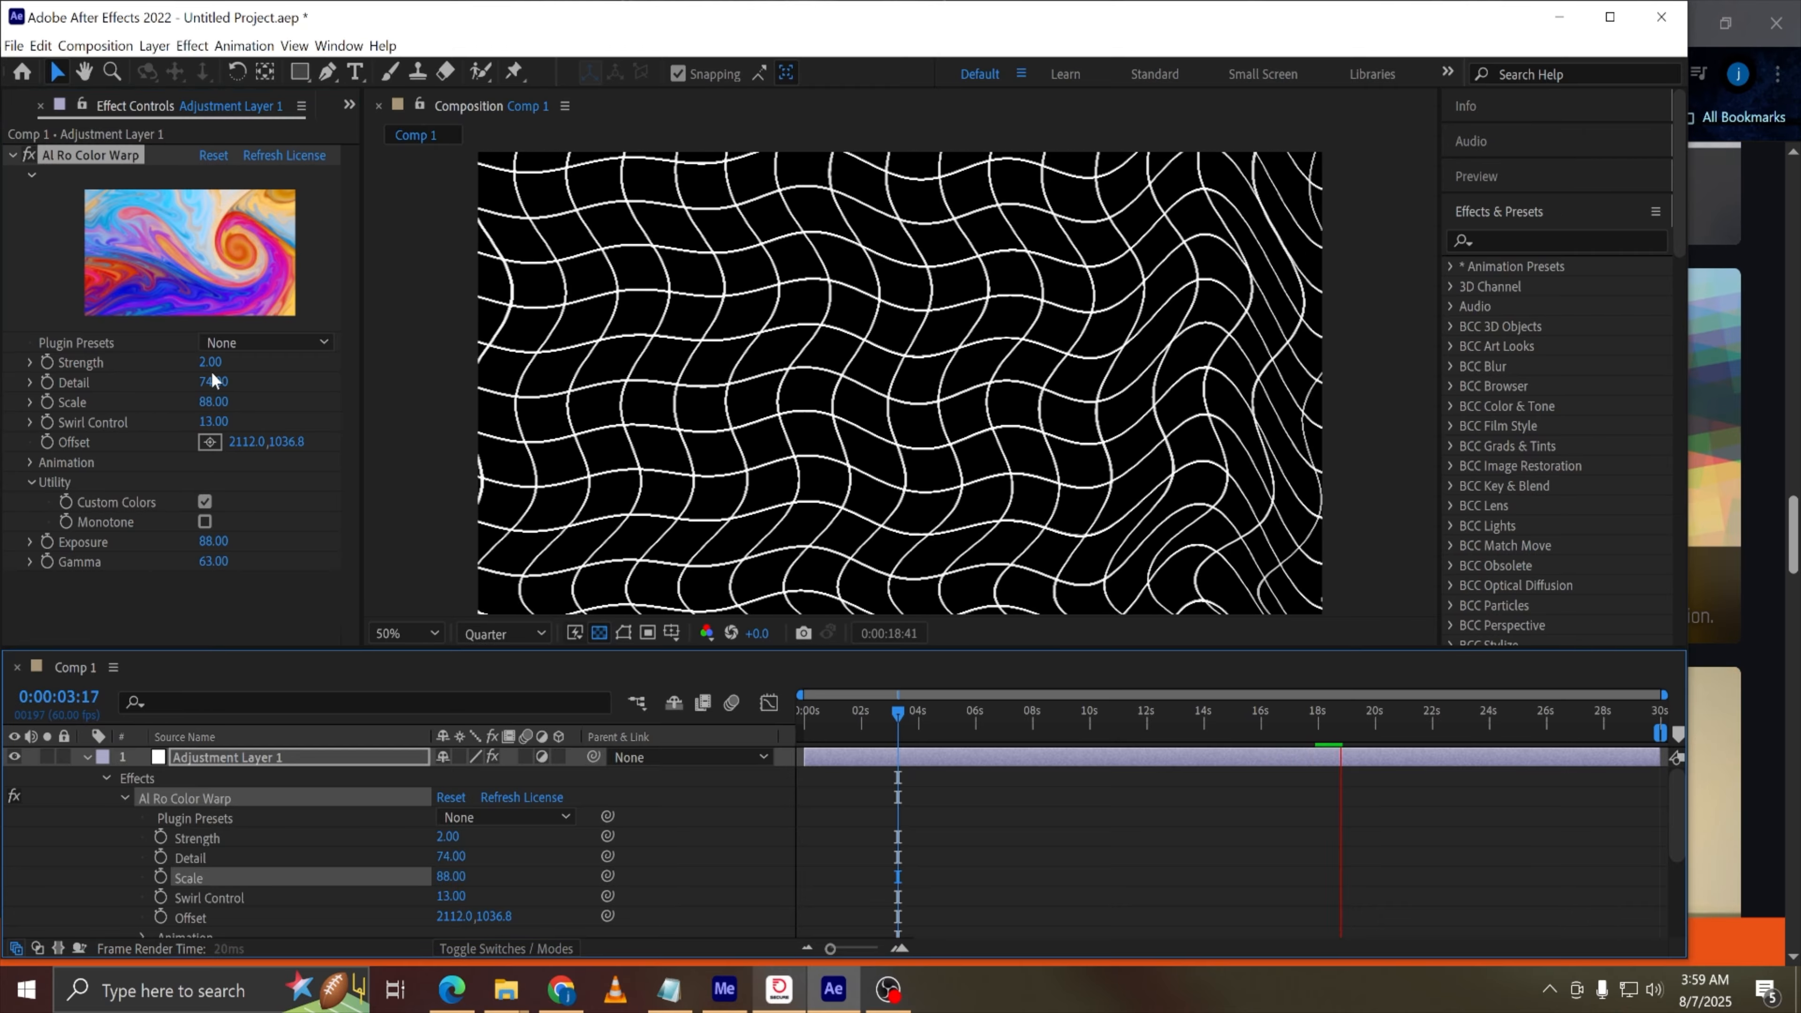
pyautogui.moveTo(214, 367); pyautogui.dragTo(150, 408)
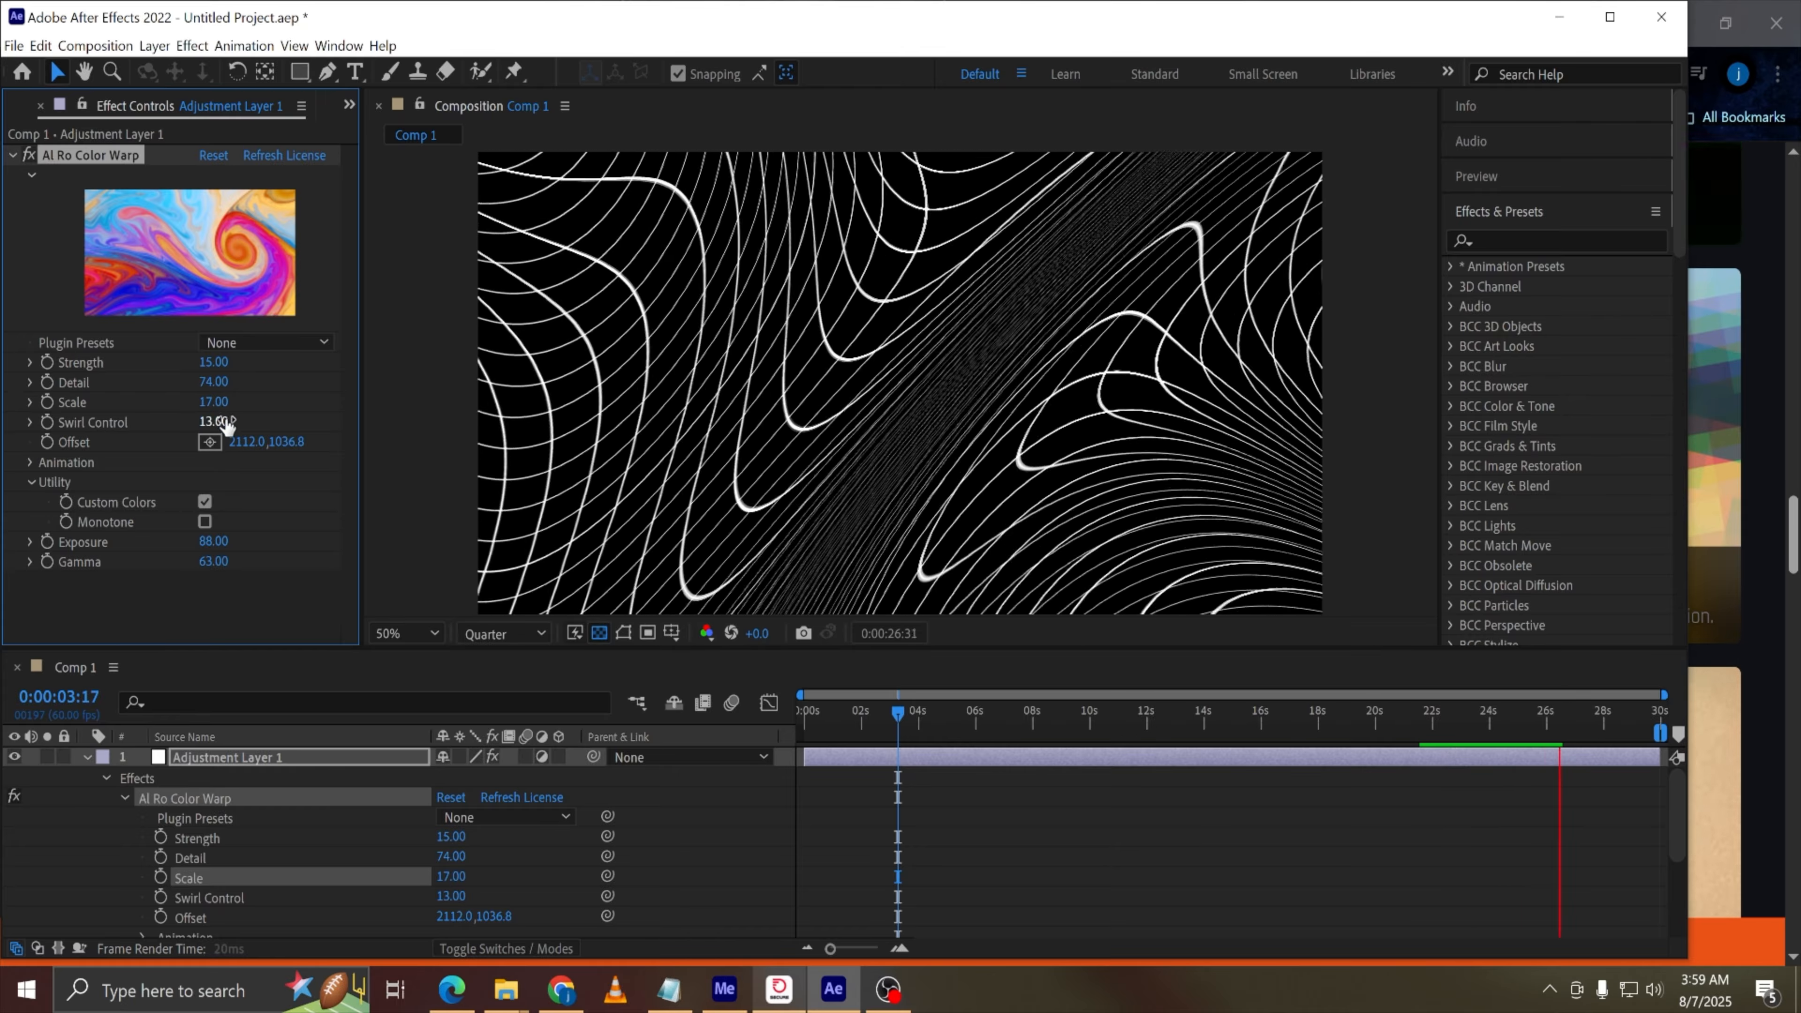
pyautogui.moveTo(222, 412); pyautogui.dragTo(262, 406)
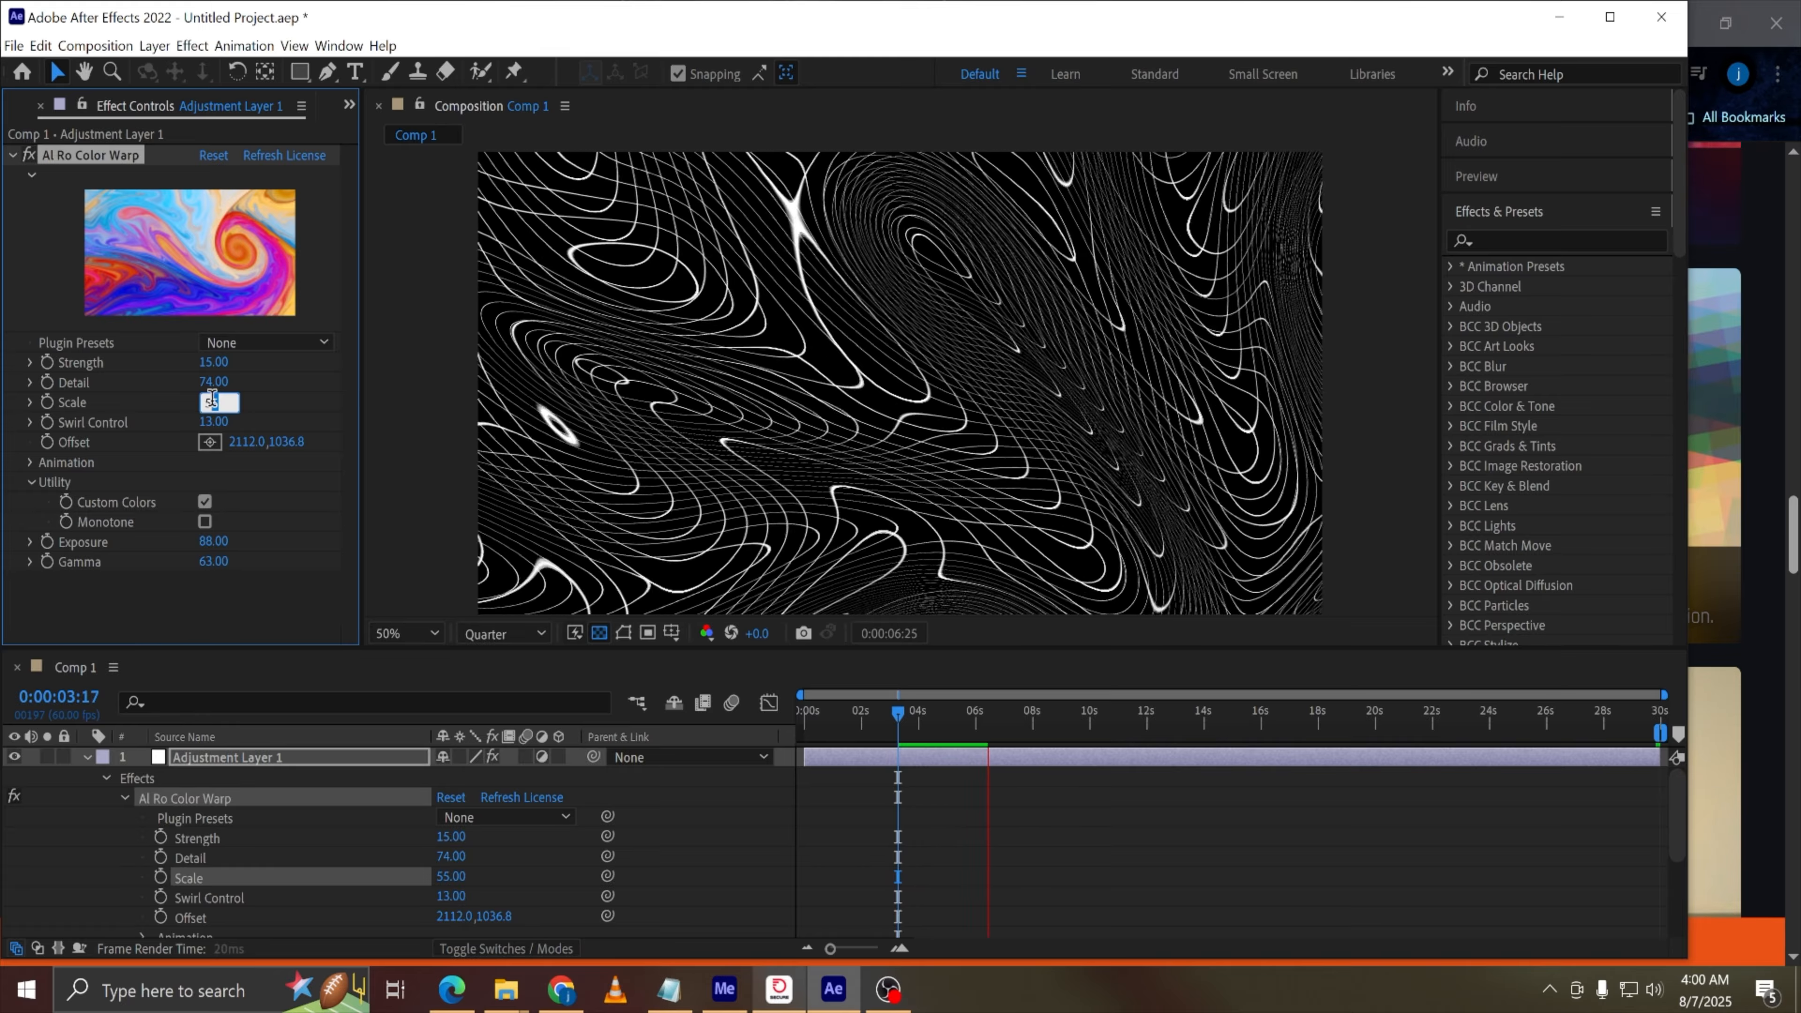
pyautogui.moveTo(207, 402); pyautogui.dragTo(255, 404)
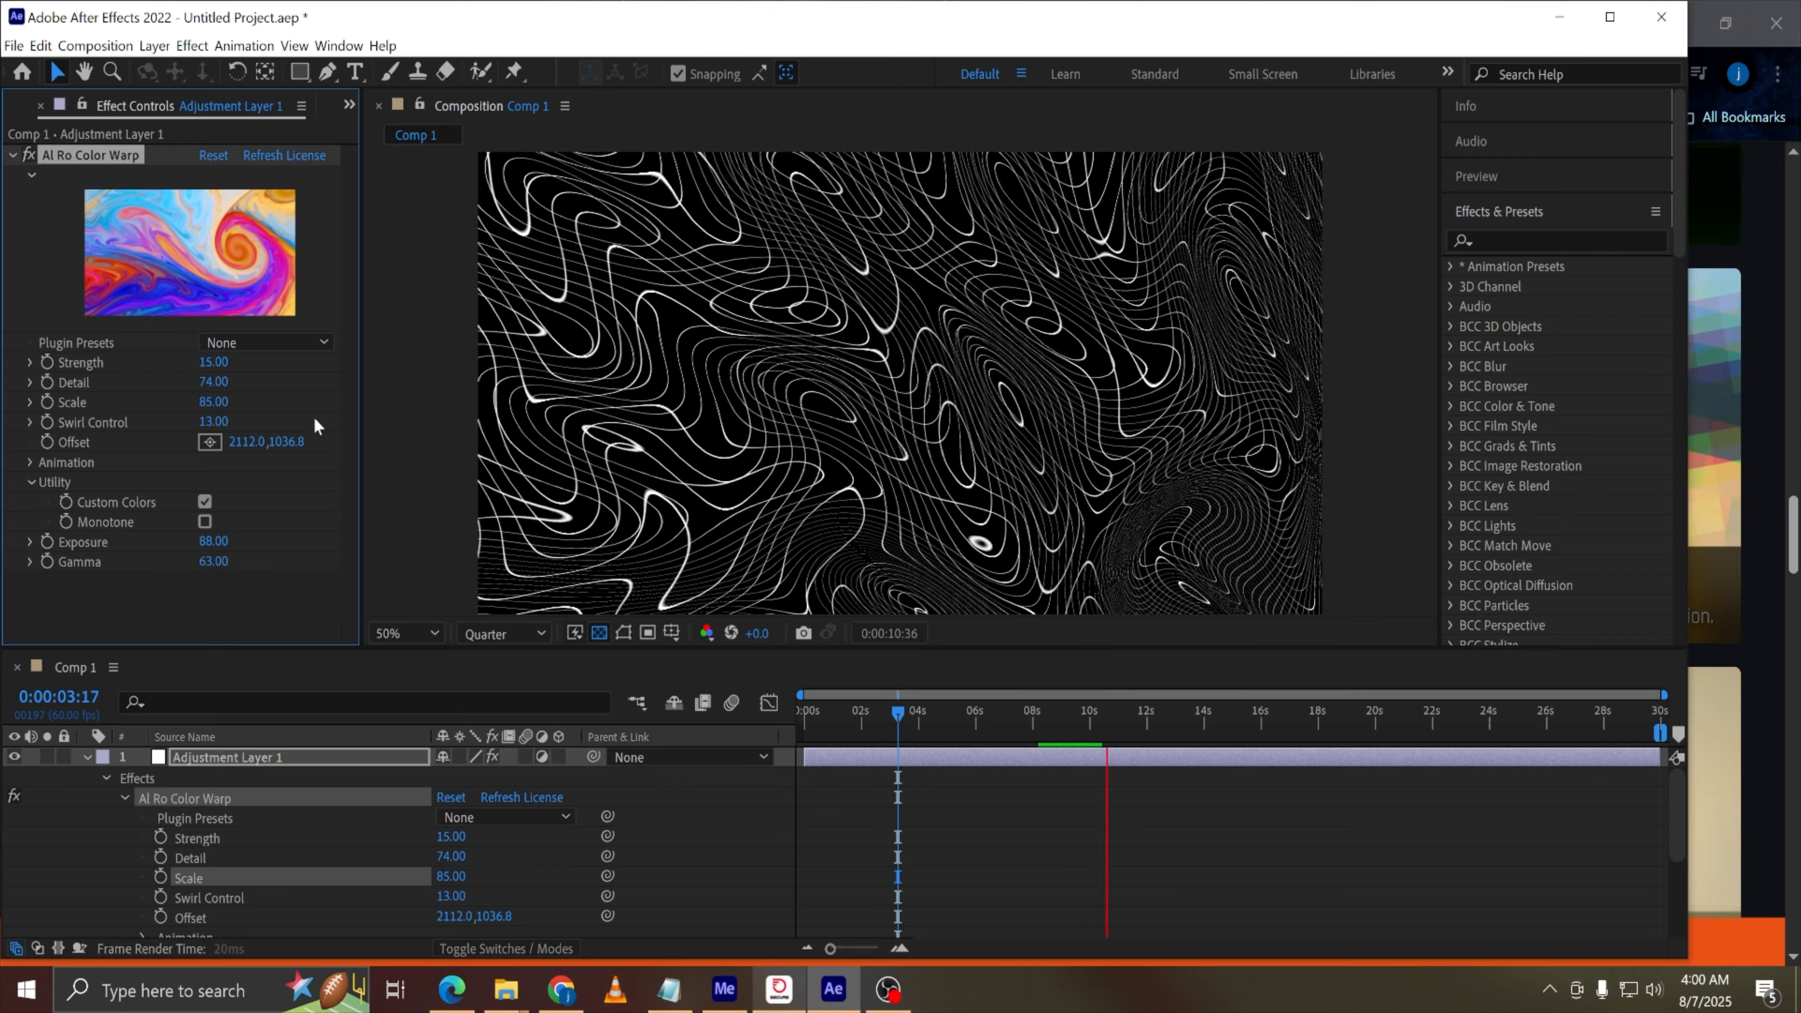
# Split all three layers at 0:00:10:07
pyautogui.press('space')
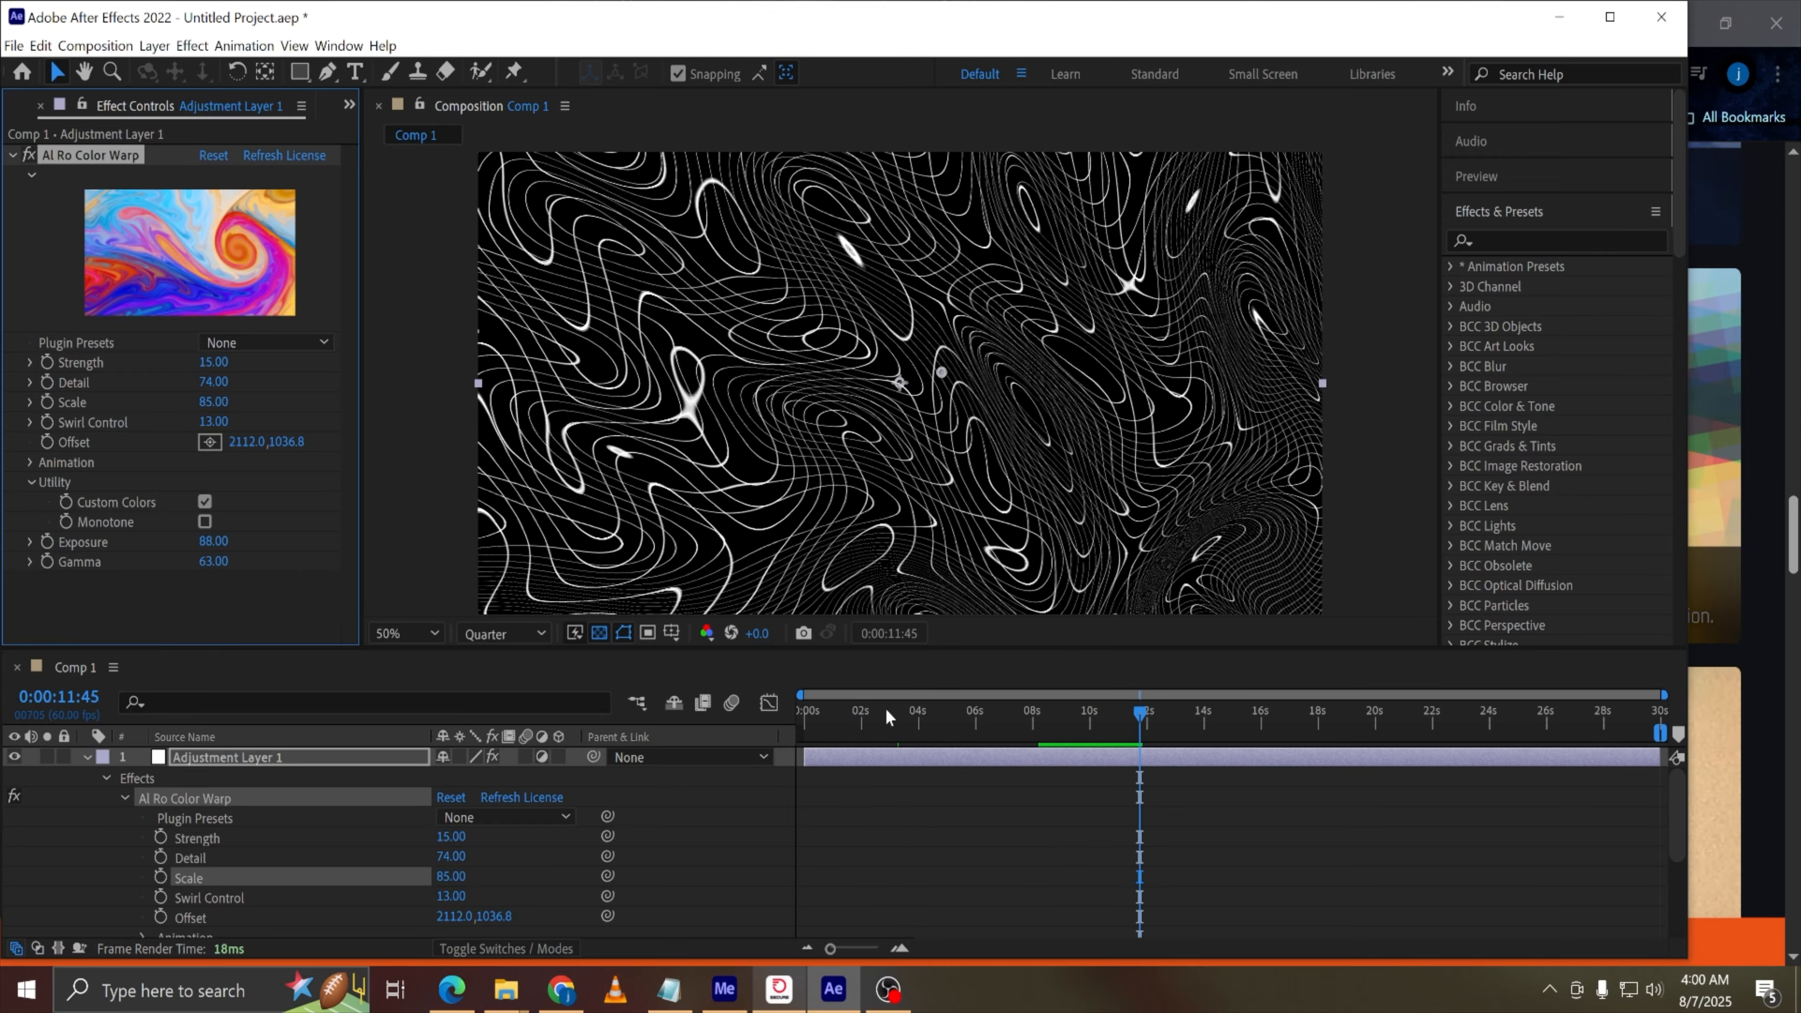
pyautogui.moveTo(961, 712); pyautogui.dragTo(573, 732)
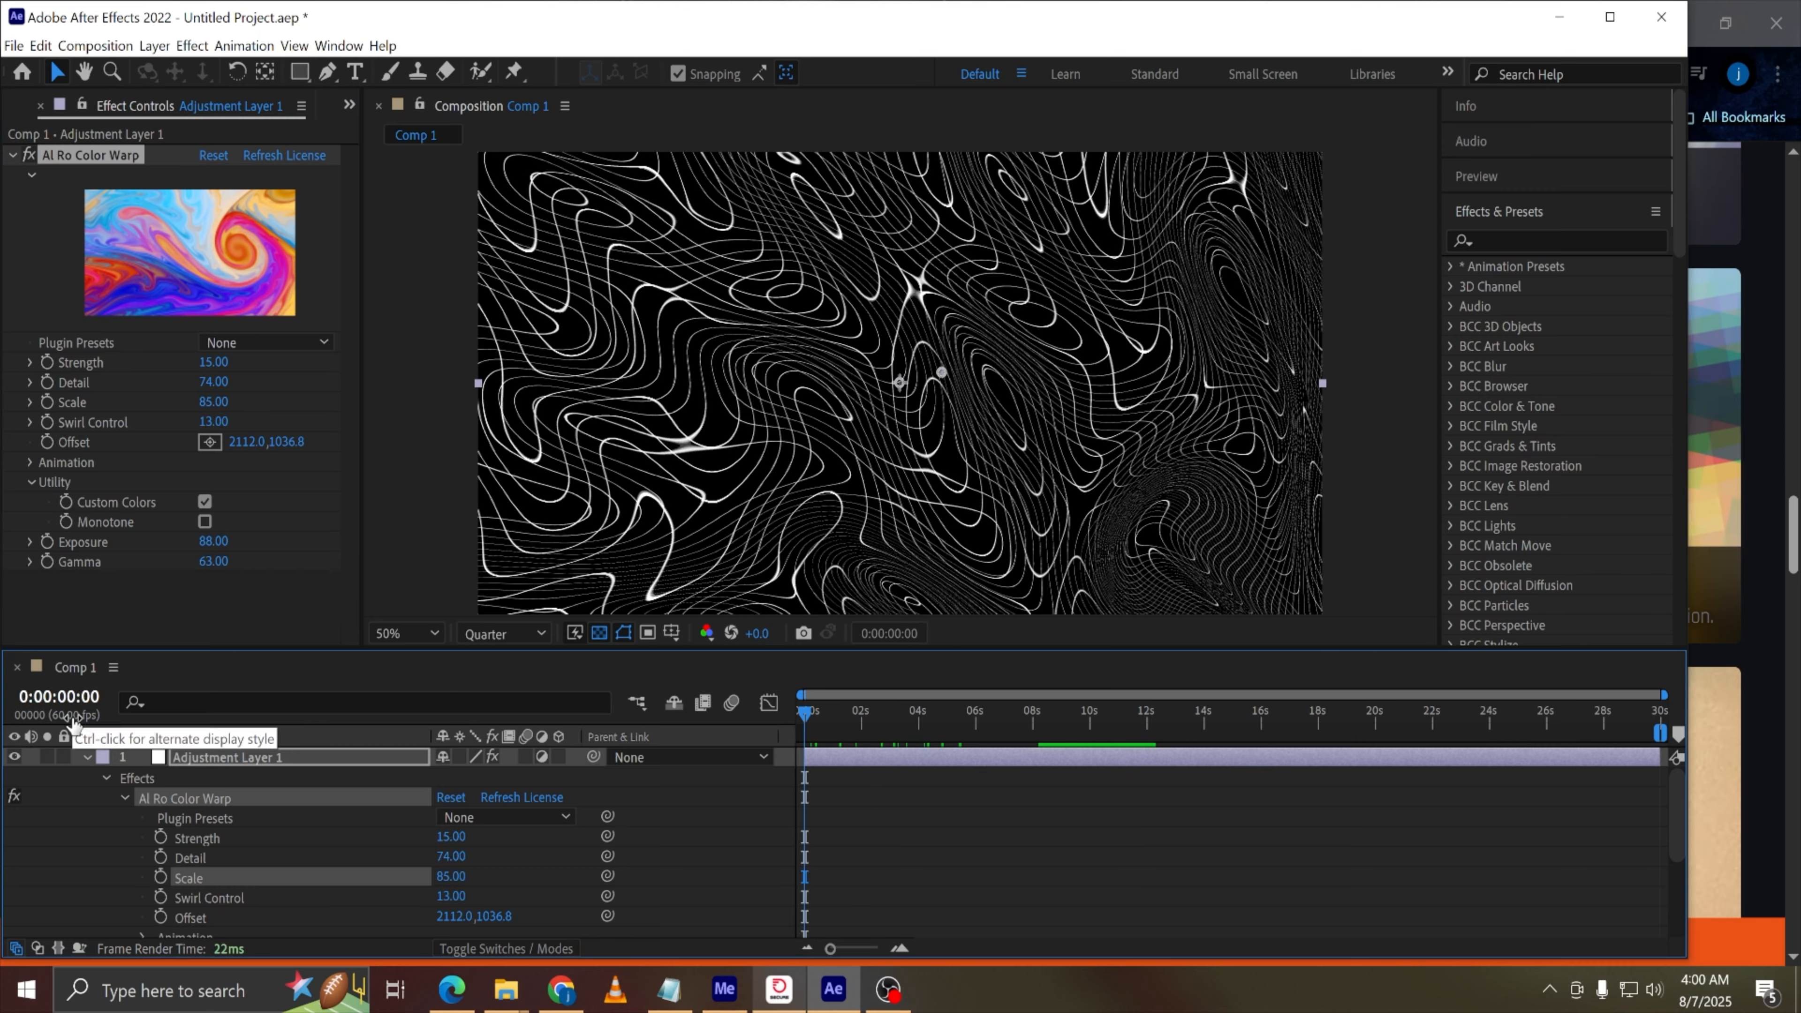
pyautogui.moveTo(867, 727); pyautogui.dragTo(1094, 734)
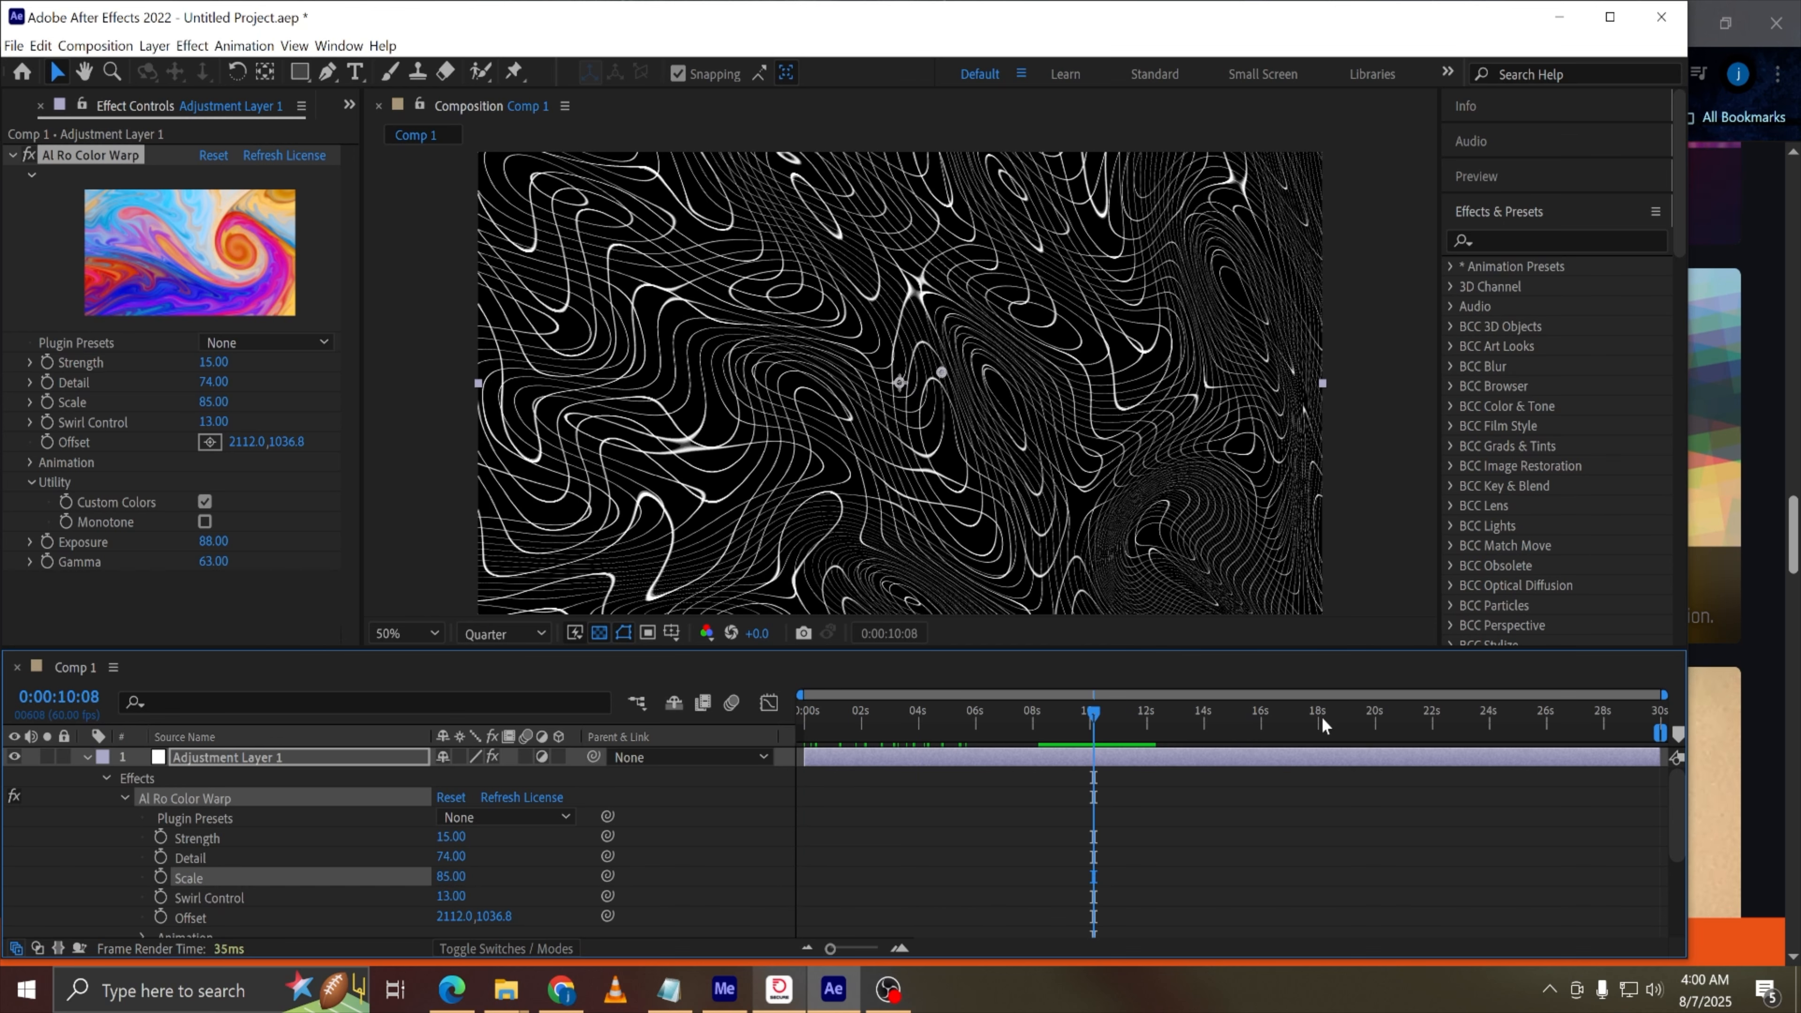
pyautogui.press('pageup')
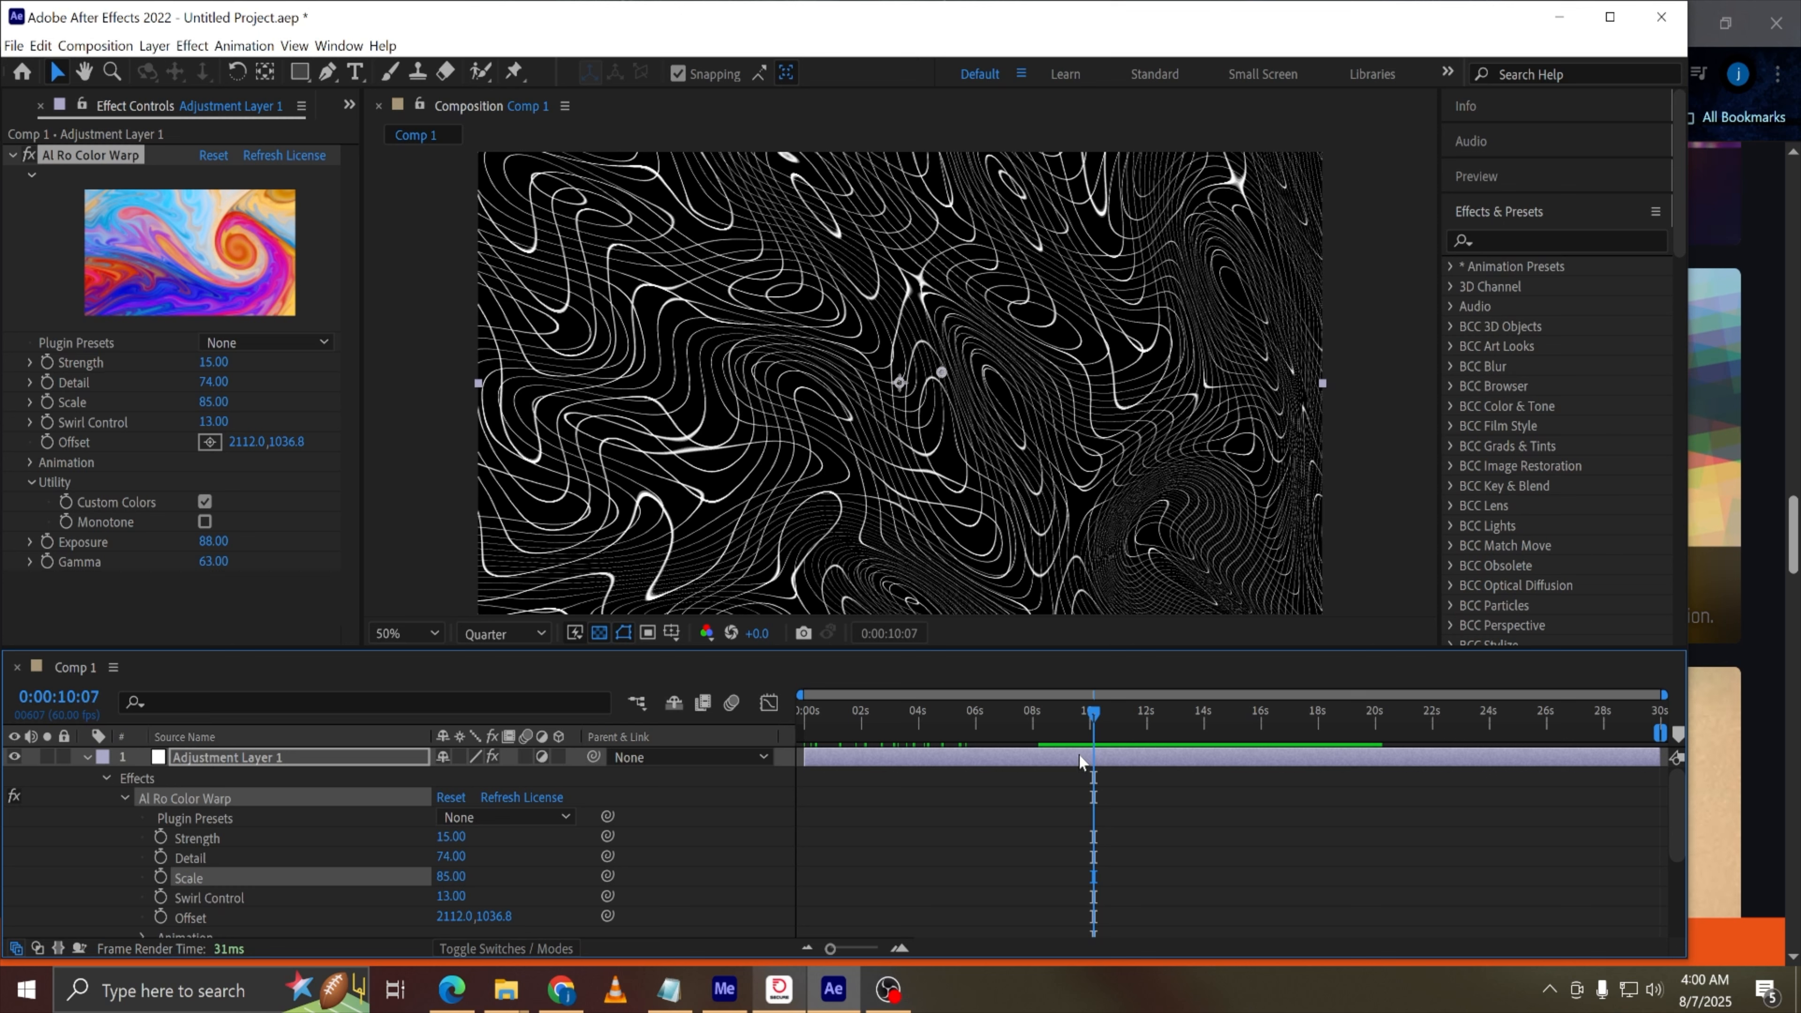
pyautogui.click(85, 758)
pyautogui.moveTo(240, 845); pyautogui.dragTo(241, 757)
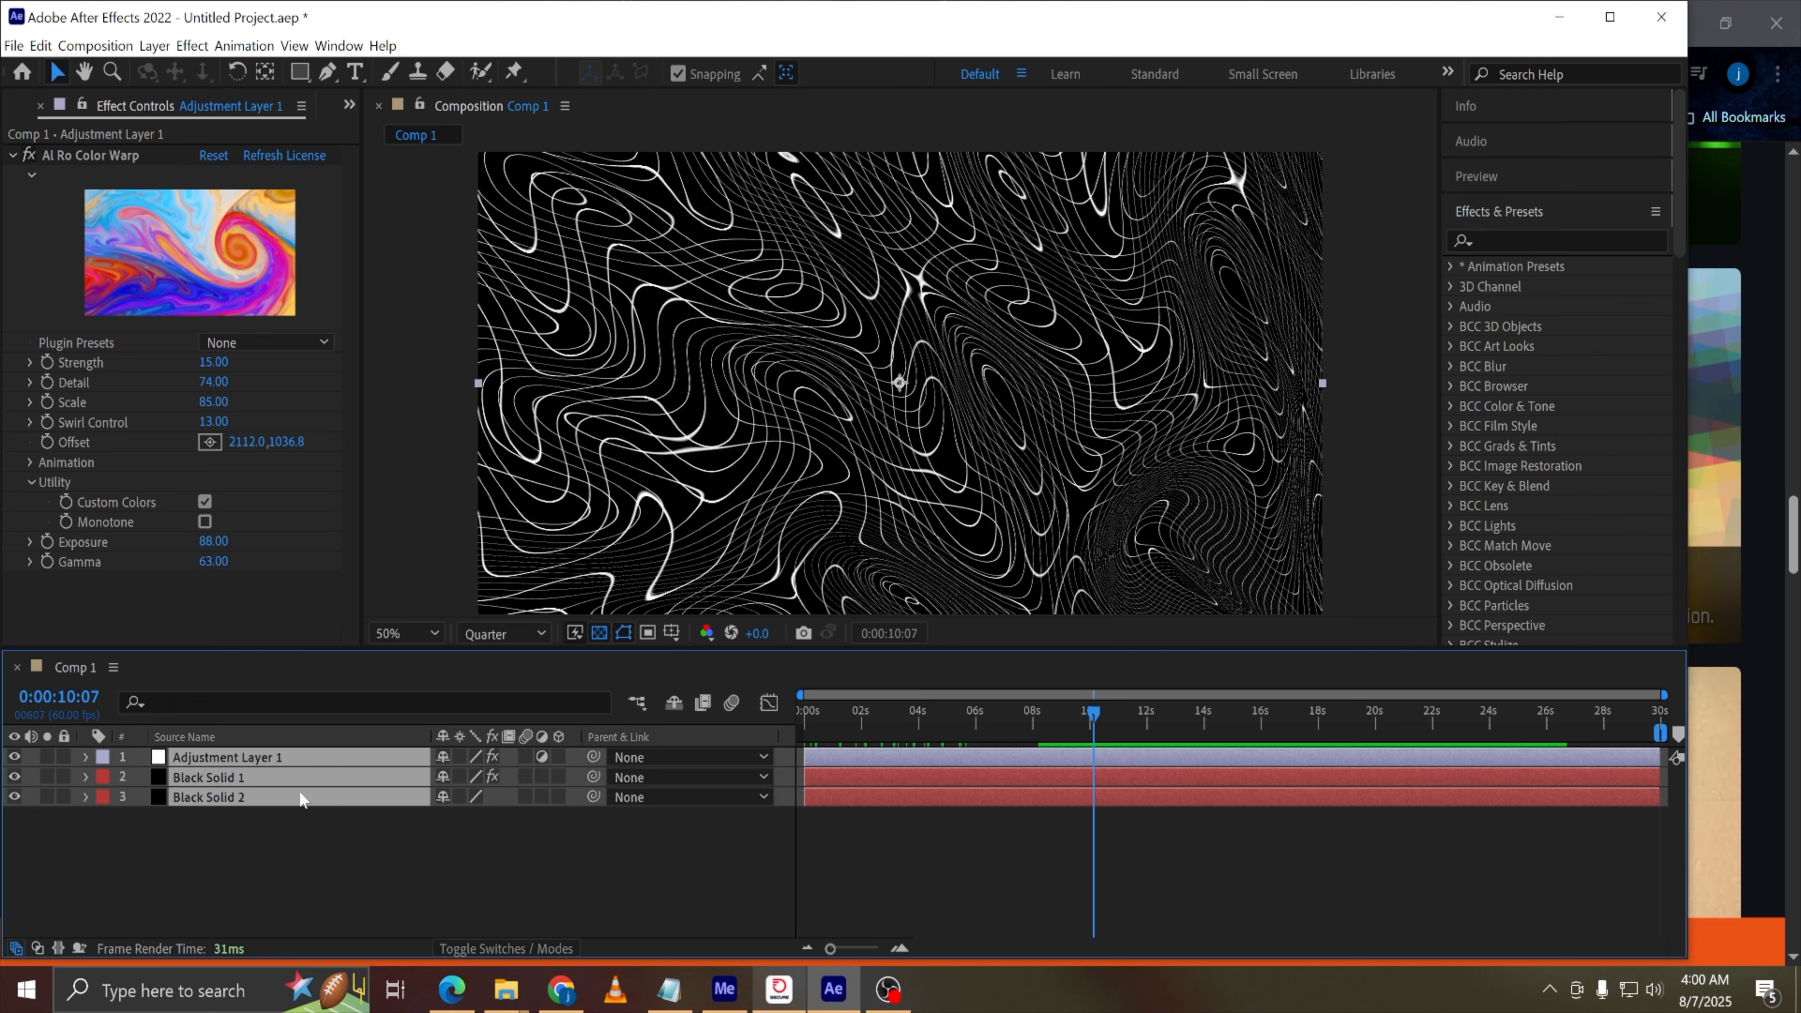
pyautogui.hotkey('ctrl', 'shift', 'd')
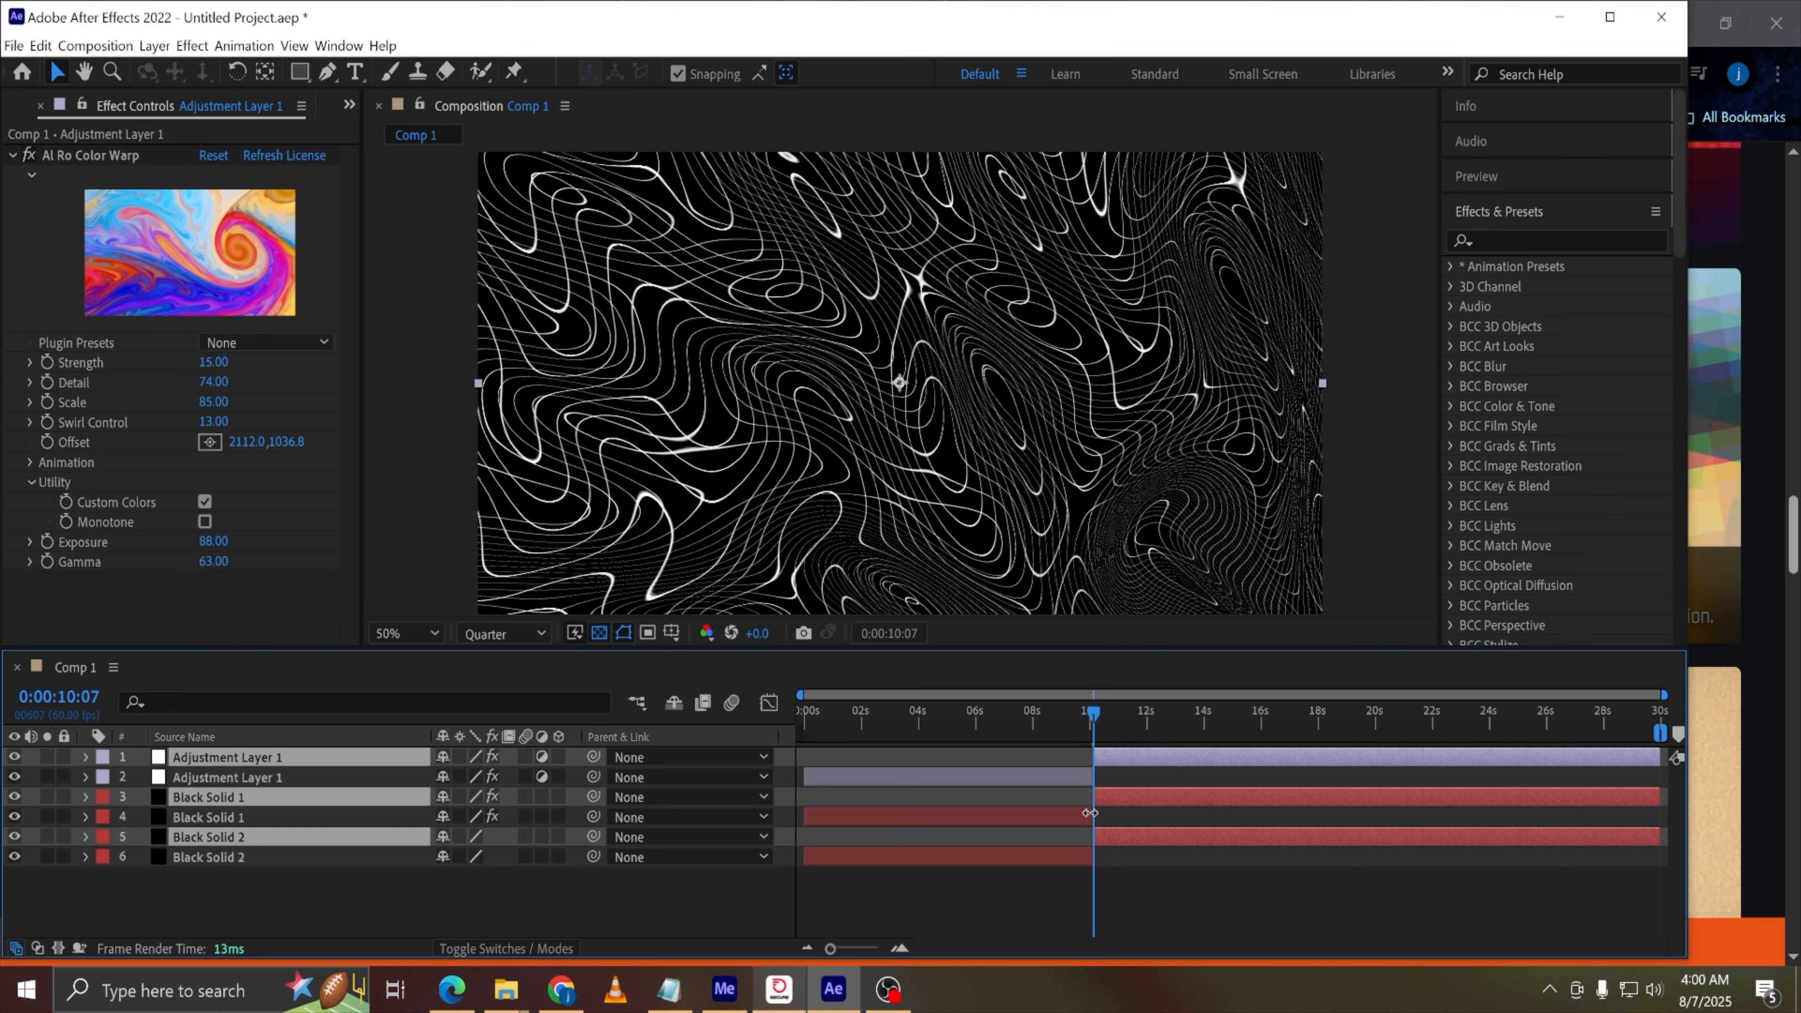
# Delete the three layer segments that follow the split point
pyautogui.click(266, 814)
pyautogui.click(259, 794)
pyautogui.keyDown('ctrl'); pyautogui.click(259, 757); pyautogui.keyUp('ctrl')
pyautogui.keyDown('ctrl'); pyautogui.click(312, 836); pyautogui.keyUp('ctrl')
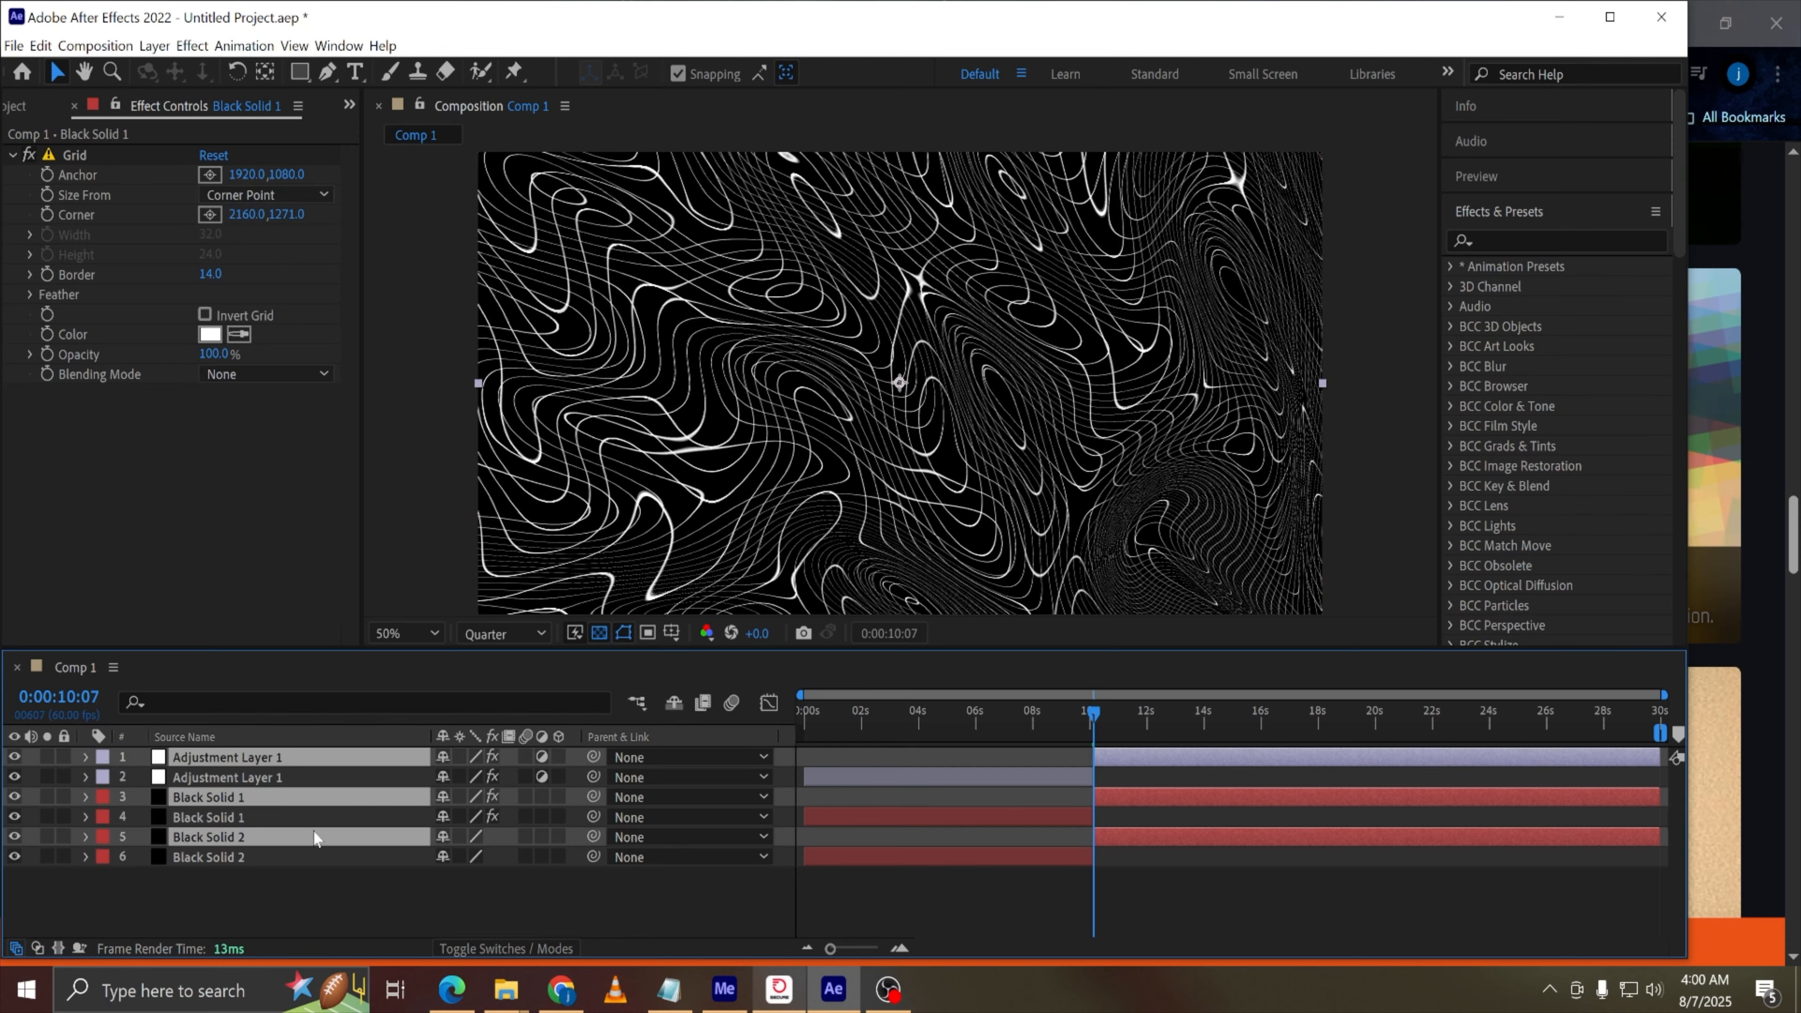
pyautogui.press('Delete')
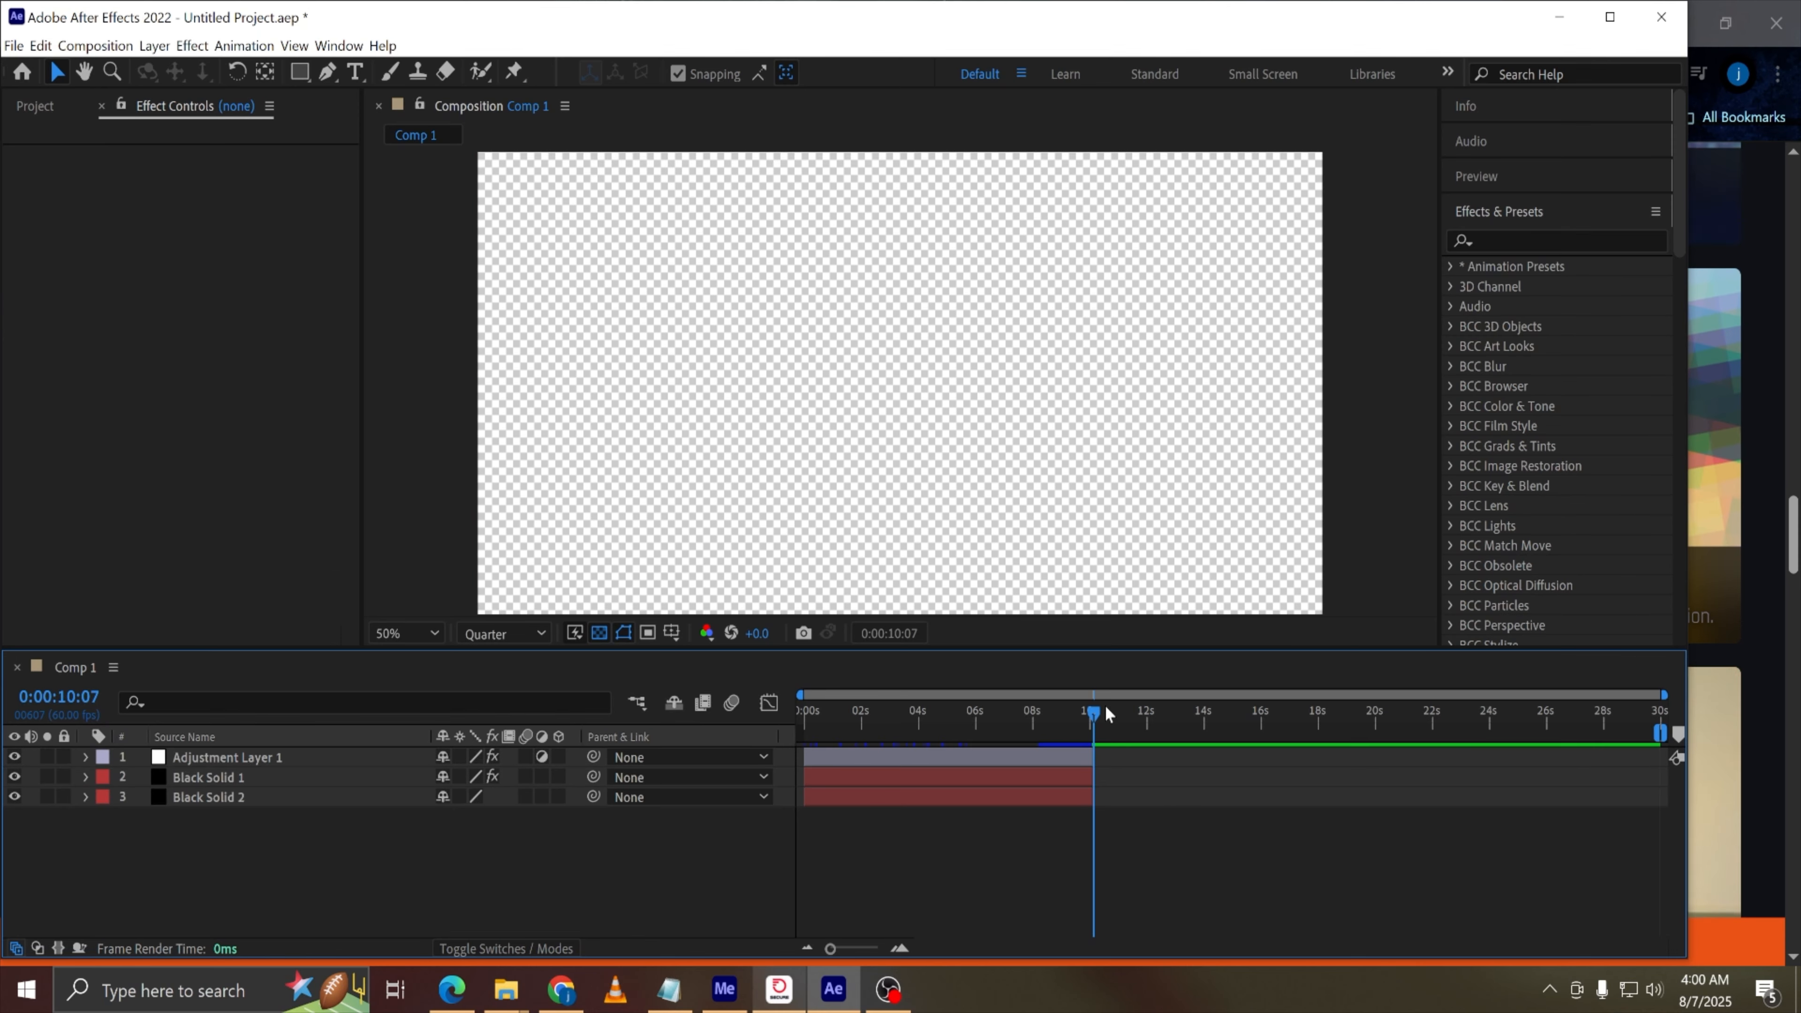
# Pre-compose all three layers and undo the pre-compose
pyautogui.moveTo(1090, 715); pyautogui.dragTo(1043, 743)
pyautogui.moveTo(350, 846); pyautogui.dragTo(273, 753)
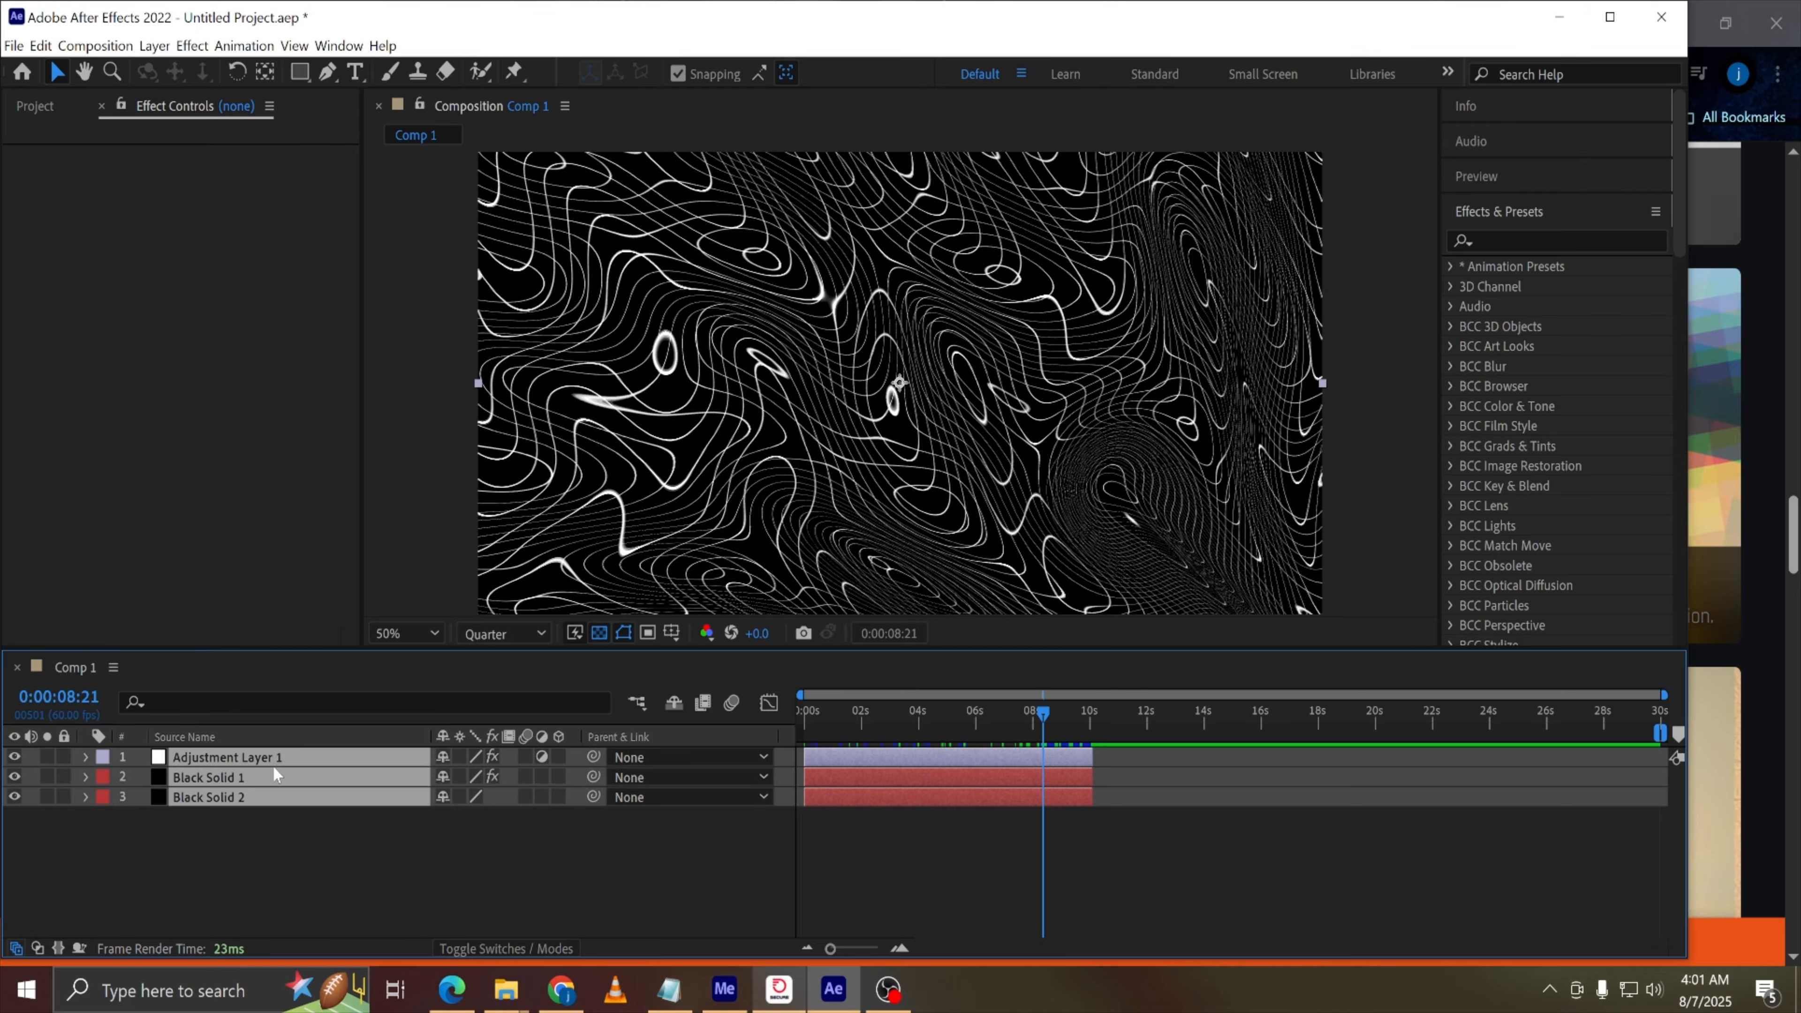
pyautogui.rightClick(273, 767)
pyautogui.click(346, 665)
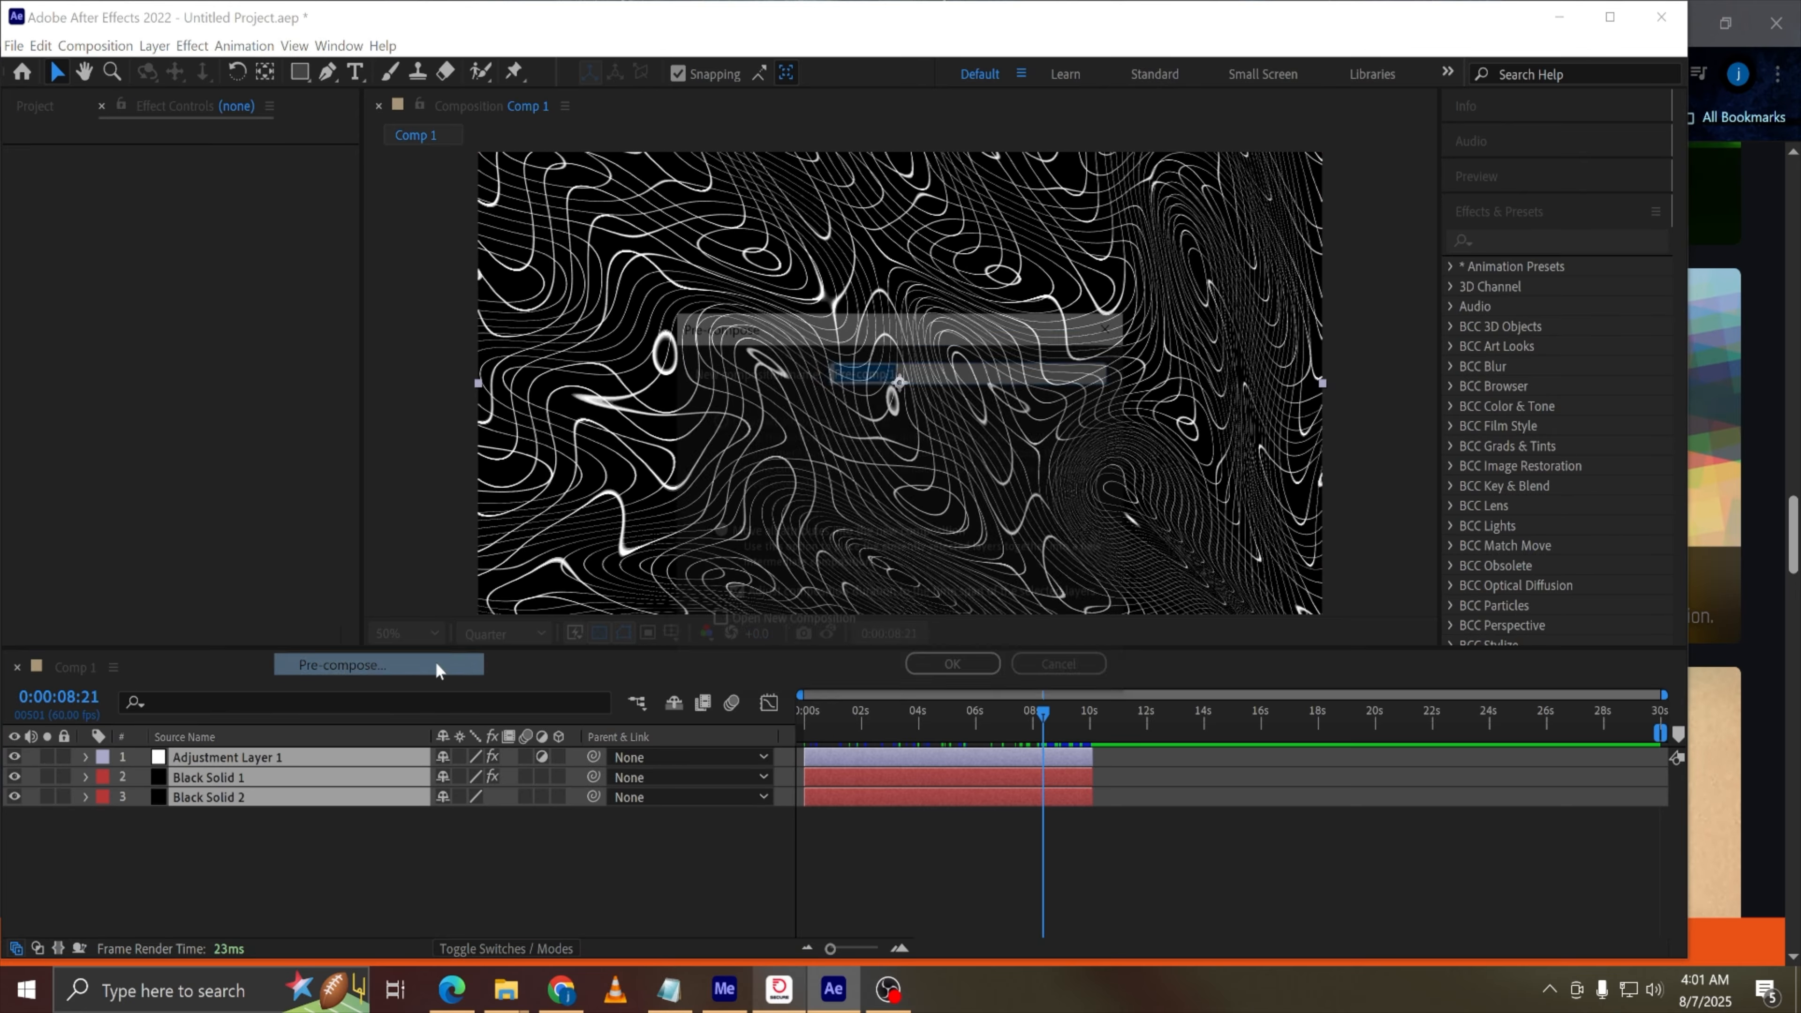
pyautogui.click(955, 670)
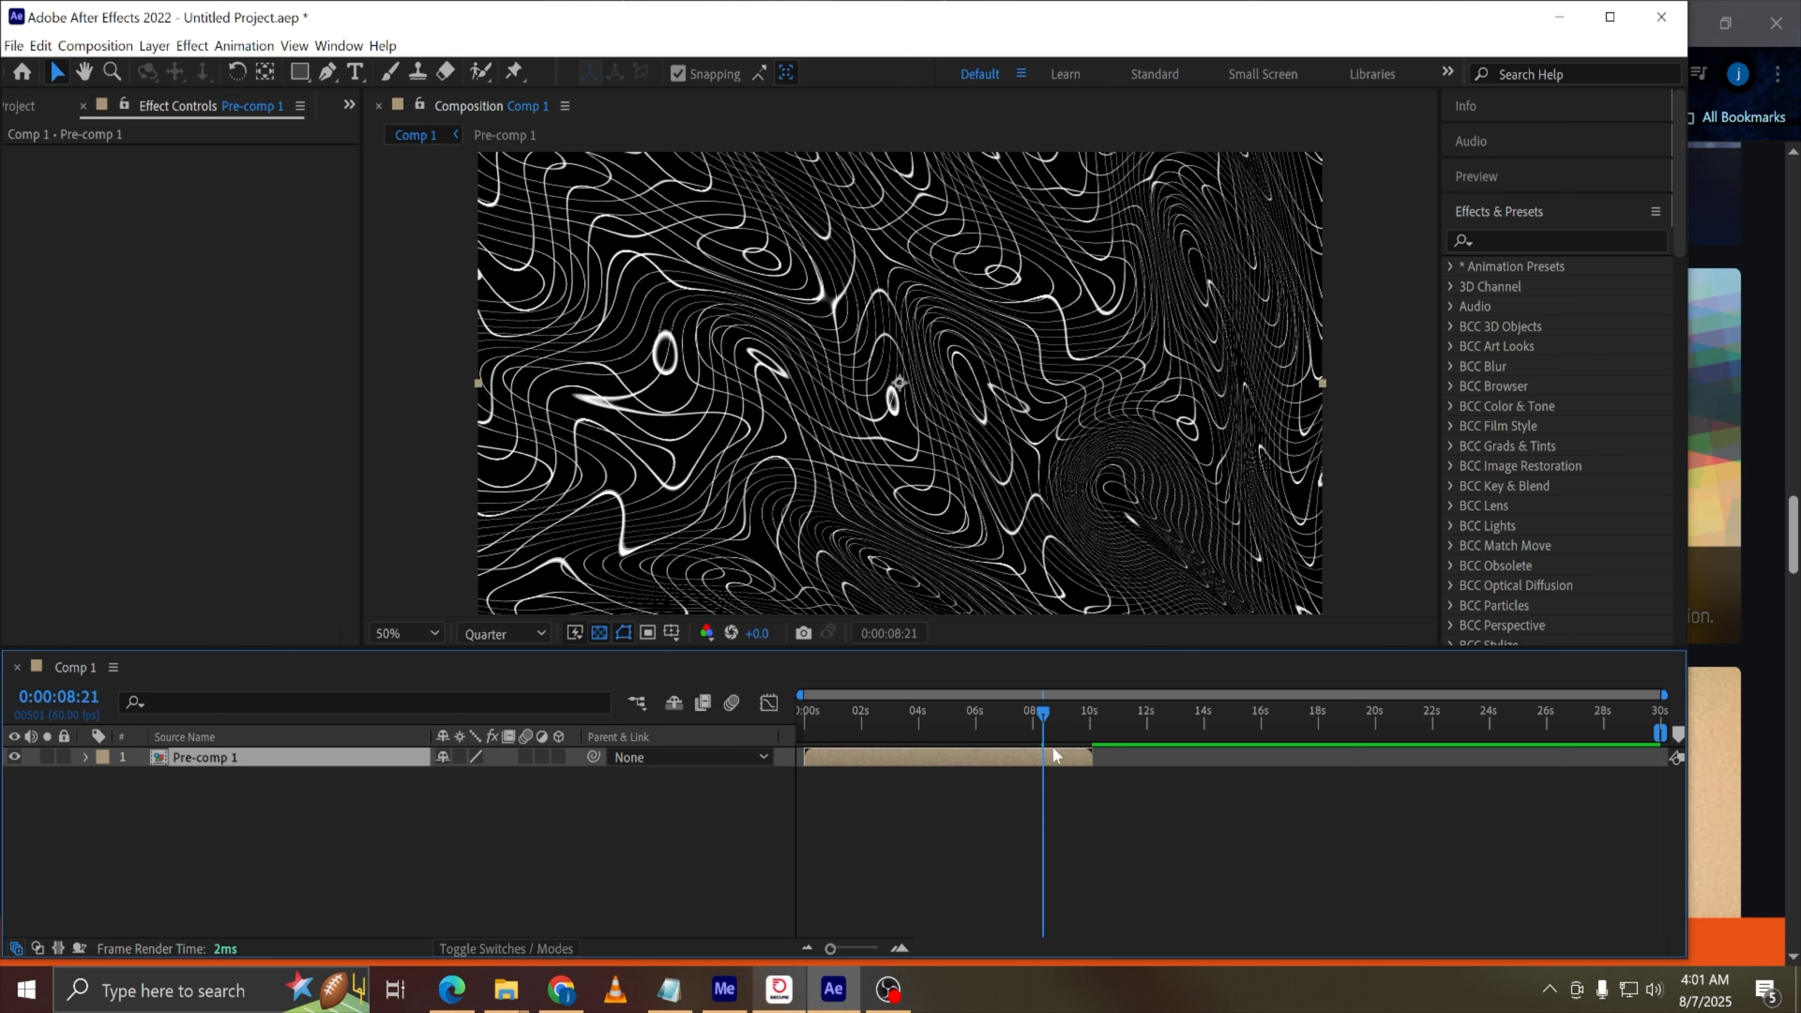
pyautogui.hotkey('ctrl', 'z')
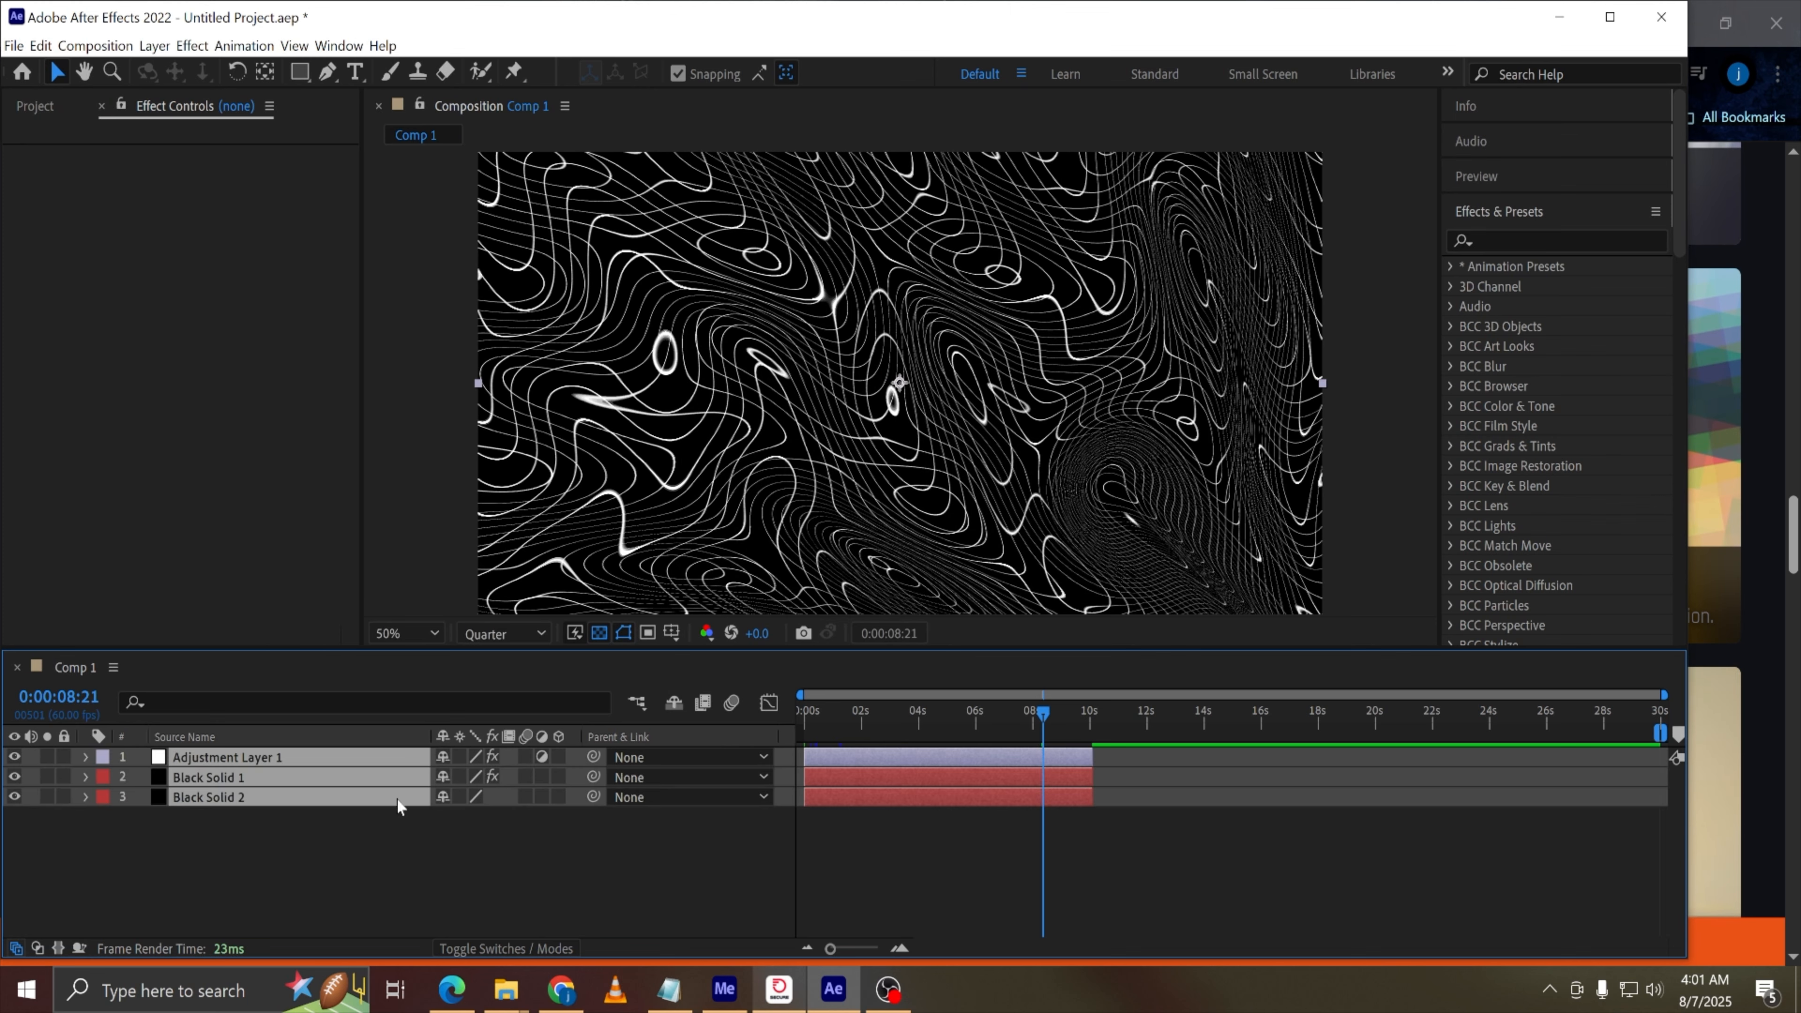
# Pre-compose all three layers, moving all attributes and adjusting duration to their time span
pyautogui.rightClick(342, 776)
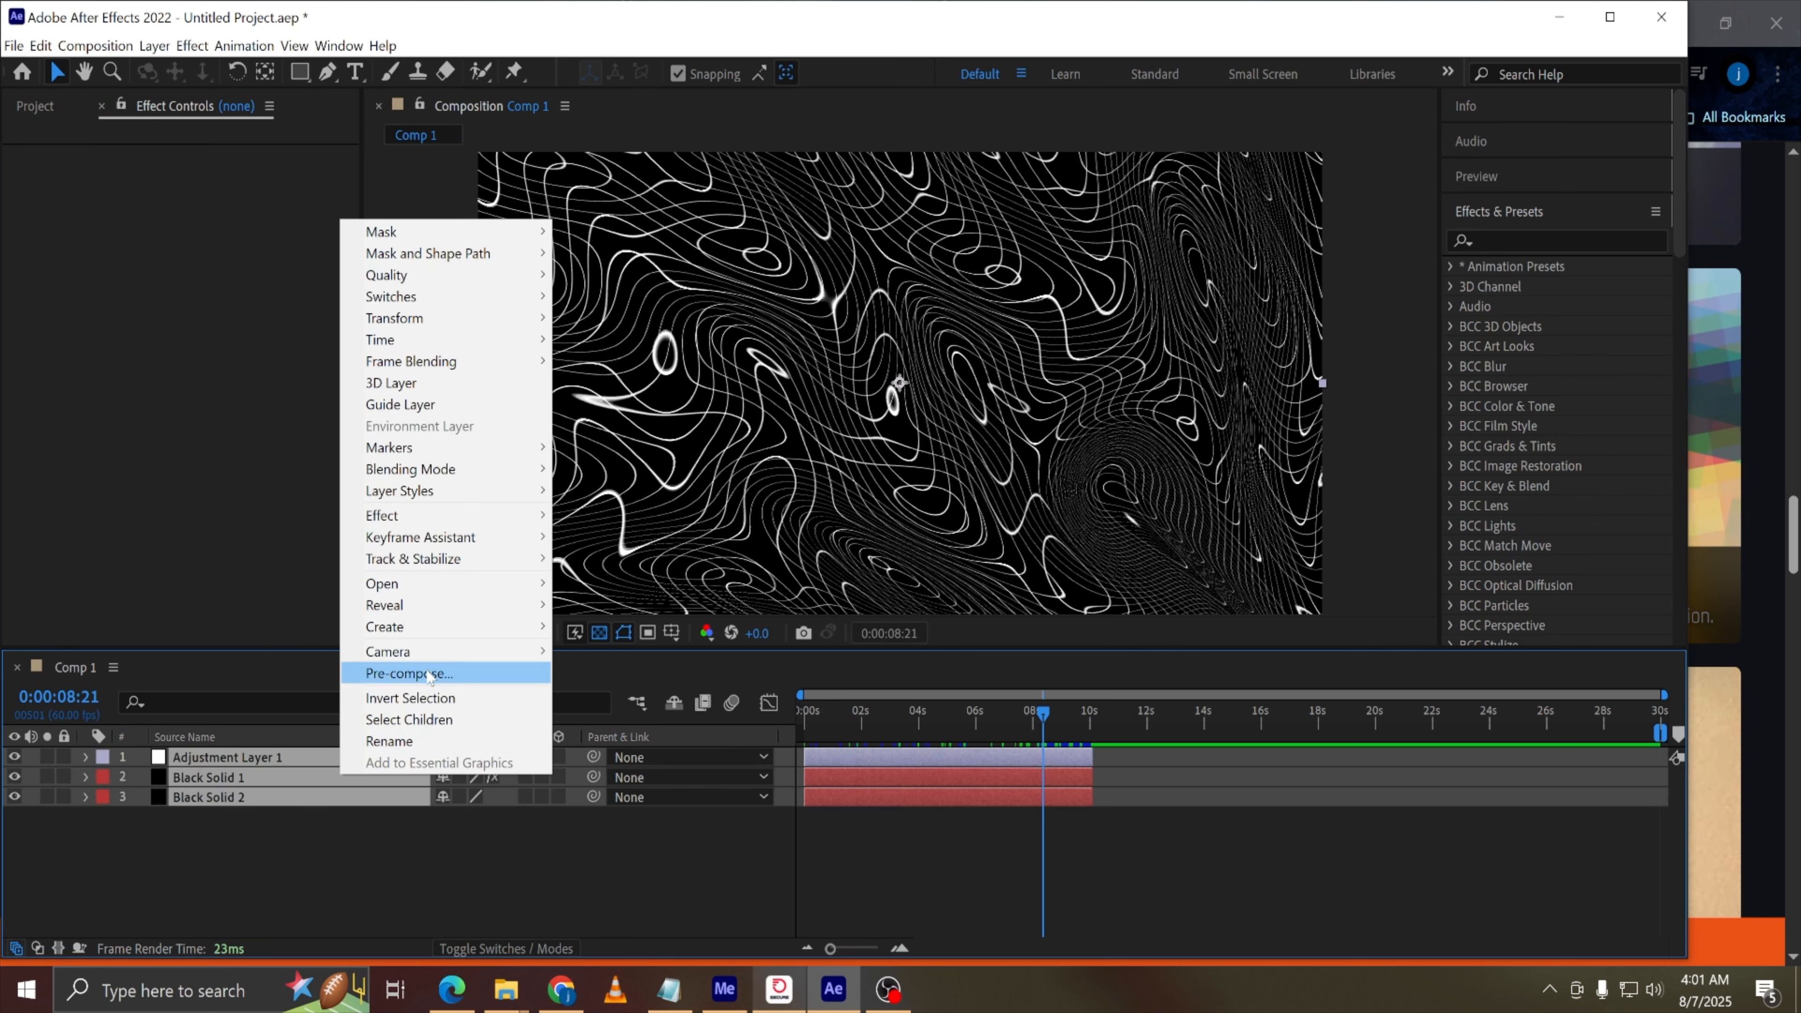
pyautogui.click(408, 672)
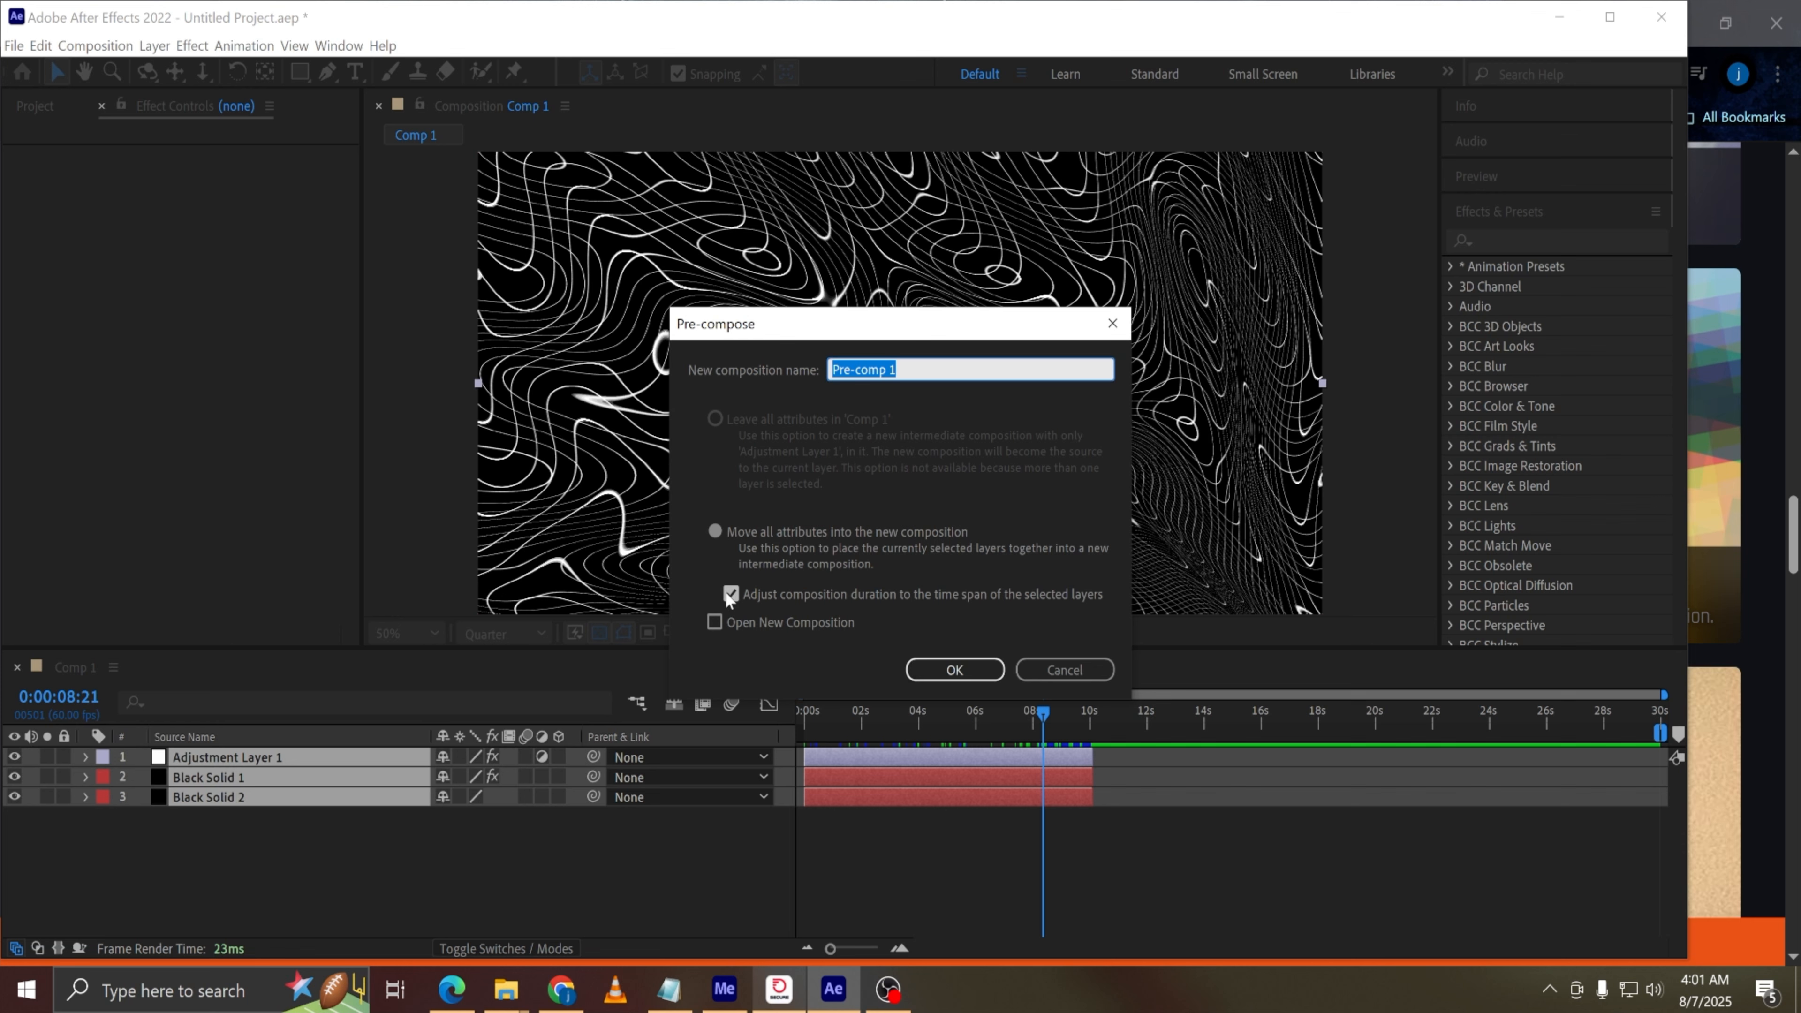
pyautogui.click(955, 669)
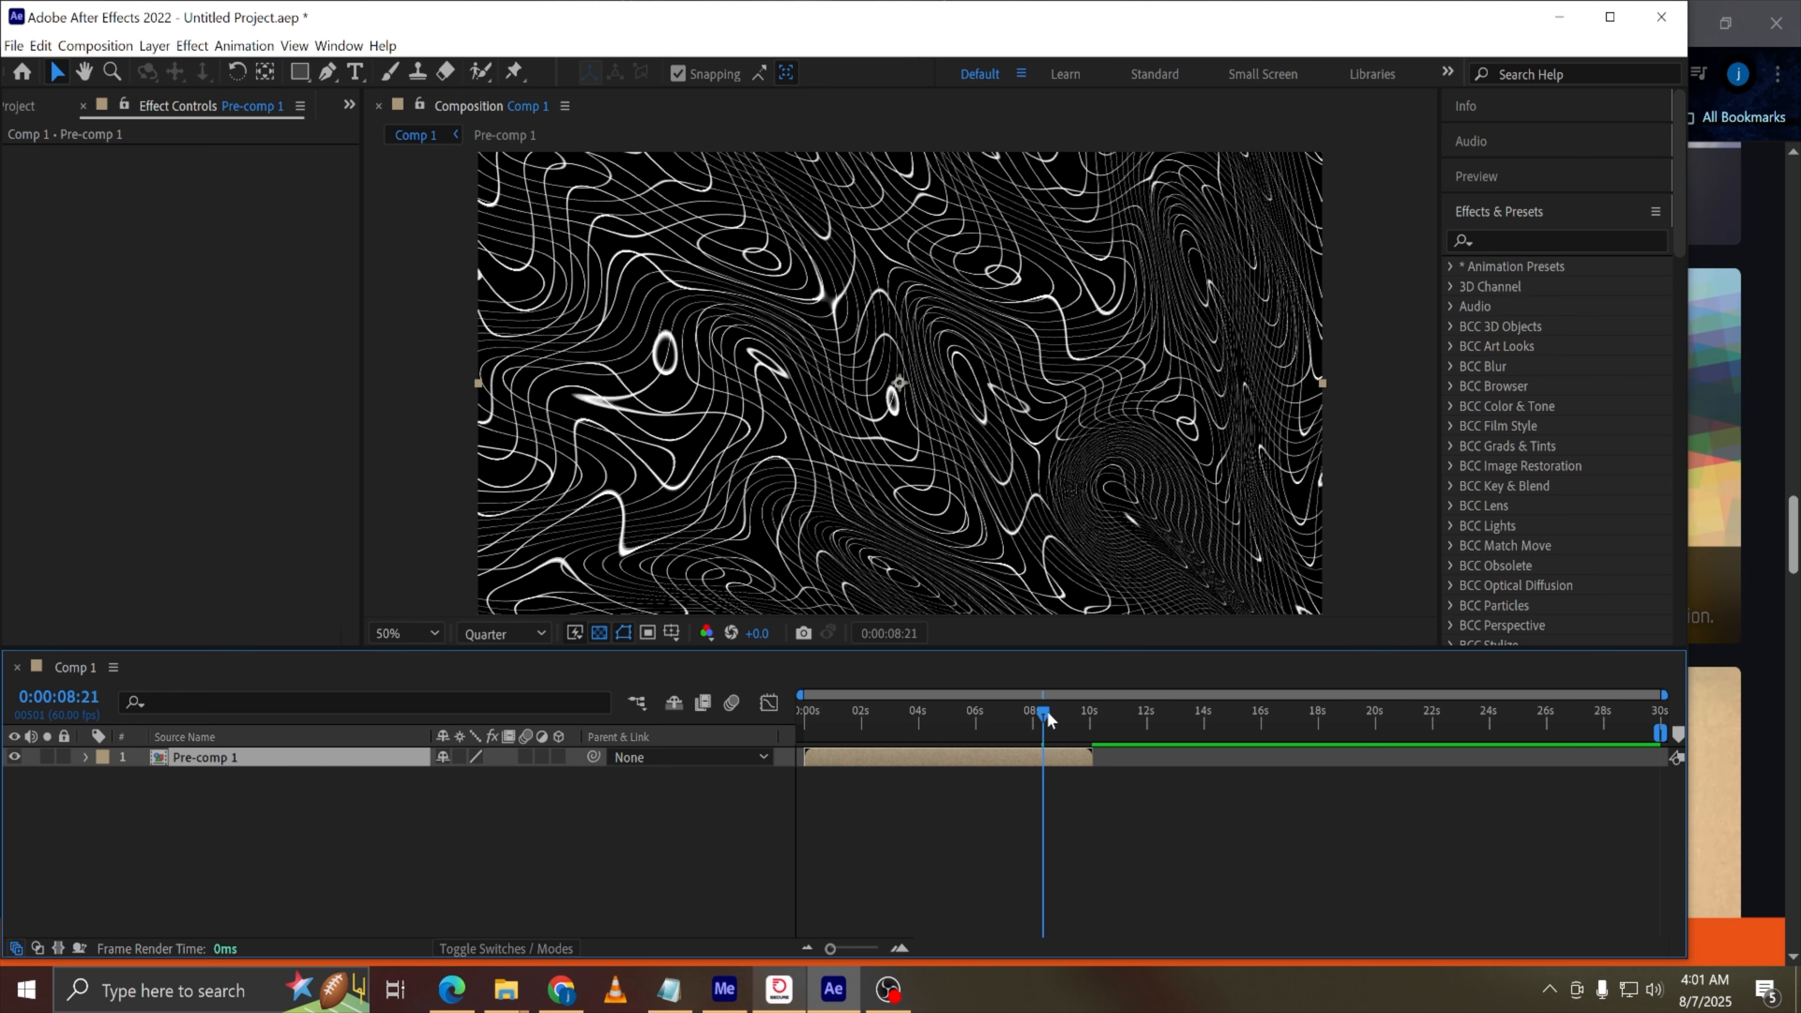
# Set the work area to end at about 10 seconds
pyautogui.click(1099, 720)
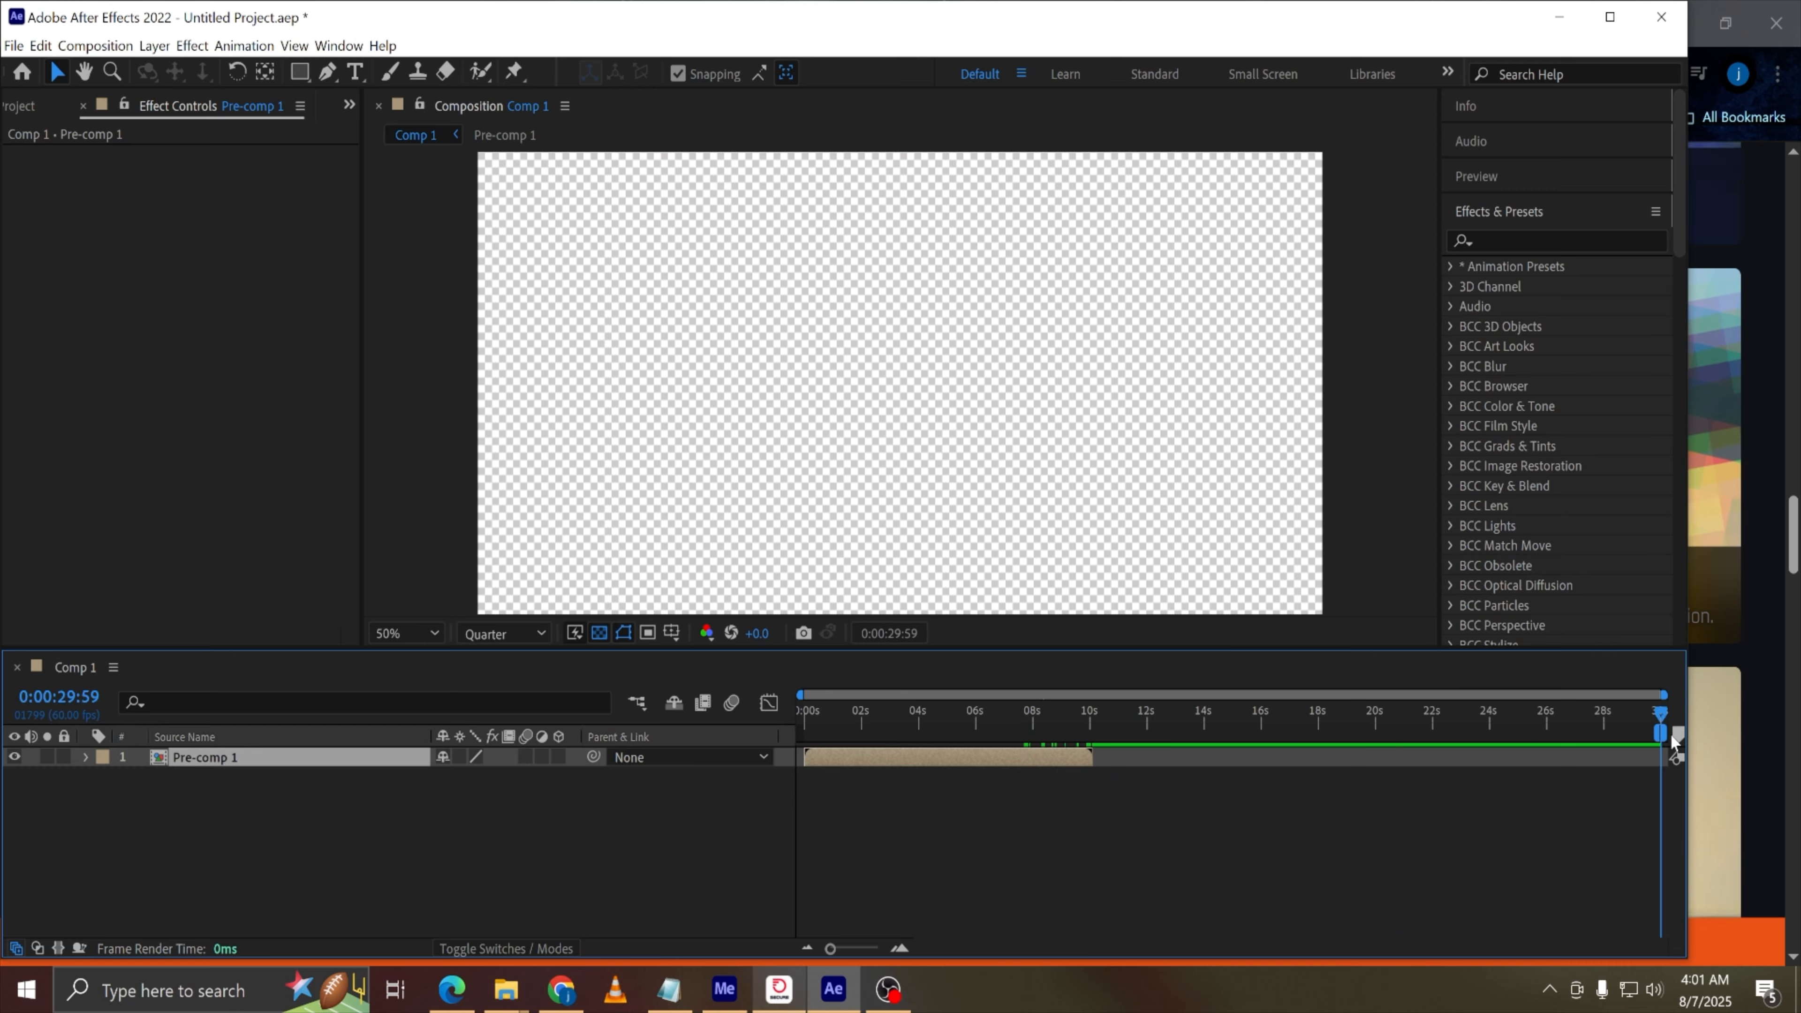
pyautogui.moveTo(1105, 730)
pyautogui.mouseDown()
pyautogui.moveTo(1068, 729)
pyautogui.moveTo(1093, 731)
pyautogui.mouseUp()
pyautogui.moveTo(1657, 732); pyautogui.dragTo(1402, 733)
pyautogui.moveTo(1587, 732); pyautogui.dragTo(802, 733)
pyautogui.moveTo(1263, 734); pyautogui.dragTo(1101, 743)
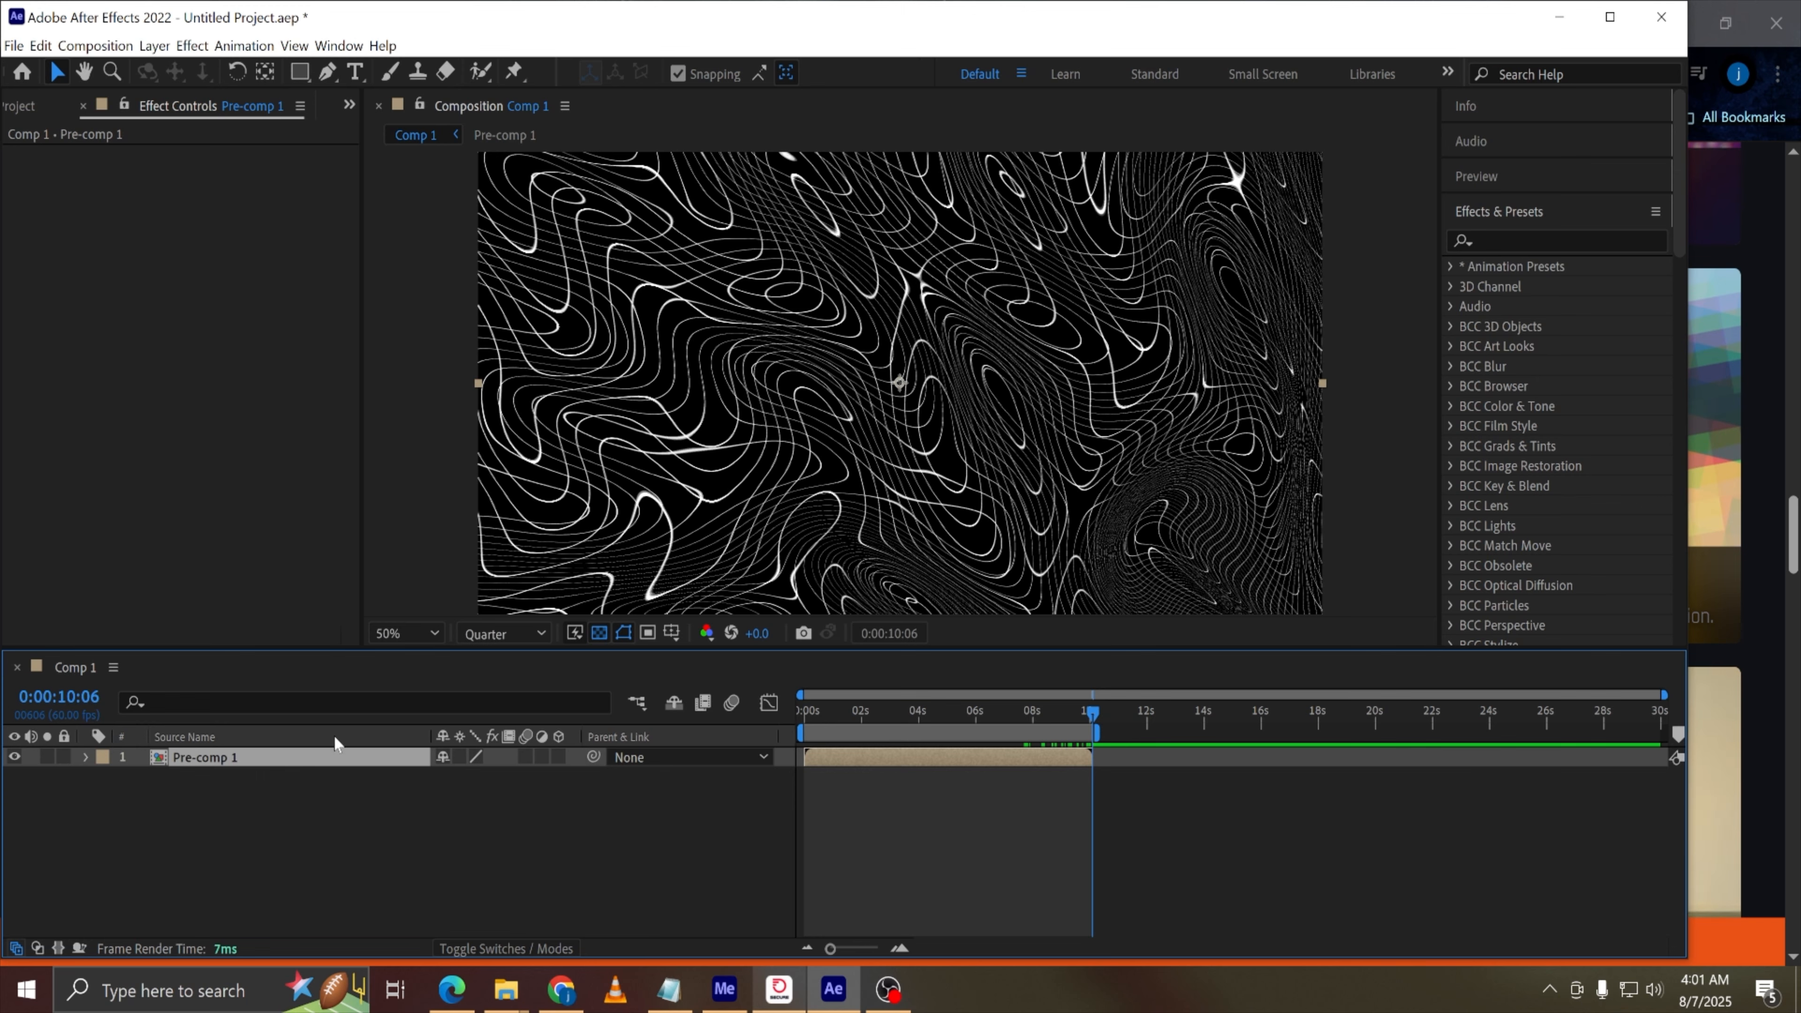
# Duplicate the pre-comp layer and move the copy to start at 0:00:10:06
pyautogui.moveTo(892, 713); pyautogui.dragTo(625, 742)
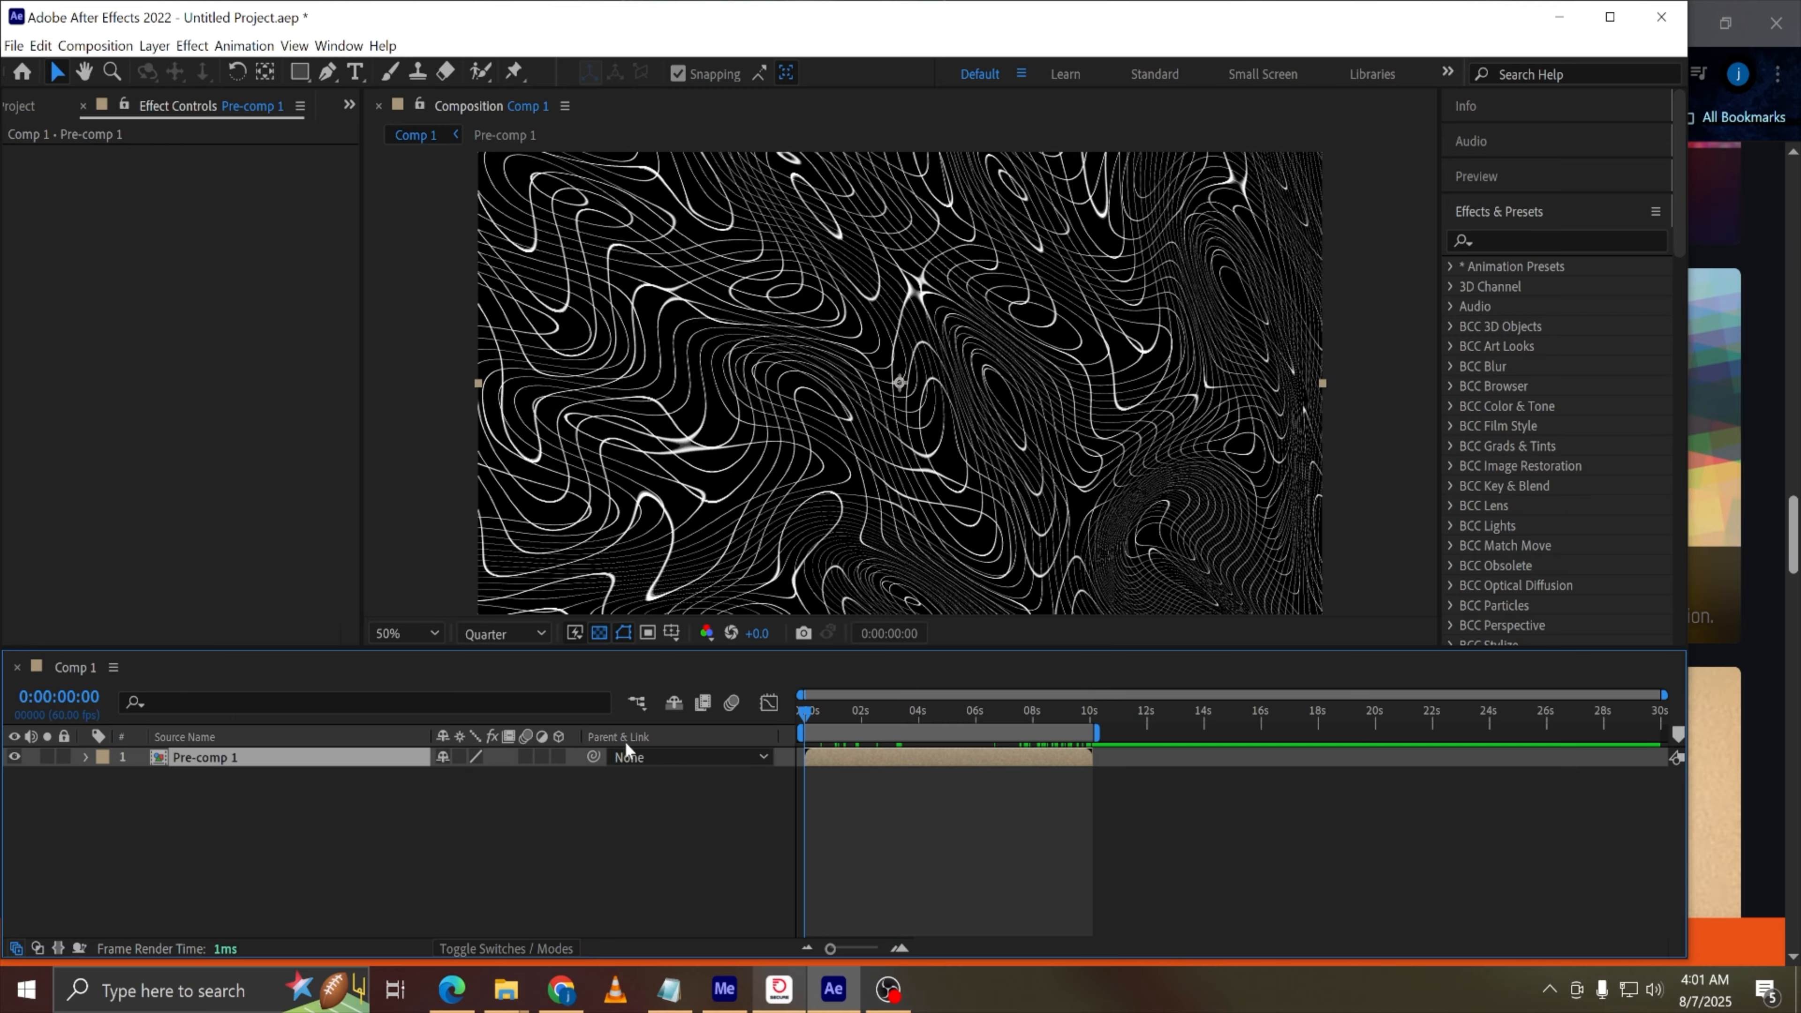
pyautogui.moveTo(1014, 712); pyautogui.dragTo(1094, 715)
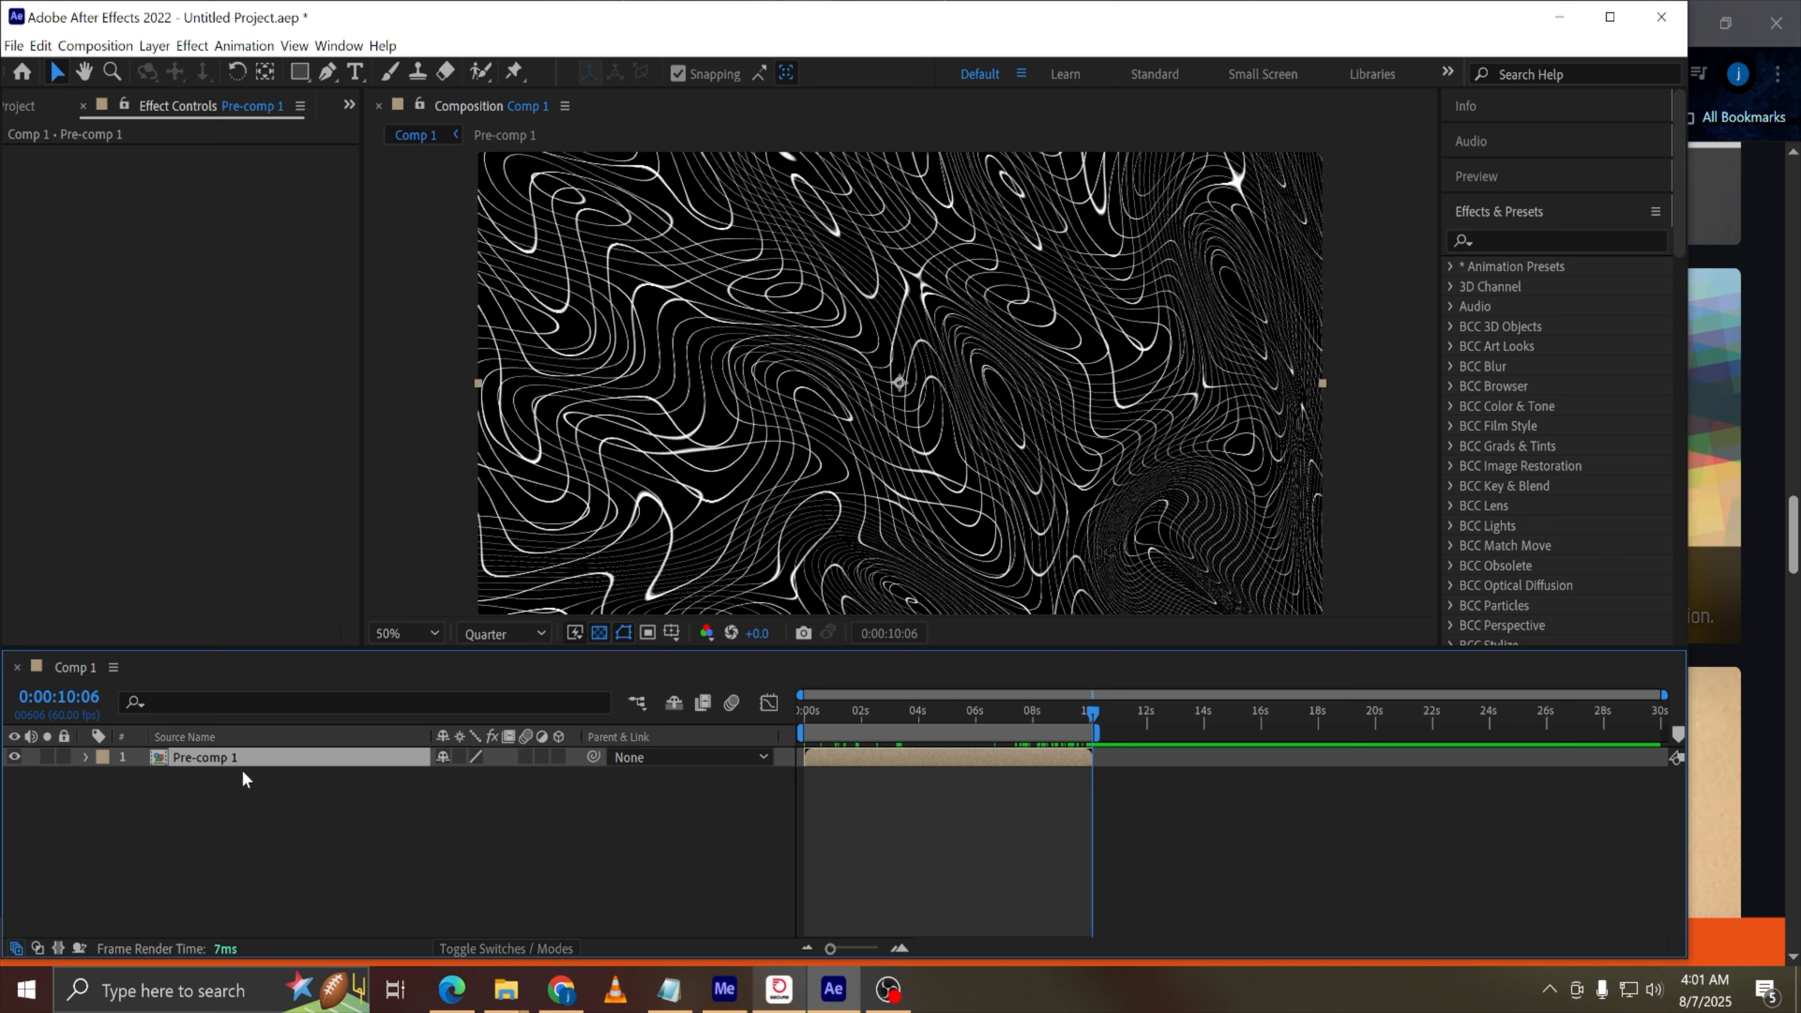
pyautogui.hotkey('ctrl', 'd')
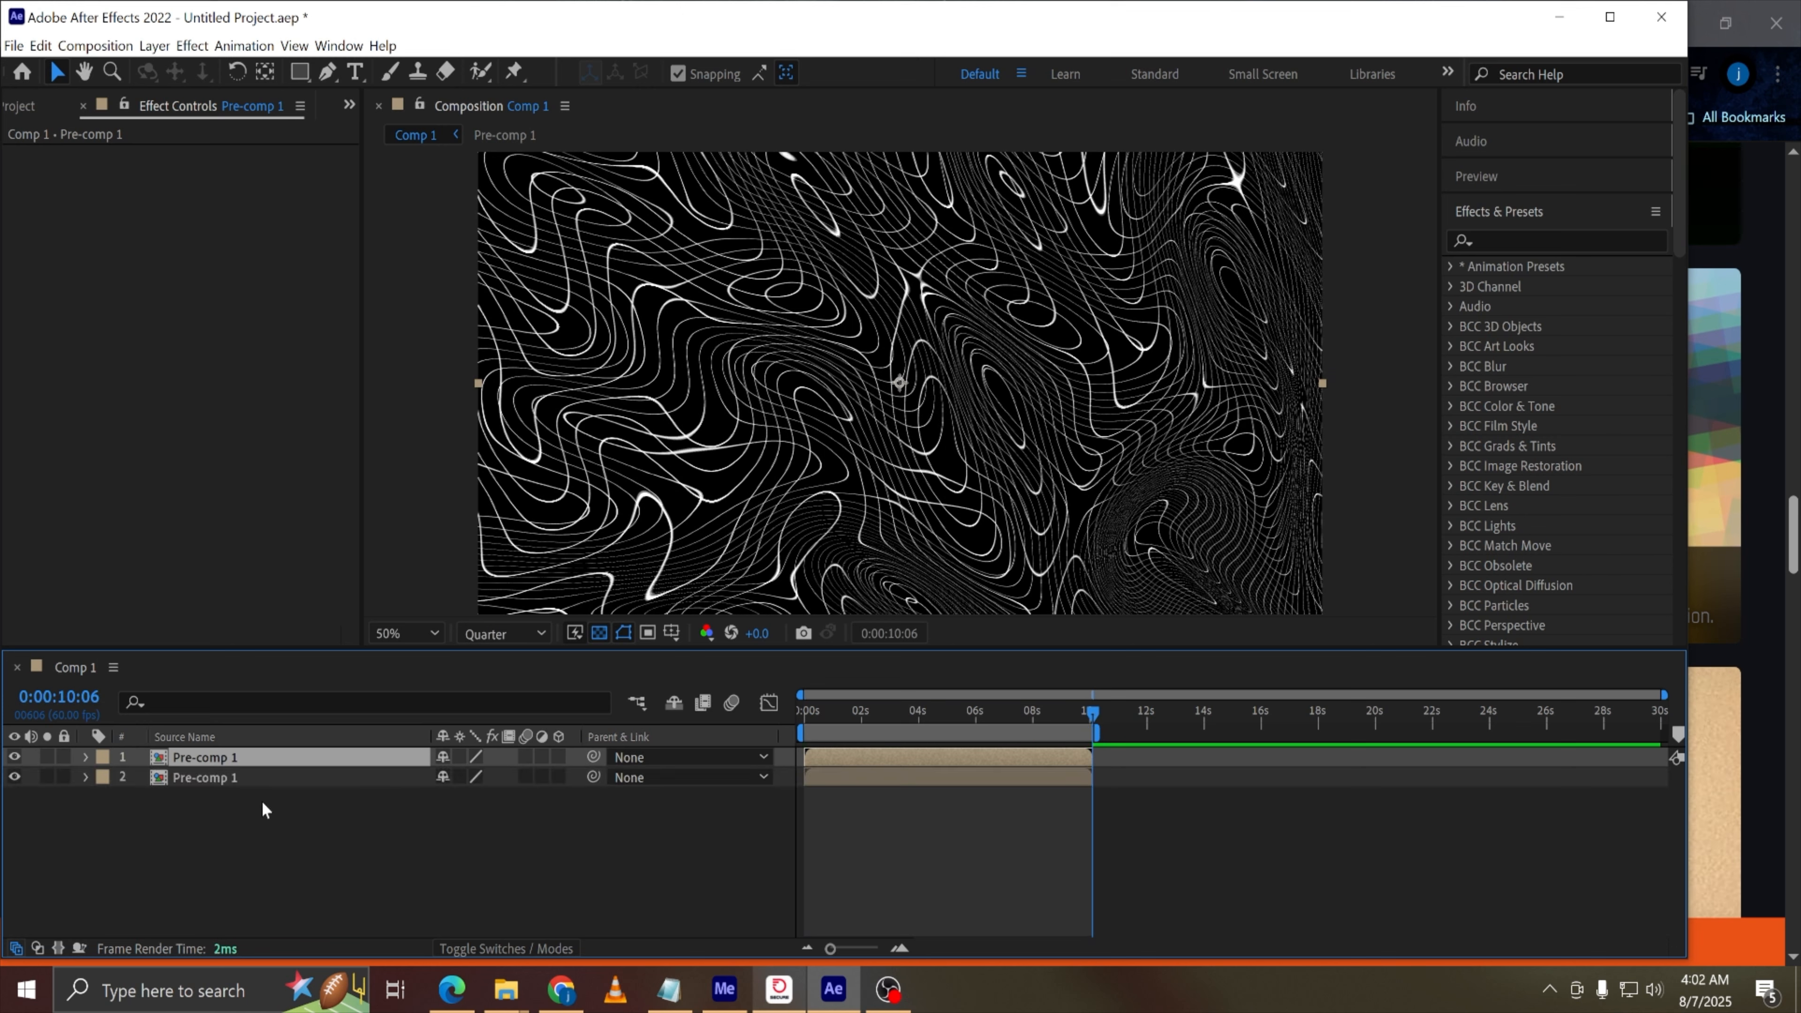
pyautogui.click(242, 778)
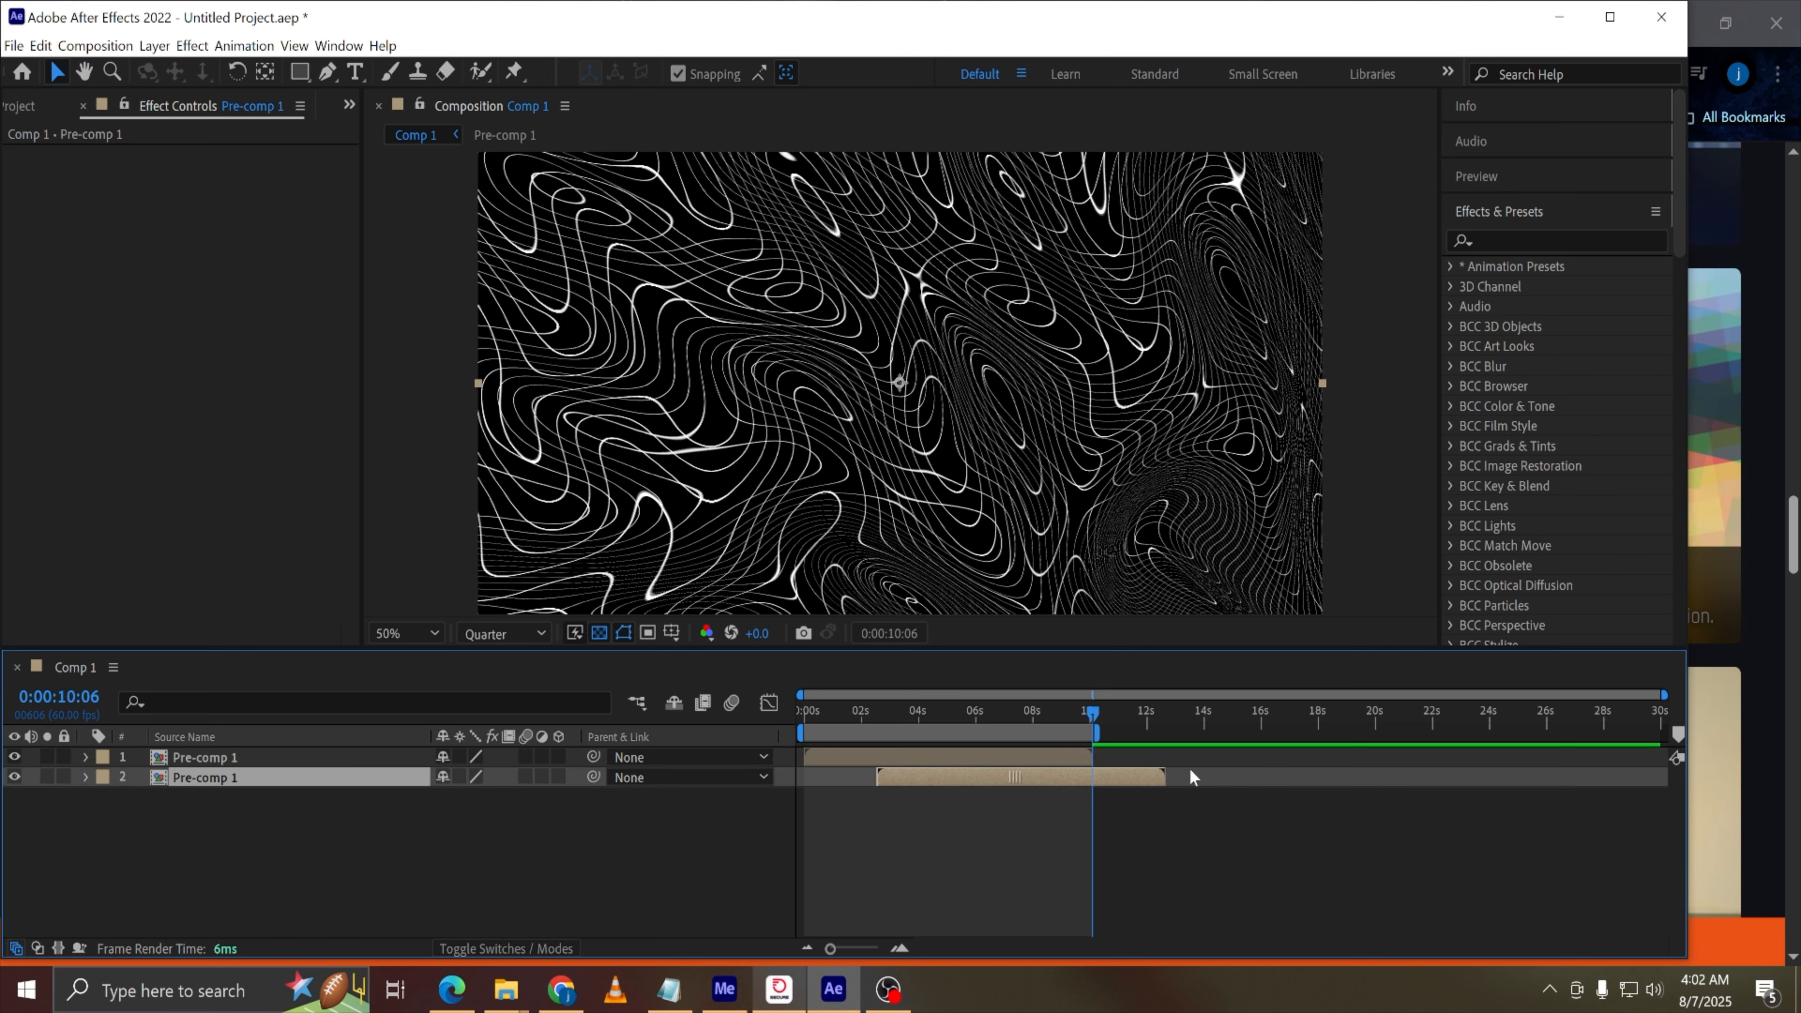
pyautogui.press('[')
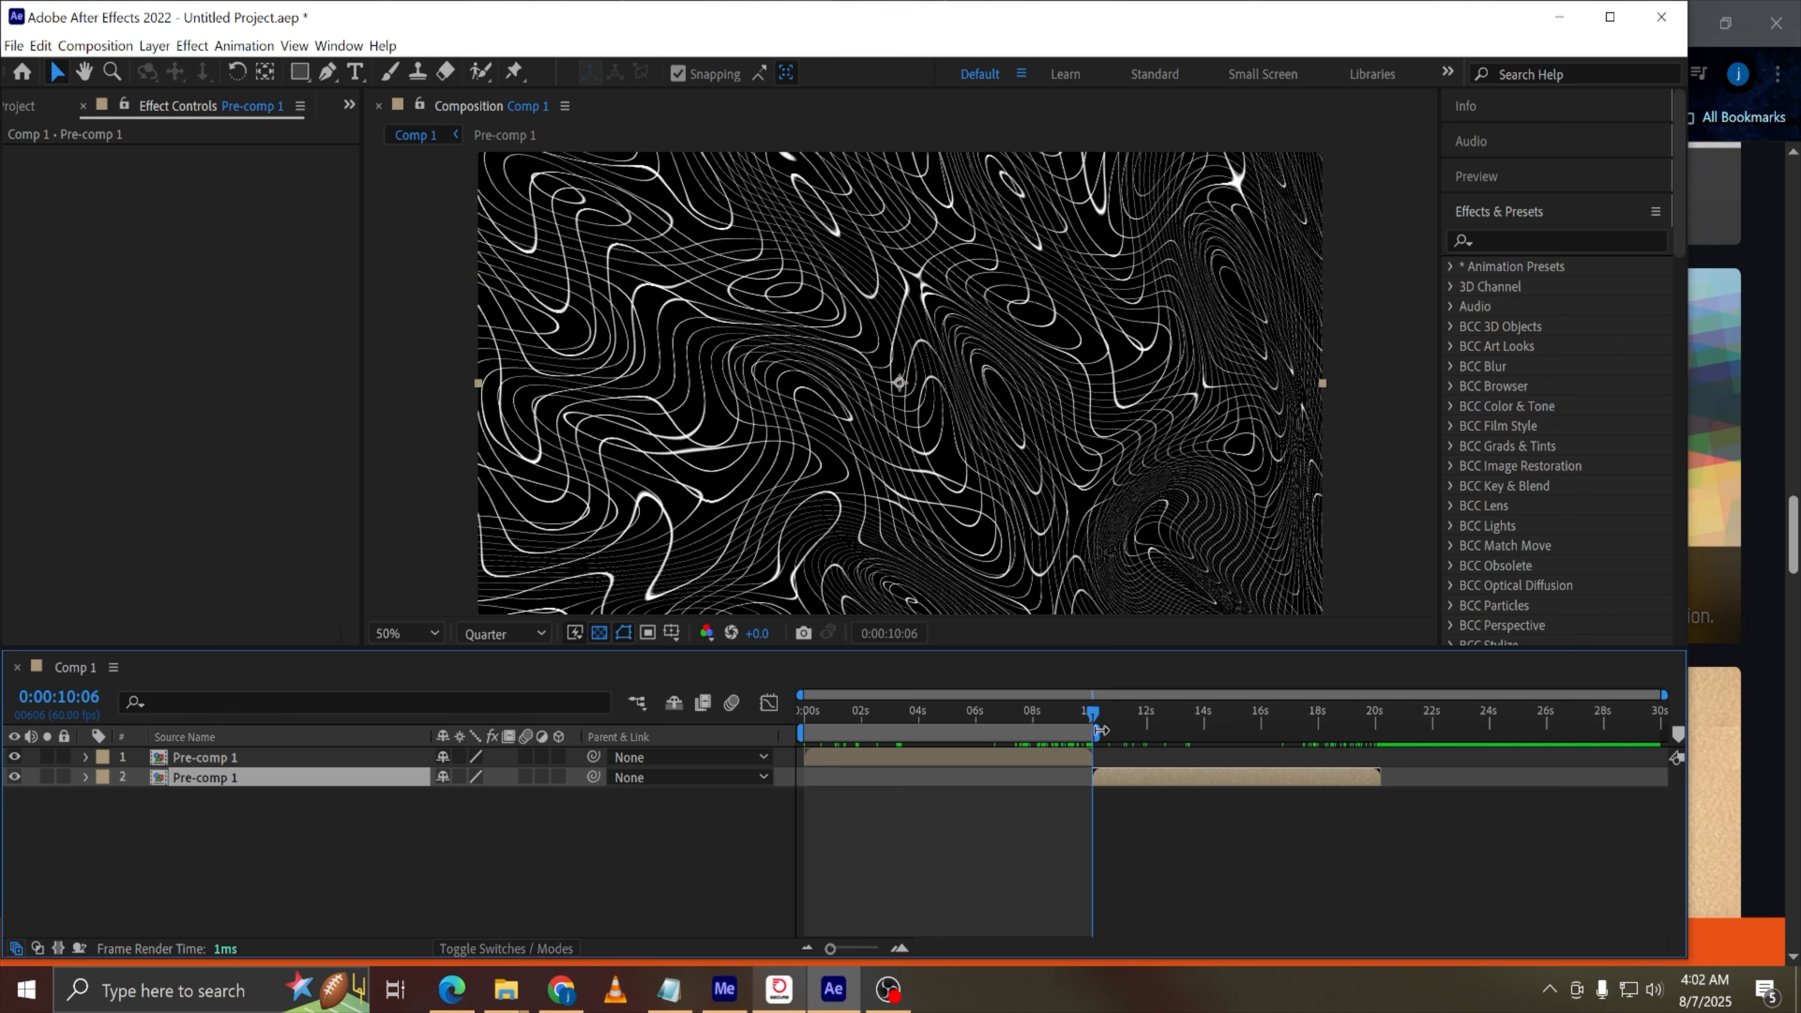
# Preview the animation around the 10-second mark
pyautogui.moveTo(1096, 718); pyautogui.dragTo(1107, 720)
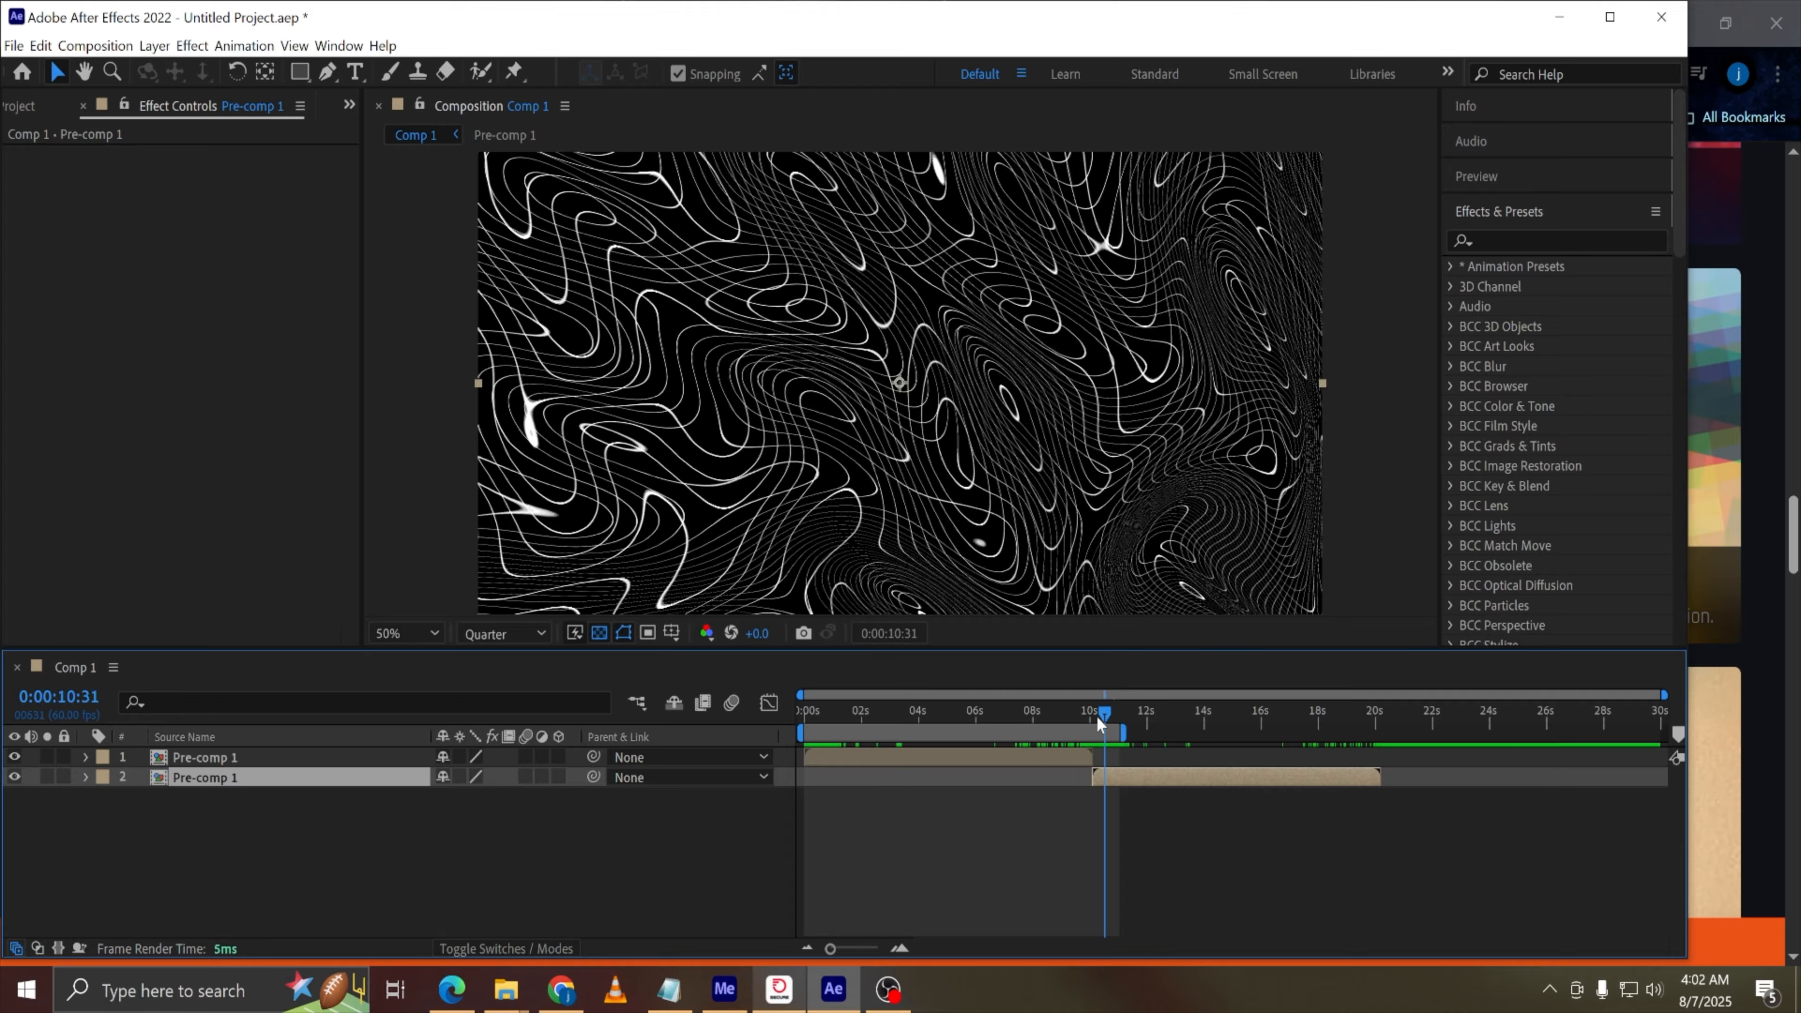
pyautogui.click(1071, 718)
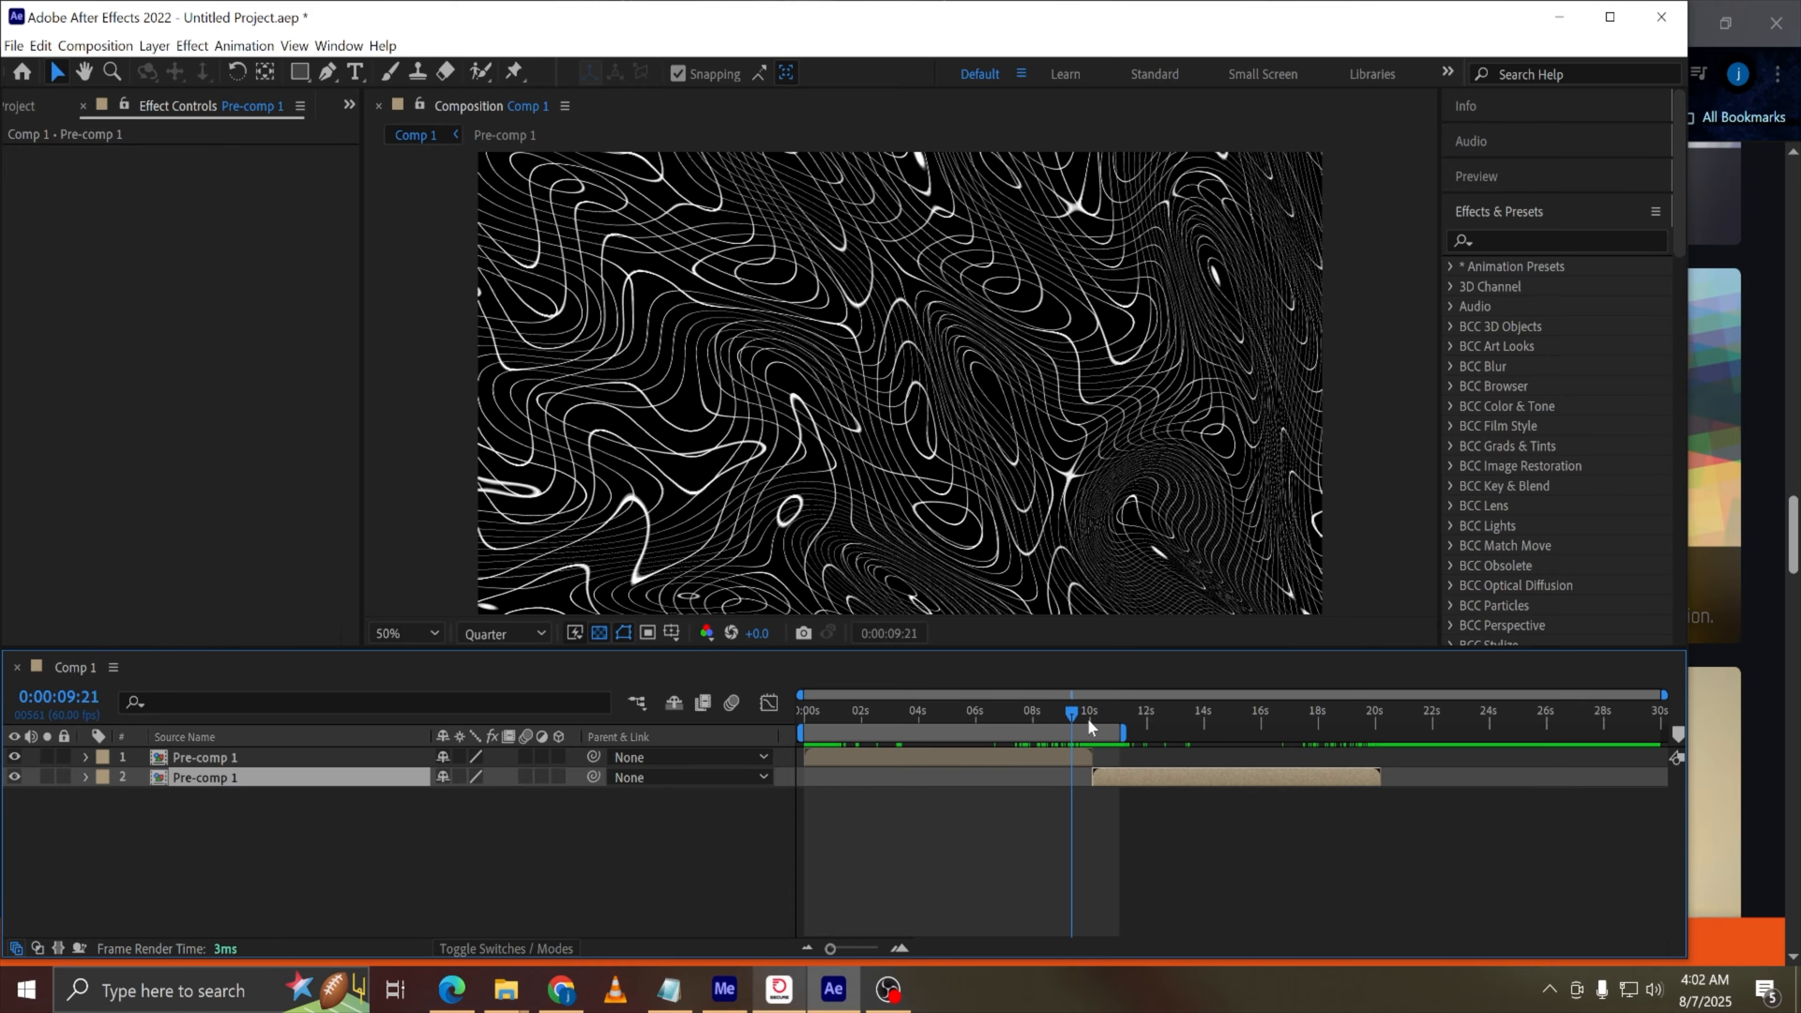
pyautogui.press('space')
pyautogui.press('space')
pyautogui.moveTo(1088, 717); pyautogui.dragTo(734, 717)
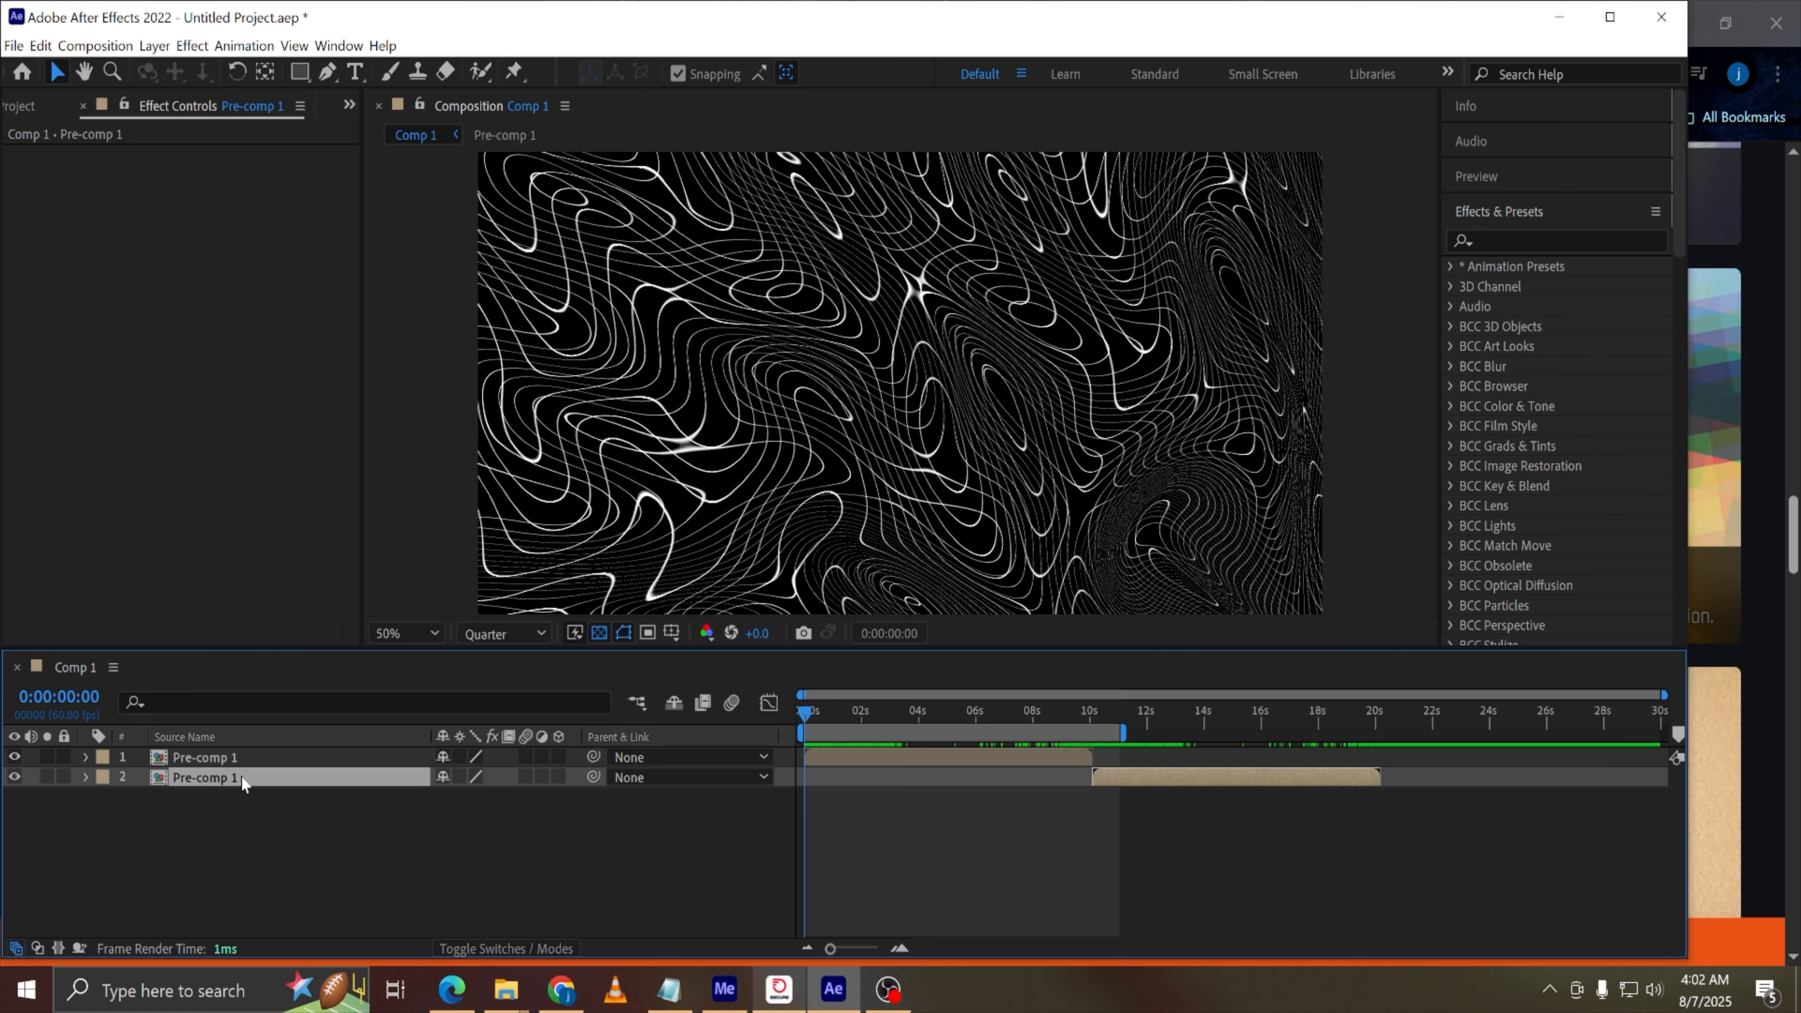
# Move the duplicate layer to start at zero, delete it, and undo the last two changes
pyautogui.press('[')
pyautogui.press('o')
pyautogui.press('n')
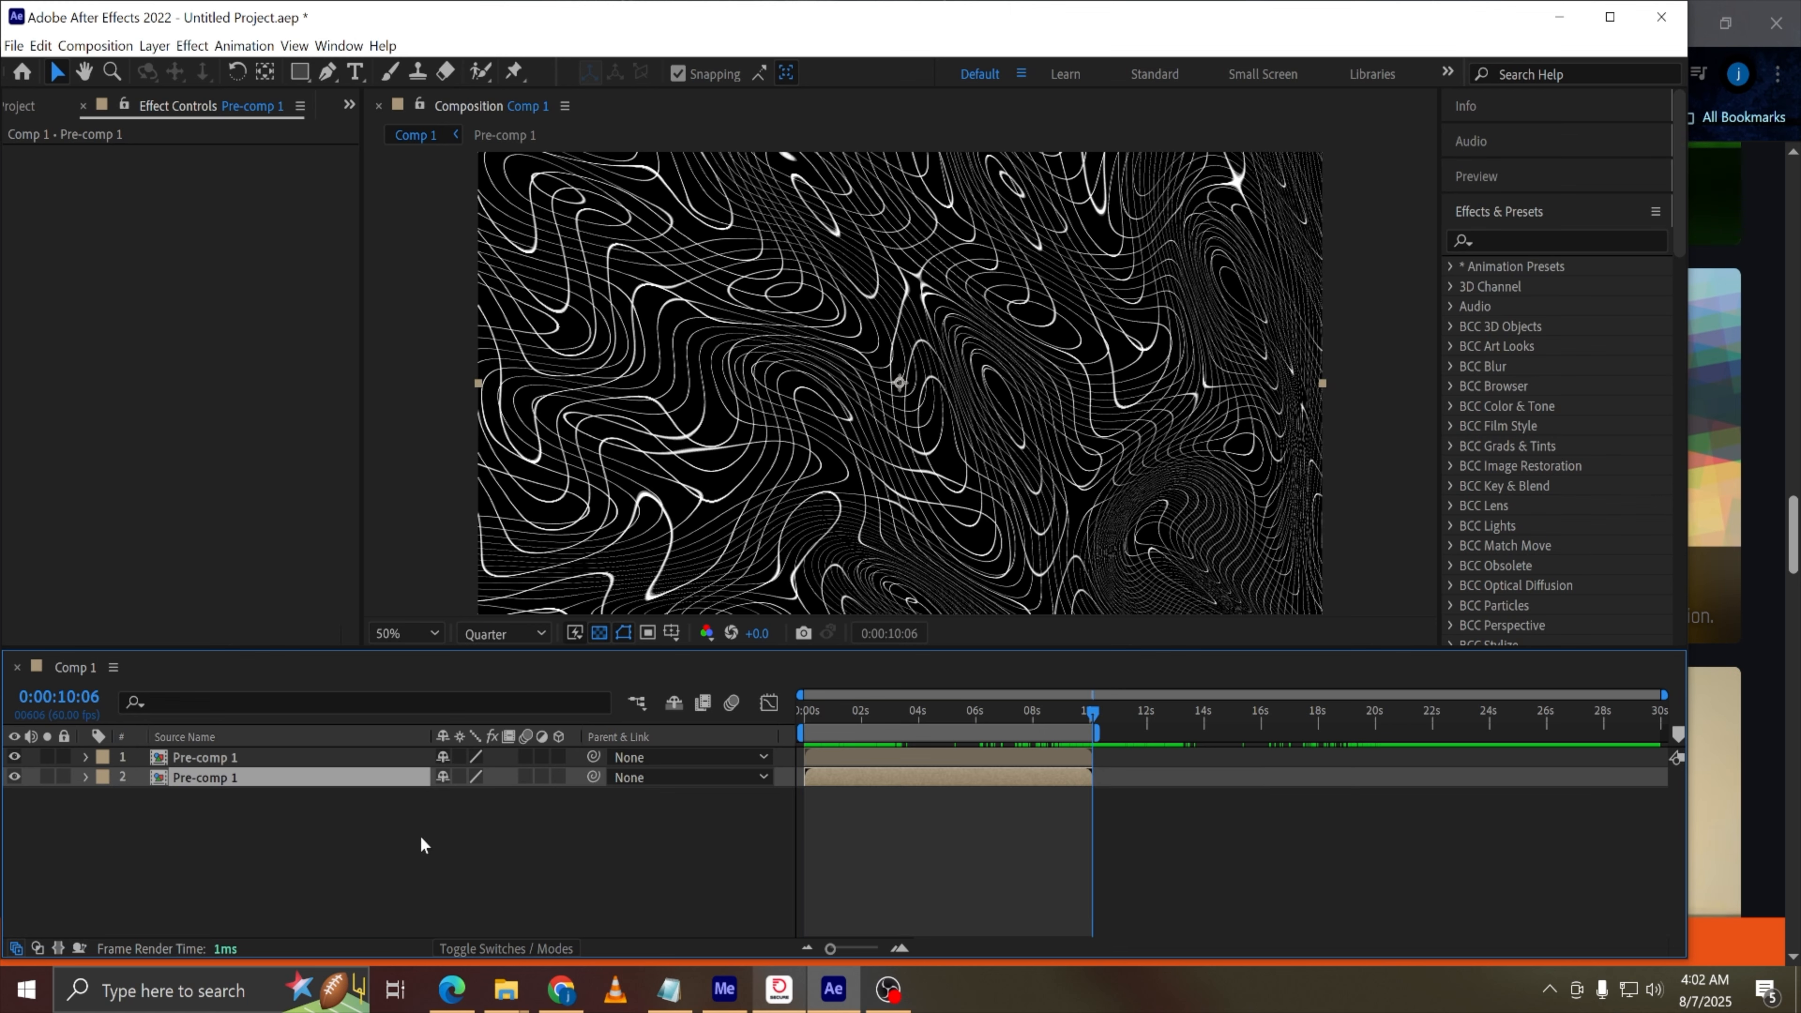
pyautogui.press('Delete')
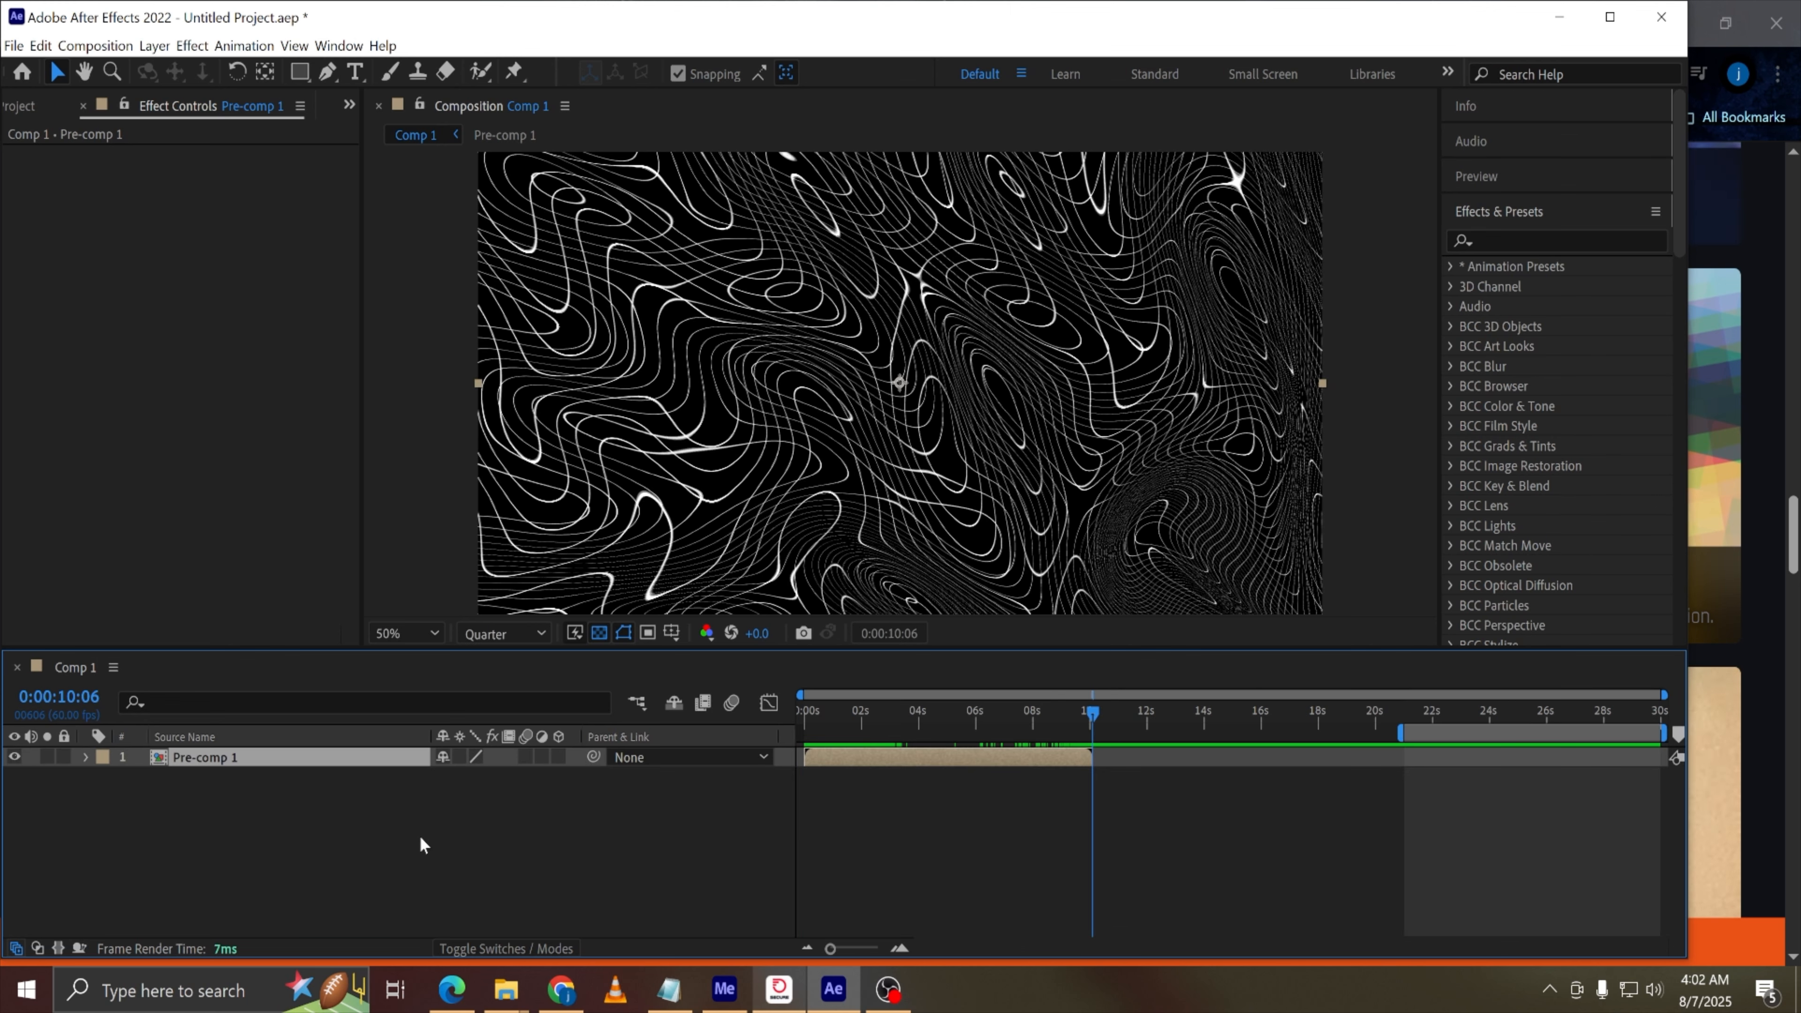
pyautogui.hotkey('ctrl', 'z')
pyautogui.hotkey('ctrl', 'z')
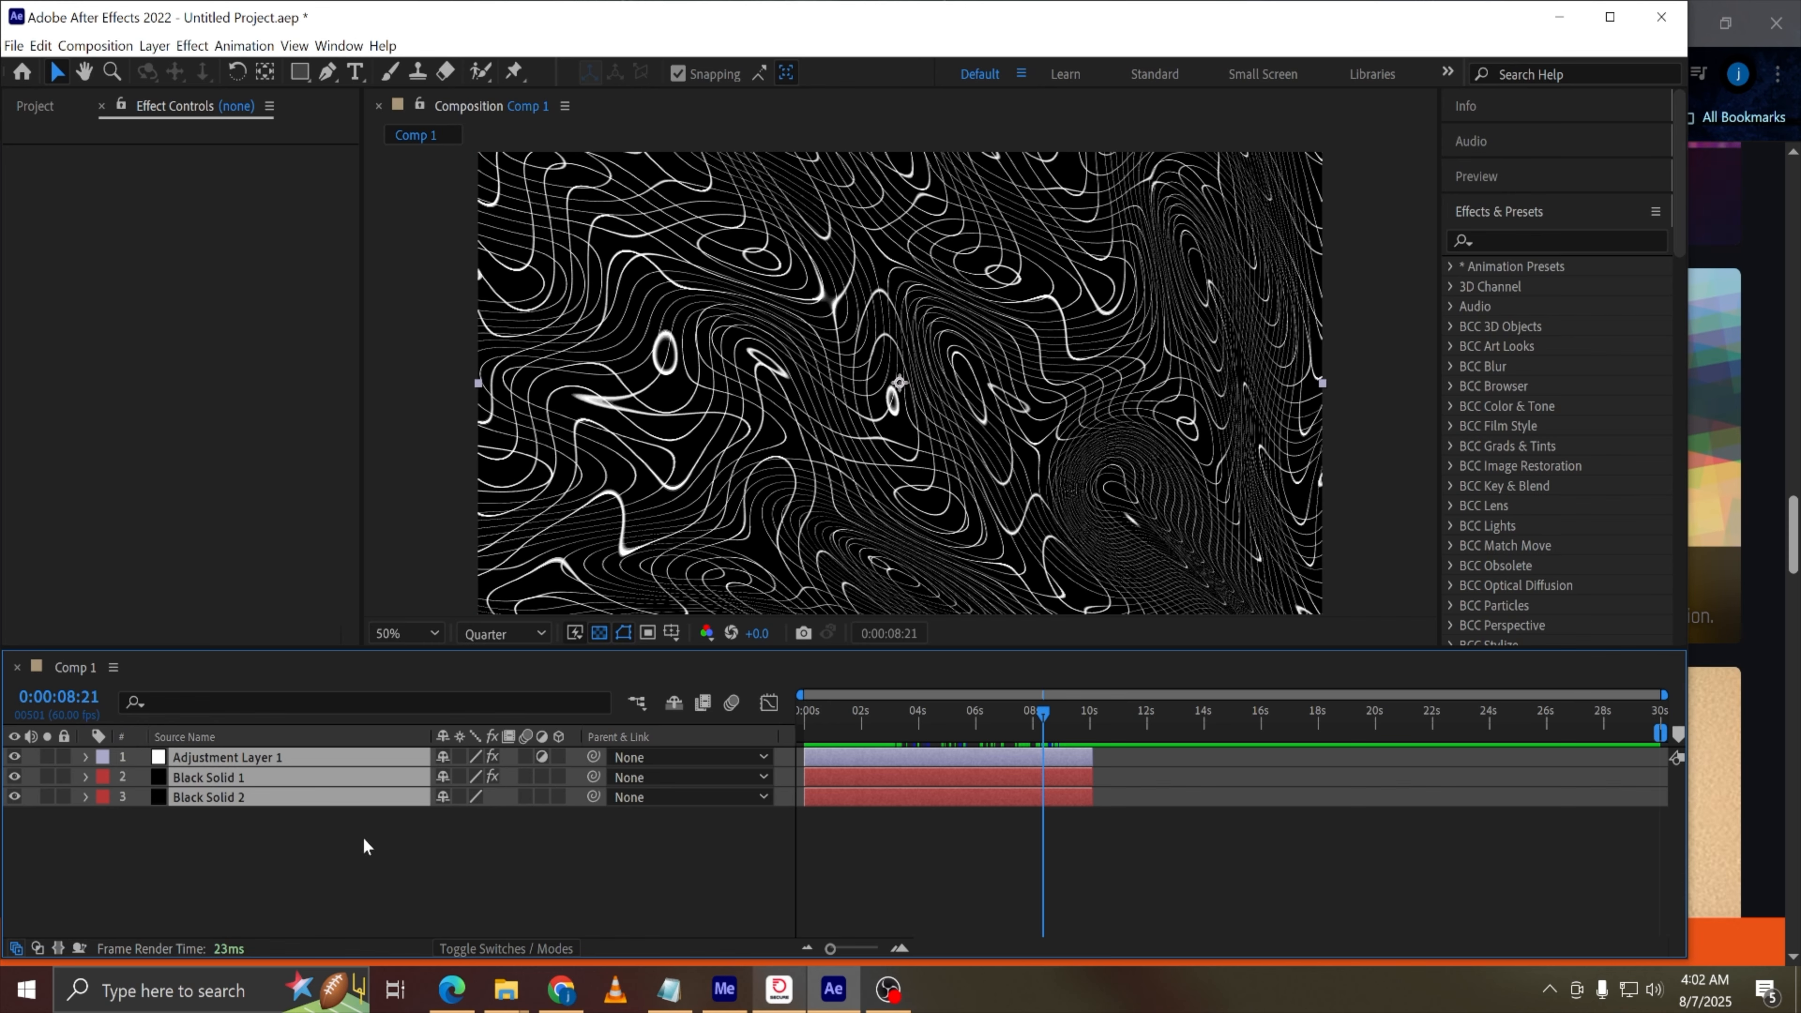
# Add drippy flippy.mp4 from the 2d AE complete folder in File Explorer and place it as the bottom layer
pyautogui.click(339, 855)
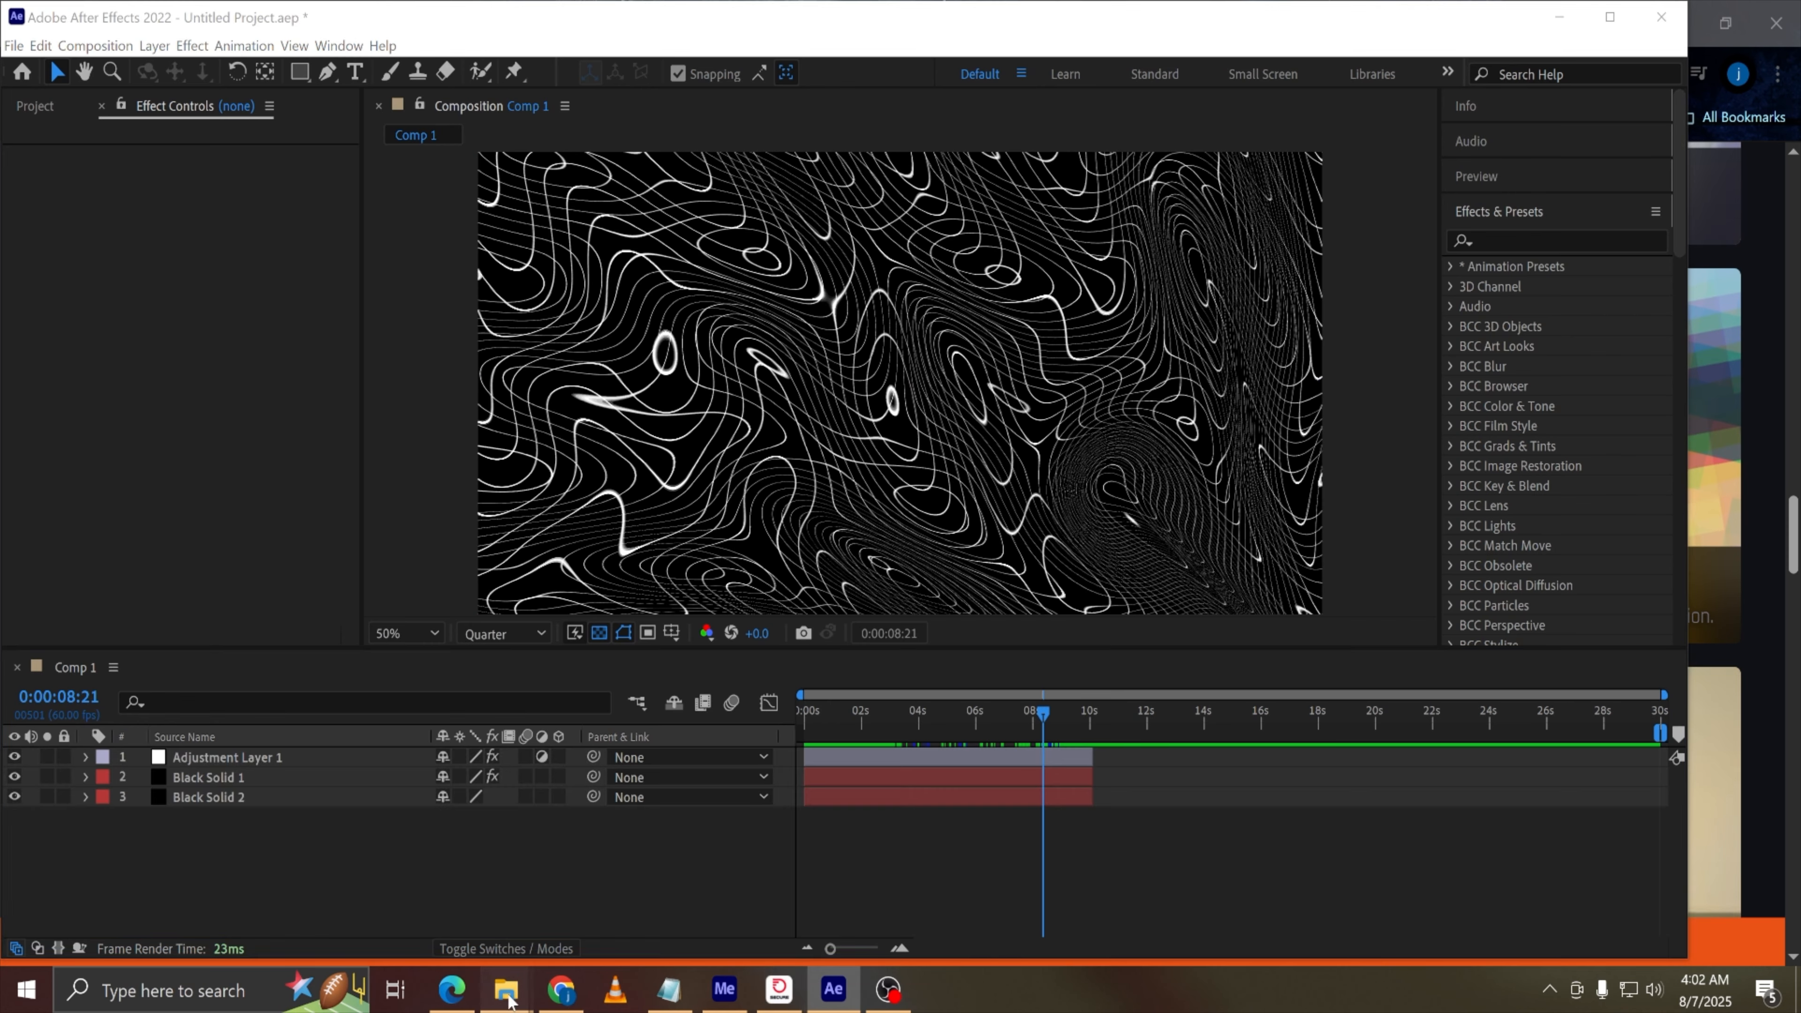
pyautogui.moveTo(506, 990)
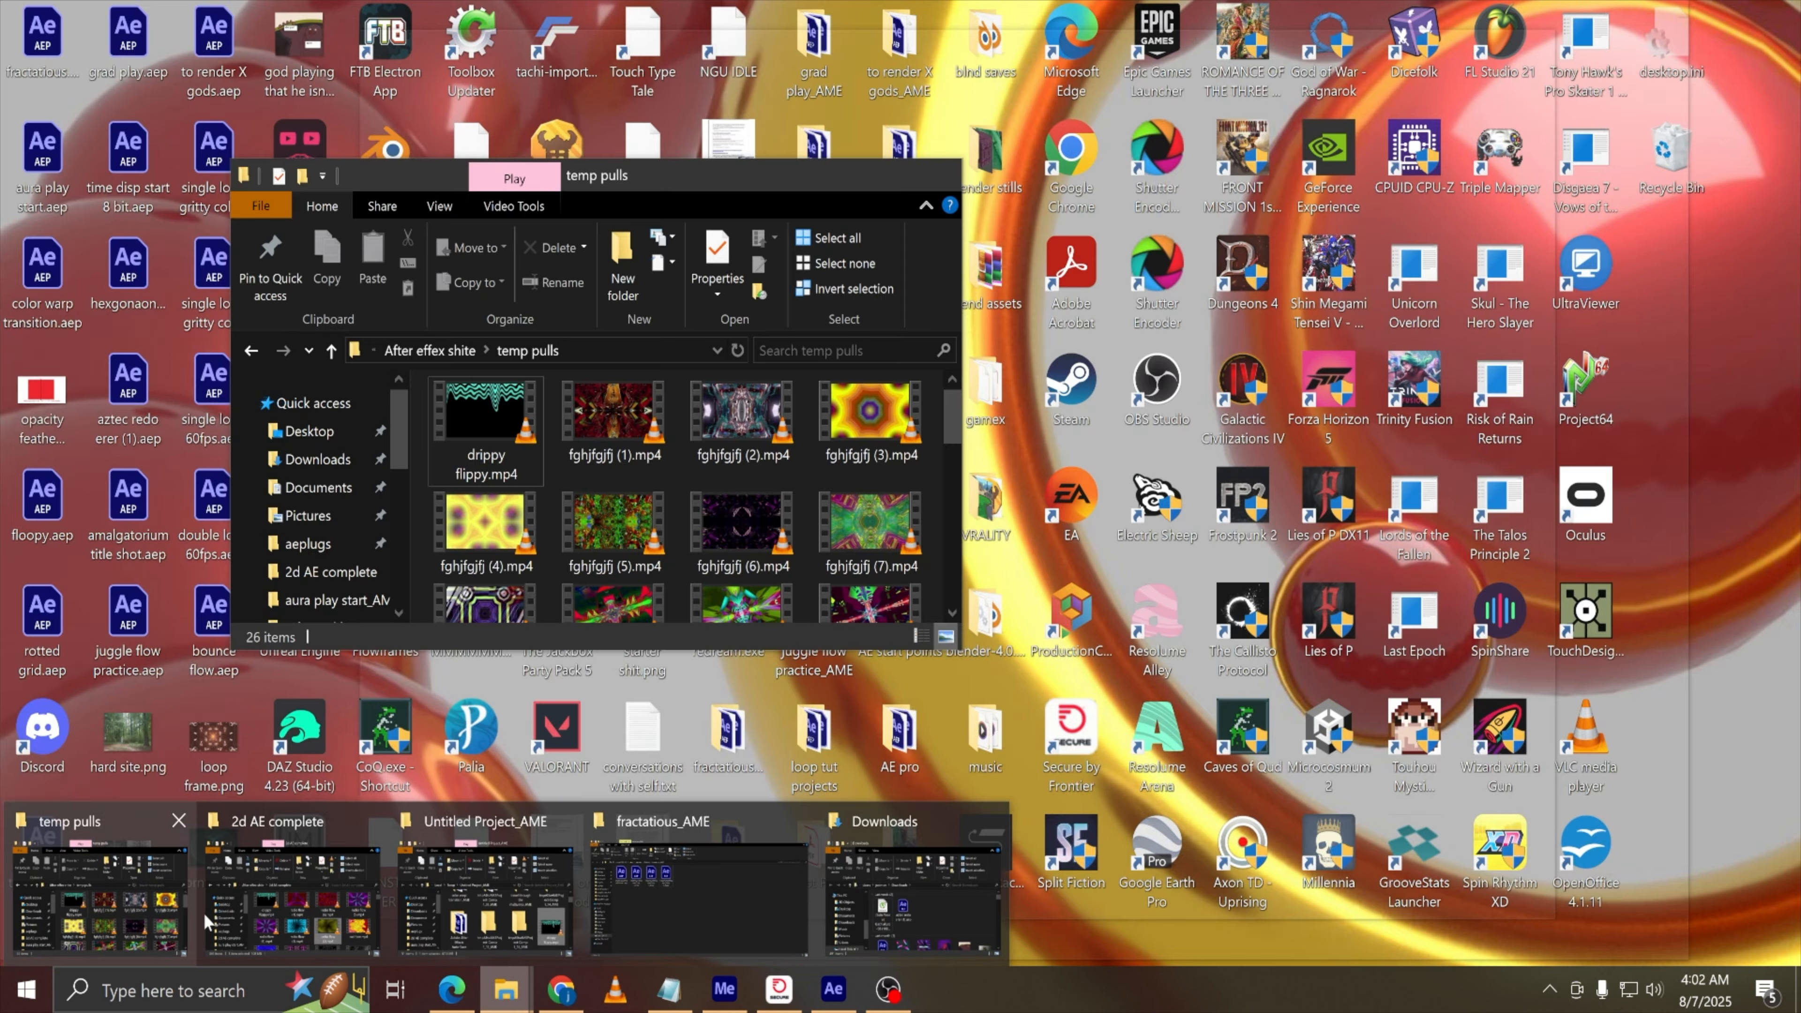
pyautogui.moveTo(280, 922)
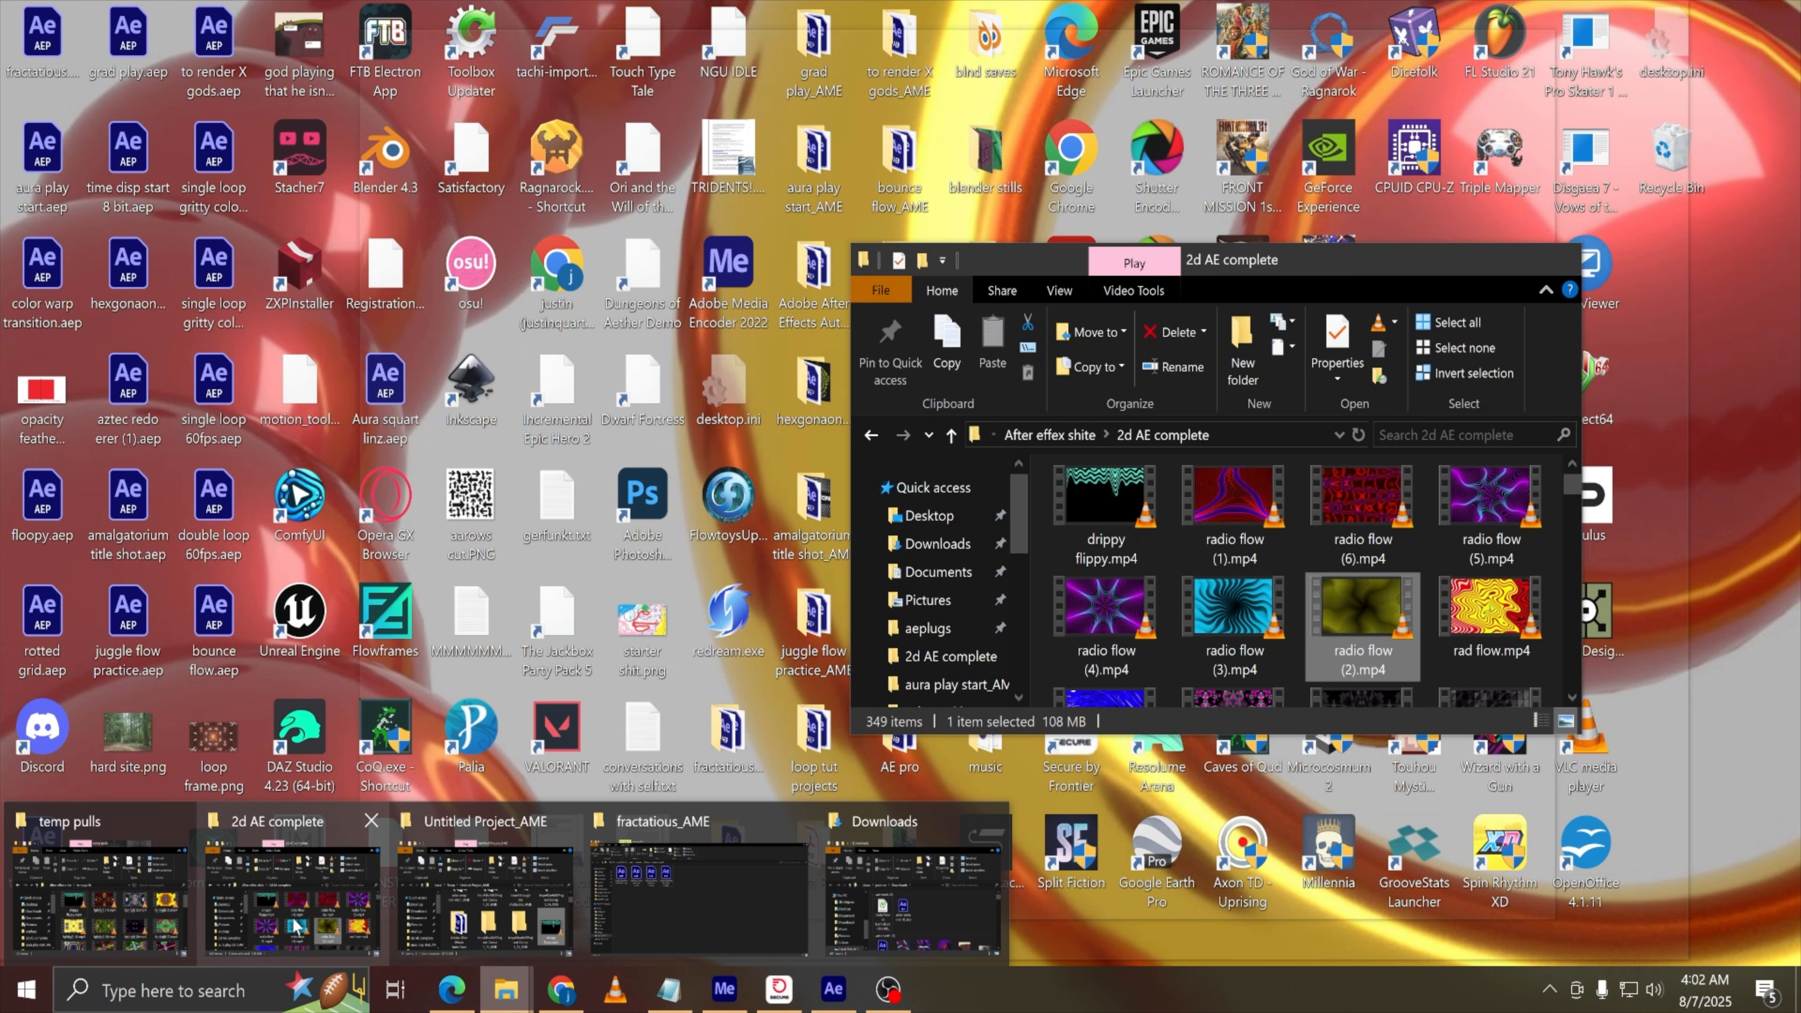
pyautogui.click(296, 926)
pyautogui.moveTo(1099, 511); pyautogui.dragTo(509, 824)
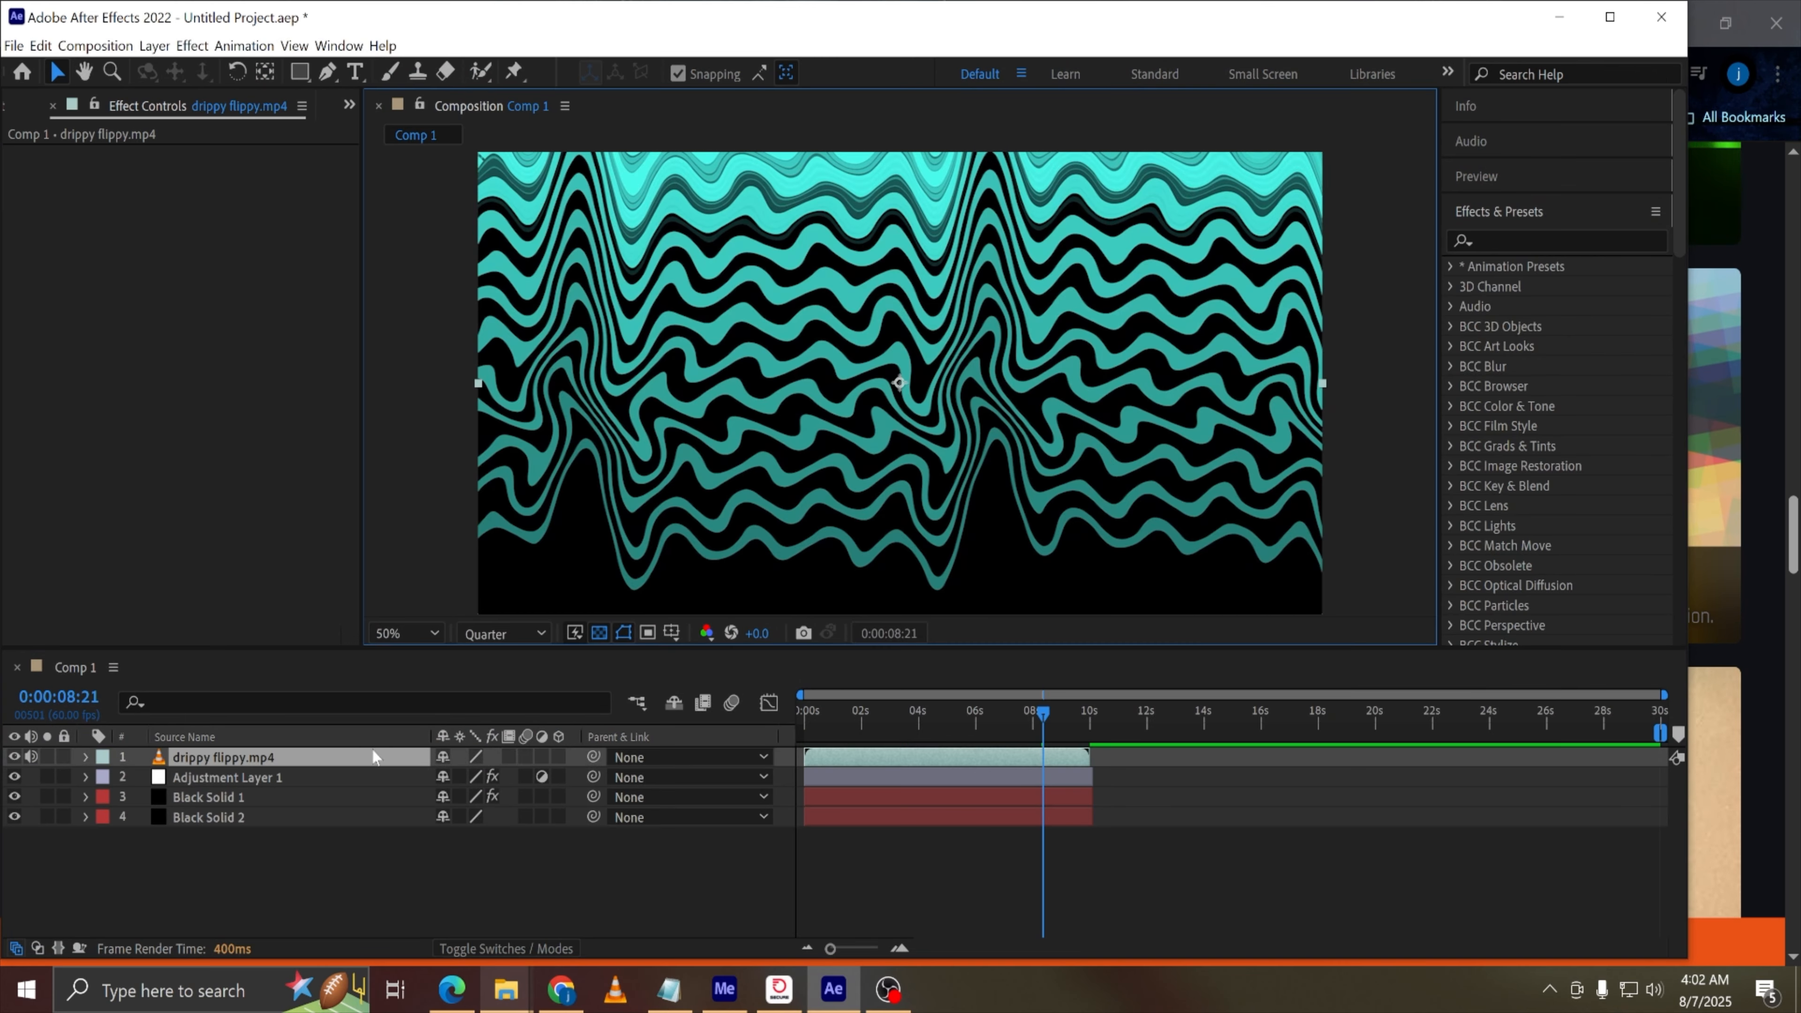
pyautogui.moveTo(255, 756); pyautogui.dragTo(316, 884)
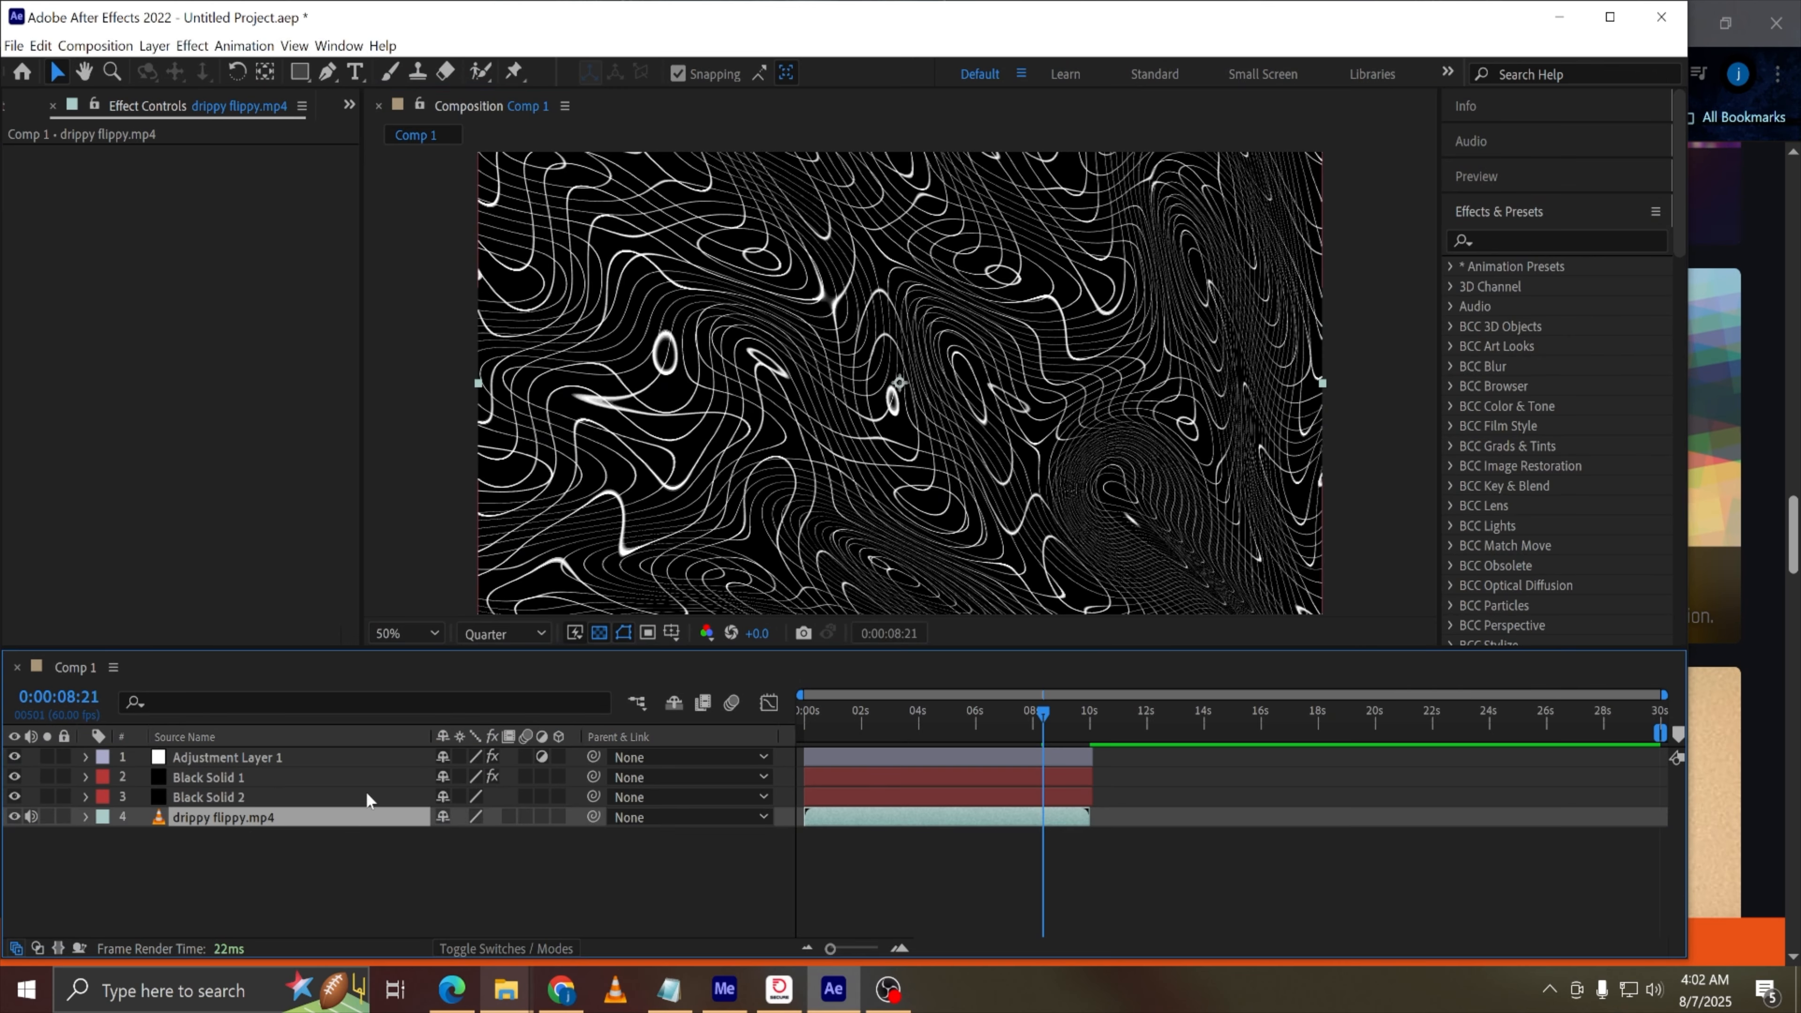
# Delete the Black Solid 1 and Black Solid 2 layers from the composition
pyautogui.moveTo(1005, 717); pyautogui.dragTo(761, 717)
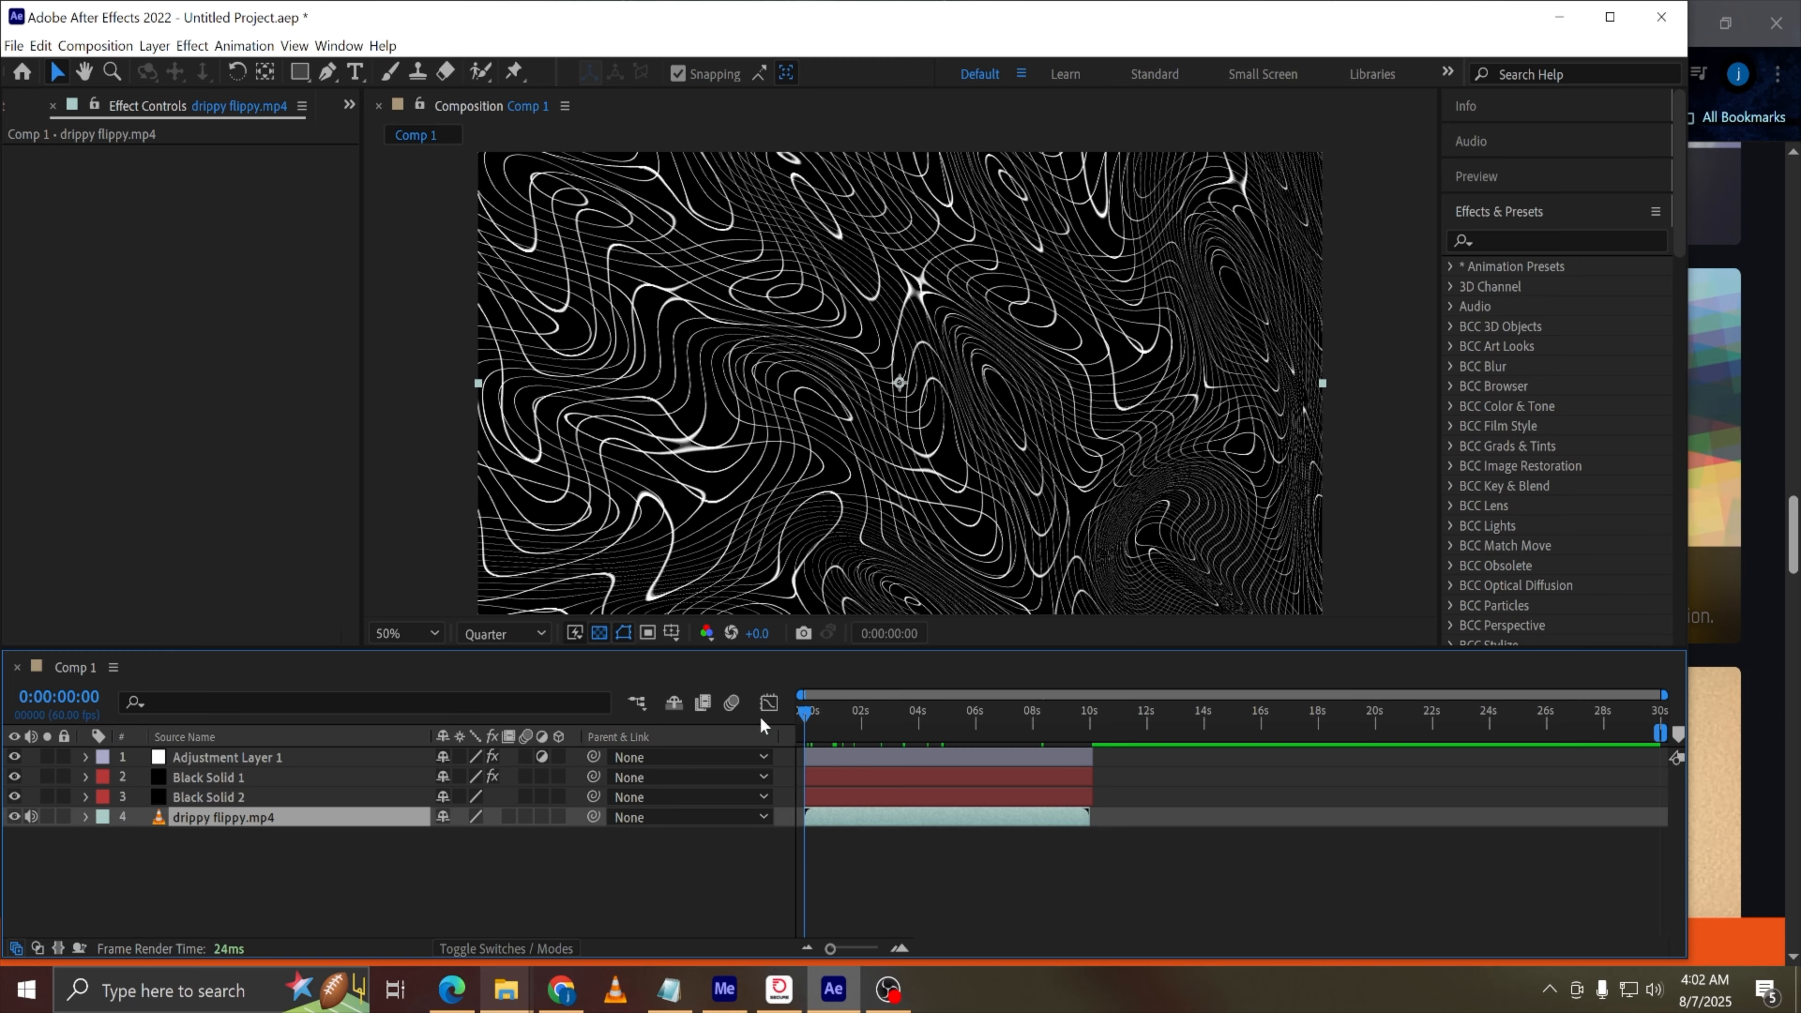
pyautogui.click(216, 777)
pyautogui.keyDown('shift'); pyautogui.click(221, 797); pyautogui.keyUp('shift')
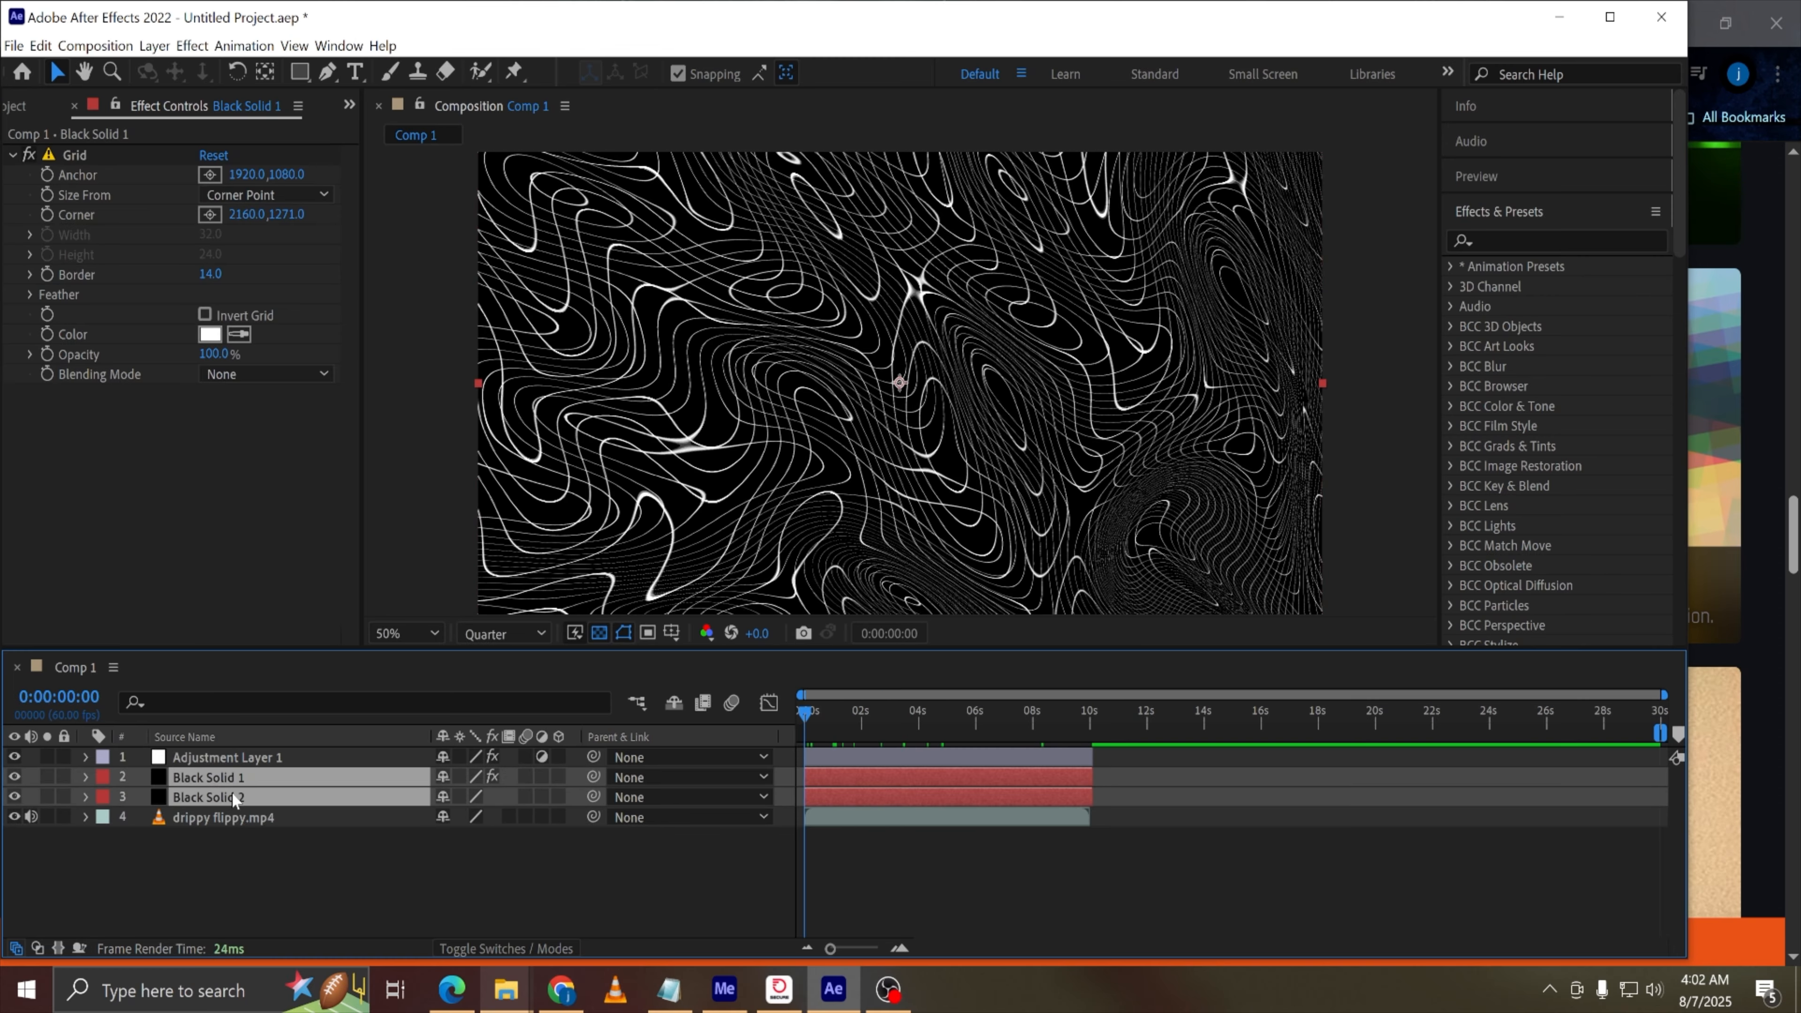
pyautogui.press('Delete')
# Preview the drippy flippy video under the adjustment layer, toggling the adjustment layer's visibility off and on
pyautogui.moveTo(848, 725); pyautogui.dragTo(949, 719)
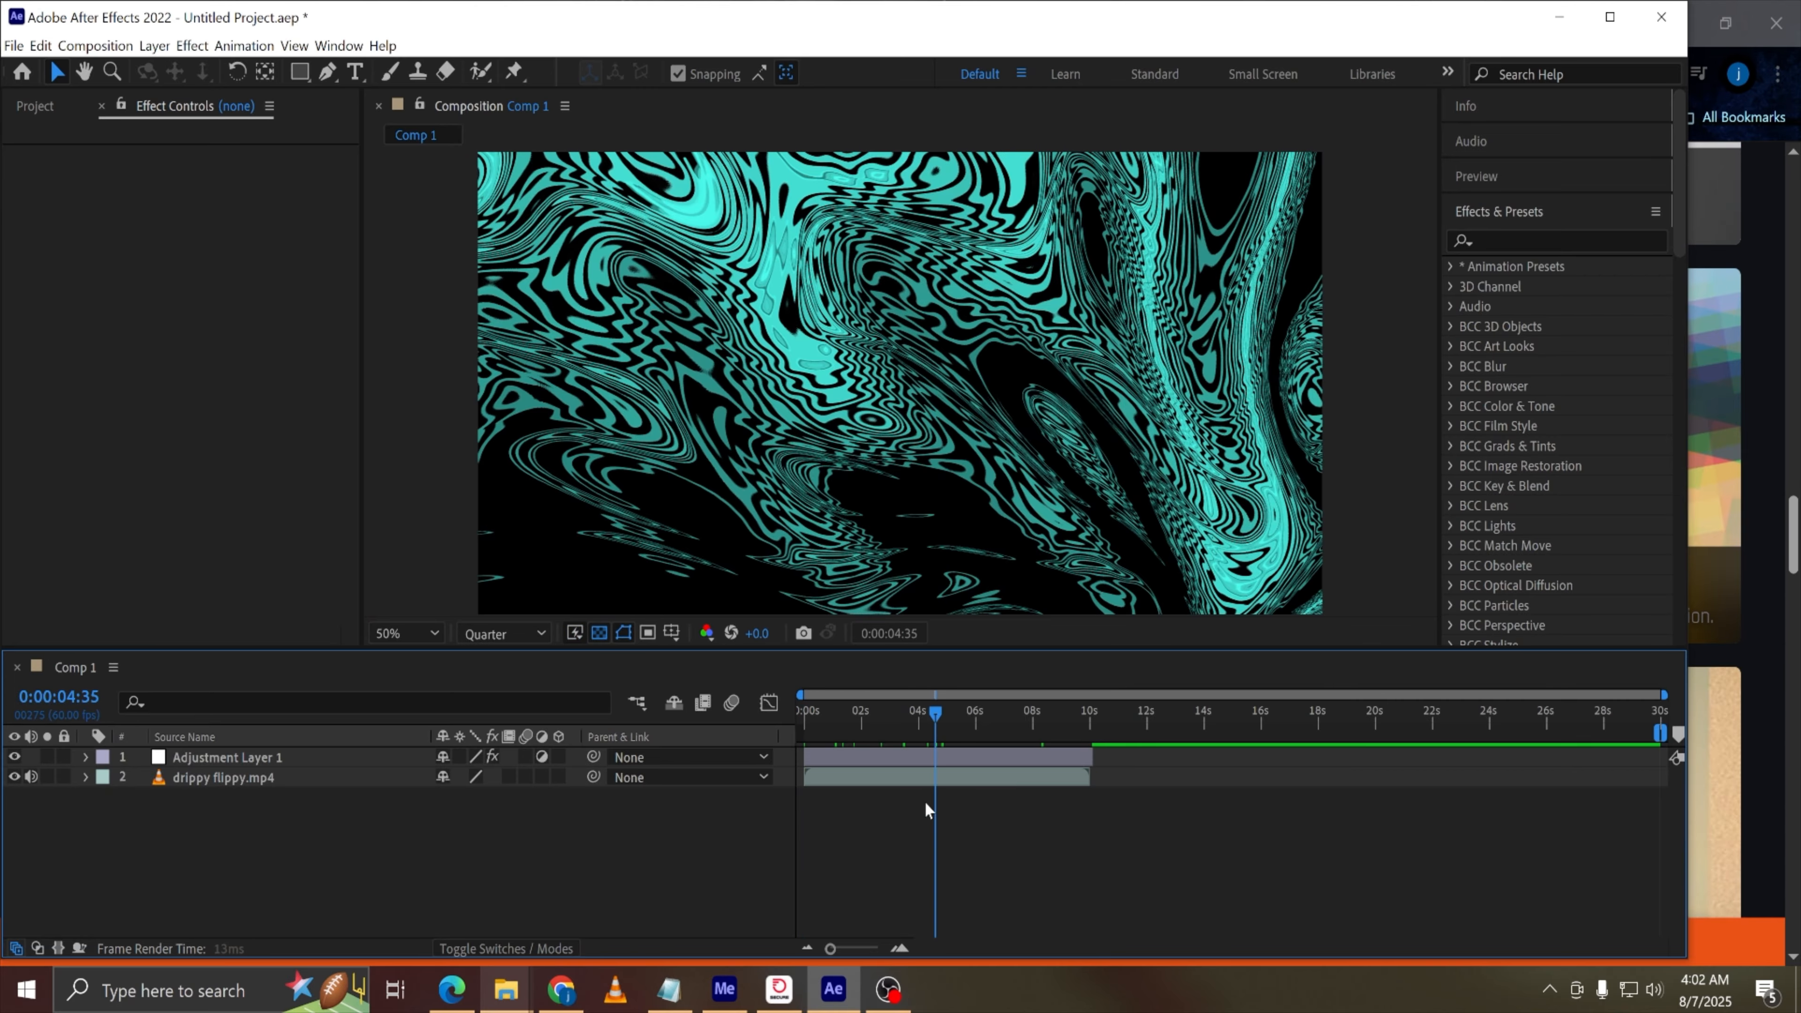
pyautogui.press('space')
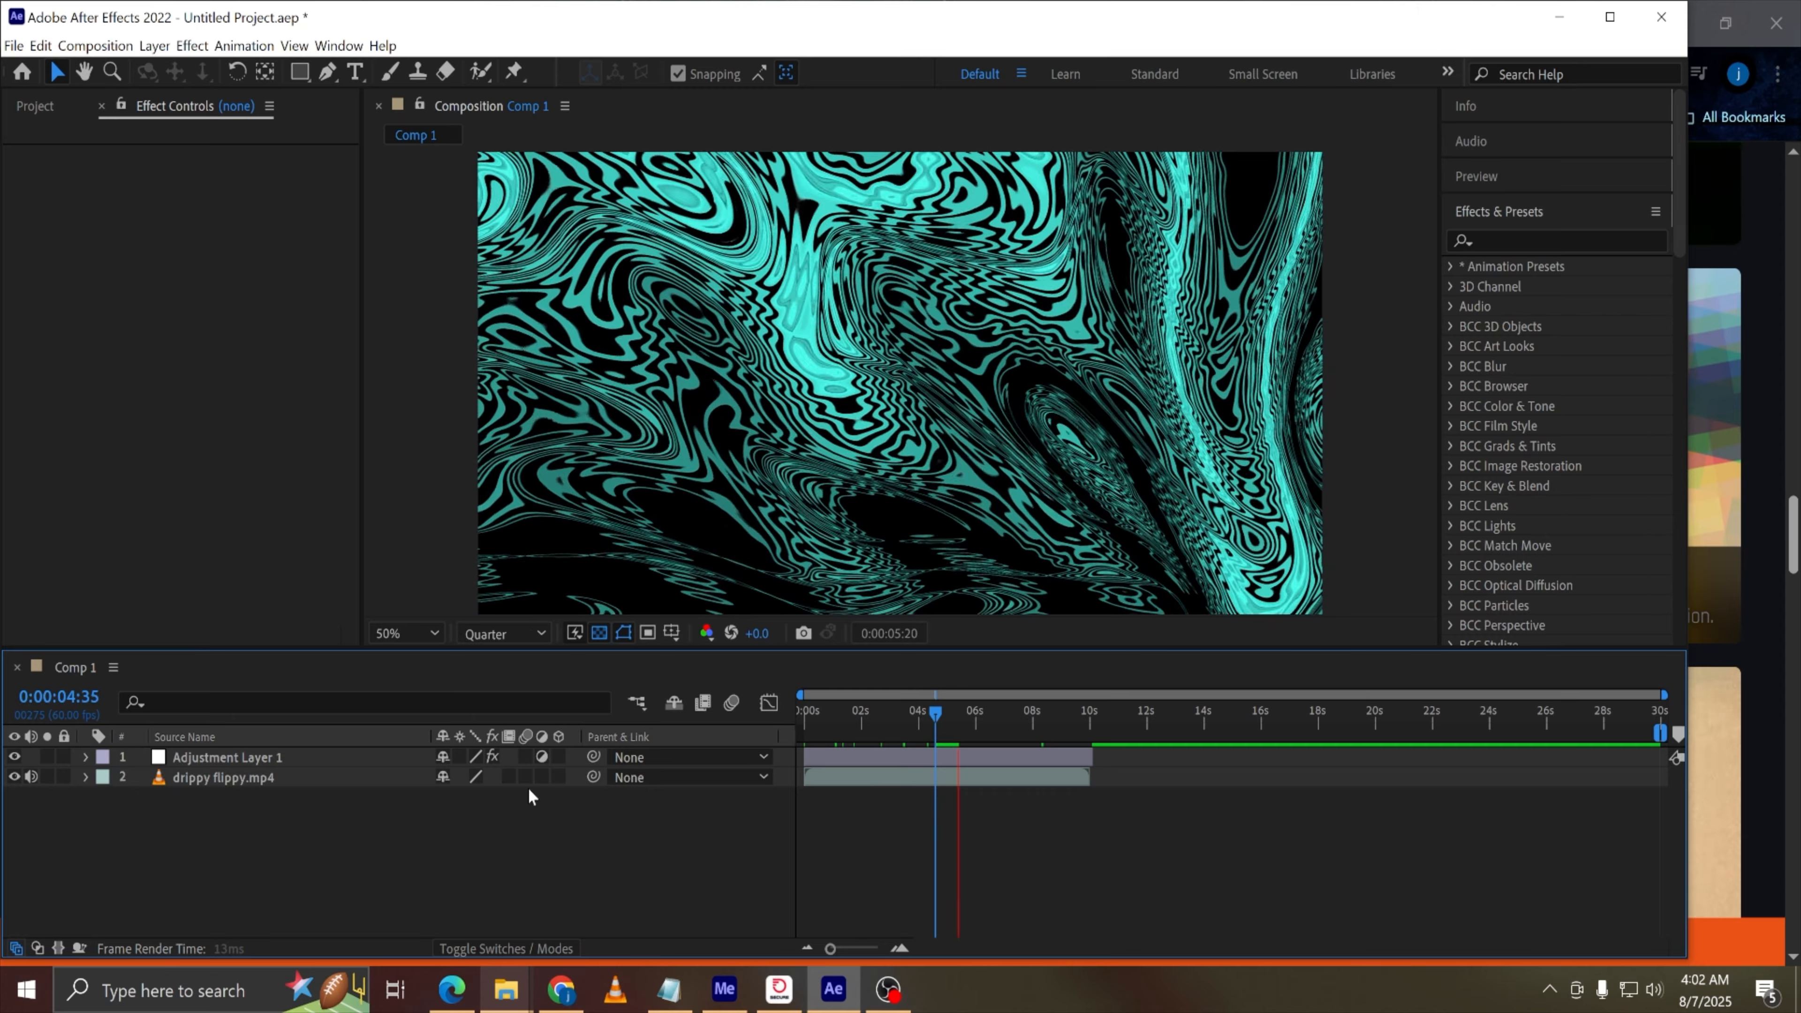
pyautogui.click(14, 758)
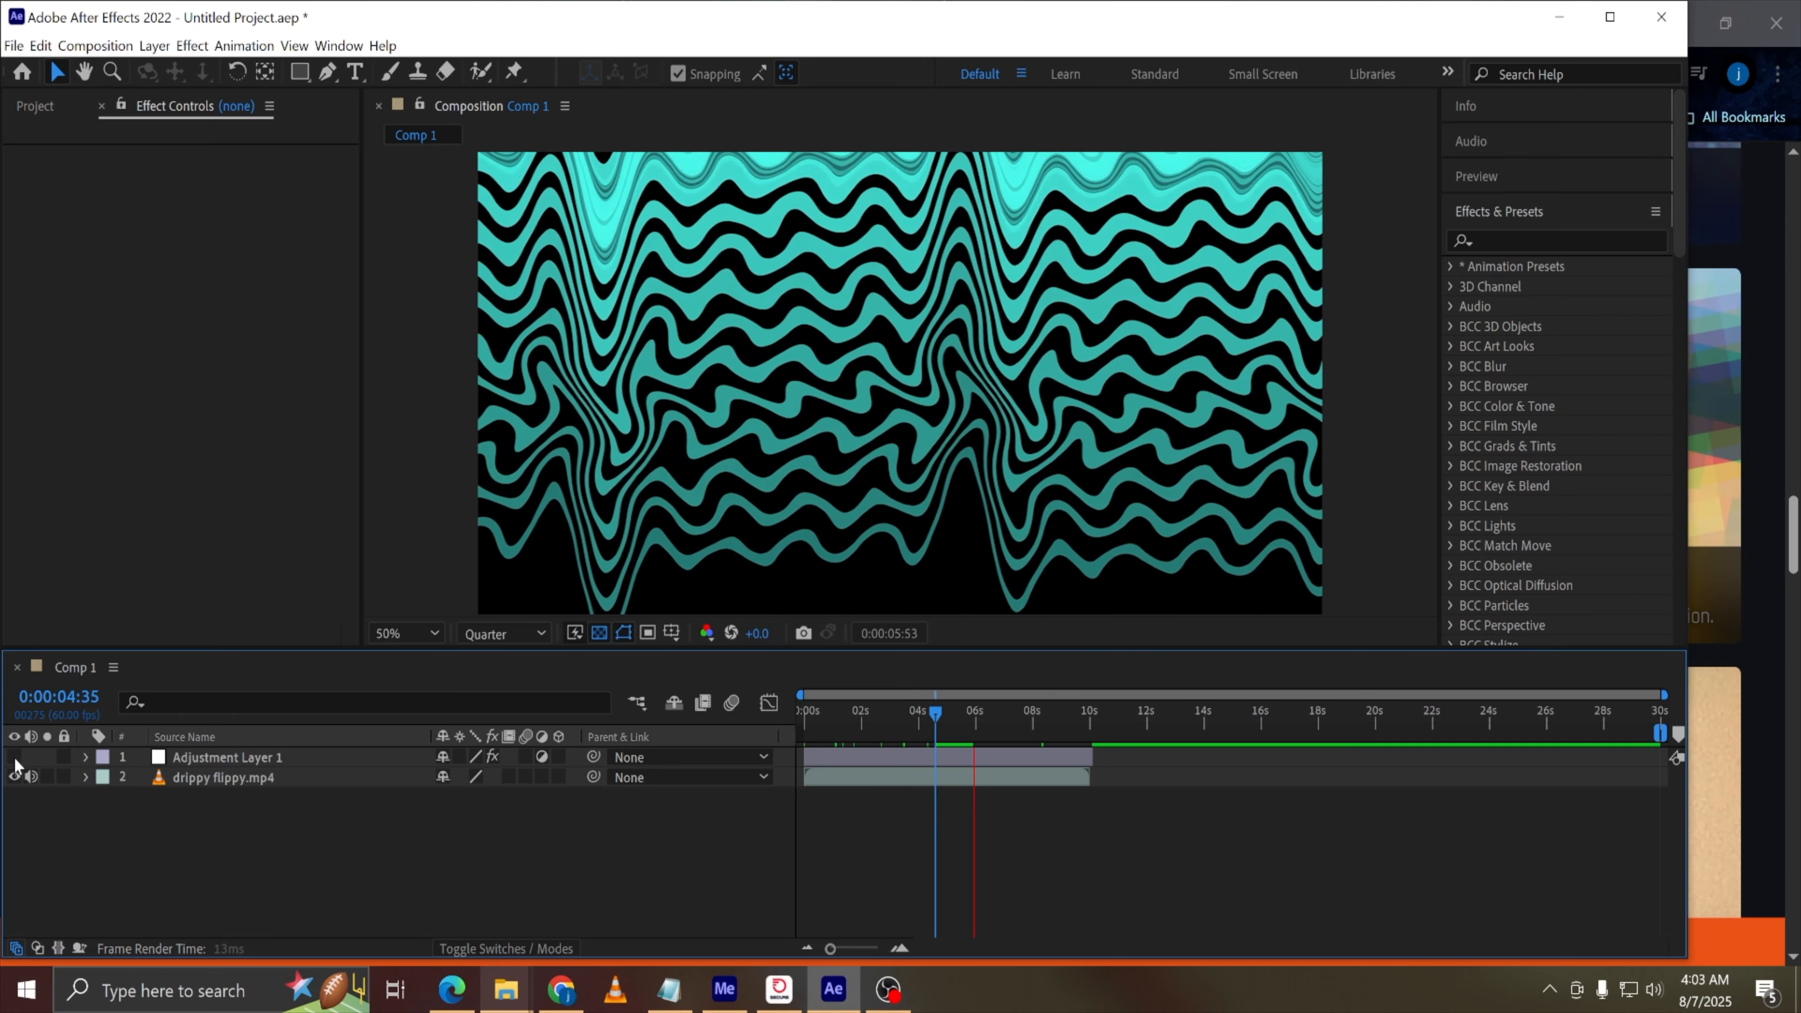
pyautogui.click(14, 758)
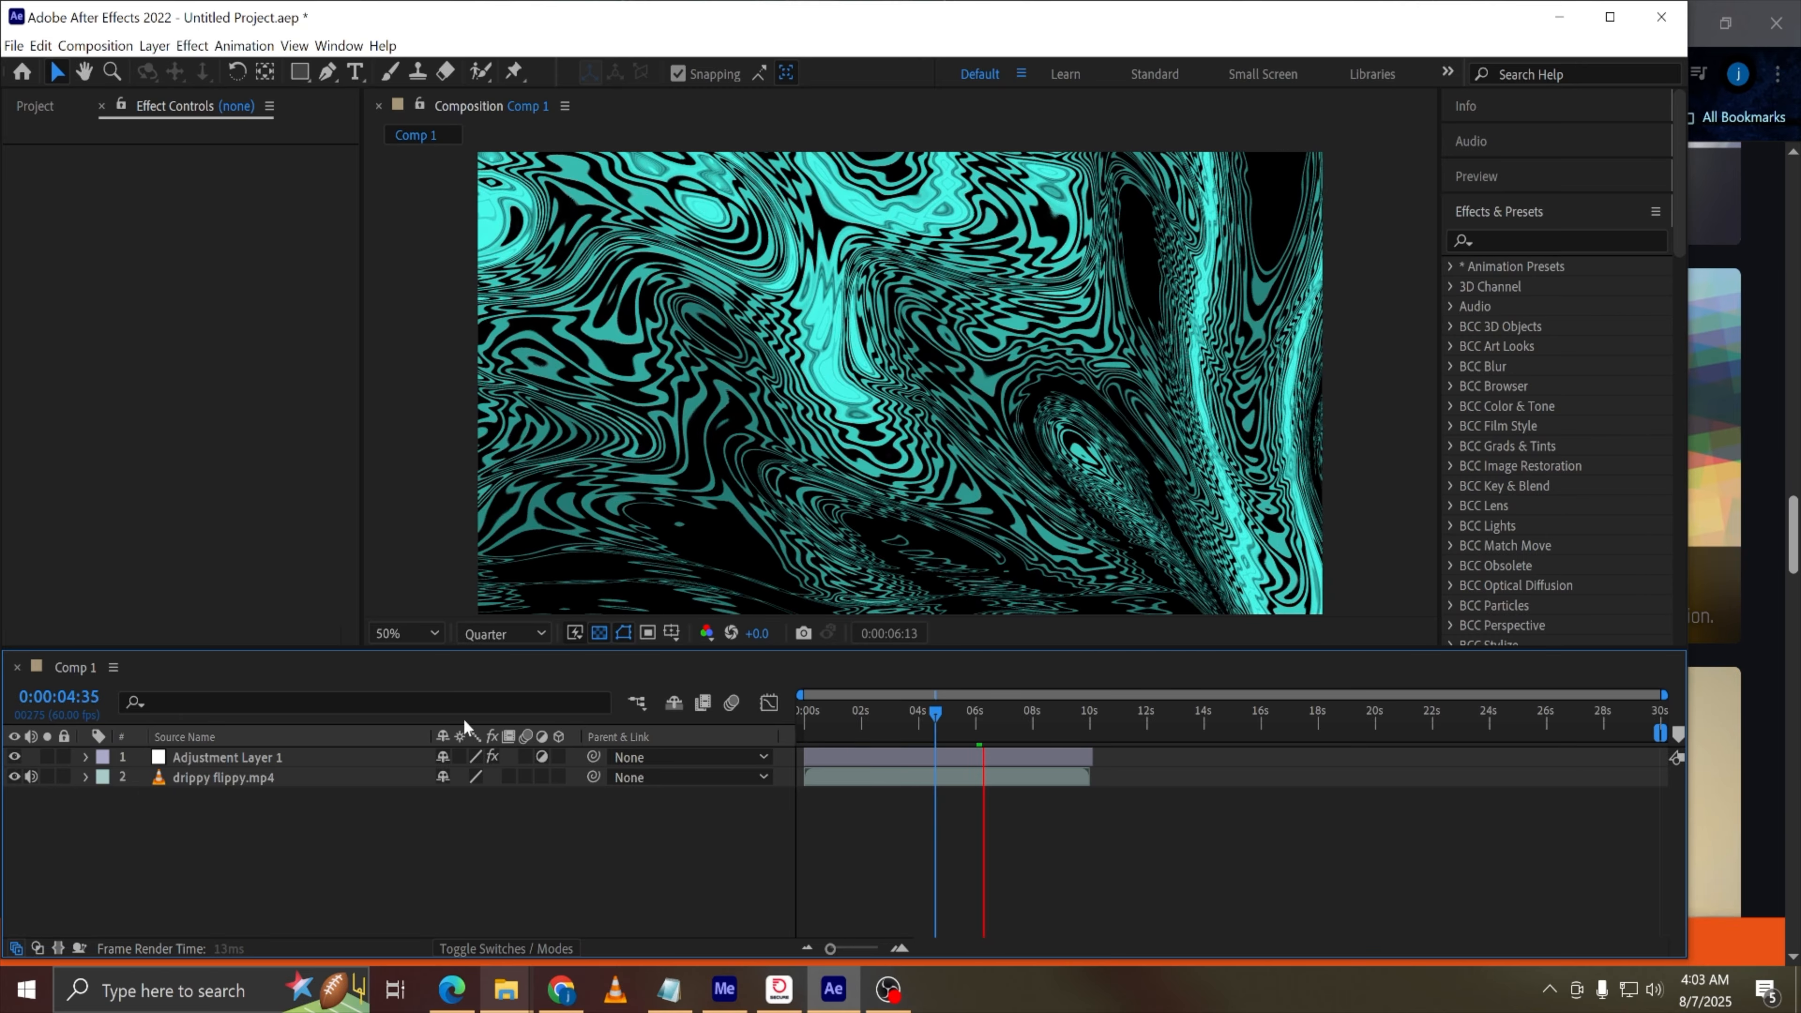
# Scrub through the first ten seconds of the timeline to review the warped video
pyautogui.click(840, 711)
pyautogui.moveTo(842, 713); pyautogui.dragTo(747, 725)
pyautogui.moveTo(863, 718); pyautogui.dragTo(944, 714)
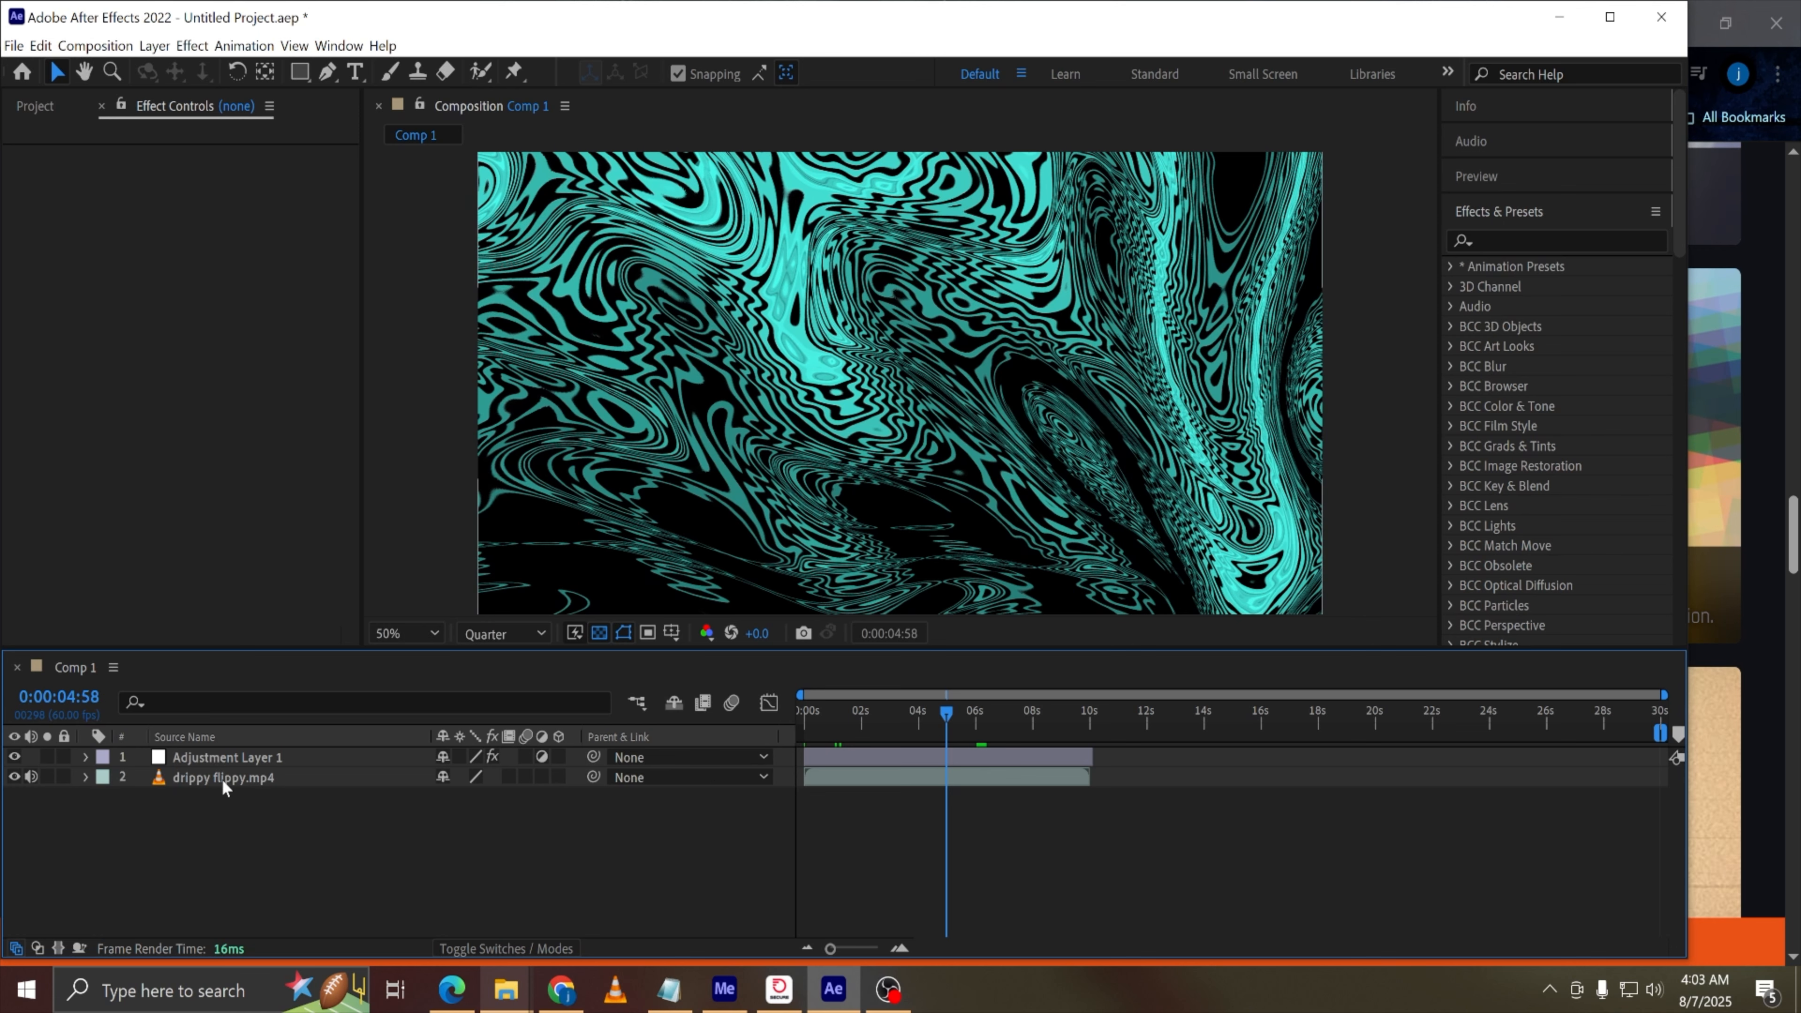
pyautogui.moveTo(977, 721); pyautogui.dragTo(1093, 723)
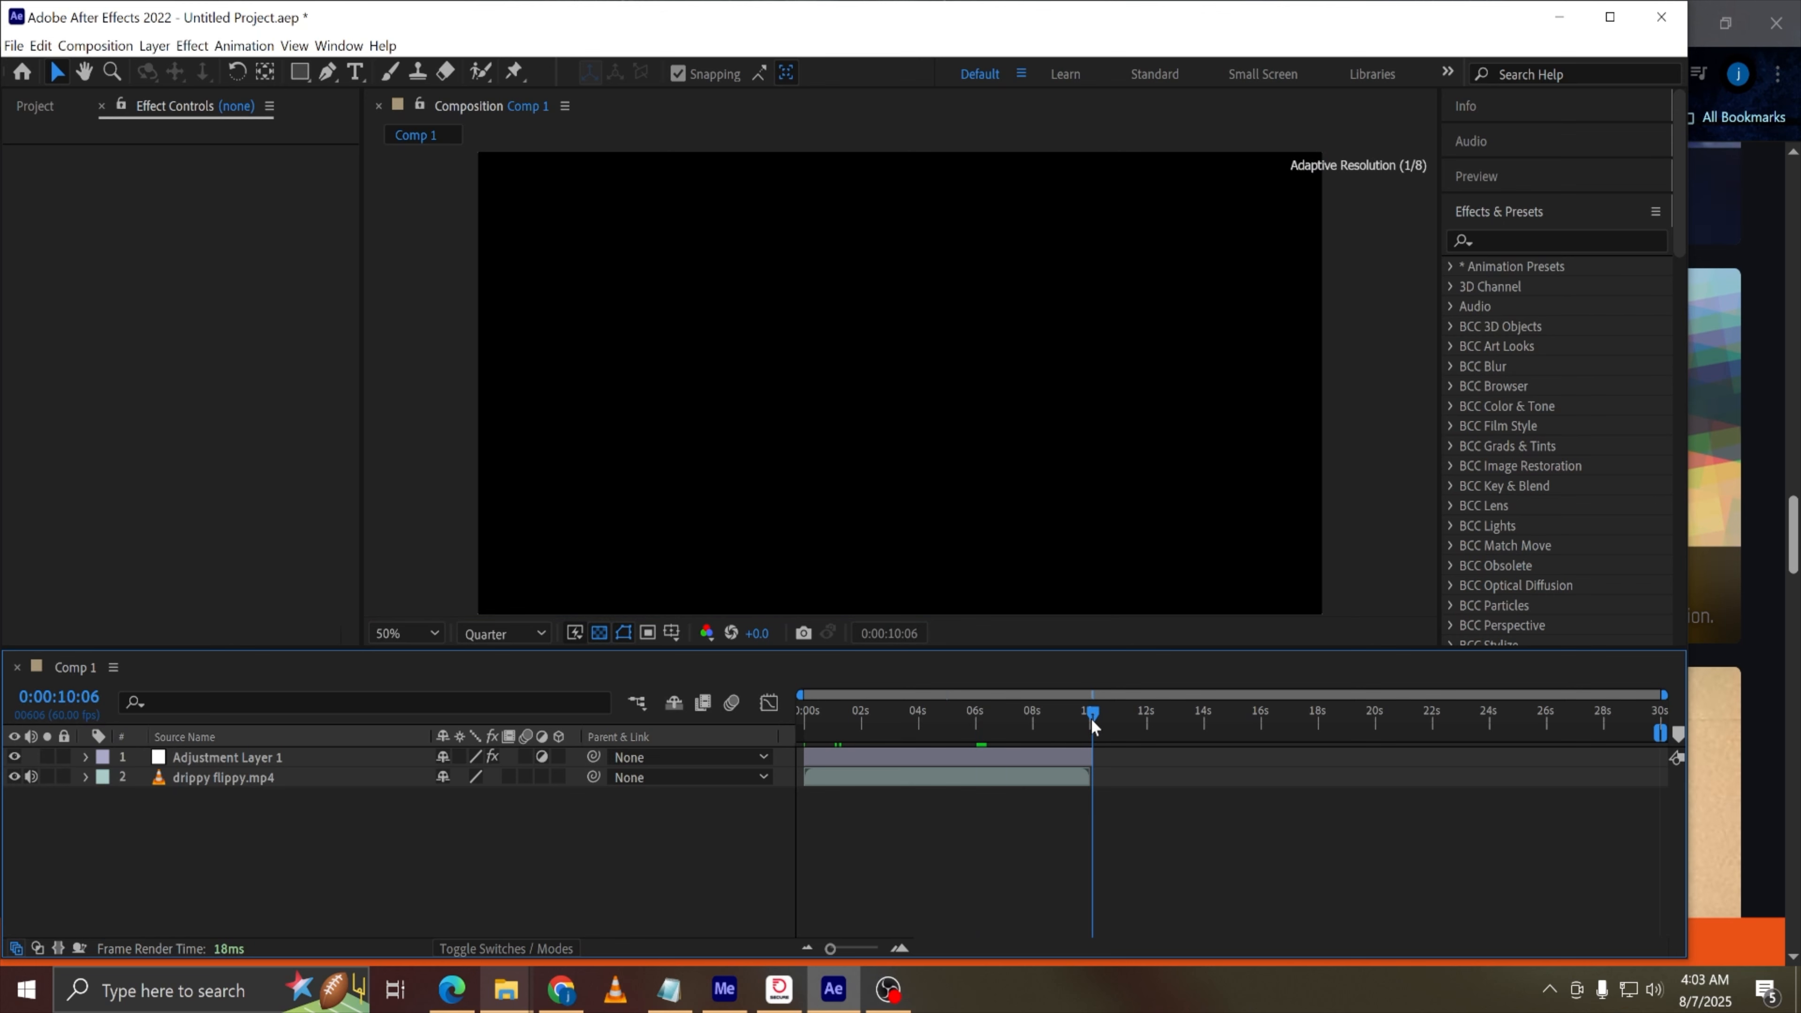
pyautogui.moveTo(1092, 717); pyautogui.dragTo(864, 730)
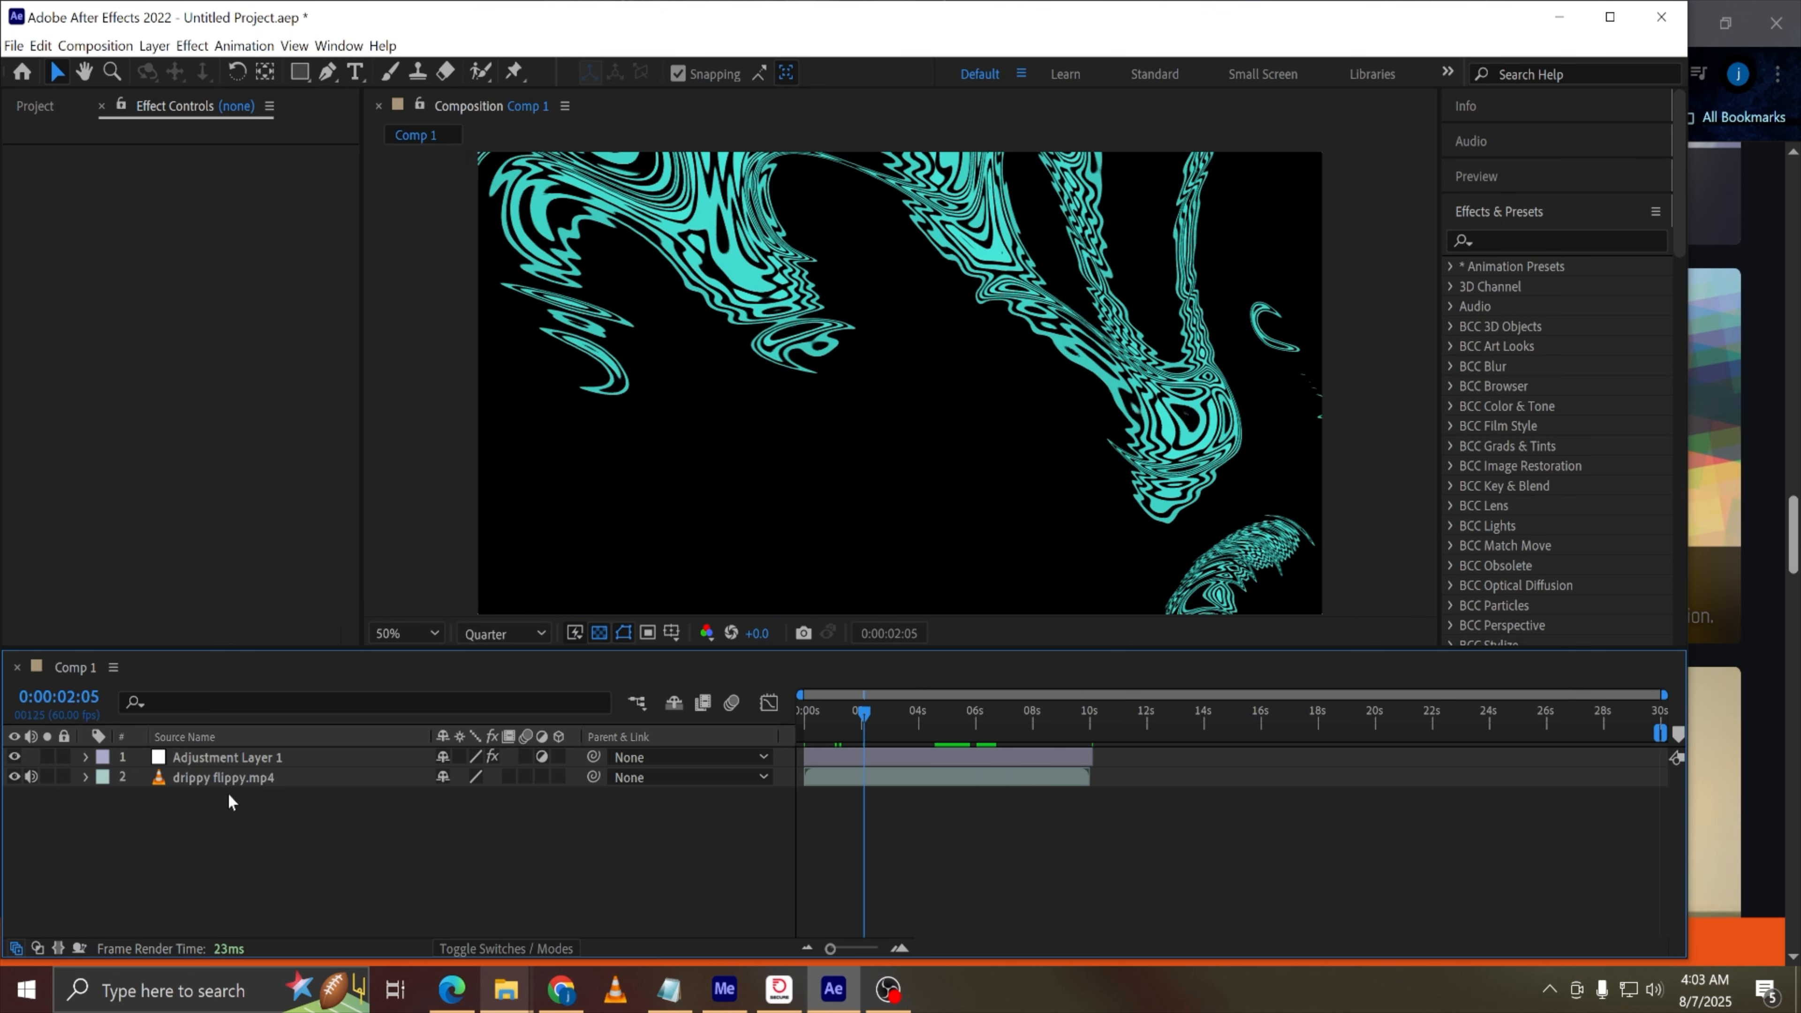
# Restore the two black solid layers and delete the drippy flippy.mp4 layer from the composition
pyautogui.click(239, 778)
pyautogui.press('Delete')
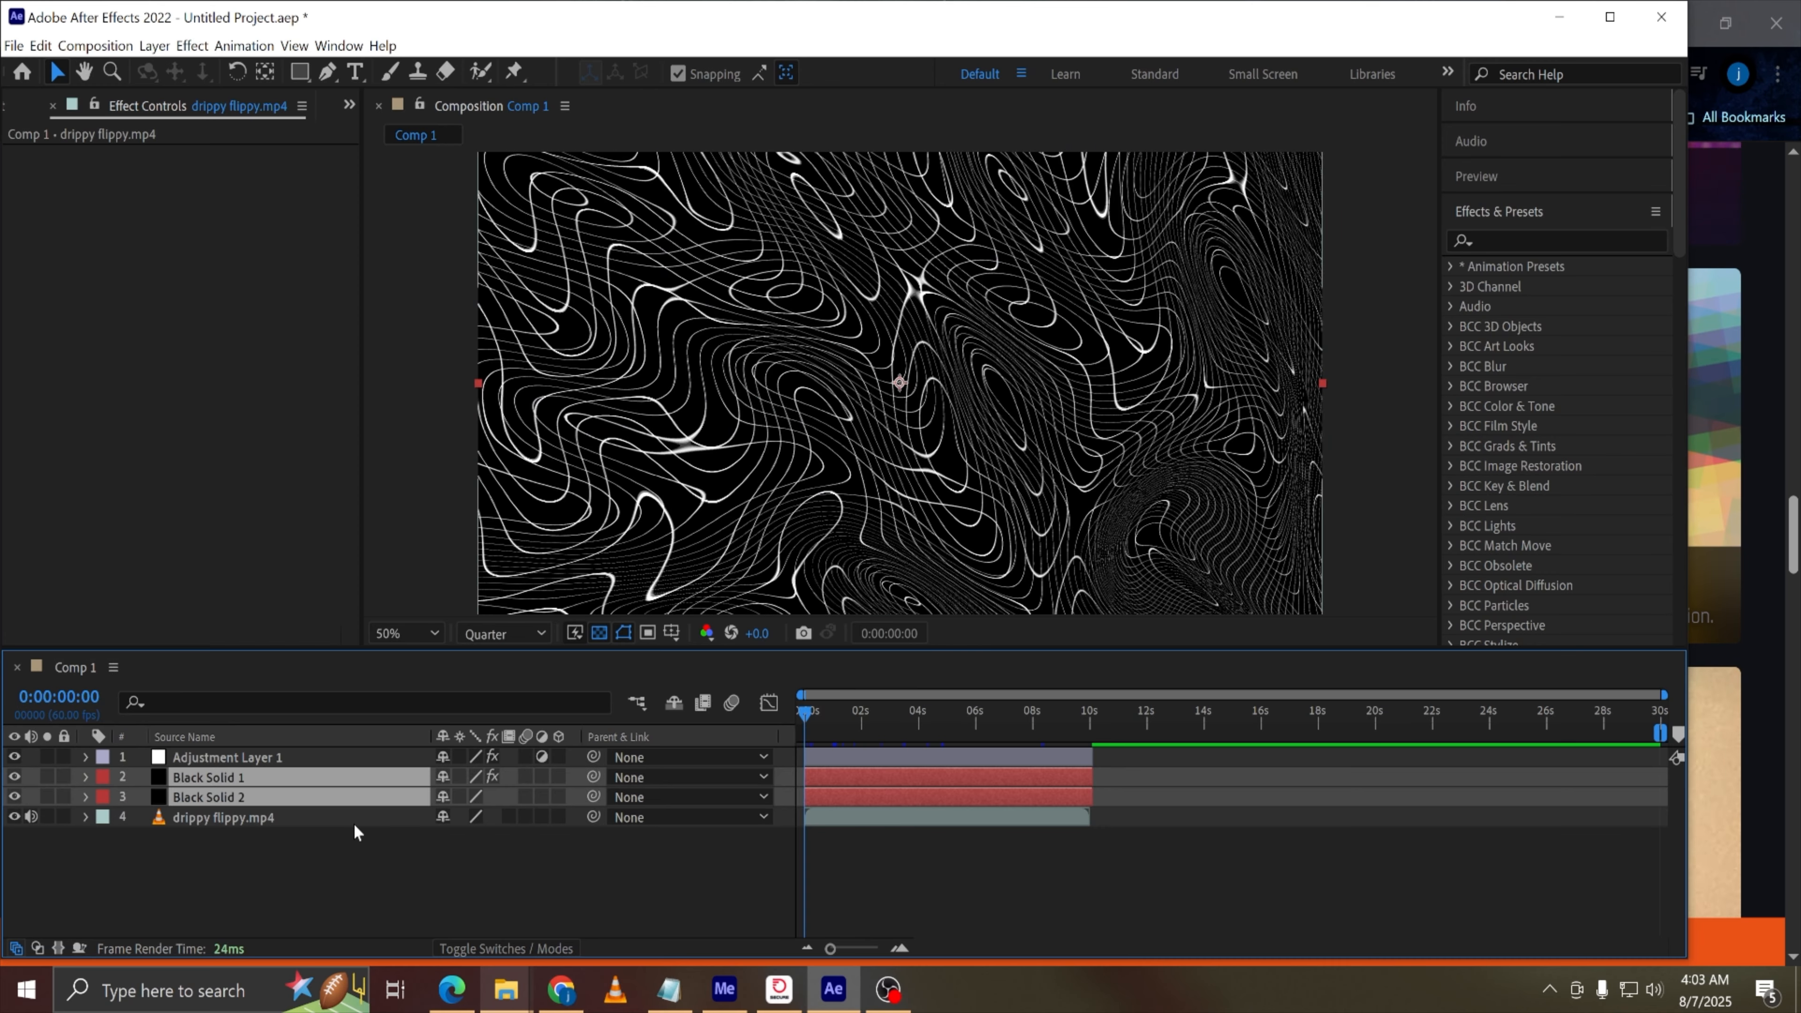
pyautogui.click(369, 820)
pyautogui.press('Delete')
pyautogui.moveTo(891, 720); pyautogui.dragTo(946, 742)
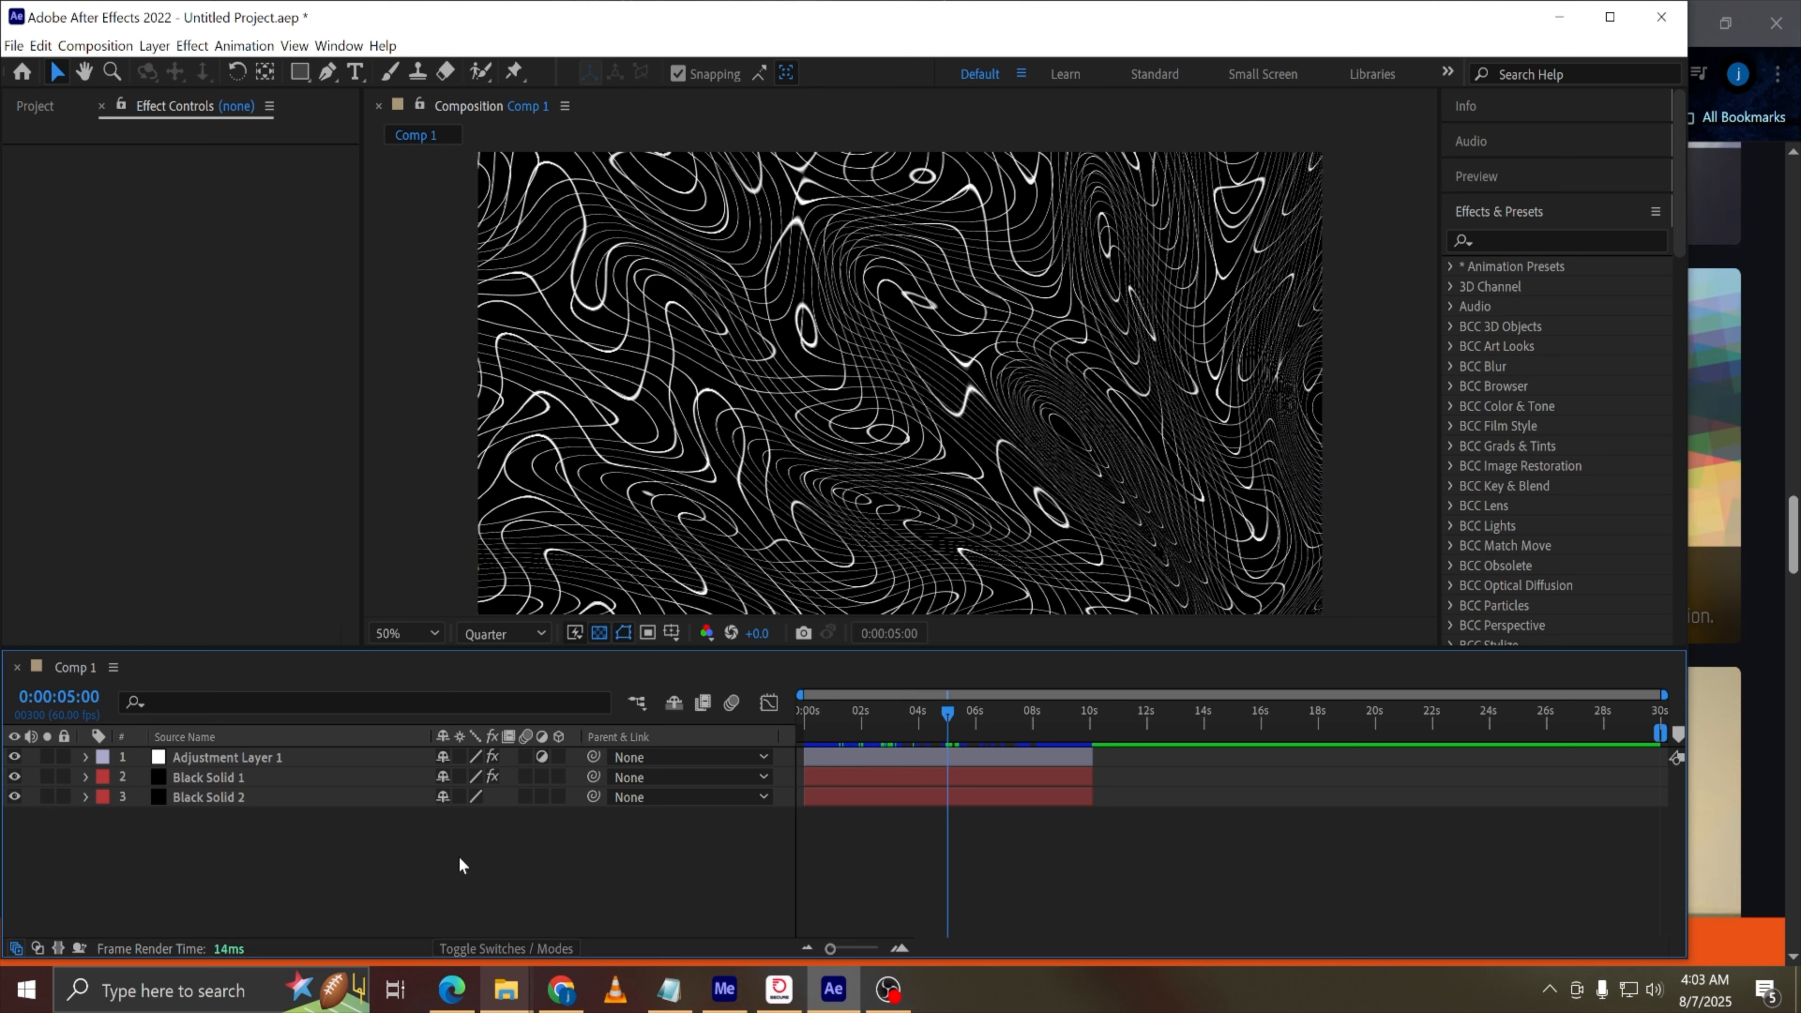
# Create a new shape layer and draw a small circle at the composition's centre with the Ellipse tool
pyautogui.rightClick(438, 864)
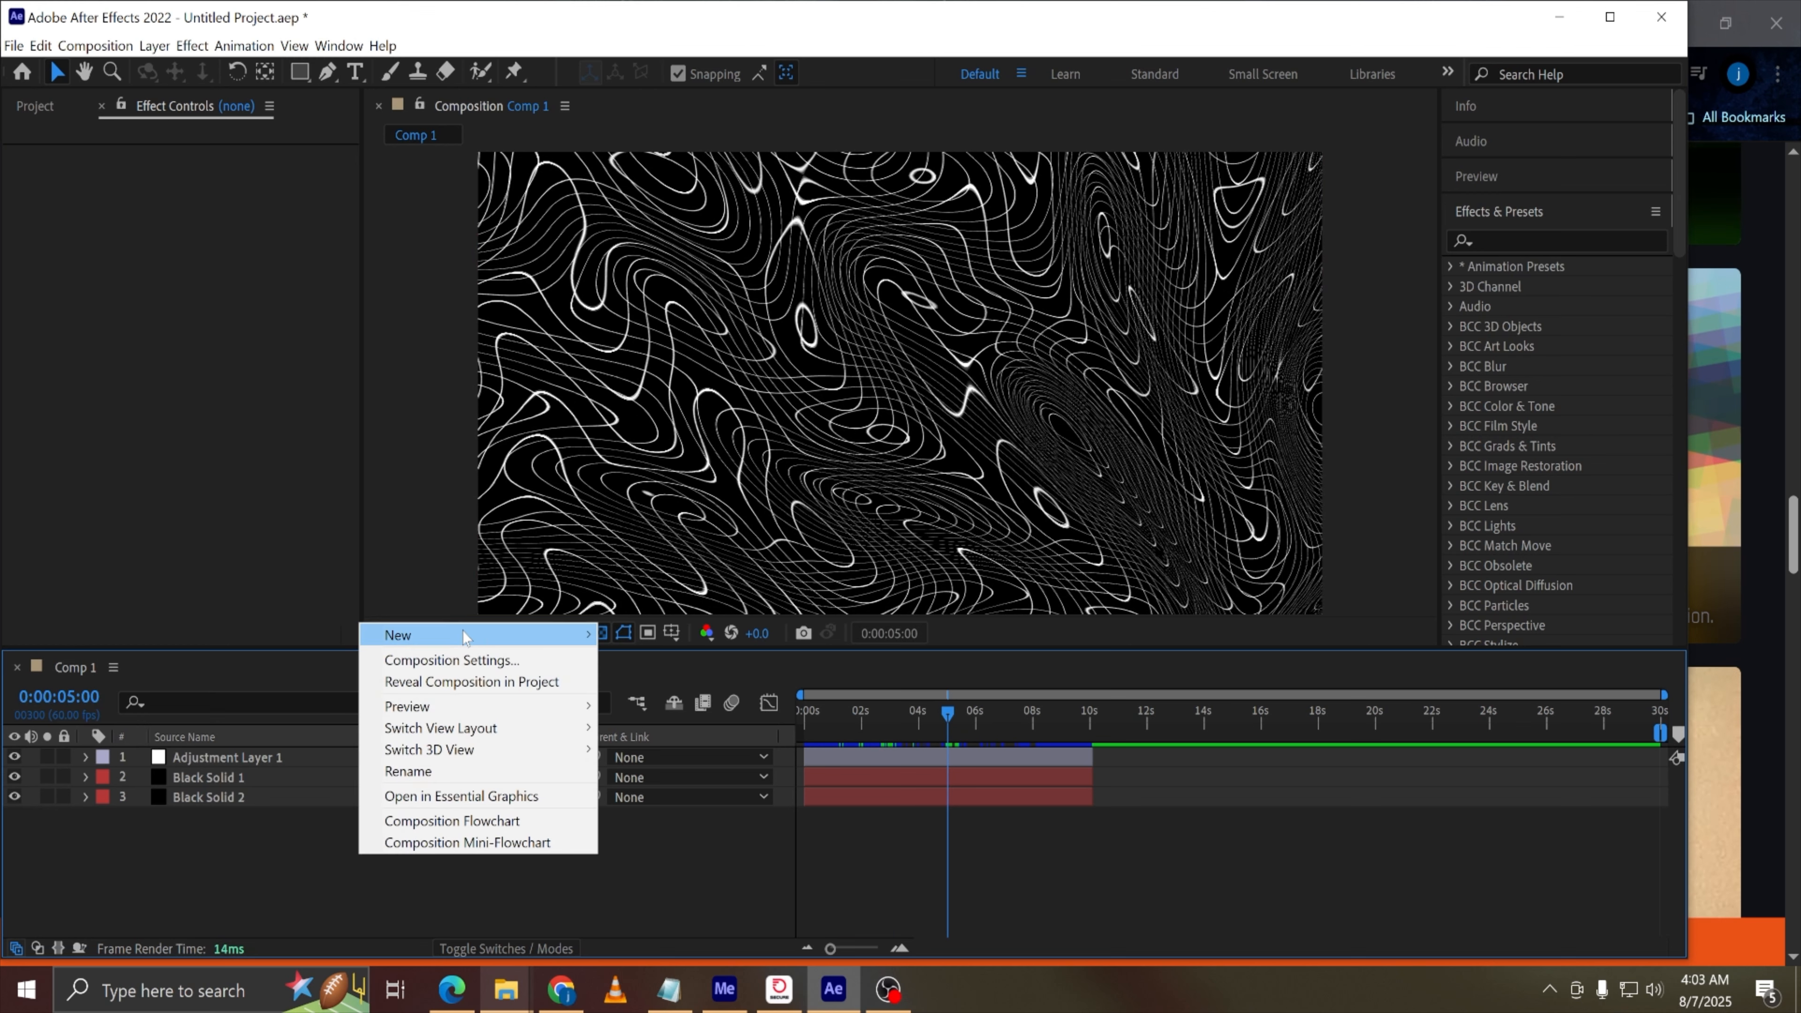
pyautogui.moveTo(582, 636)
pyautogui.click(666, 768)
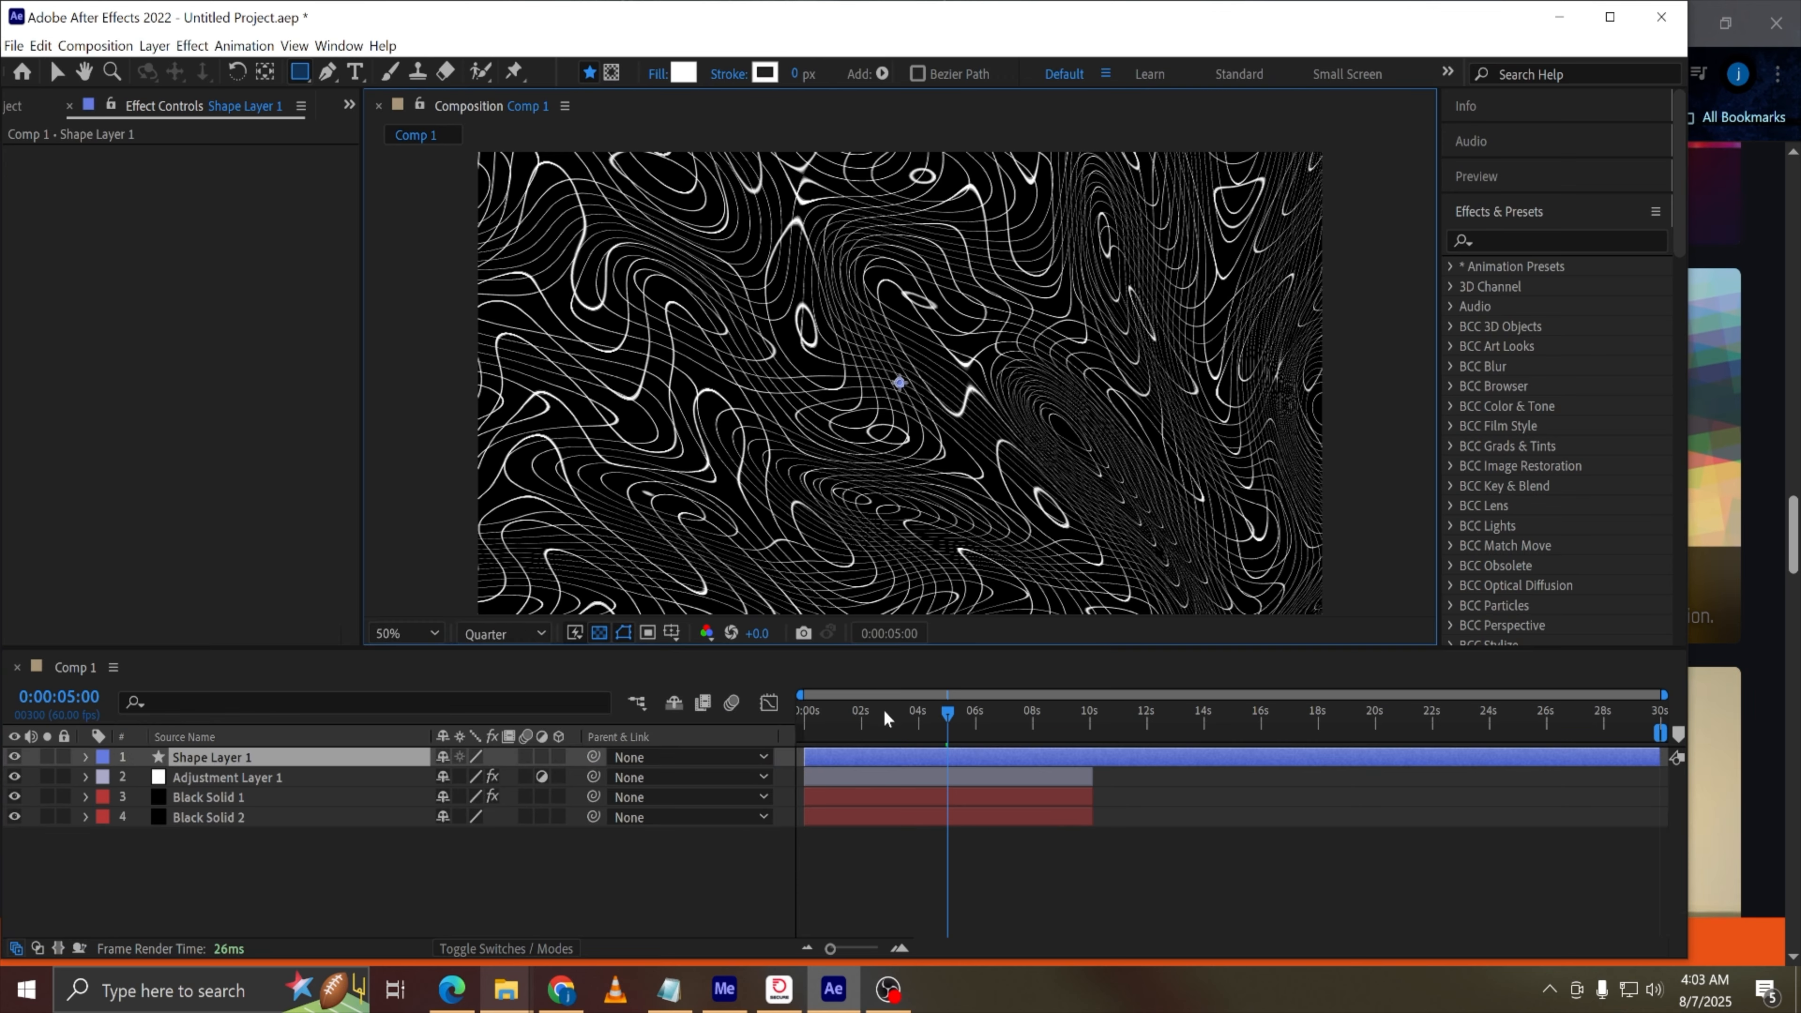
pyautogui.moveTo(884, 711); pyautogui.dragTo(798, 710)
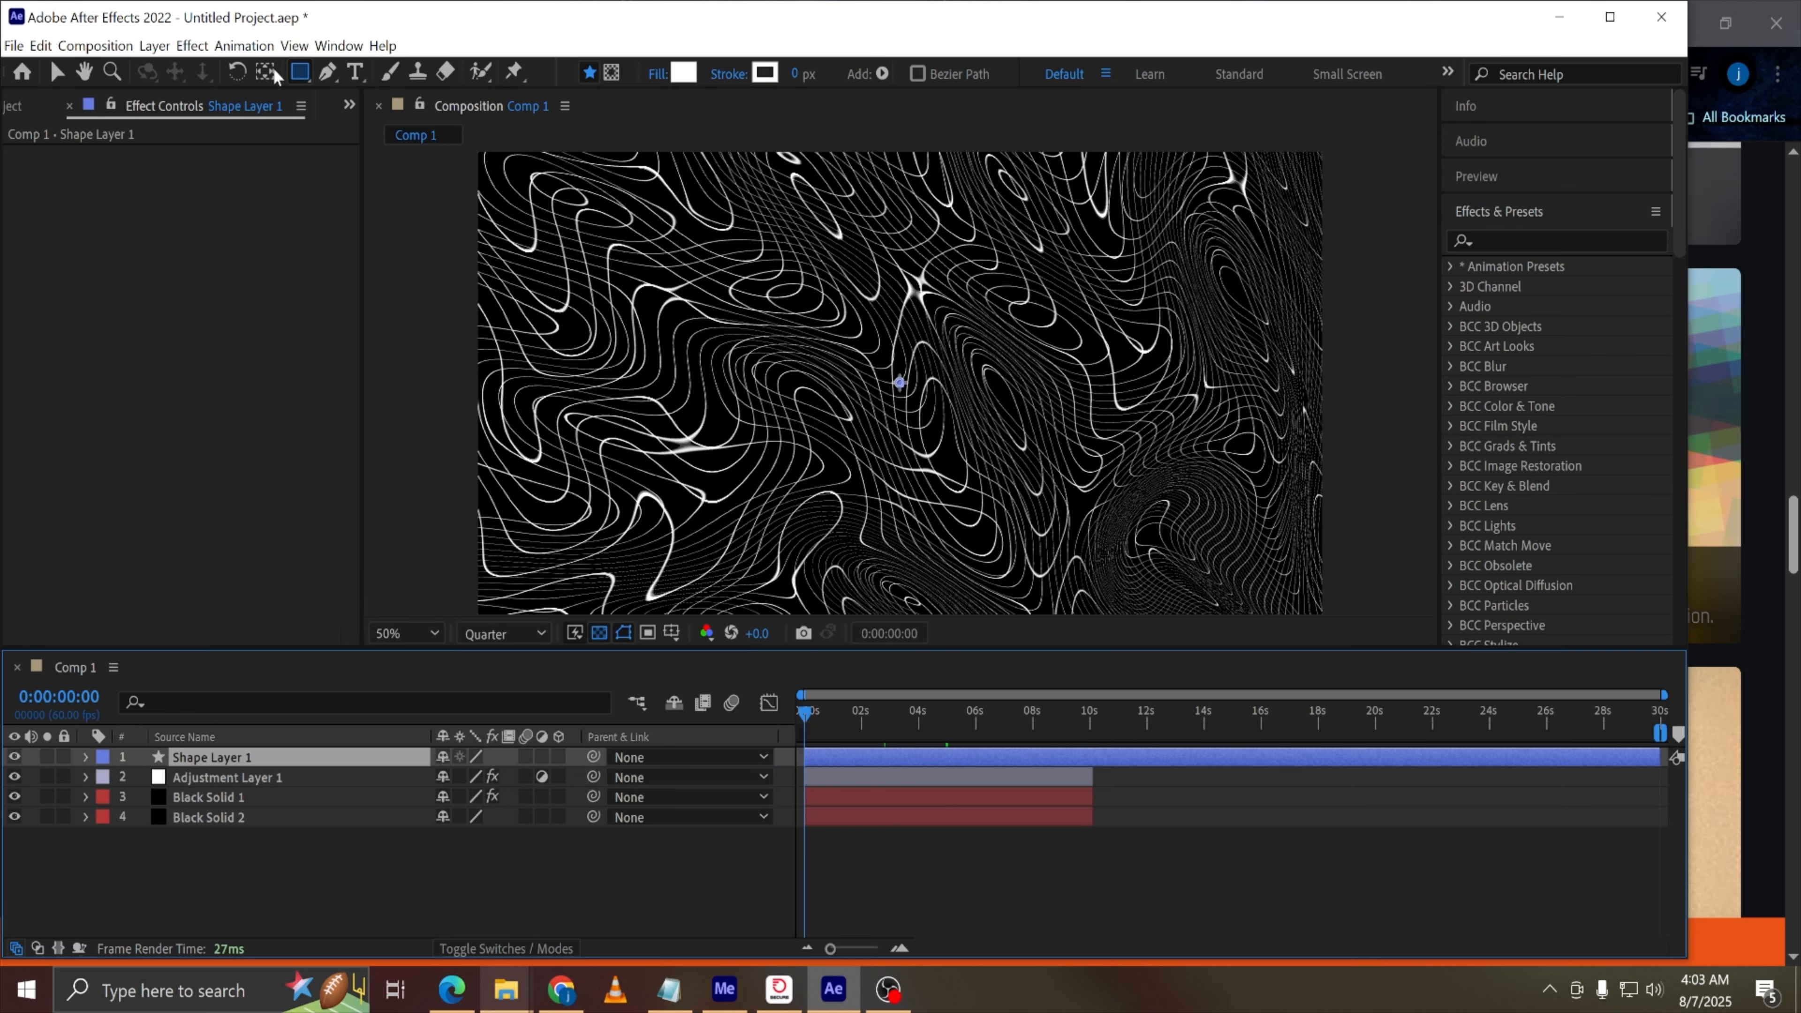
pyautogui.moveTo(300, 71); pyautogui.dragTo(355, 121)
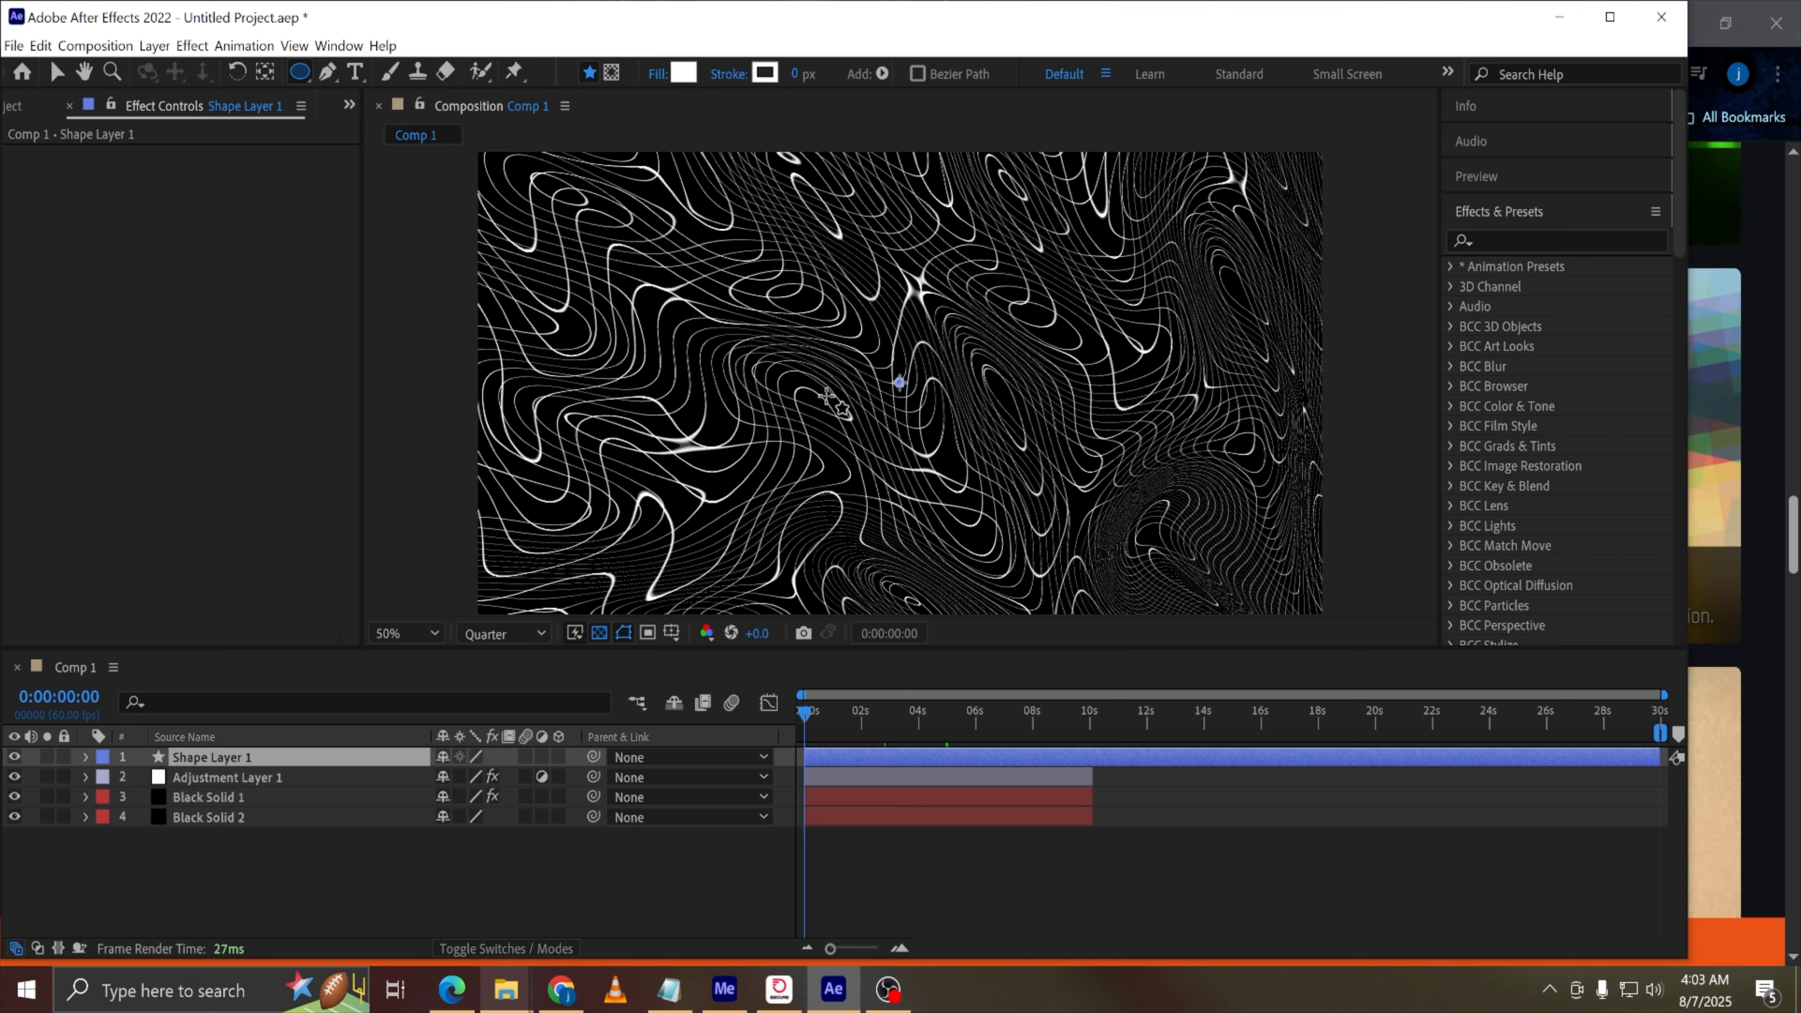
pyautogui.moveTo(899, 383); pyautogui.dragTo(951, 425)
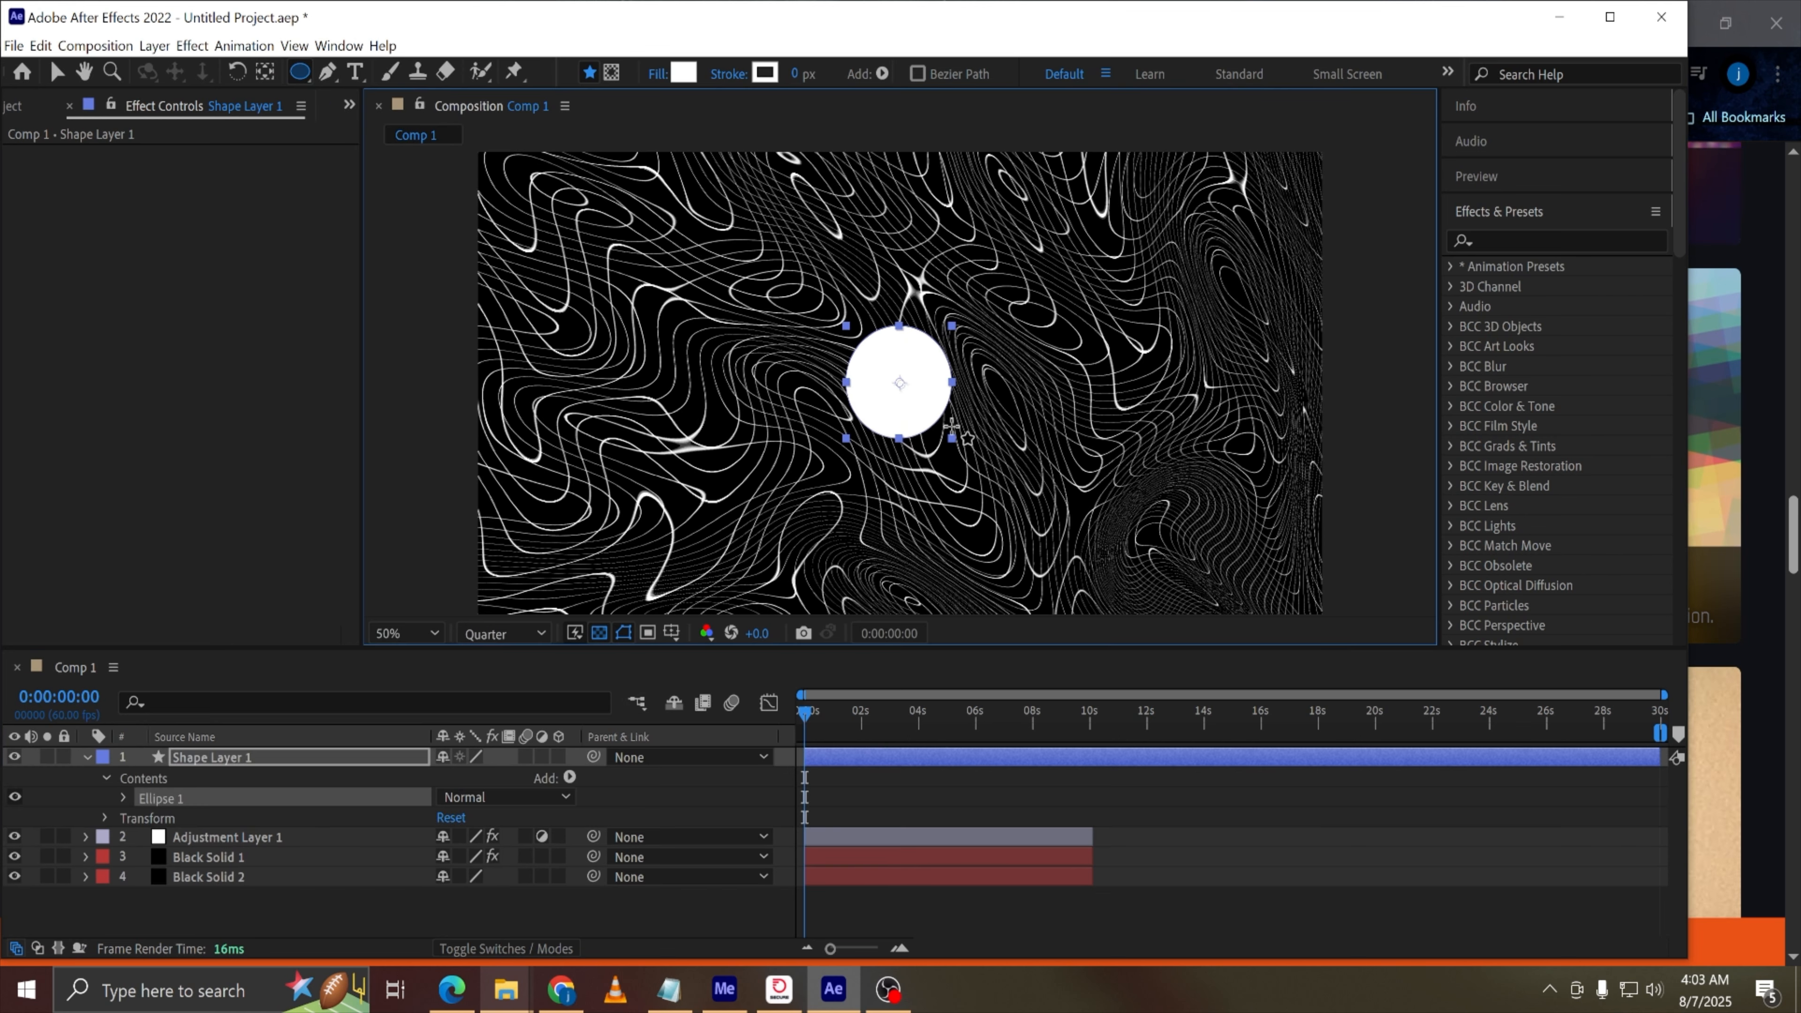
# Set the ellipse's fill colour to yellow F6FF00
pyautogui.click(123, 797)
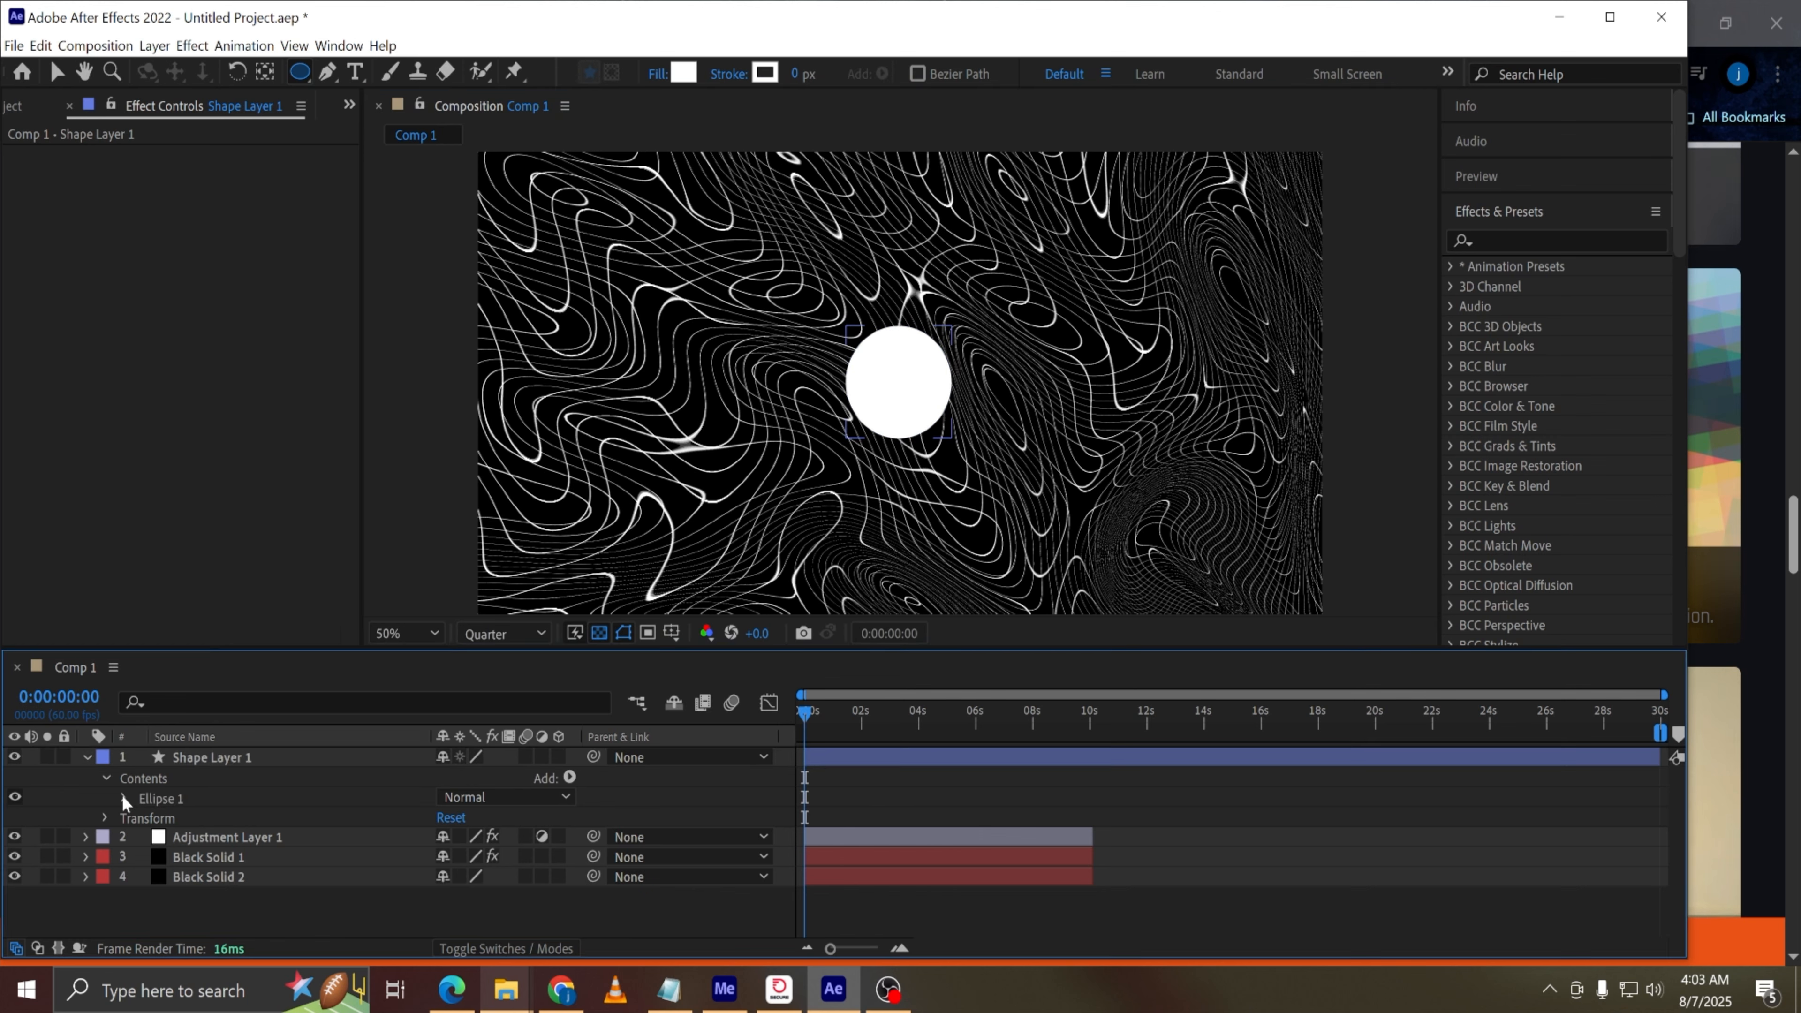
pyautogui.click(139, 857)
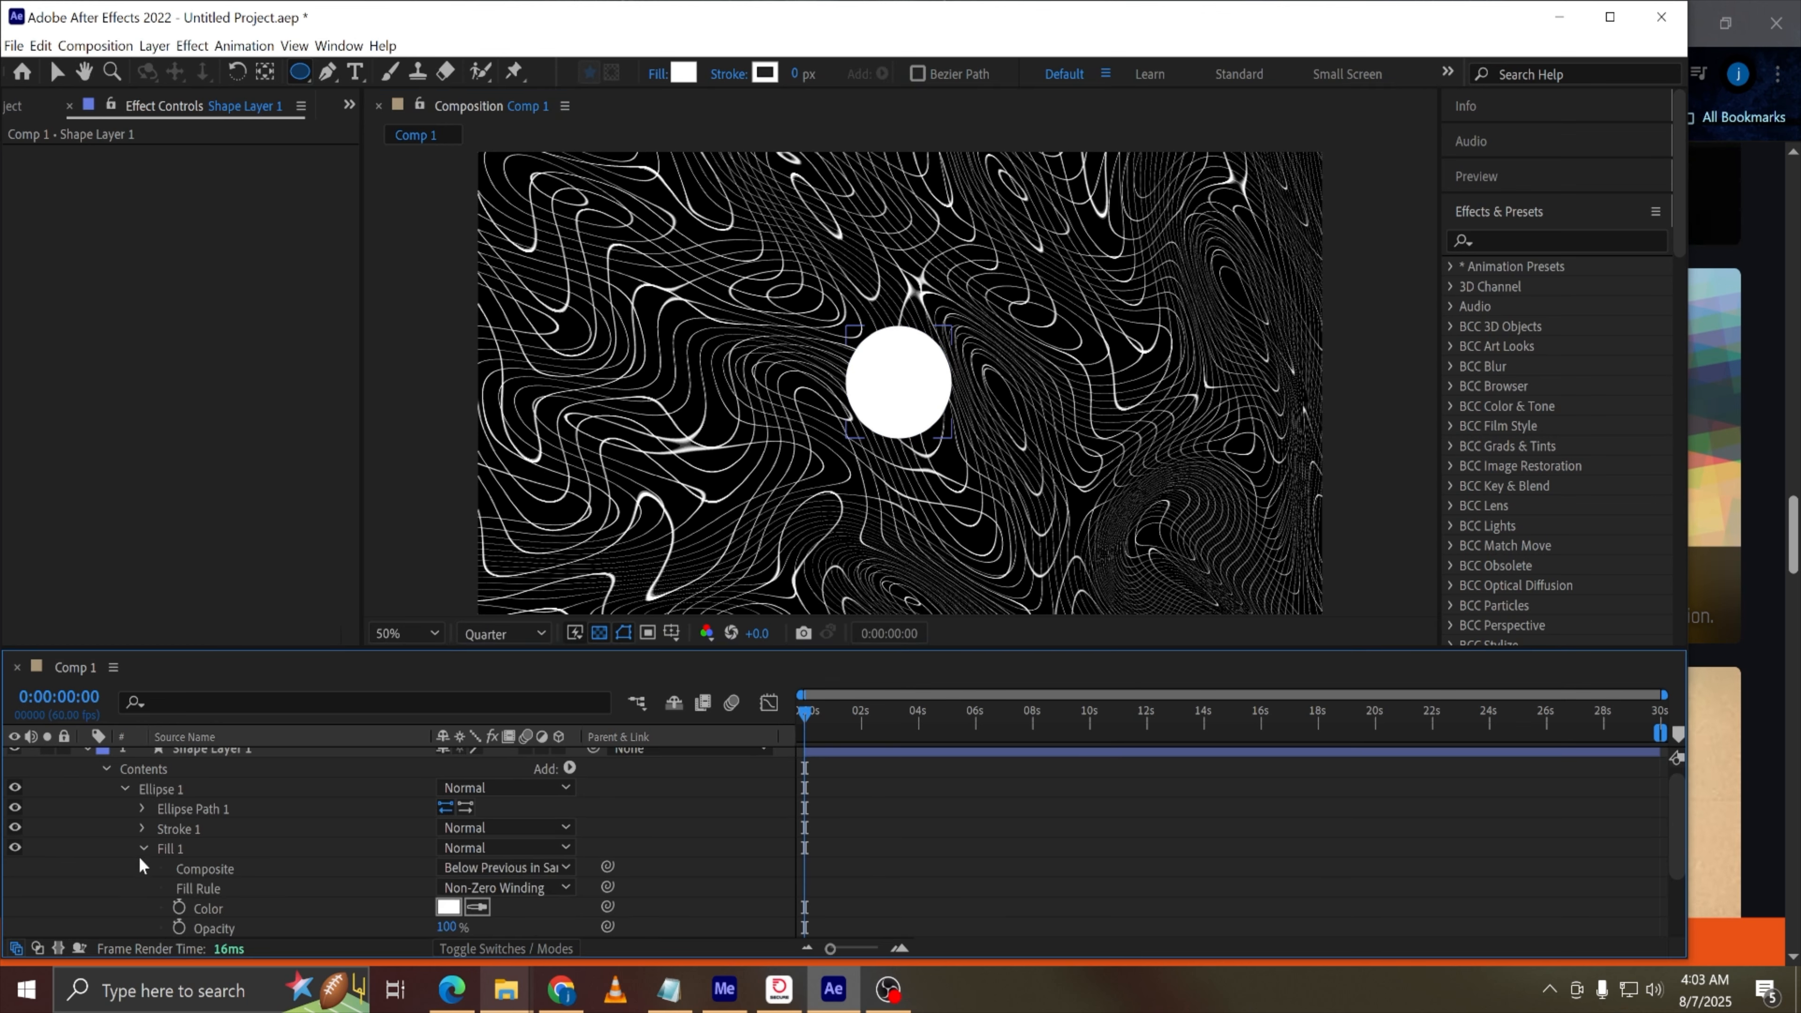
pyautogui.scroll(-2, 404, 851)
pyautogui.click(448, 847)
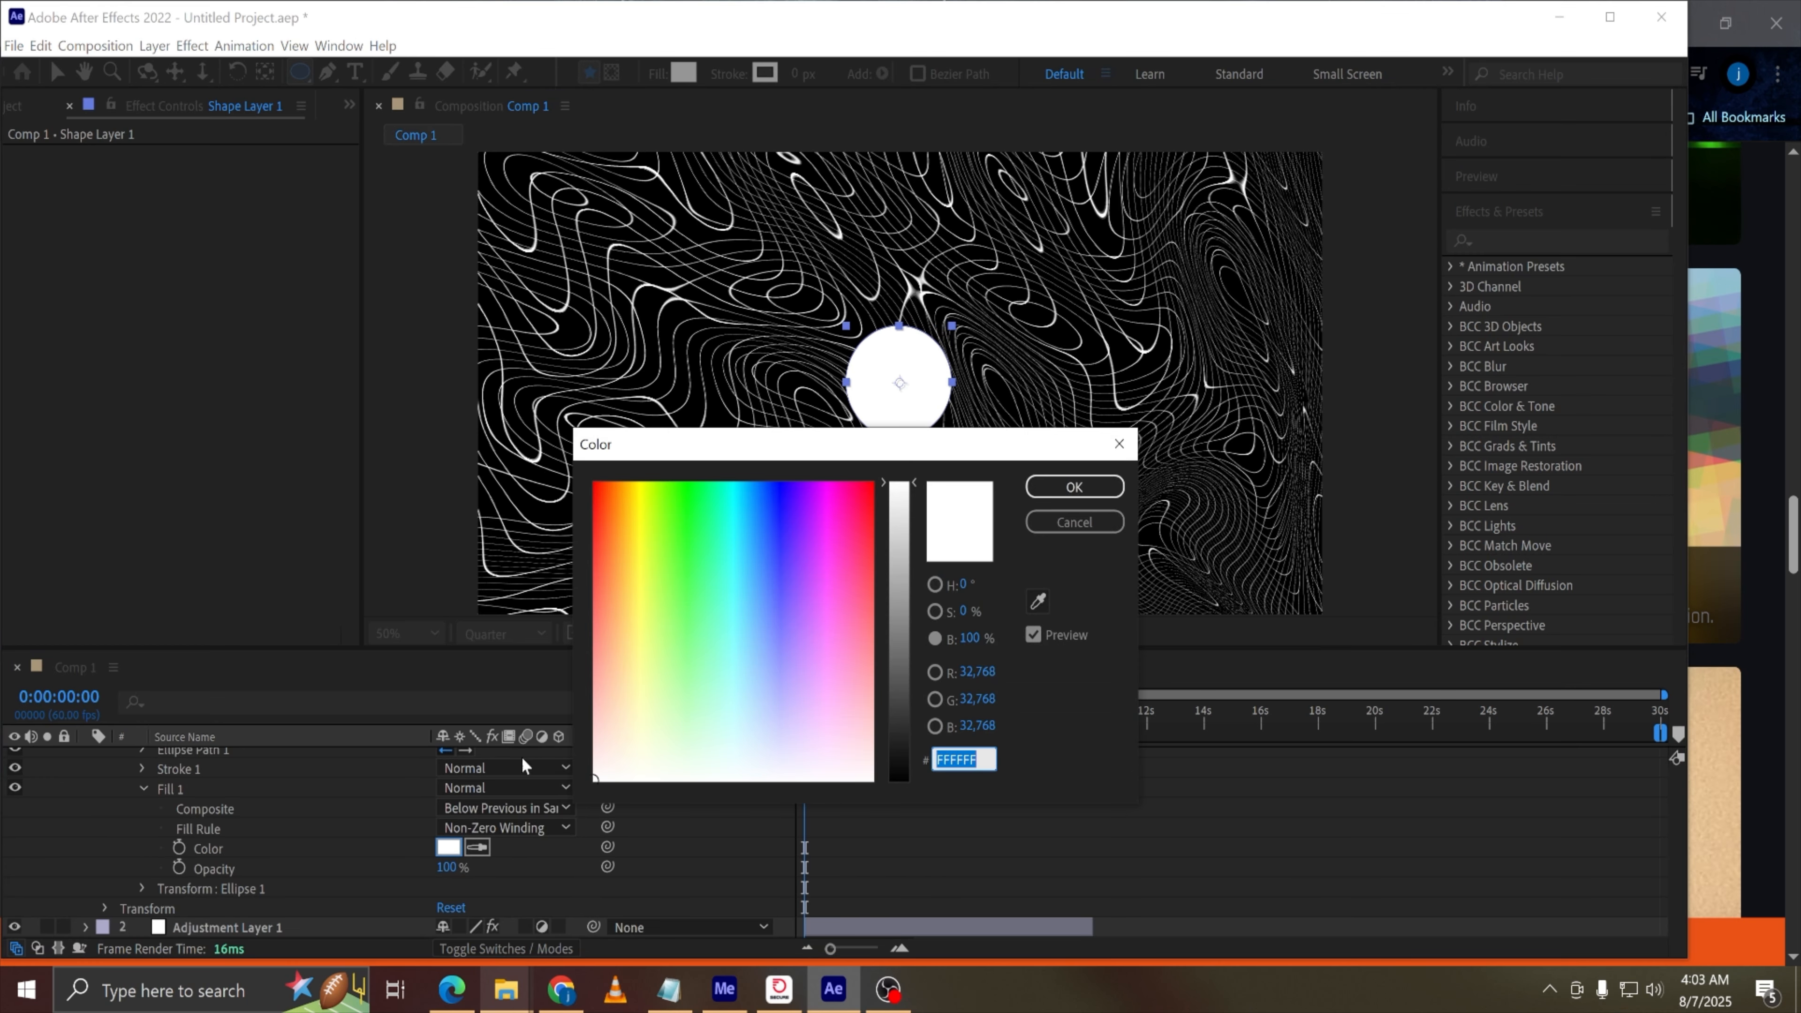
pyautogui.moveTo(752, 601); pyautogui.dragTo(638, 486)
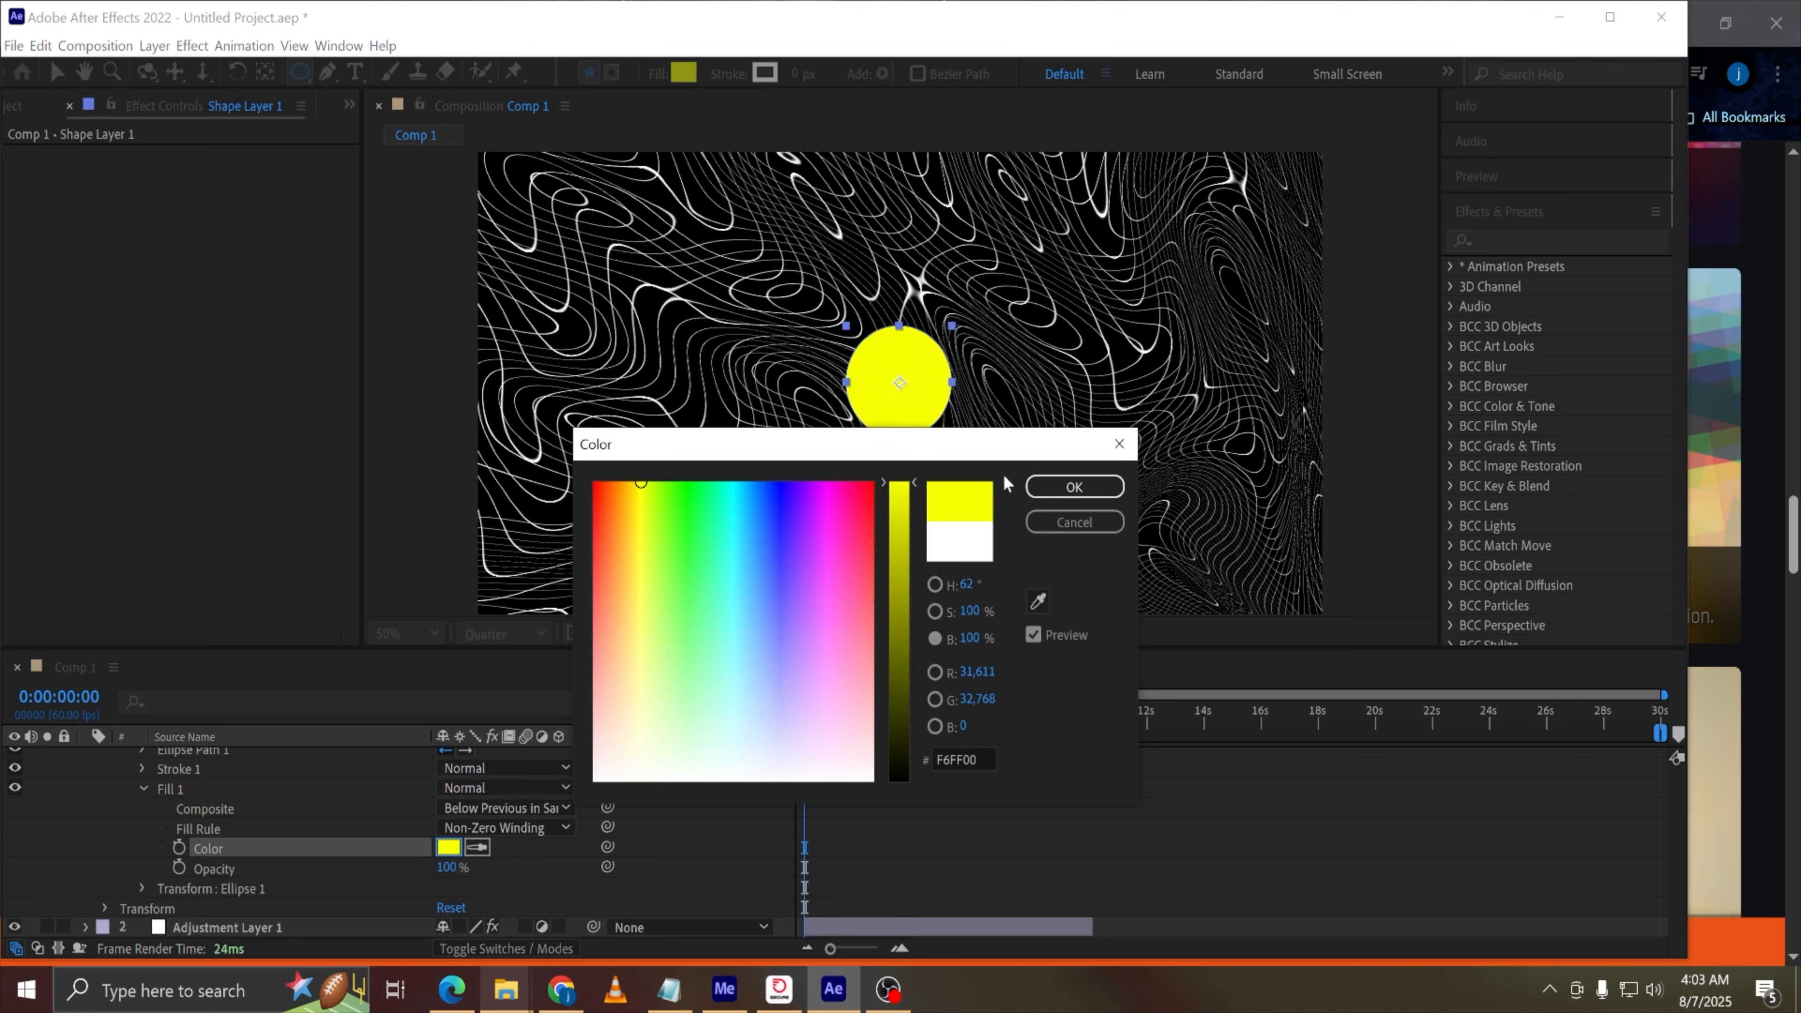
pyautogui.click(1073, 488)
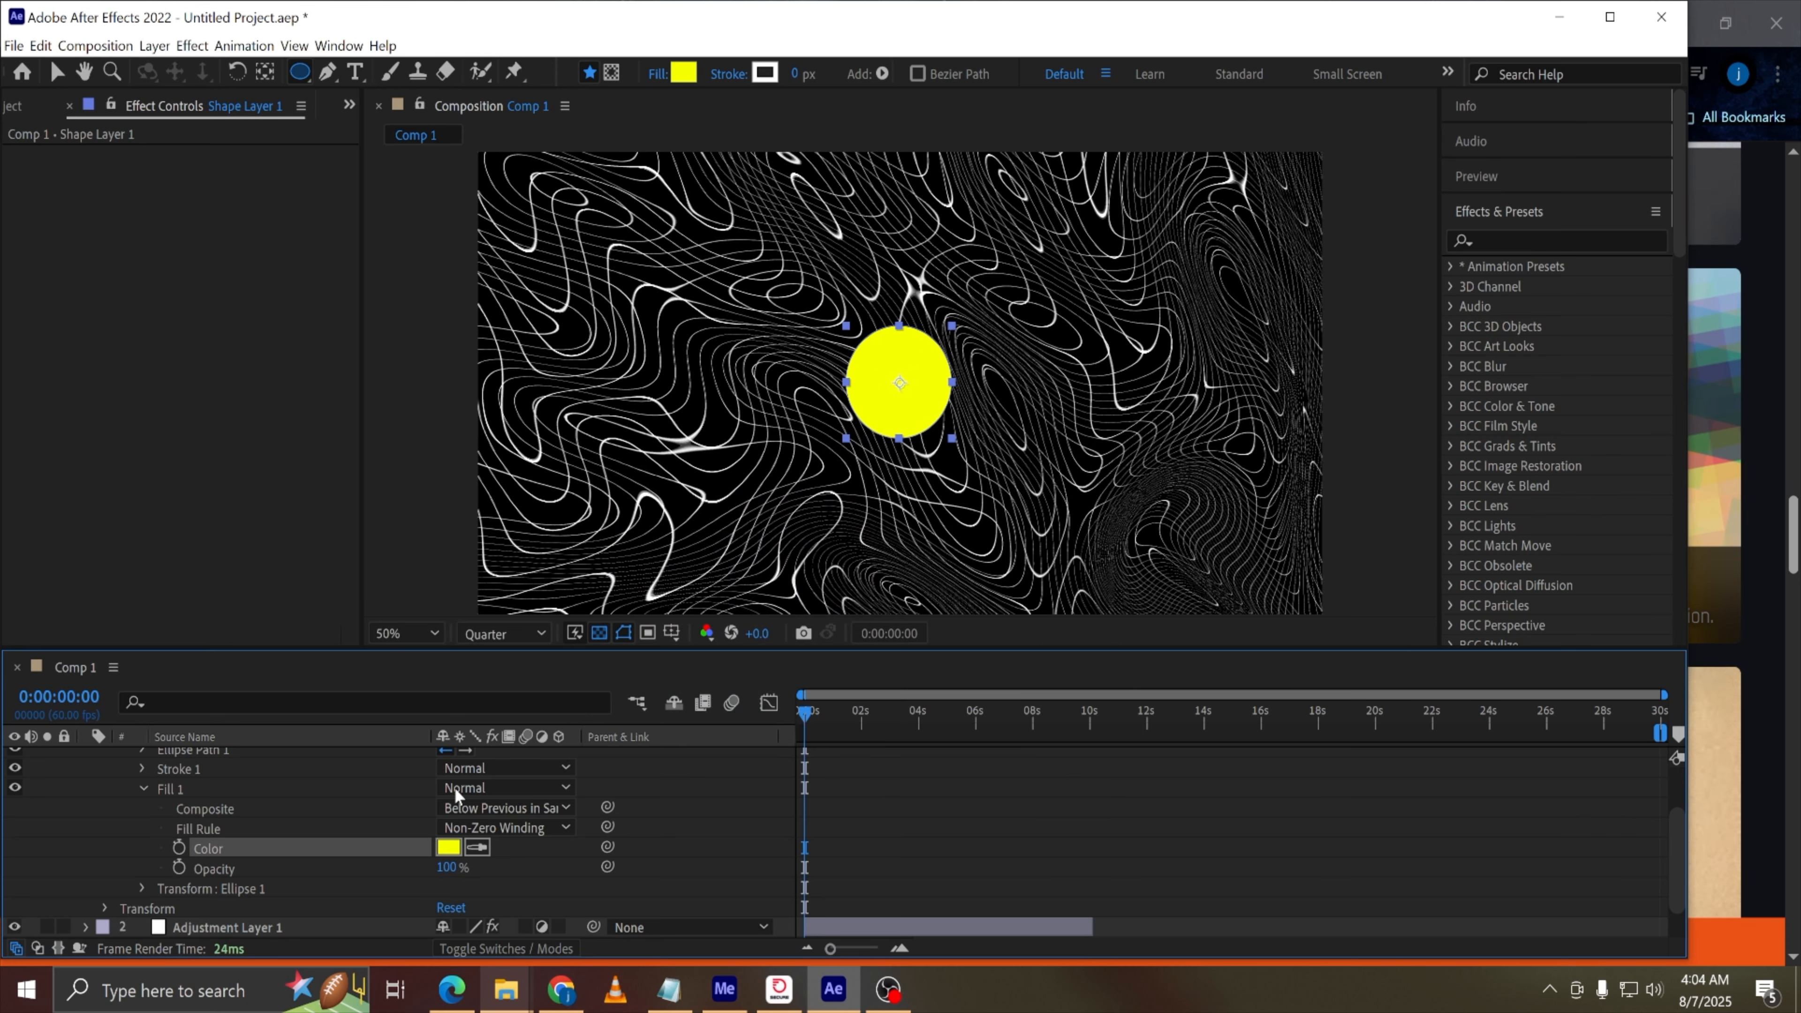
# At 0:00:10:06, enlarge the ellipse path's size to 4709 x 4709 so the circle covers the frame
pyautogui.scroll(2, 375, 784)
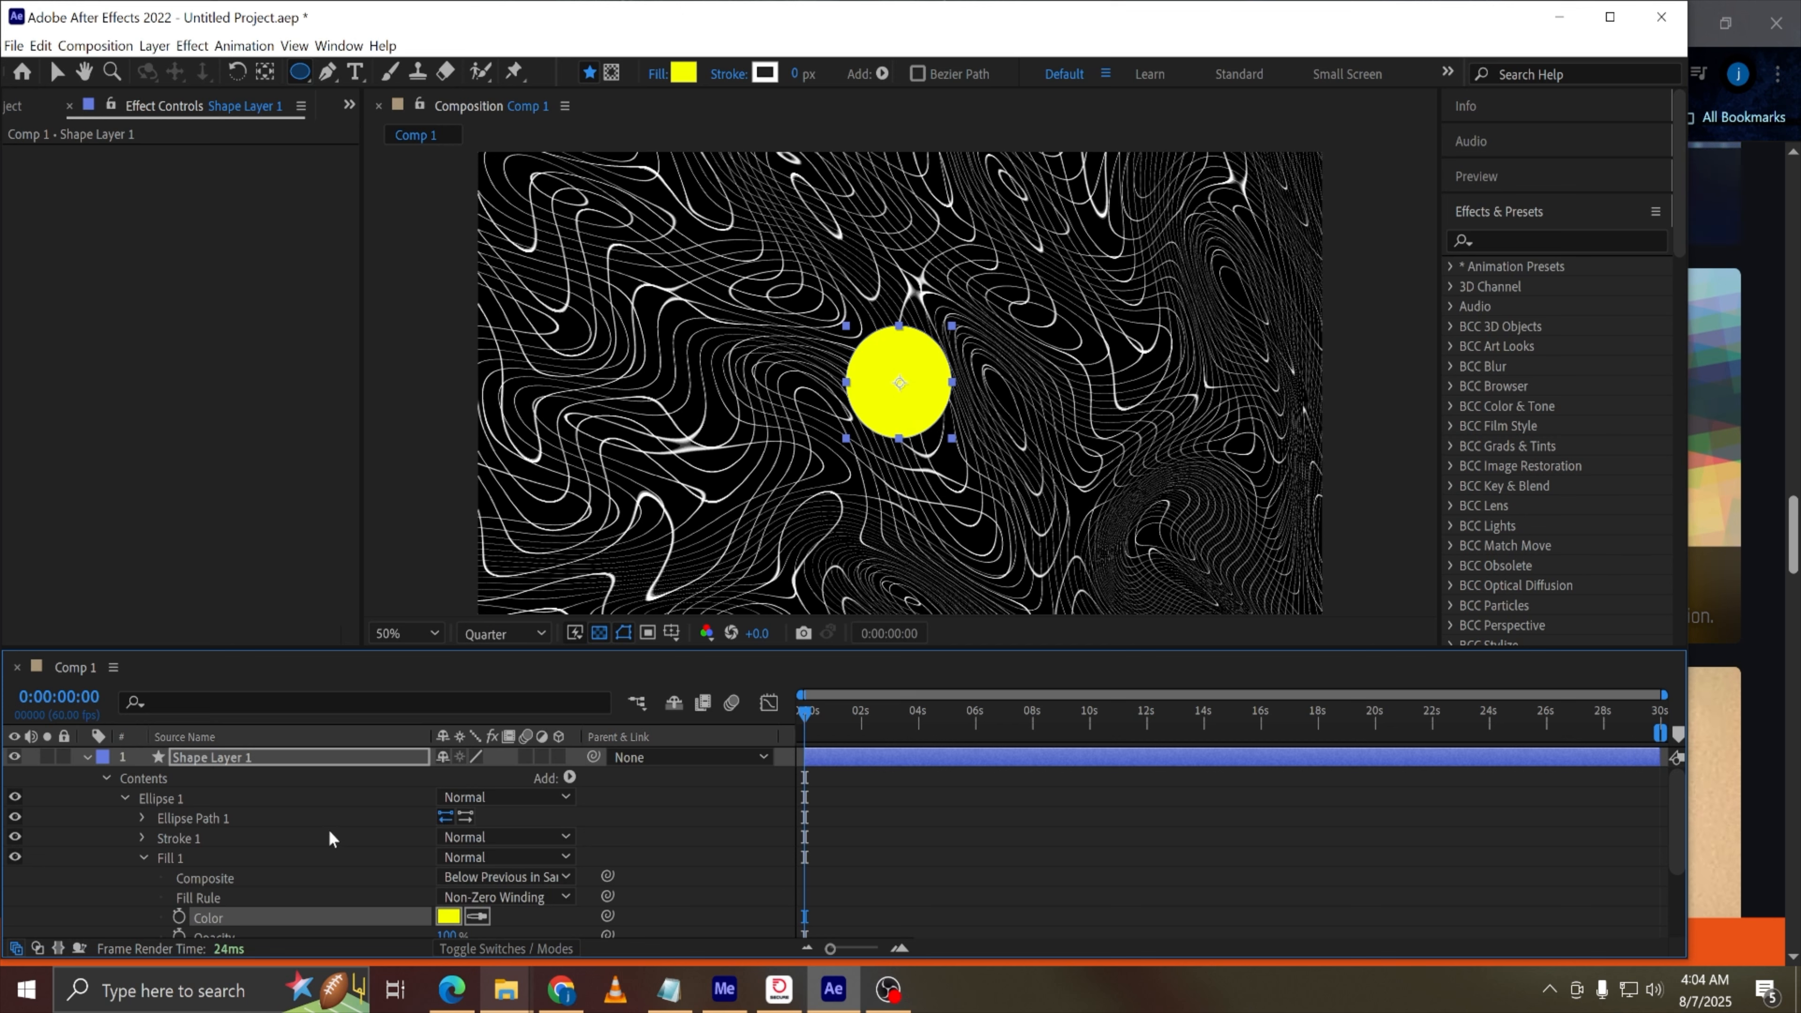
pyautogui.scroll(-3, 358, 860)
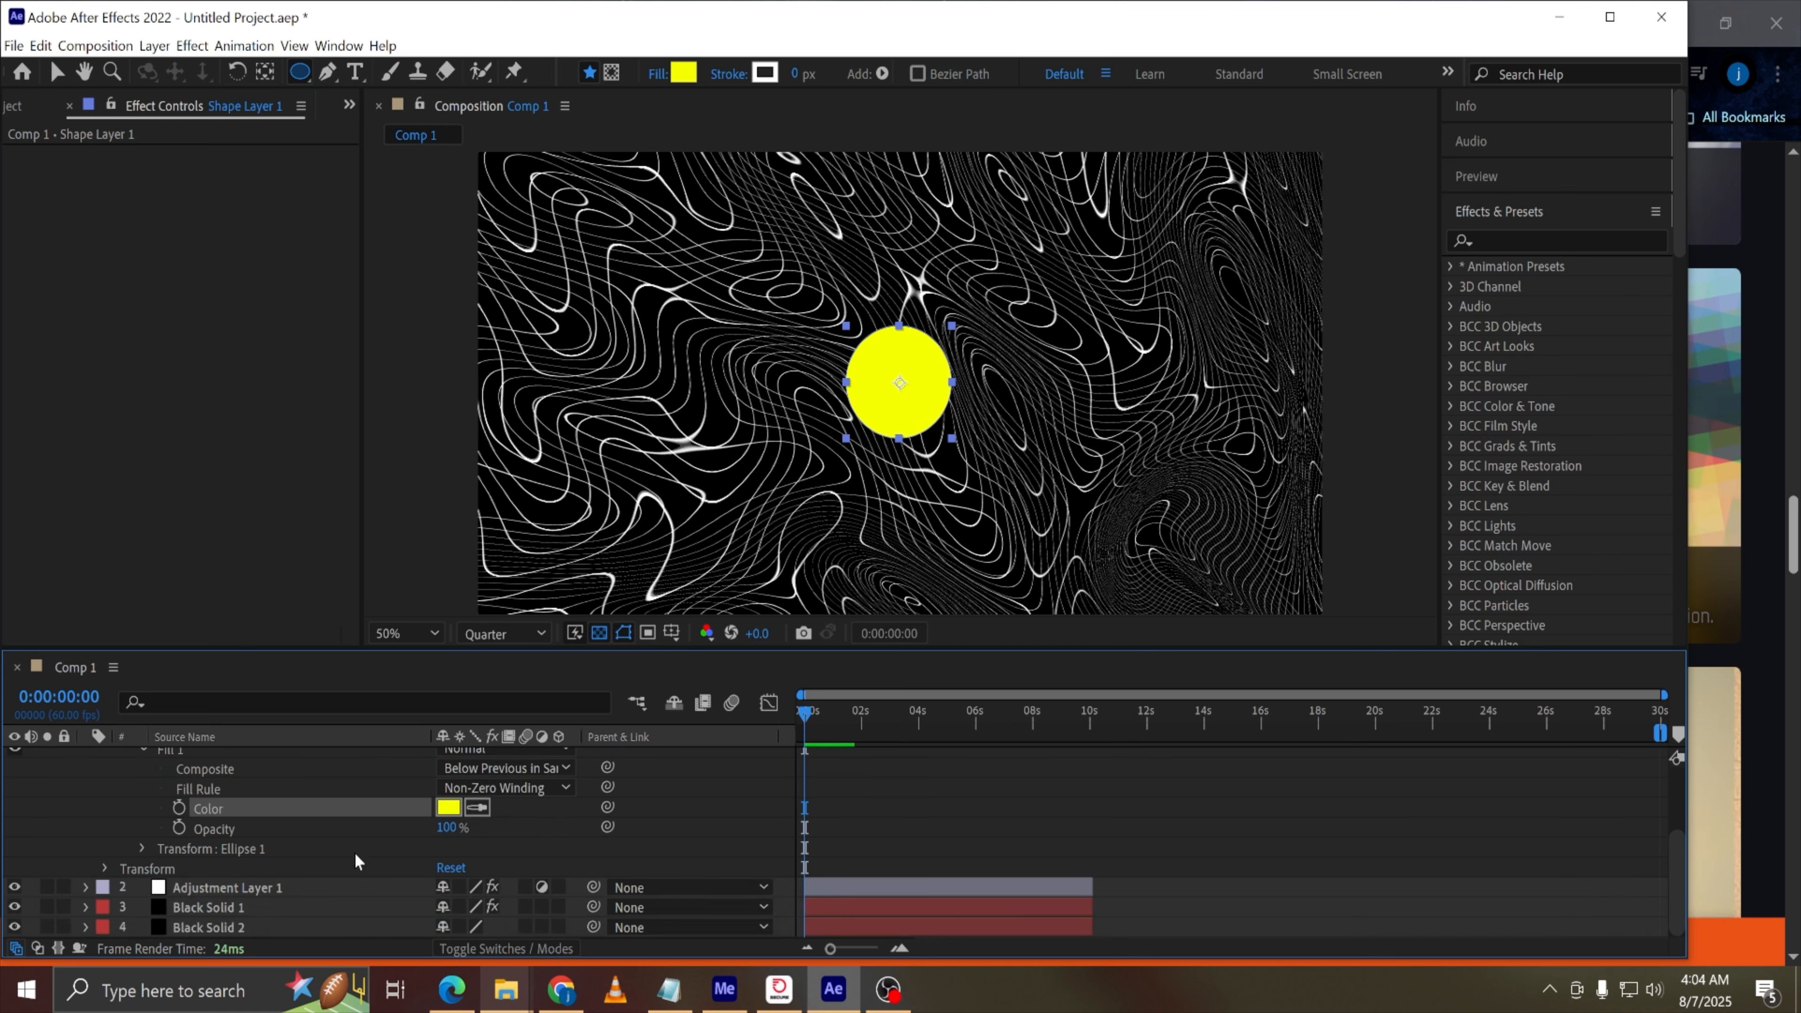
pyautogui.scroll(3, 341, 848)
pyautogui.click(142, 818)
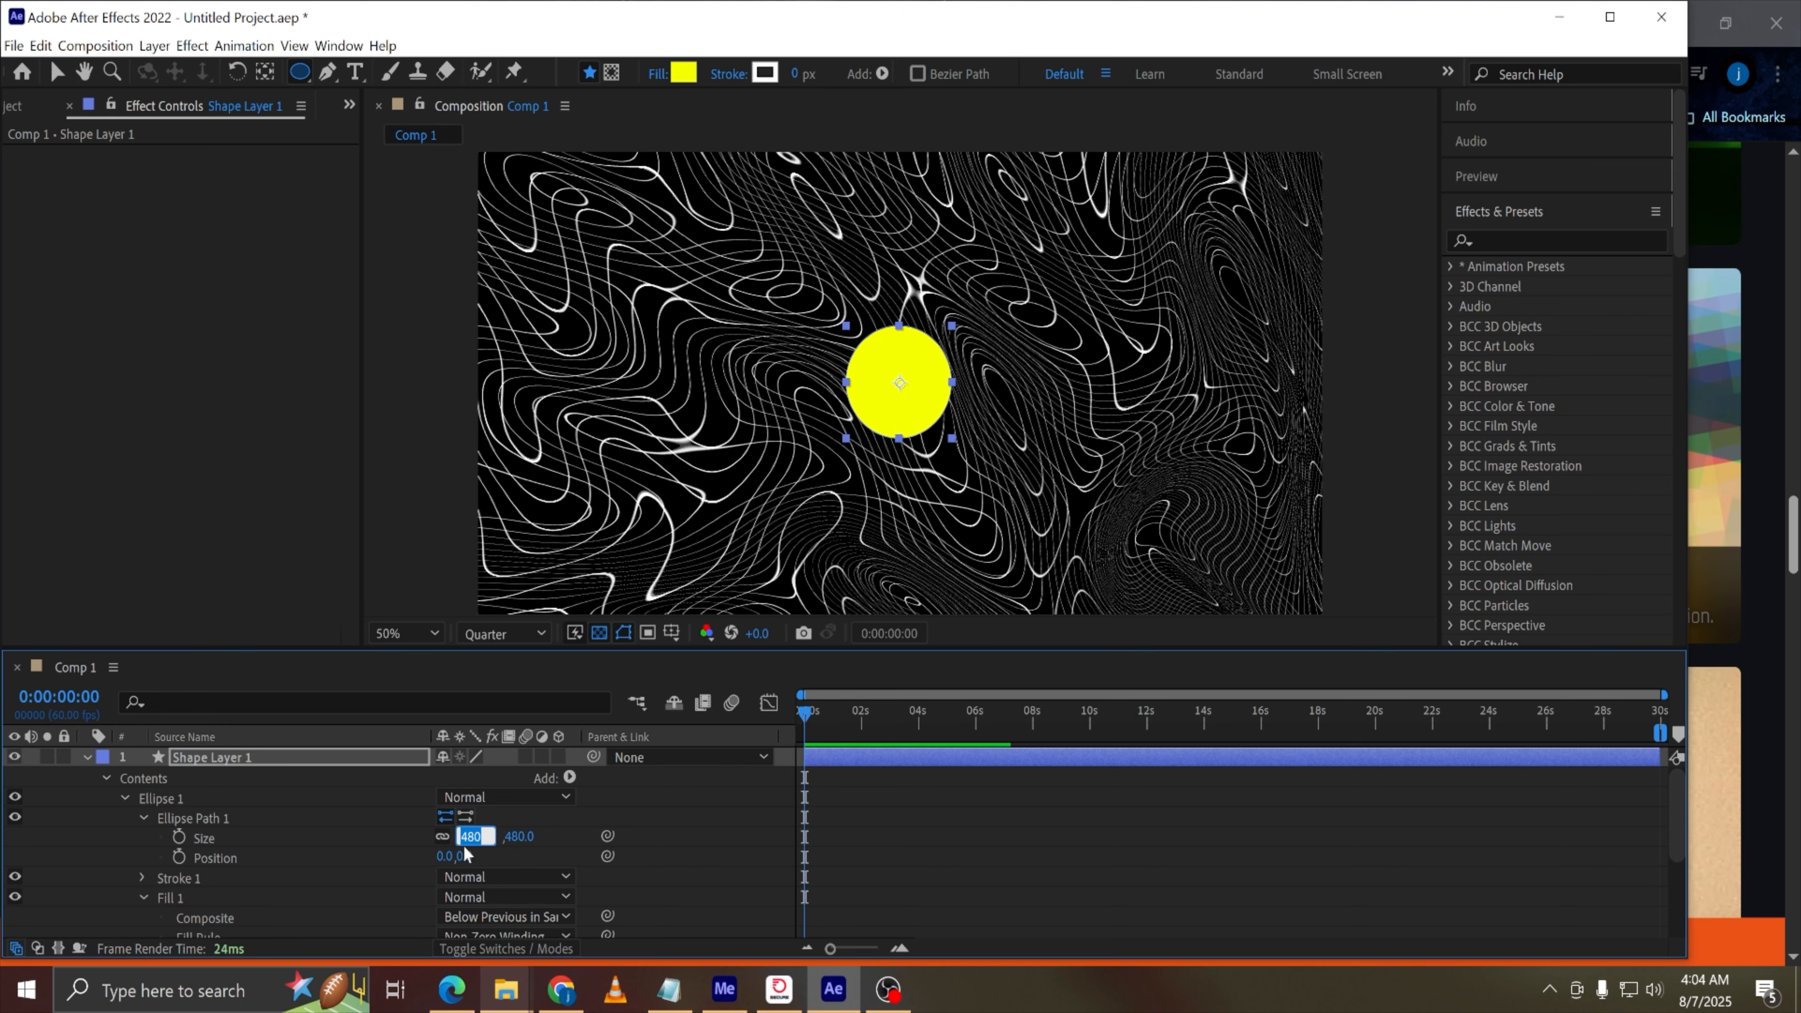
pyautogui.click(800, 804)
pyautogui.moveTo(858, 706); pyautogui.dragTo(1099, 714)
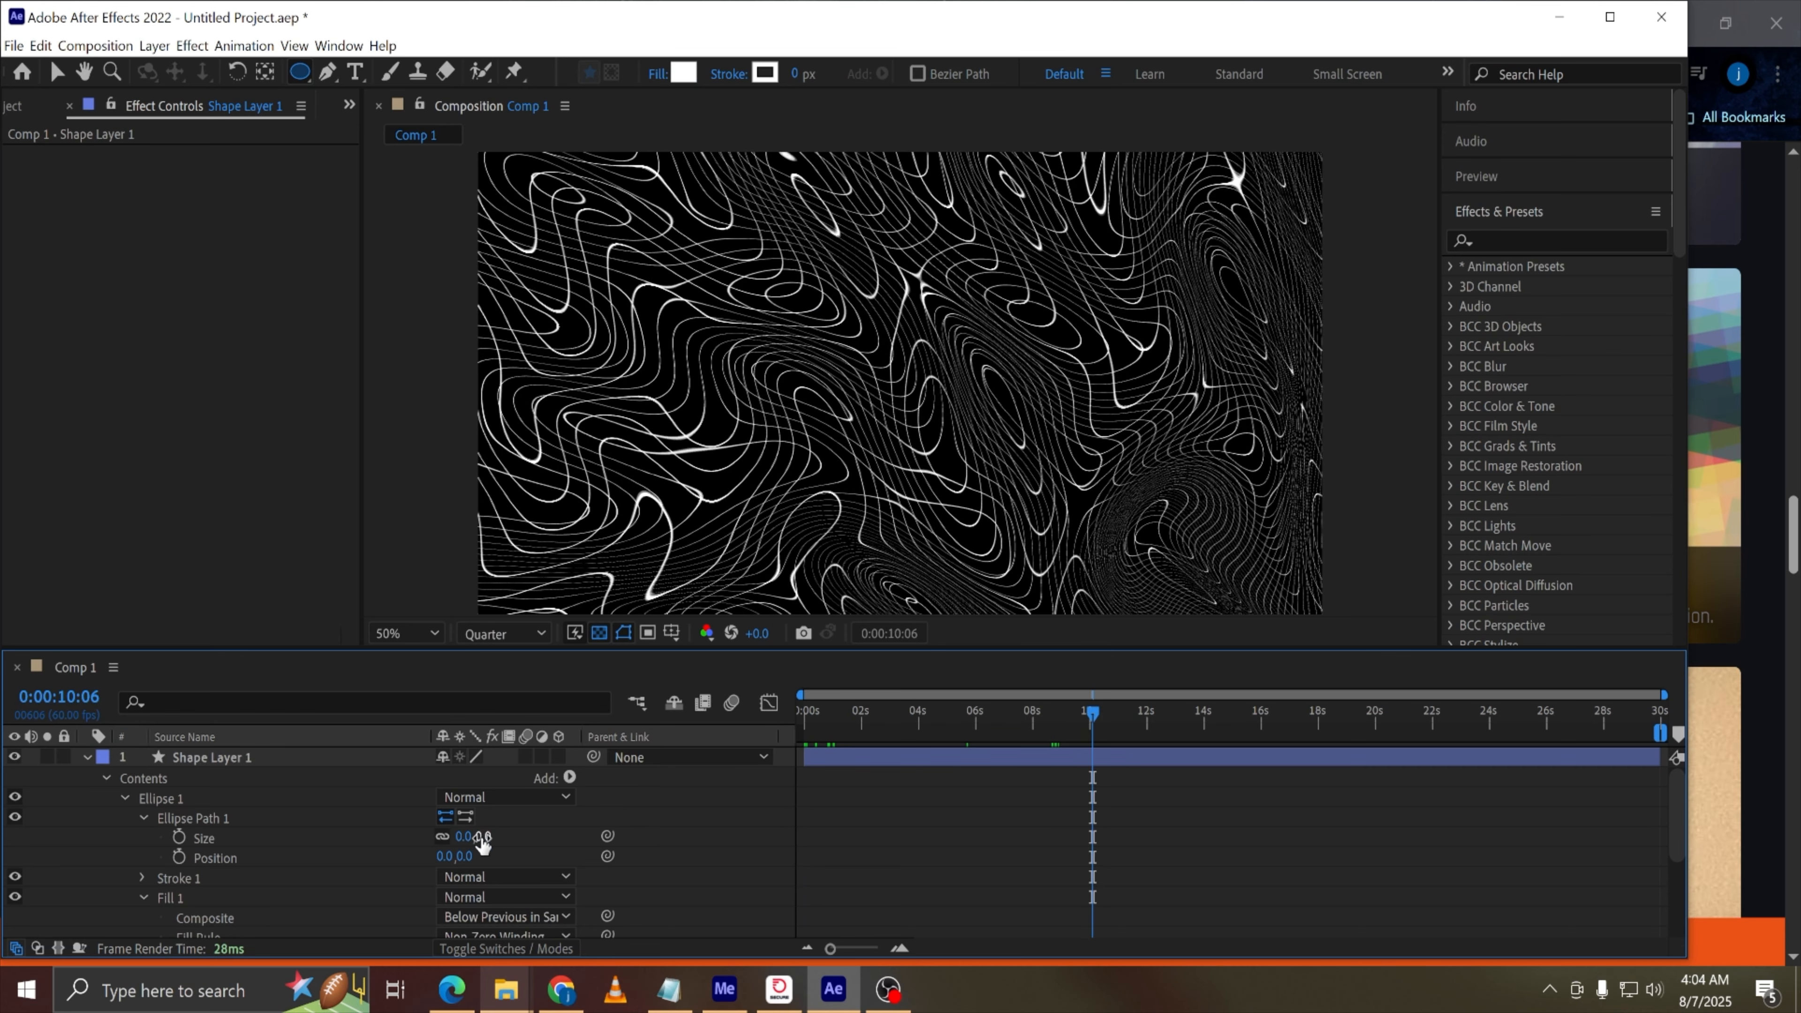
pyautogui.moveTo(483, 843); pyautogui.dragTo(780, 843)
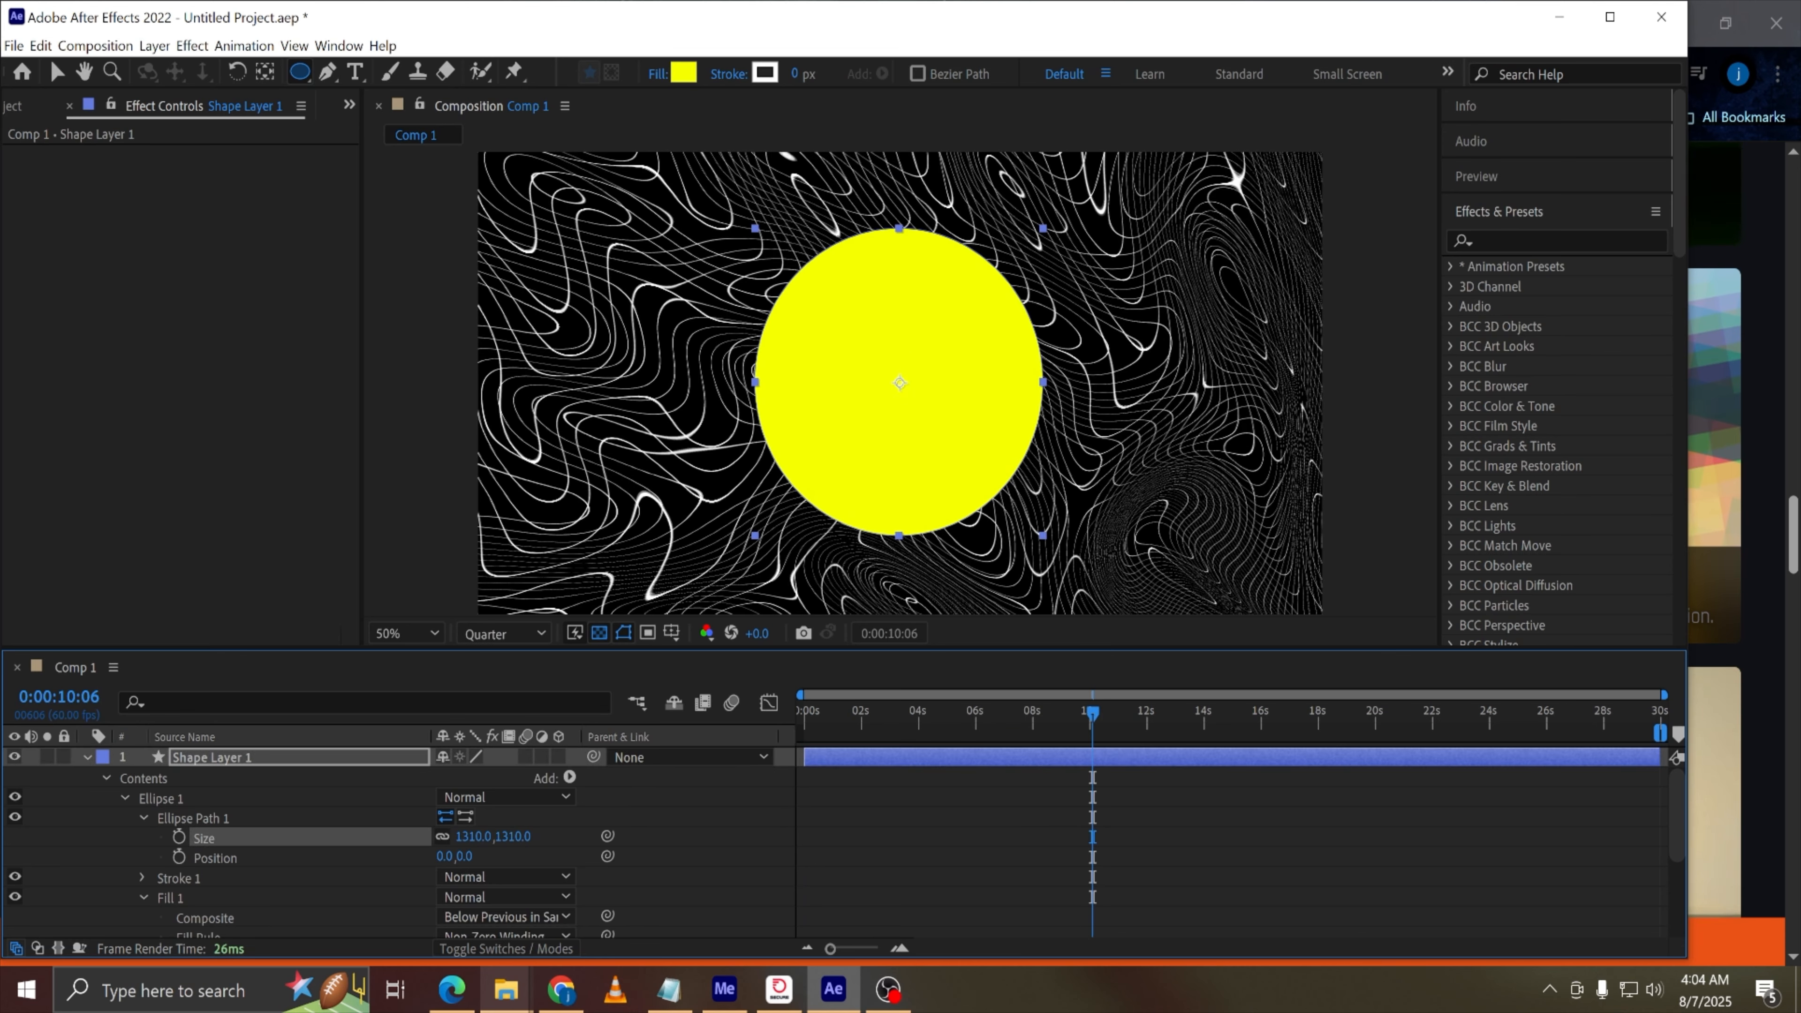
pyautogui.moveTo(497, 838); pyautogui.dragTo(835, 825)
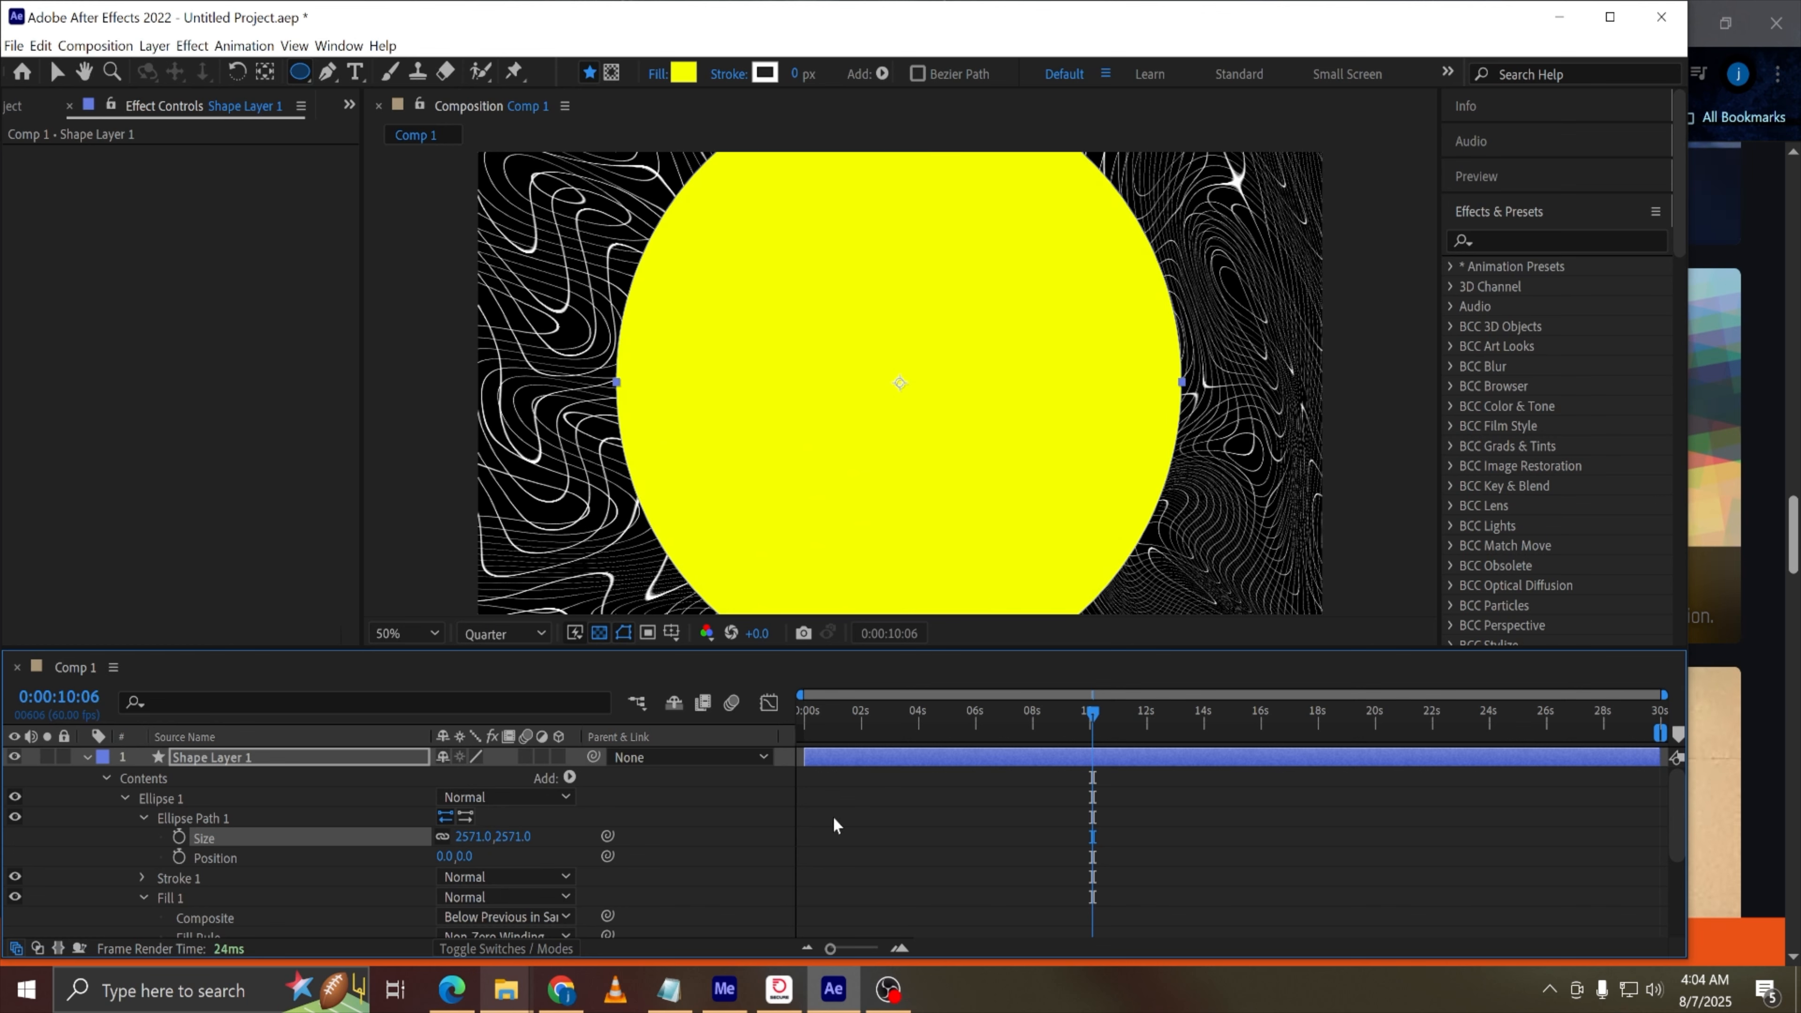
pyautogui.moveTo(514, 840); pyautogui.dragTo(1427, 823)
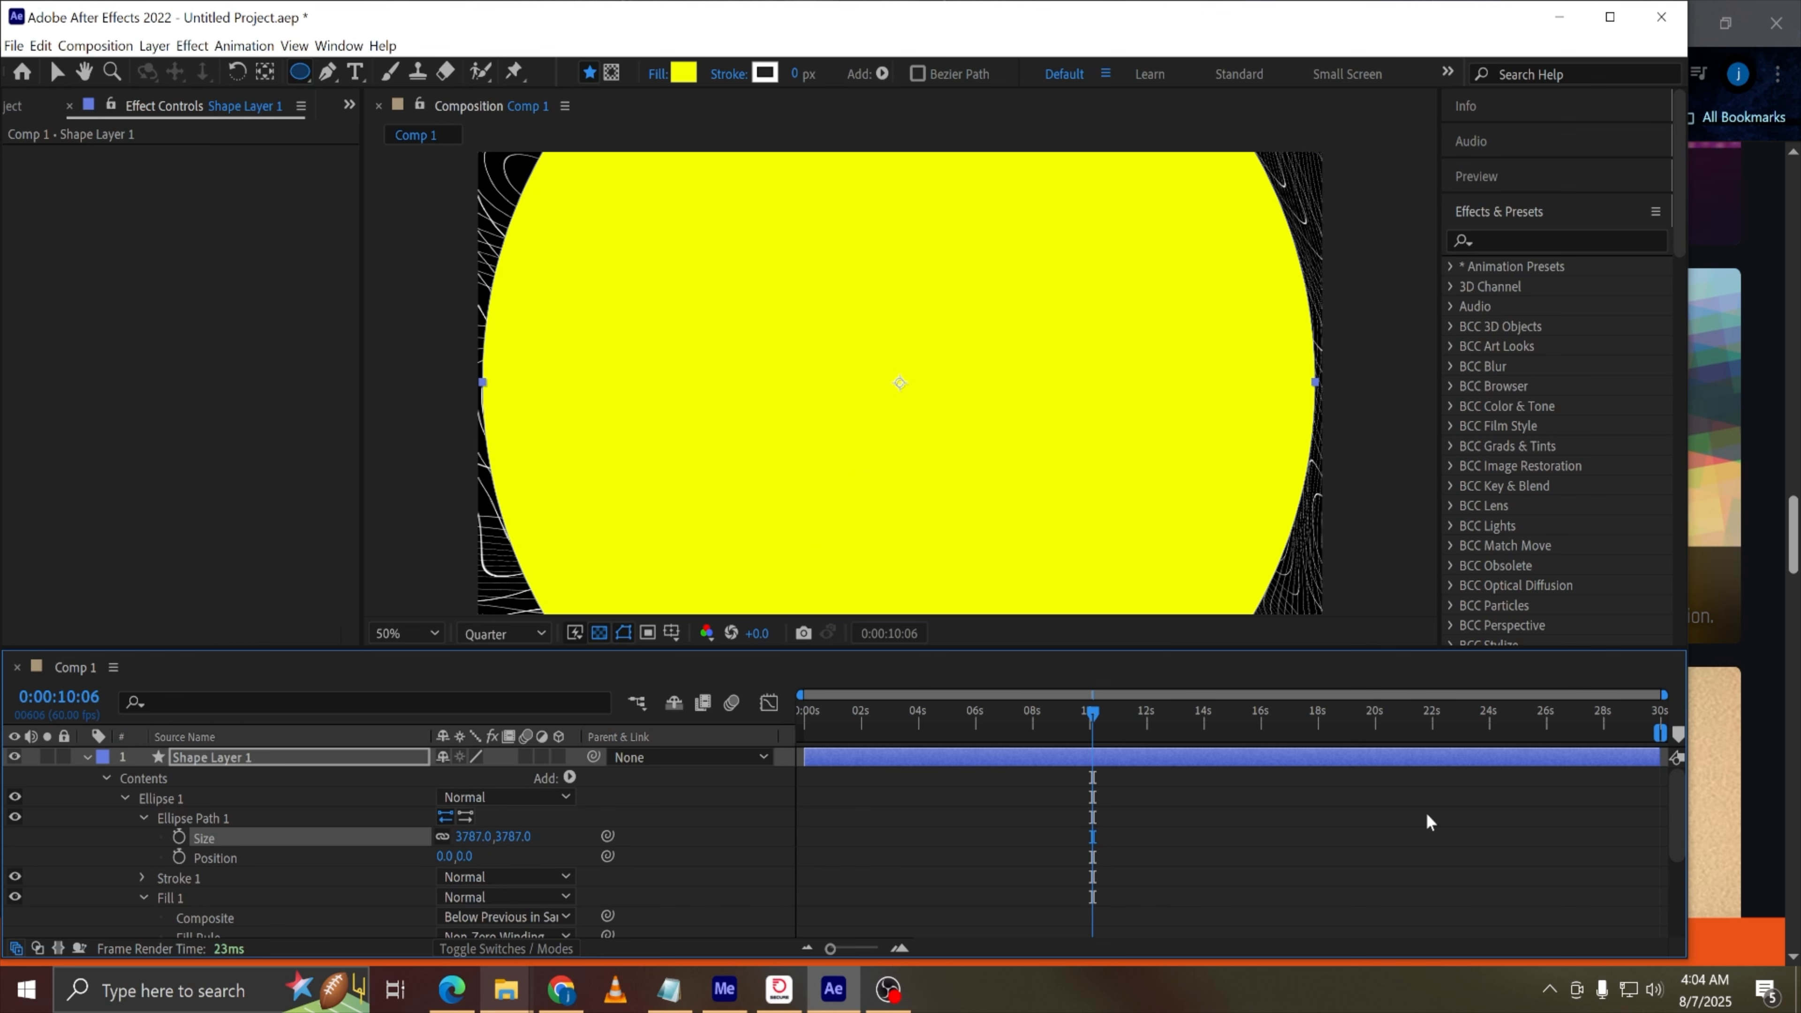
pyautogui.moveTo(511, 844); pyautogui.dragTo(1403, 778)
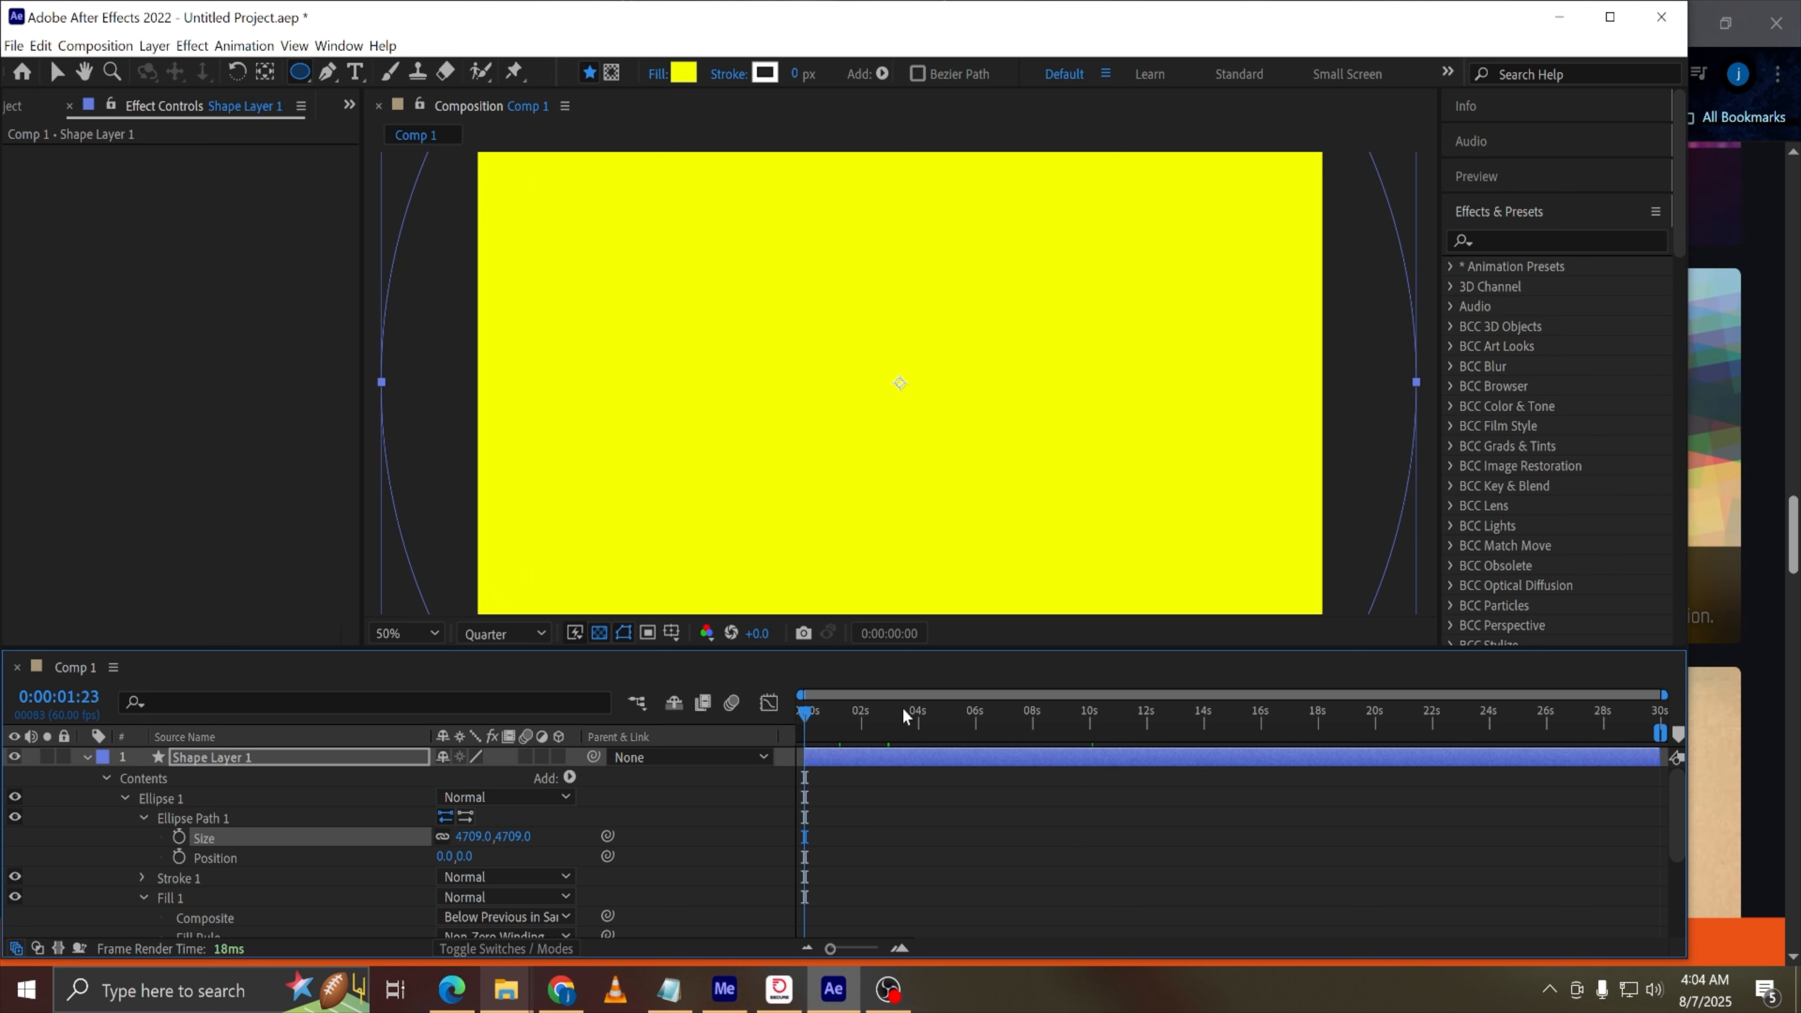
# Keyframe the ellipse size at 0:00:10:06 and set the size to 0,0 at the start of the composition
pyautogui.moveTo(905, 717); pyautogui.dragTo(1107, 719)
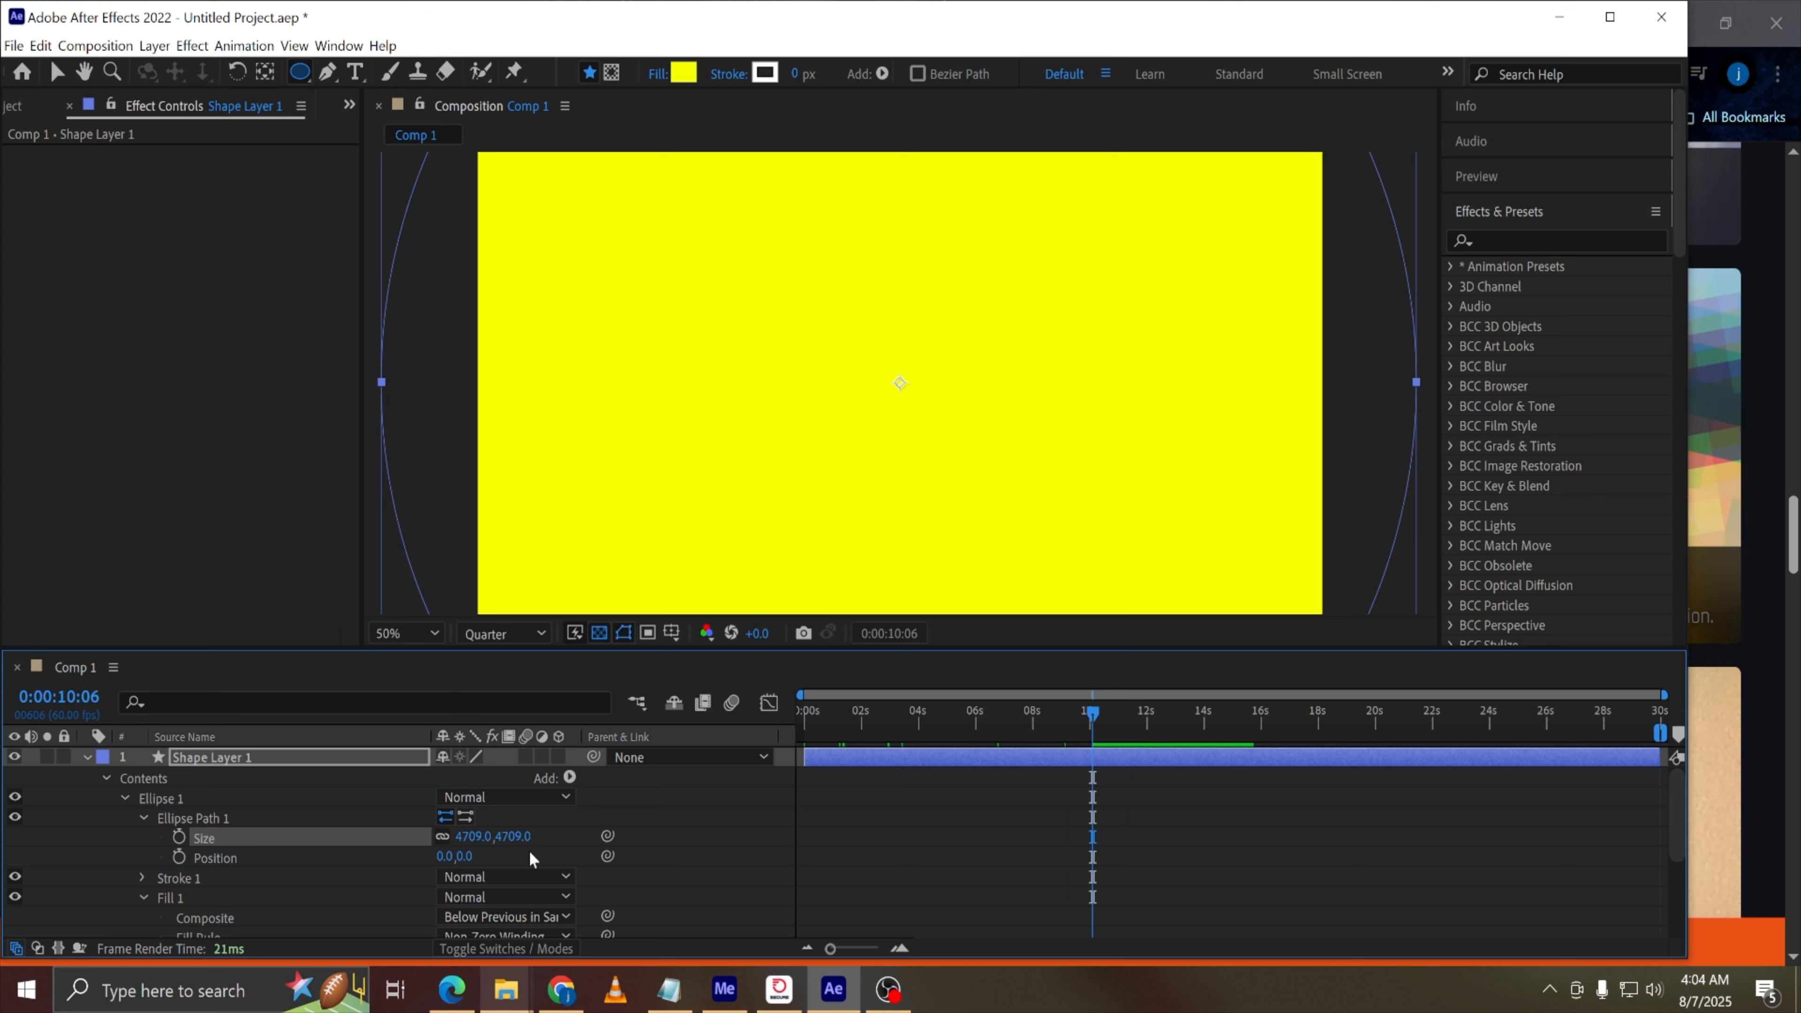
pyautogui.click(179, 837)
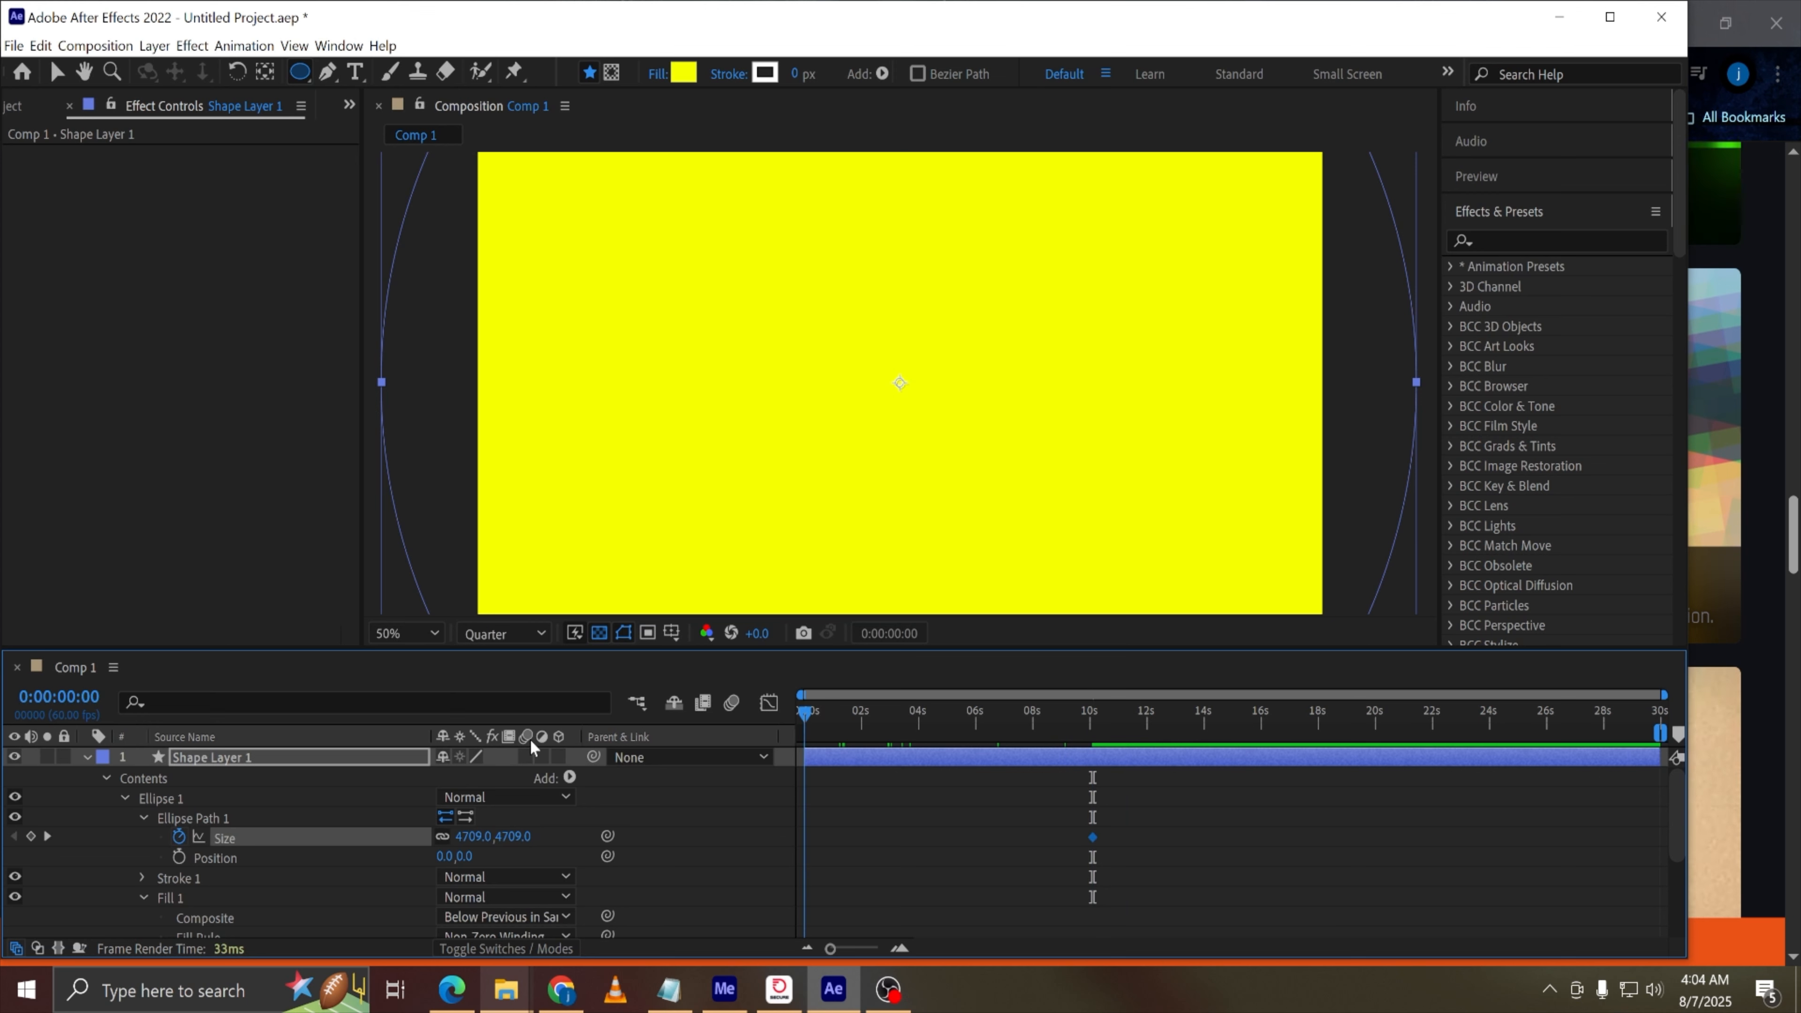
pyautogui.click(703, 828)
pyautogui.moveTo(870, 714); pyautogui.dragTo(794, 745)
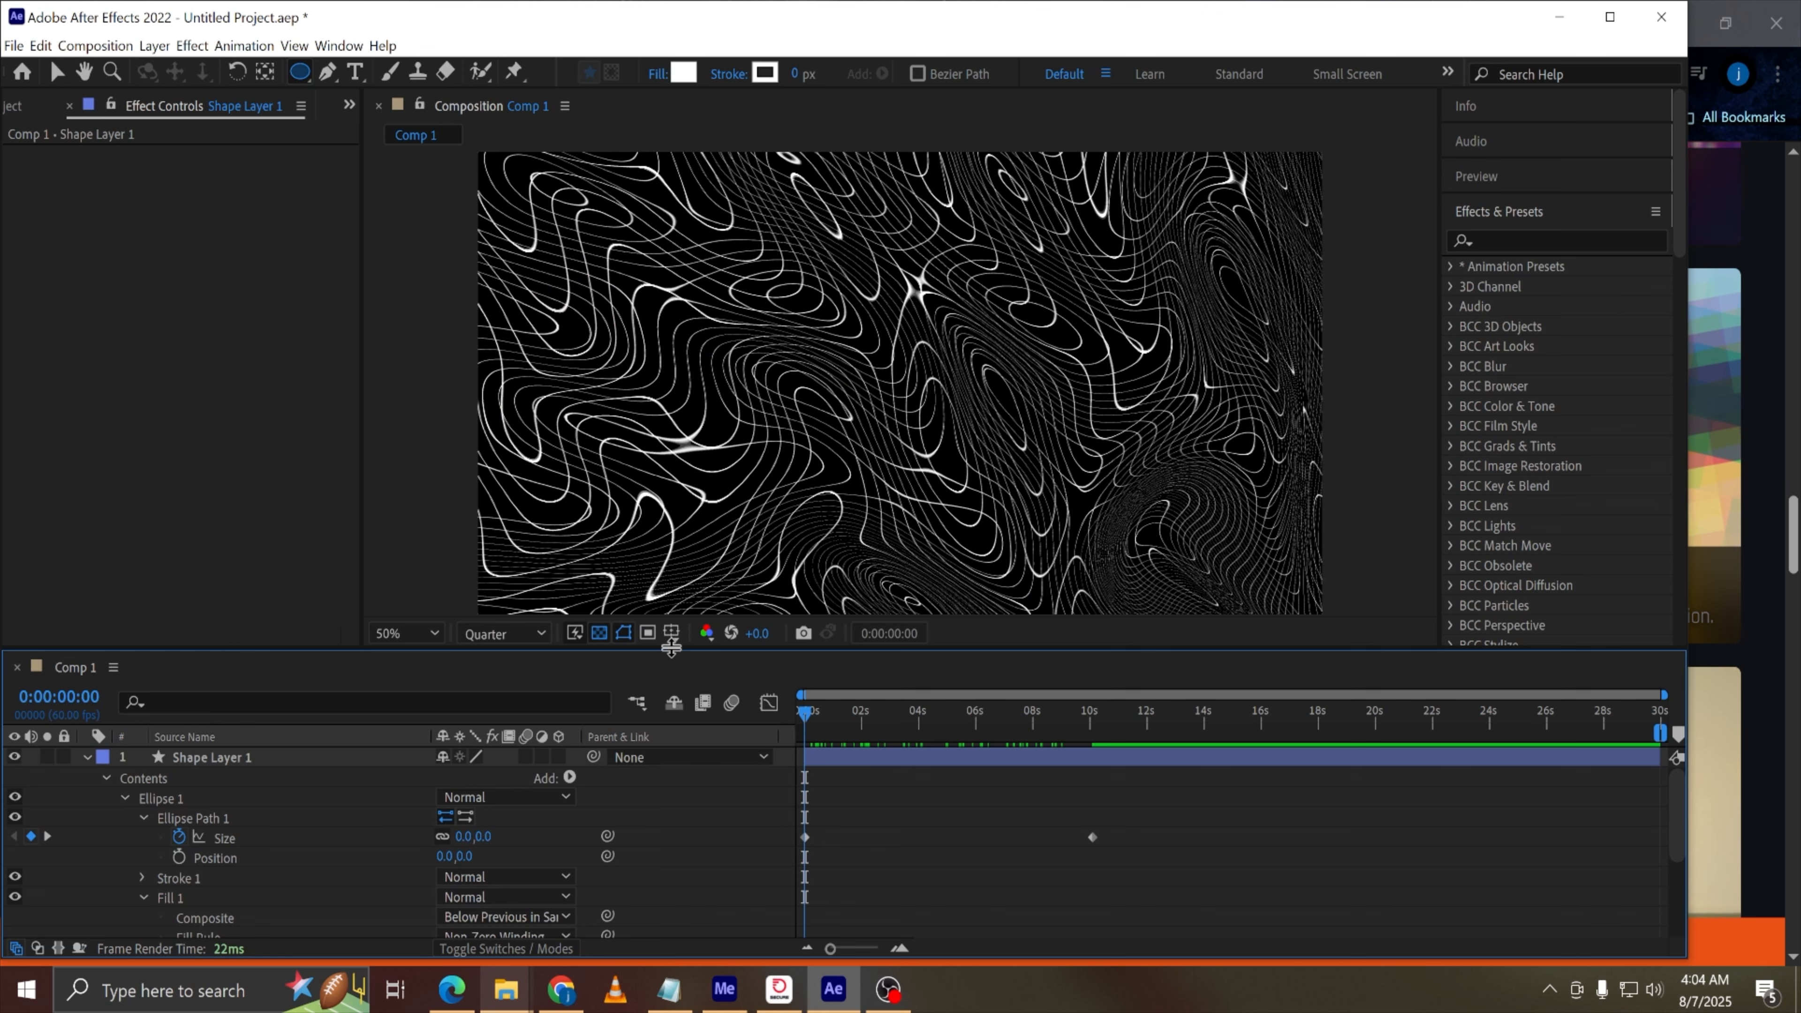
# Move the shape layer below the adjustment layer in the layer stack
pyautogui.moveTo(671, 647); pyautogui.dragTo(671, 543)
pyautogui.moveTo(232, 652); pyautogui.dragTo(250, 931)
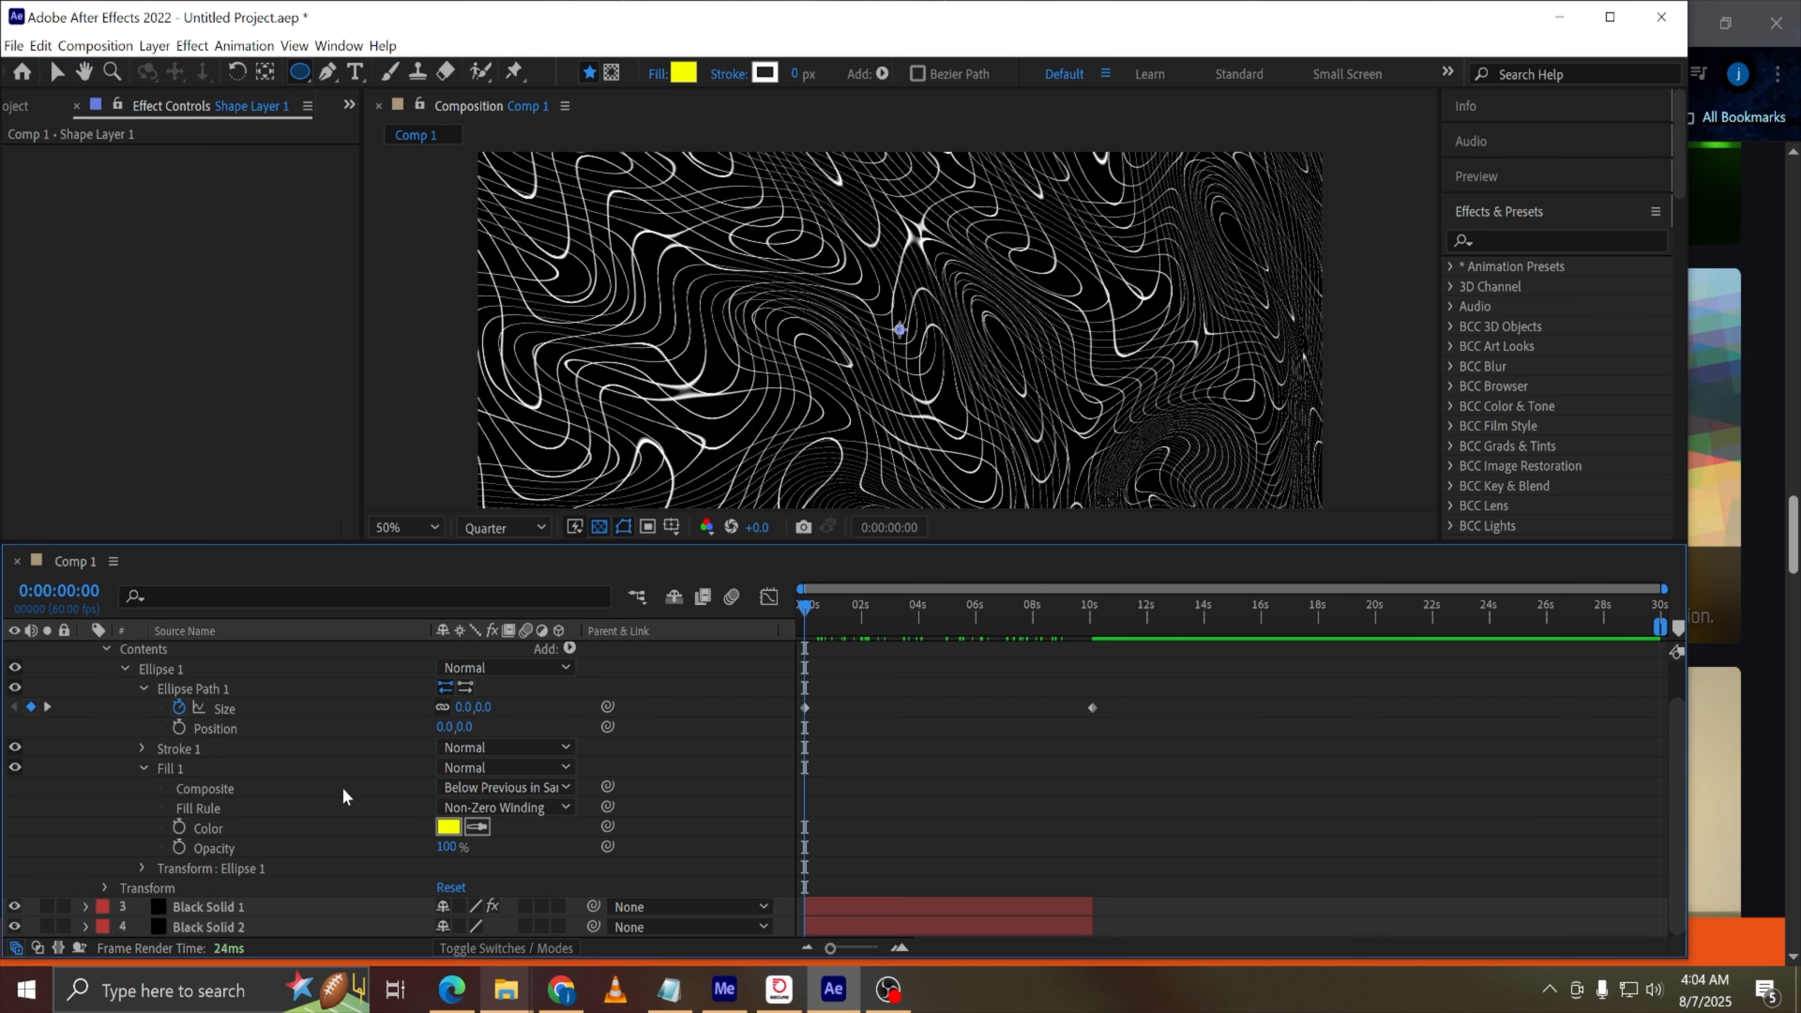
pyautogui.scroll(1, 342, 787)
pyautogui.moveTo(809, 608); pyautogui.dragTo(741, 646)
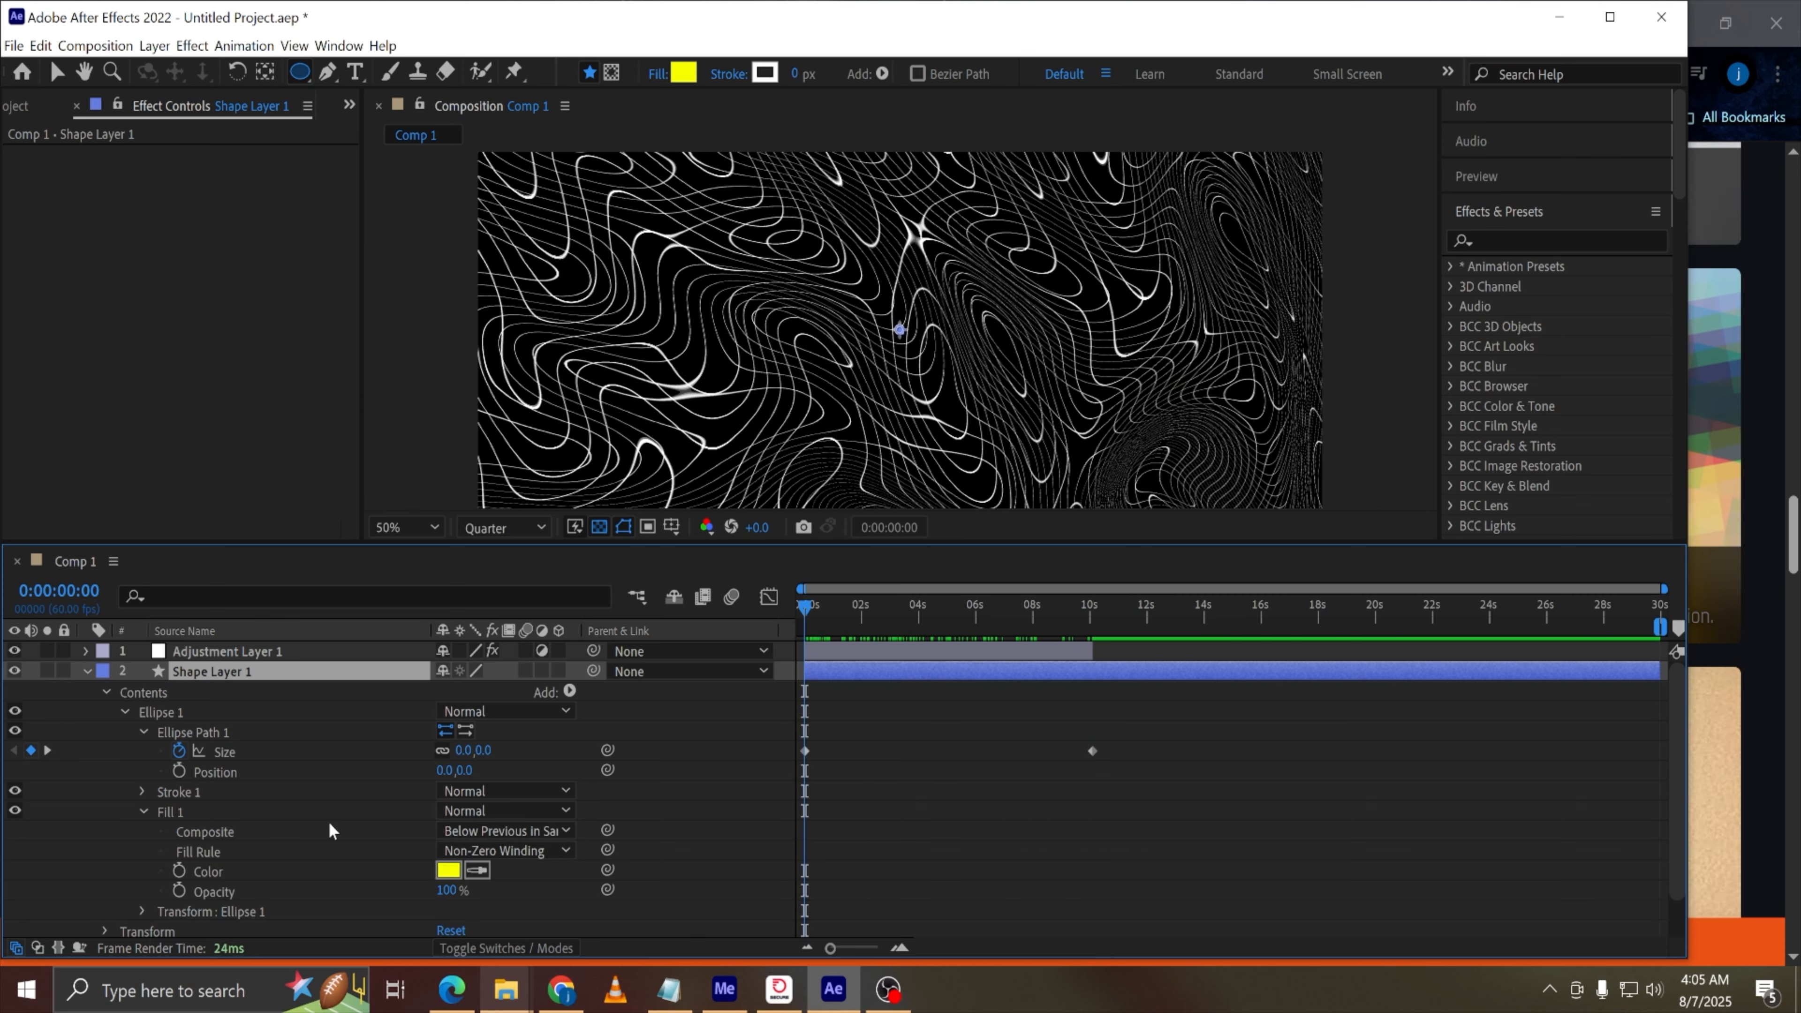
pyautogui.click(570, 692)
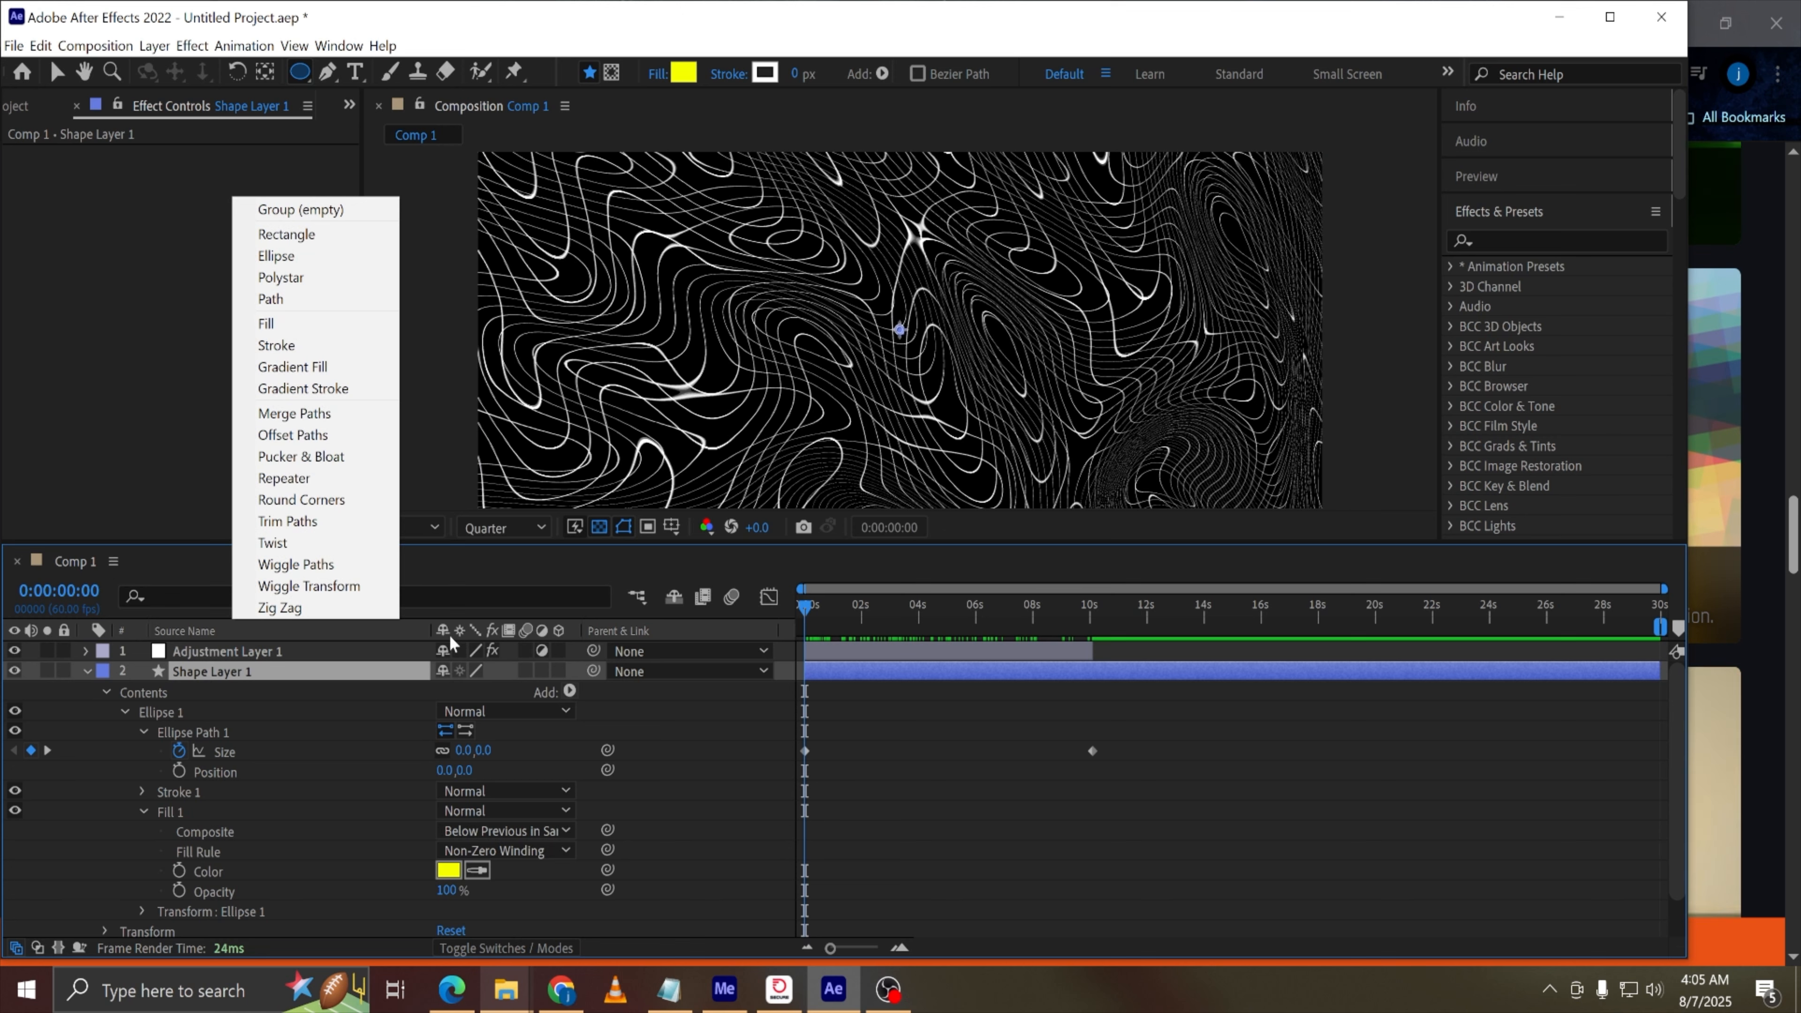
pyautogui.click(328, 391)
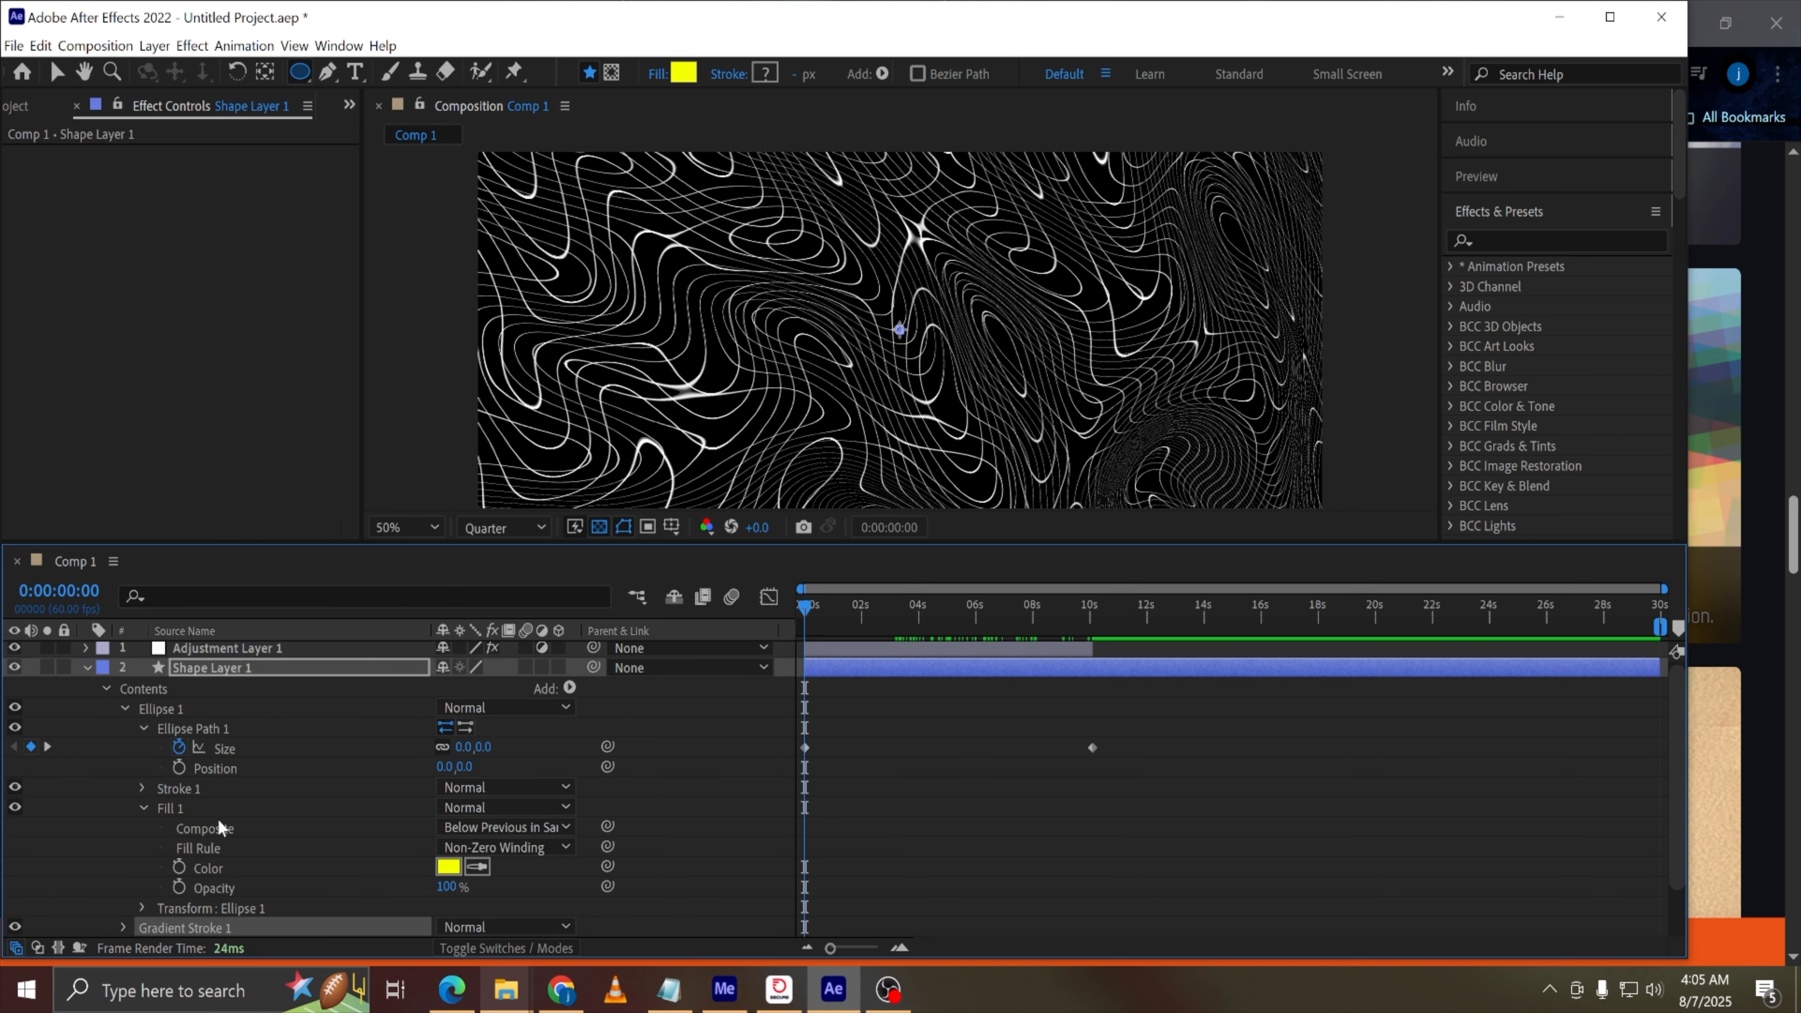
pyautogui.press('Delete')
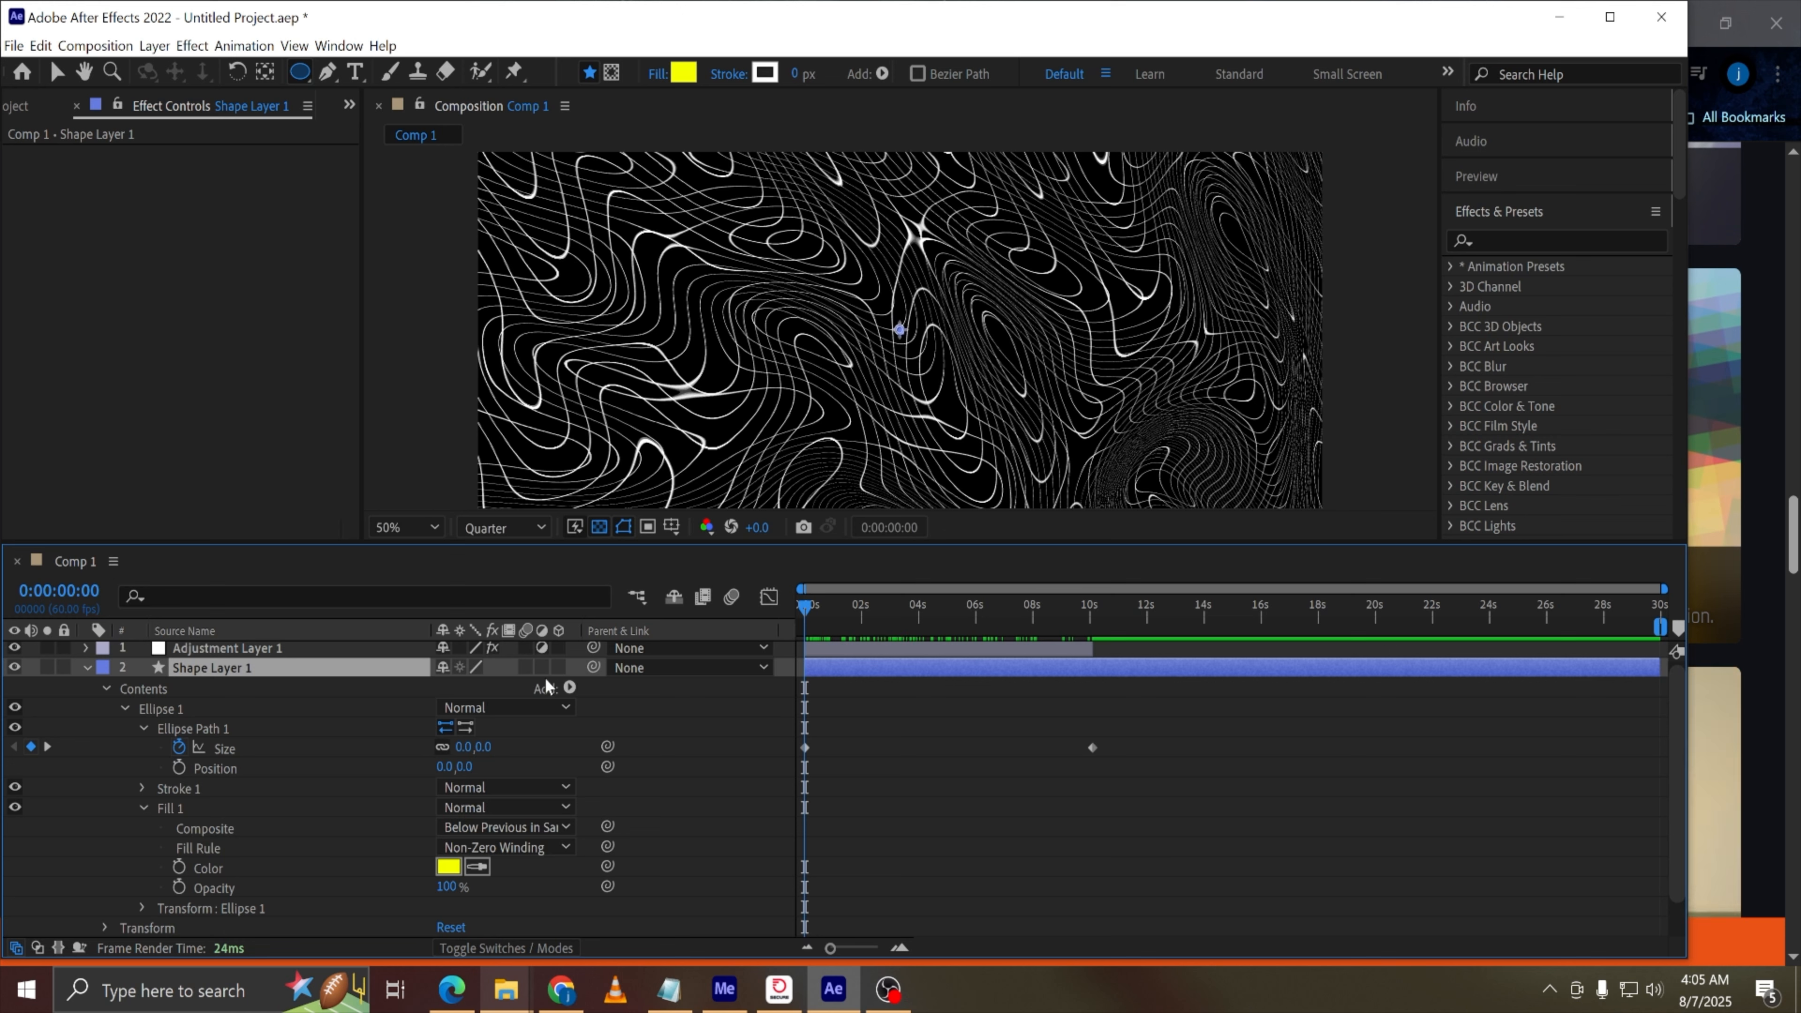
# Add a Gradient Fill to the shape layer's contents and expand its properties
pyautogui.click(570, 688)
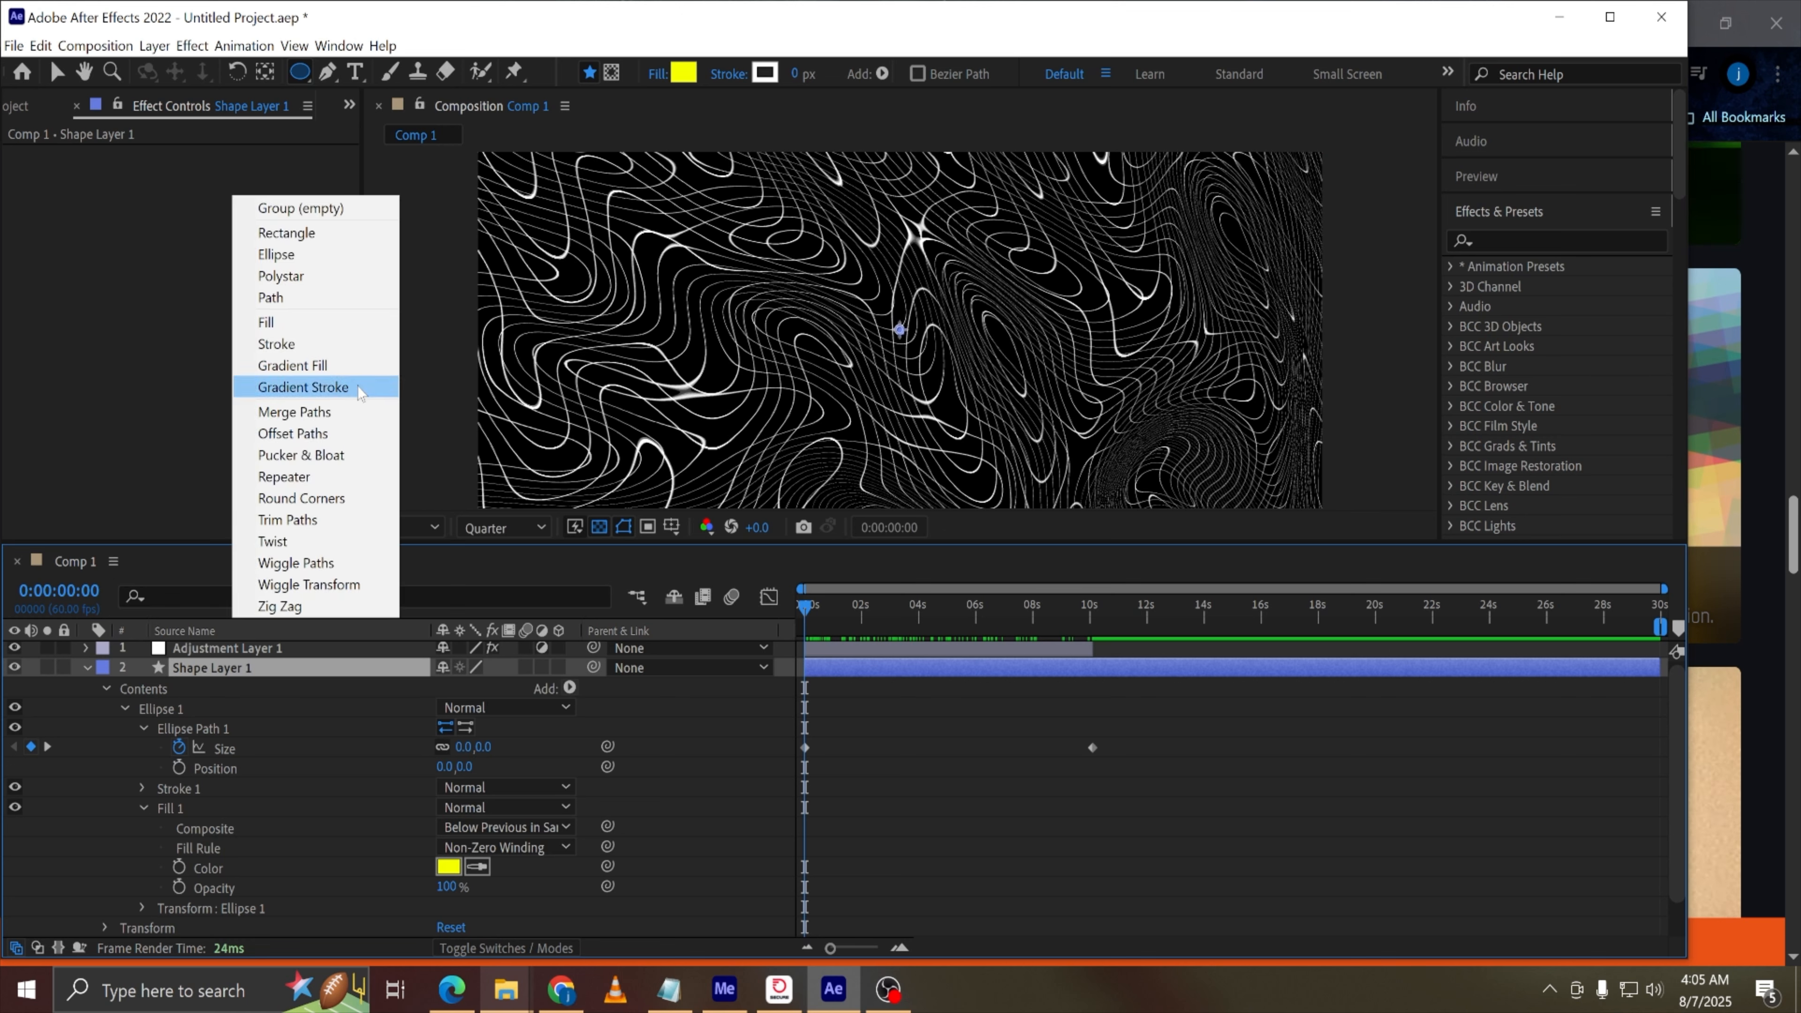
pyautogui.click(333, 367)
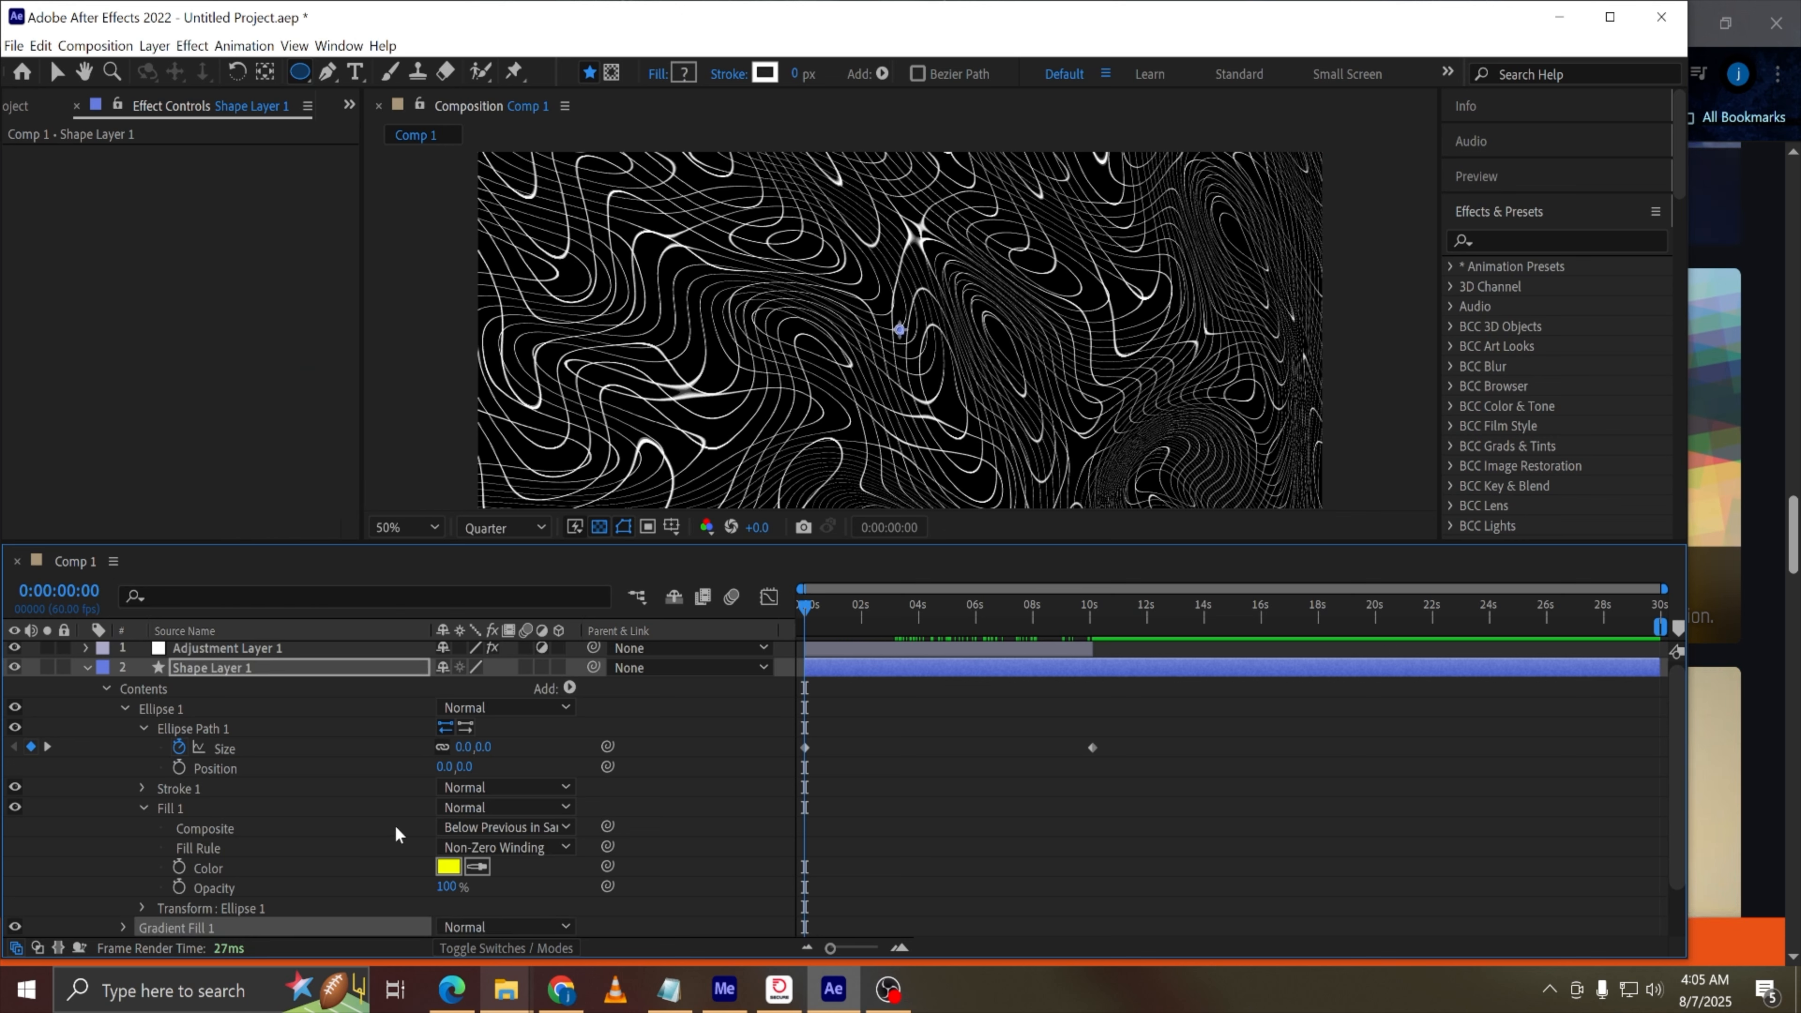
pyautogui.scroll(-1, 396, 827)
pyautogui.click(125, 866)
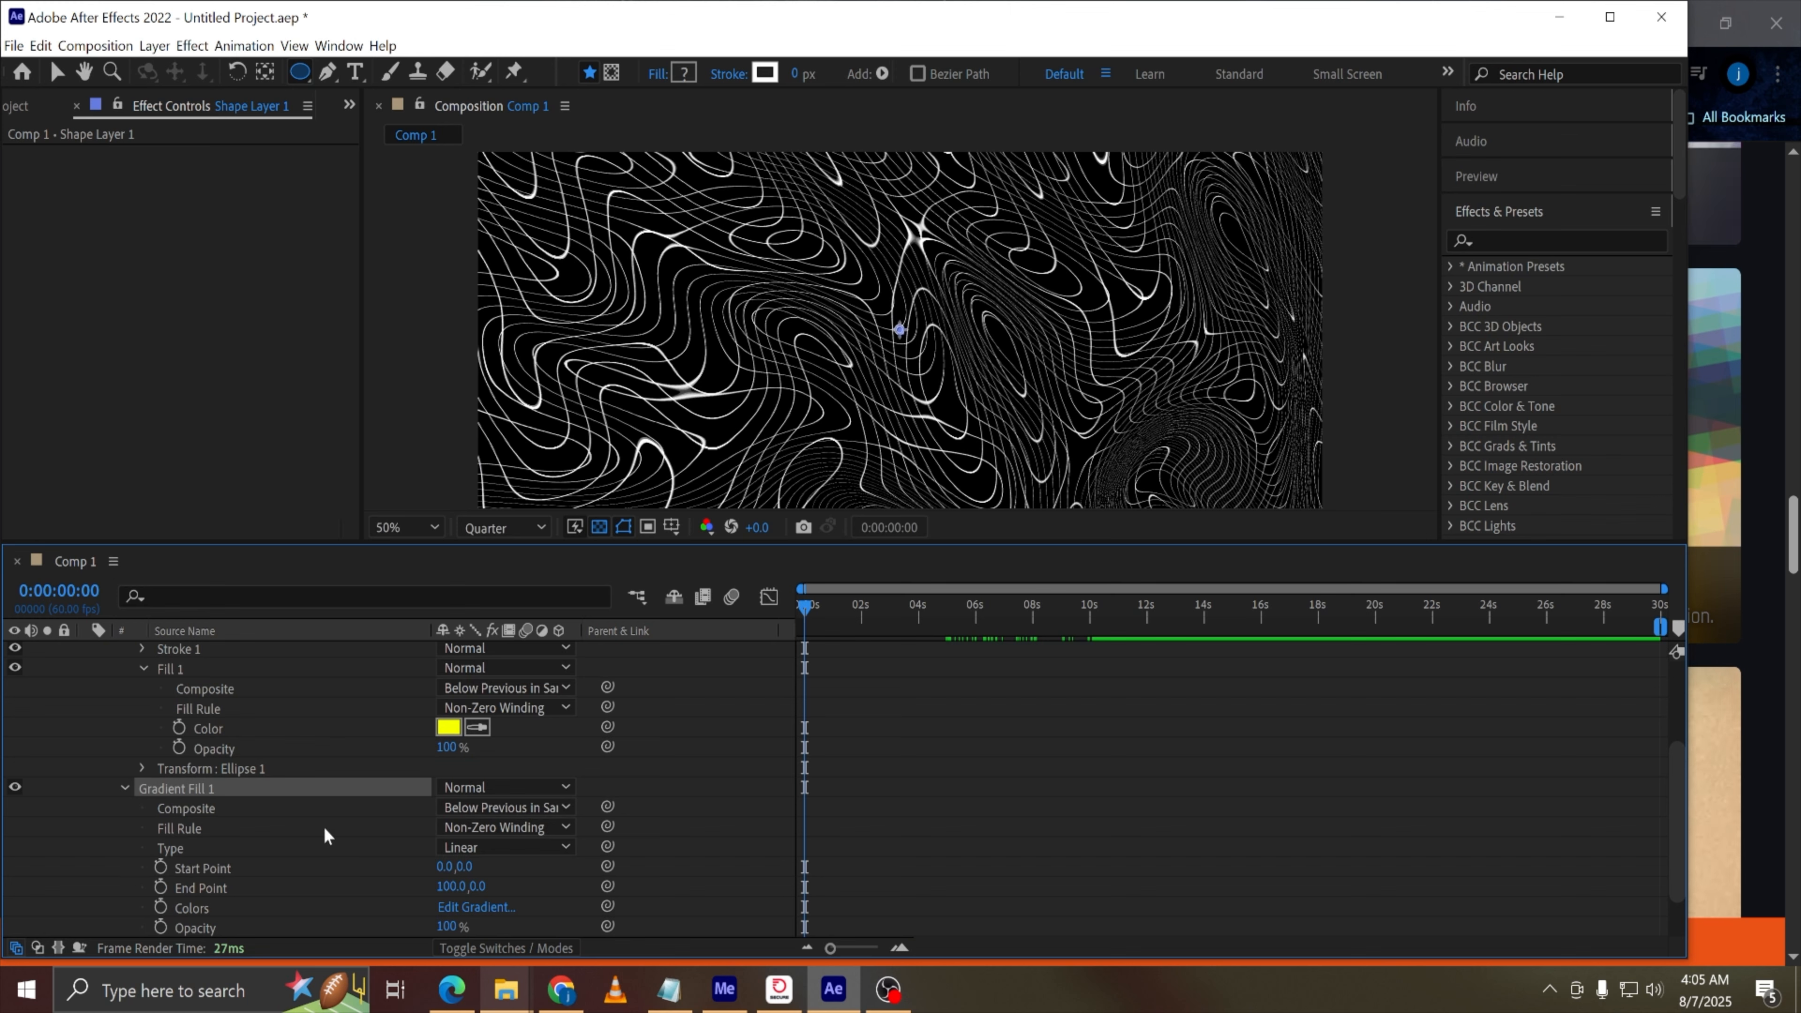
pyautogui.scroll(-1, 481, 839)
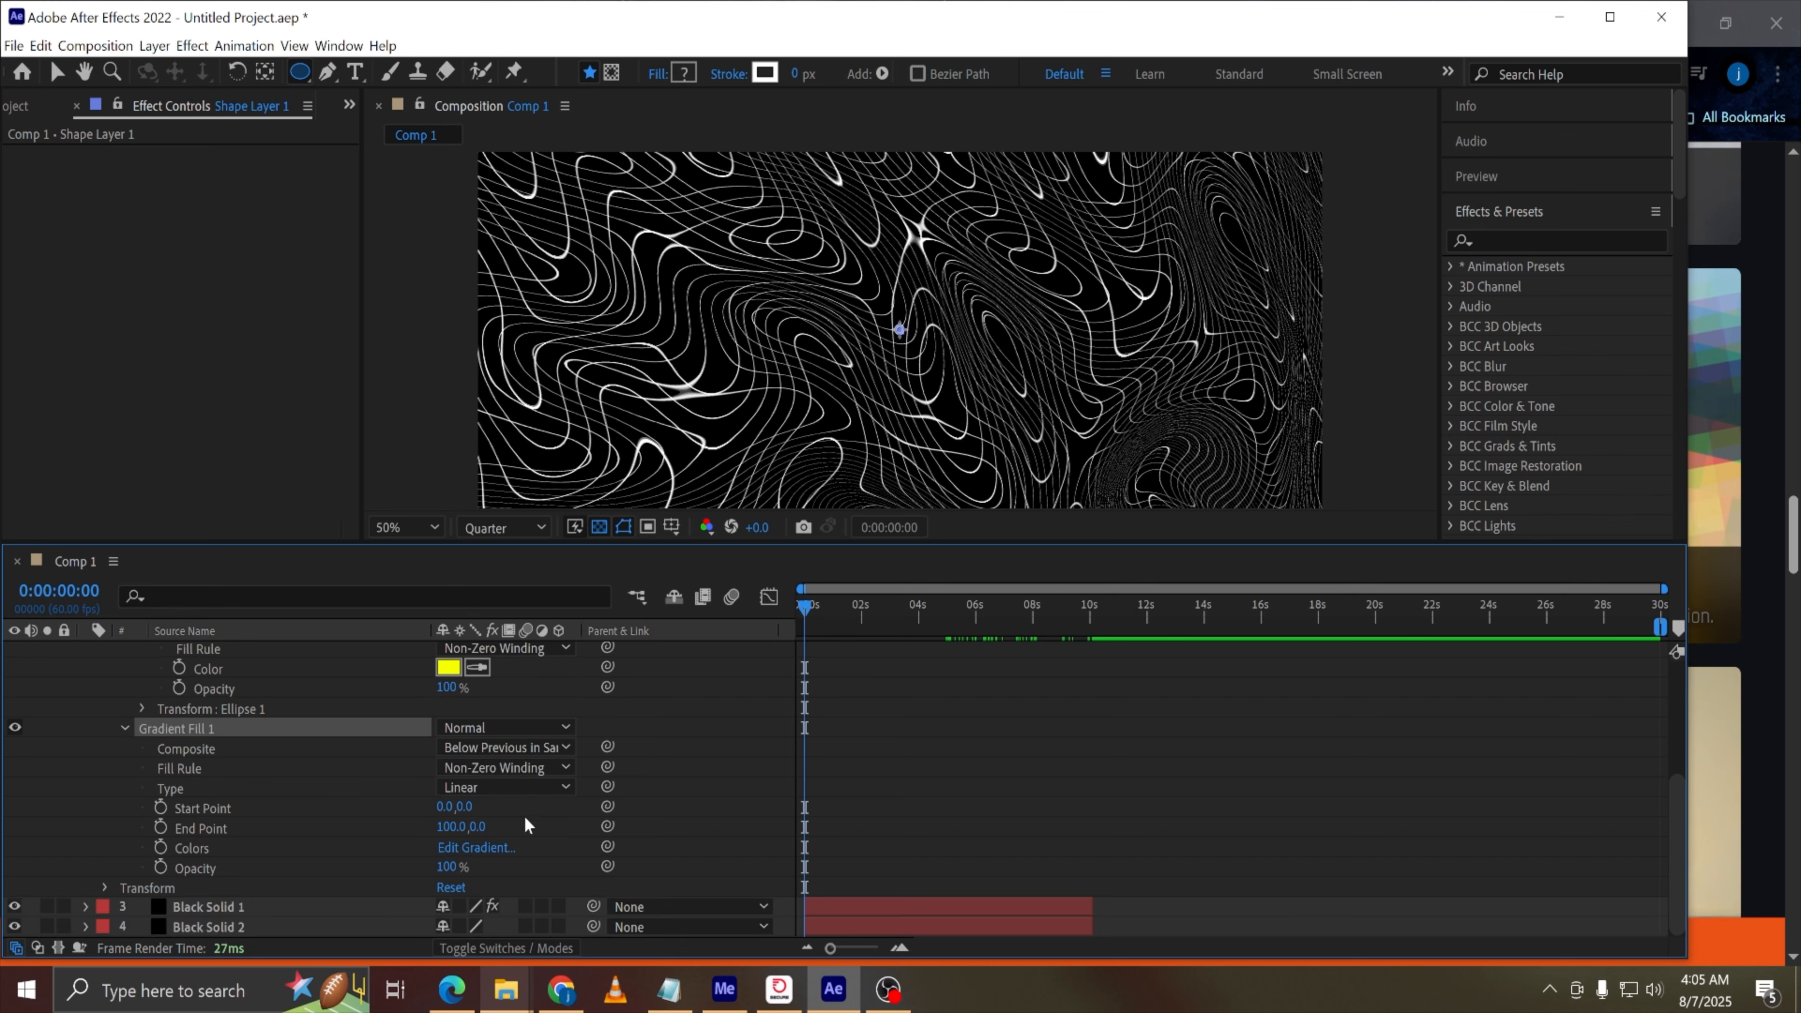
# Edit the gradient fill's colours, adding blue 1F16FF, green 58FF00, yellow and pinkish colour stops along the ramp
pyautogui.click(474, 847)
pyautogui.click(726, 331)
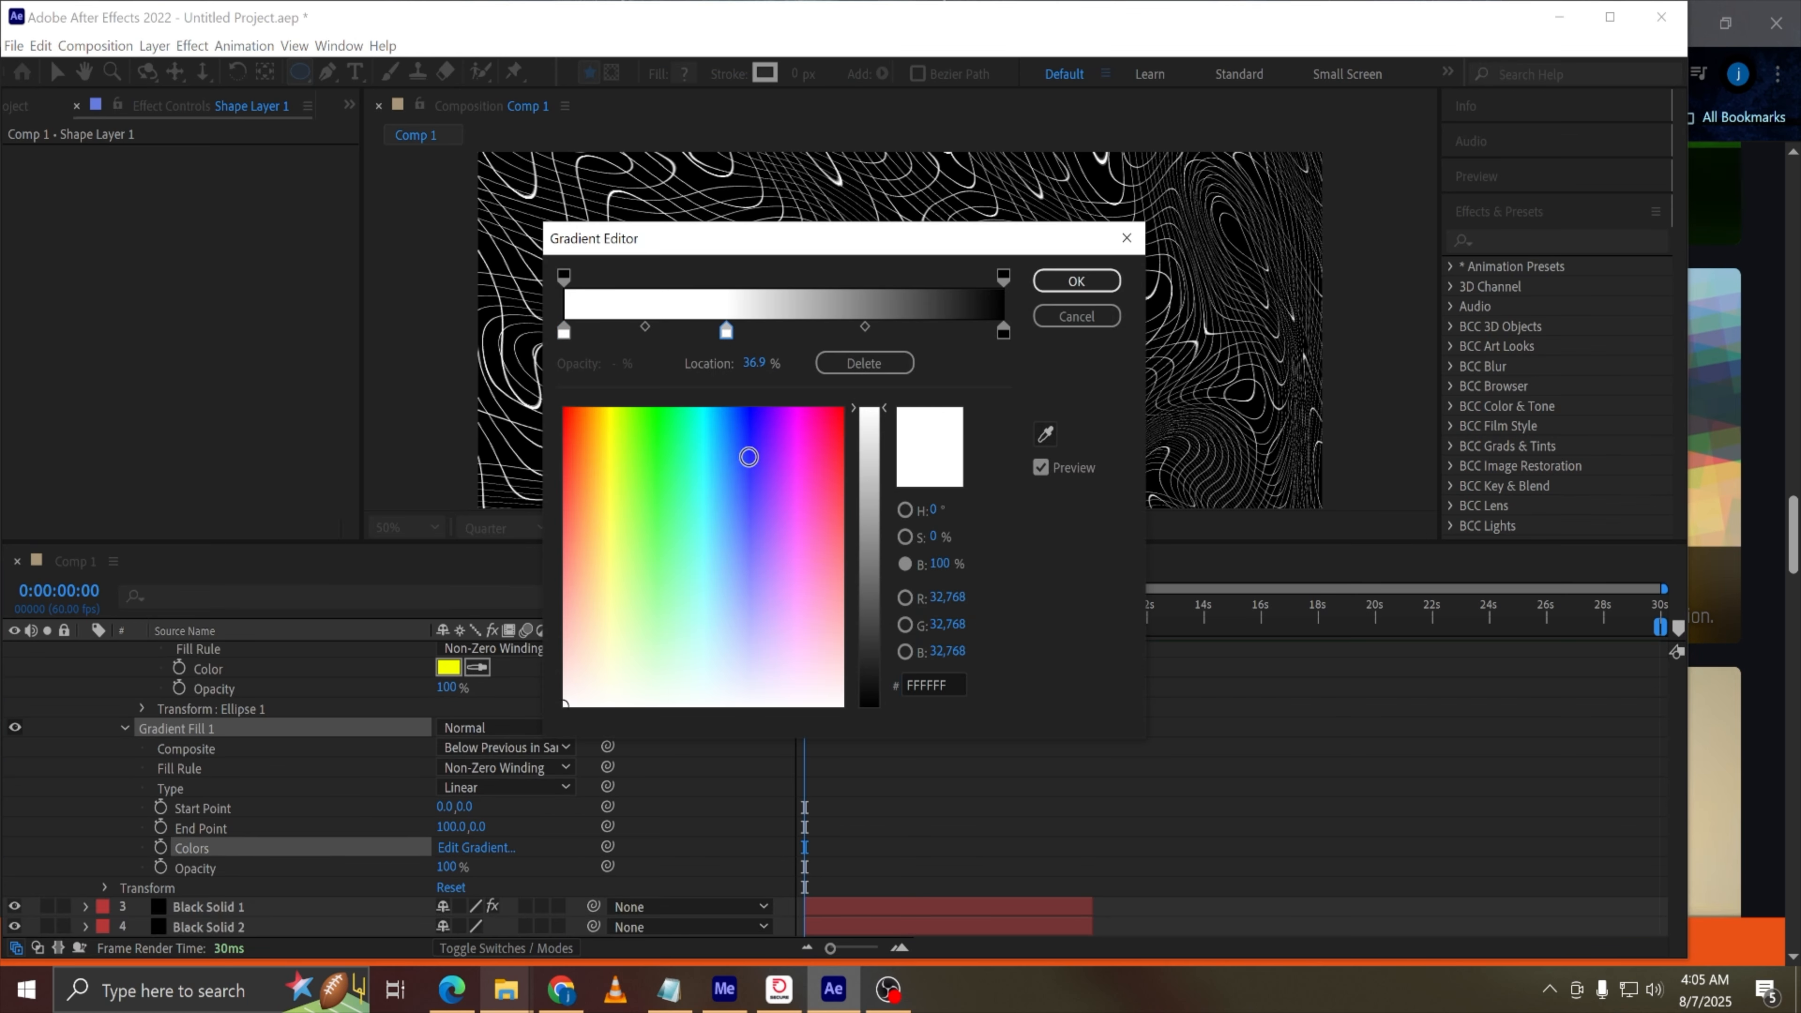
pyautogui.click(751, 433)
pyautogui.click(901, 331)
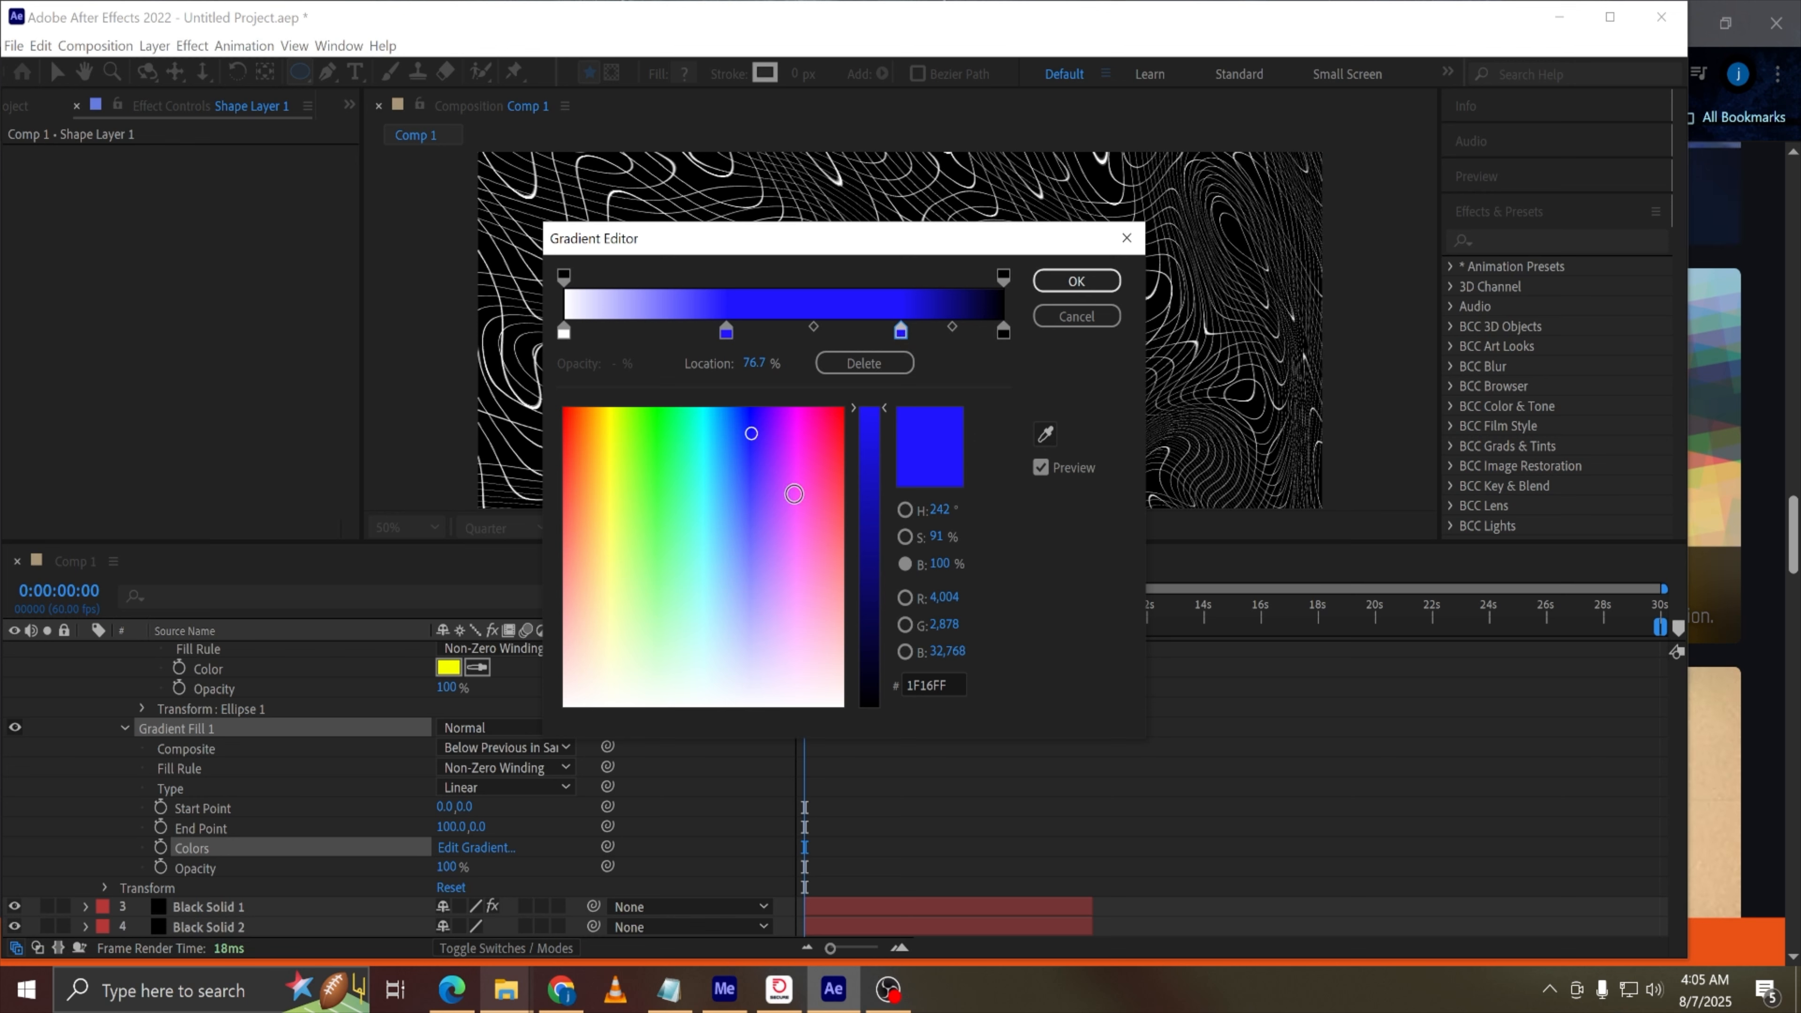
pyautogui.click(640, 408)
pyautogui.click(967, 331)
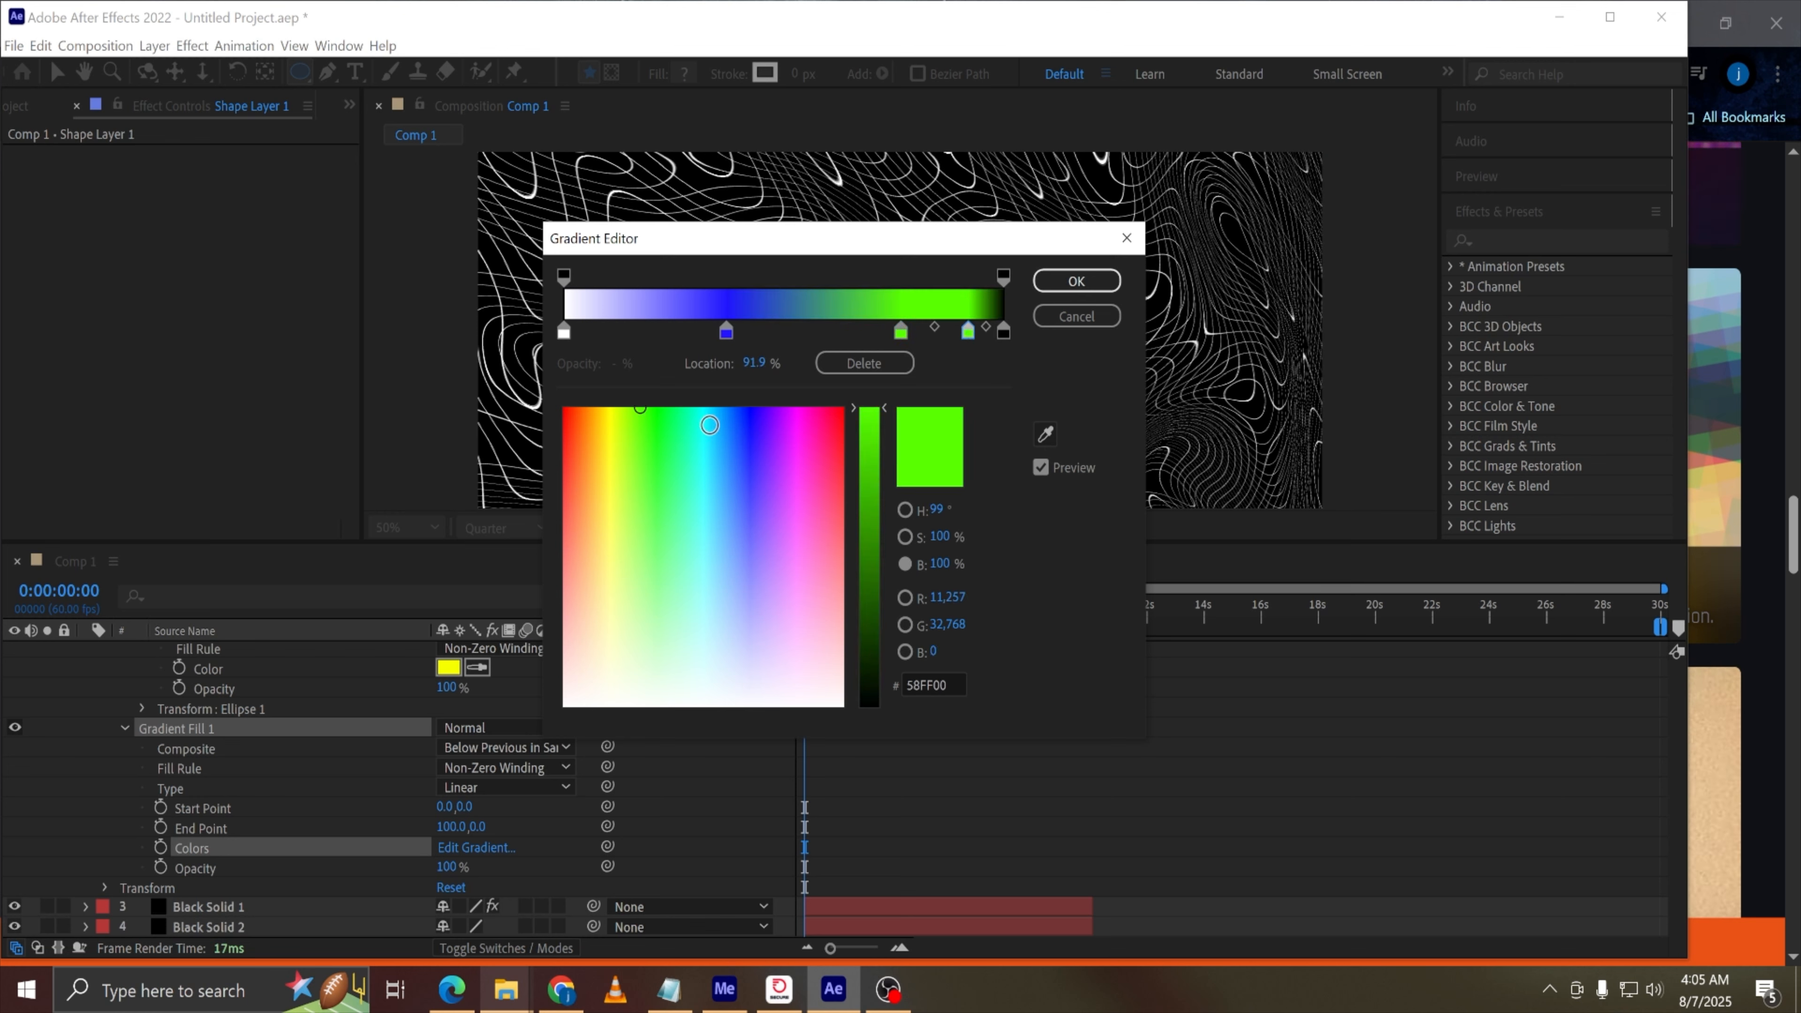
pyautogui.click(612, 541)
pyautogui.click(624, 331)
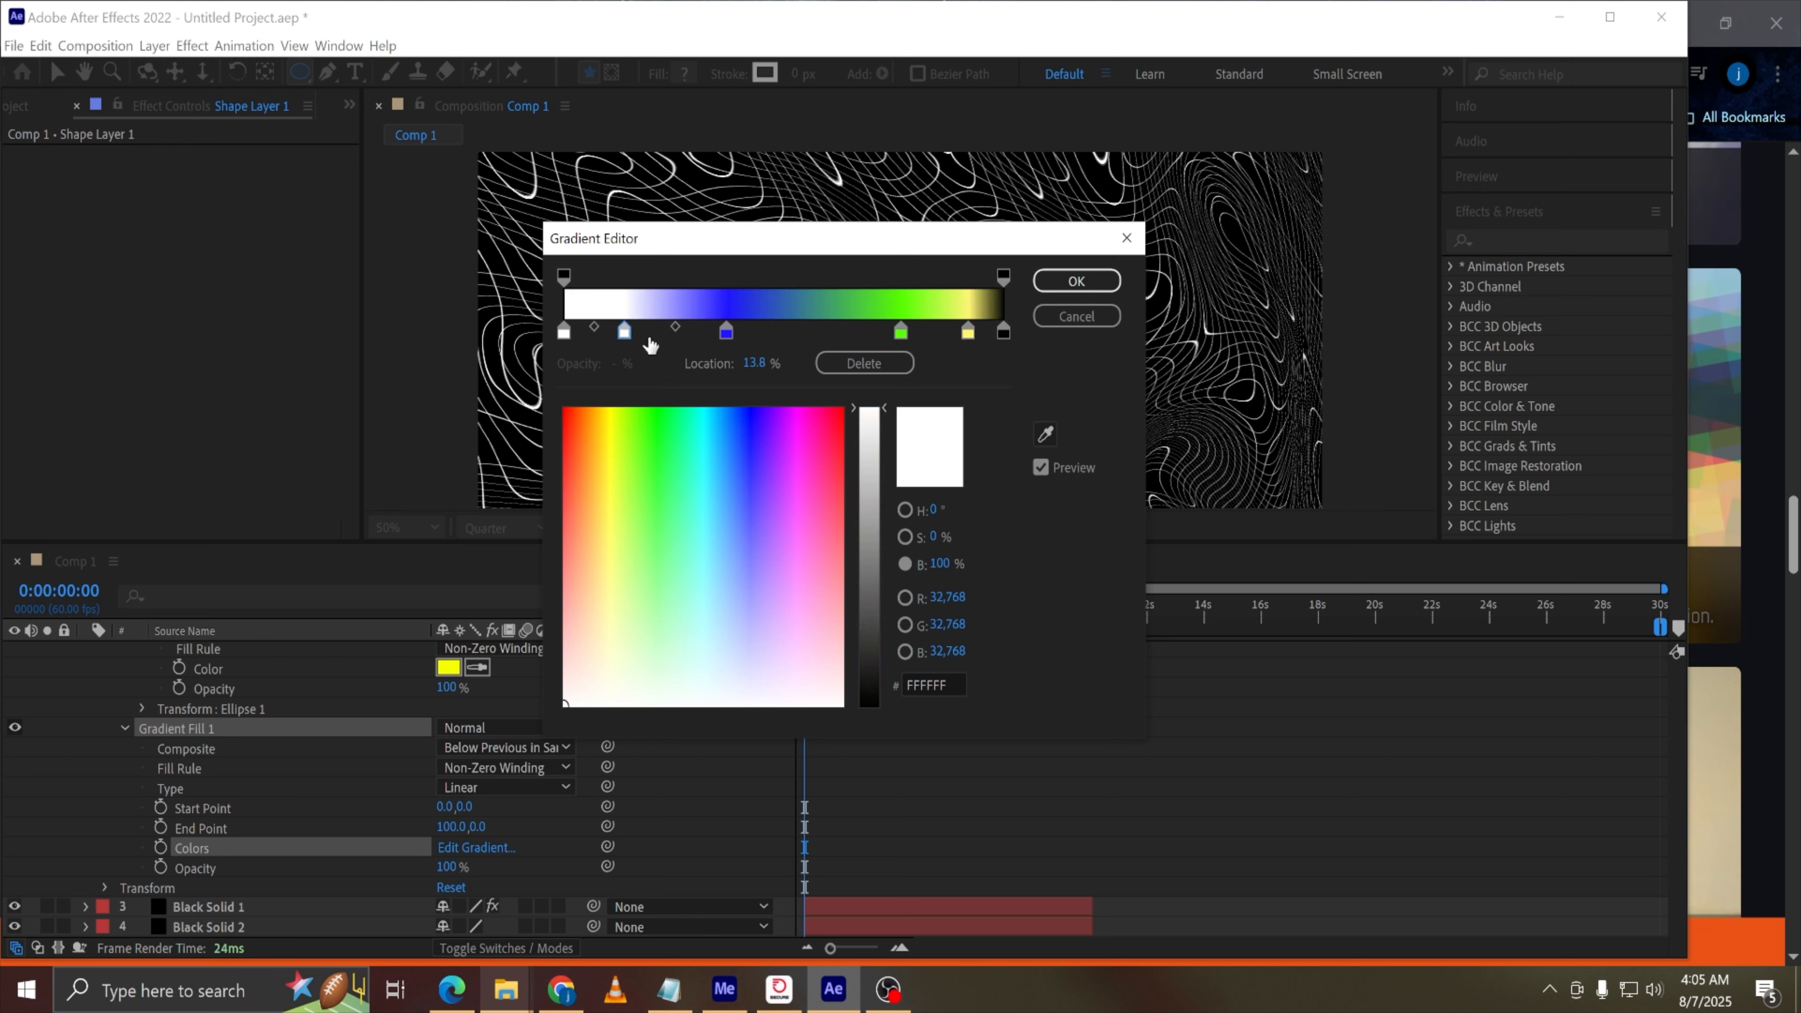
pyautogui.click(816, 410)
pyautogui.click(1075, 281)
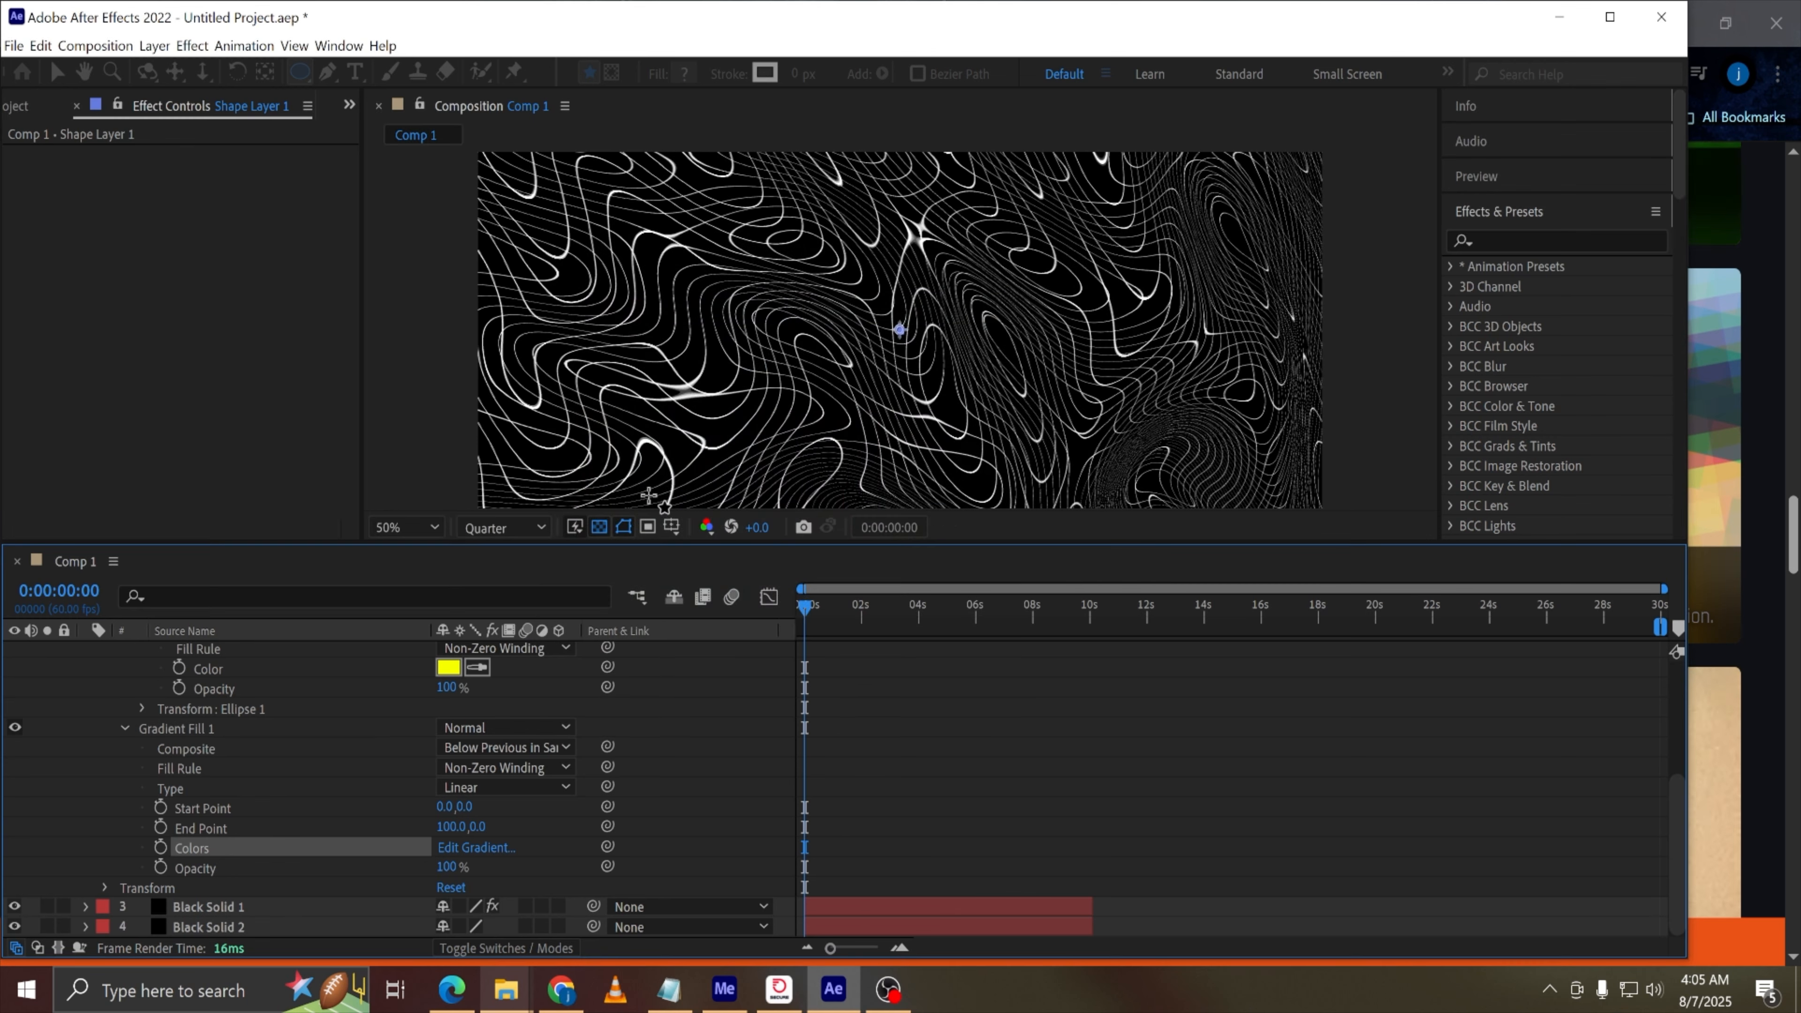
# Scrub the time indicator to about 0:00:01:56 to preview the shape's animation
pyautogui.moveTo(815, 616); pyautogui.dragTo(860, 612)
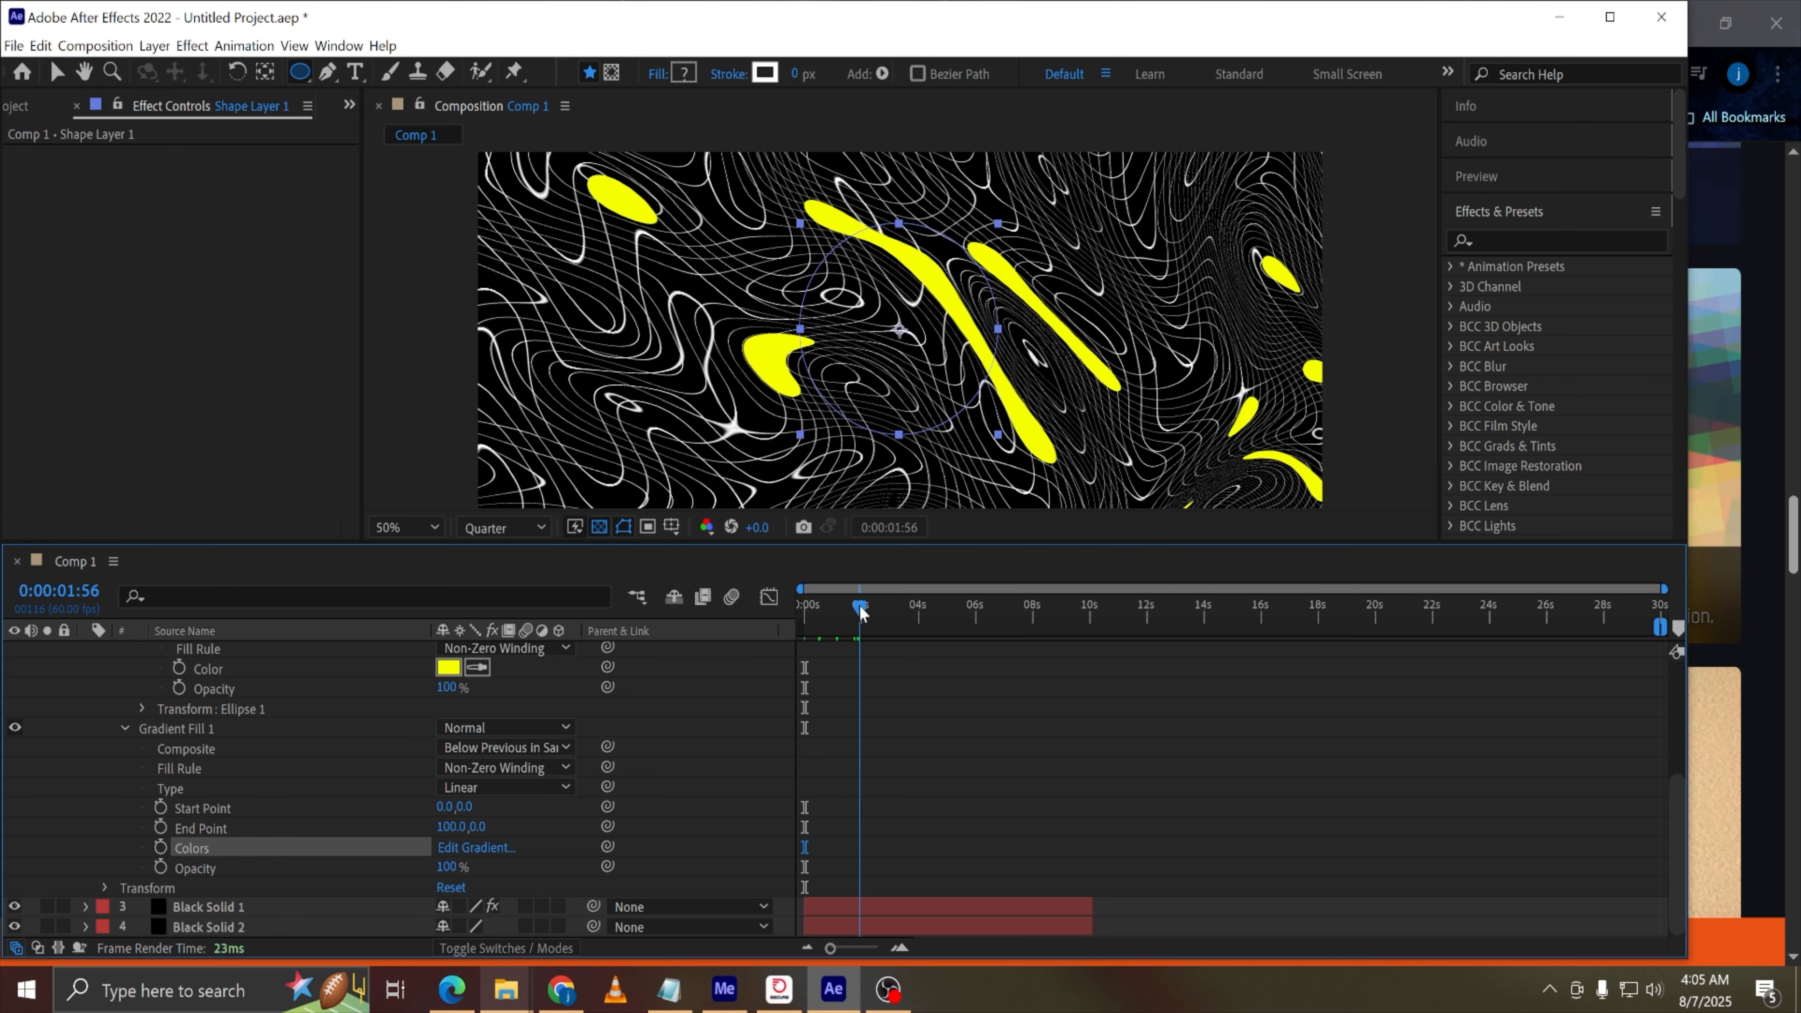